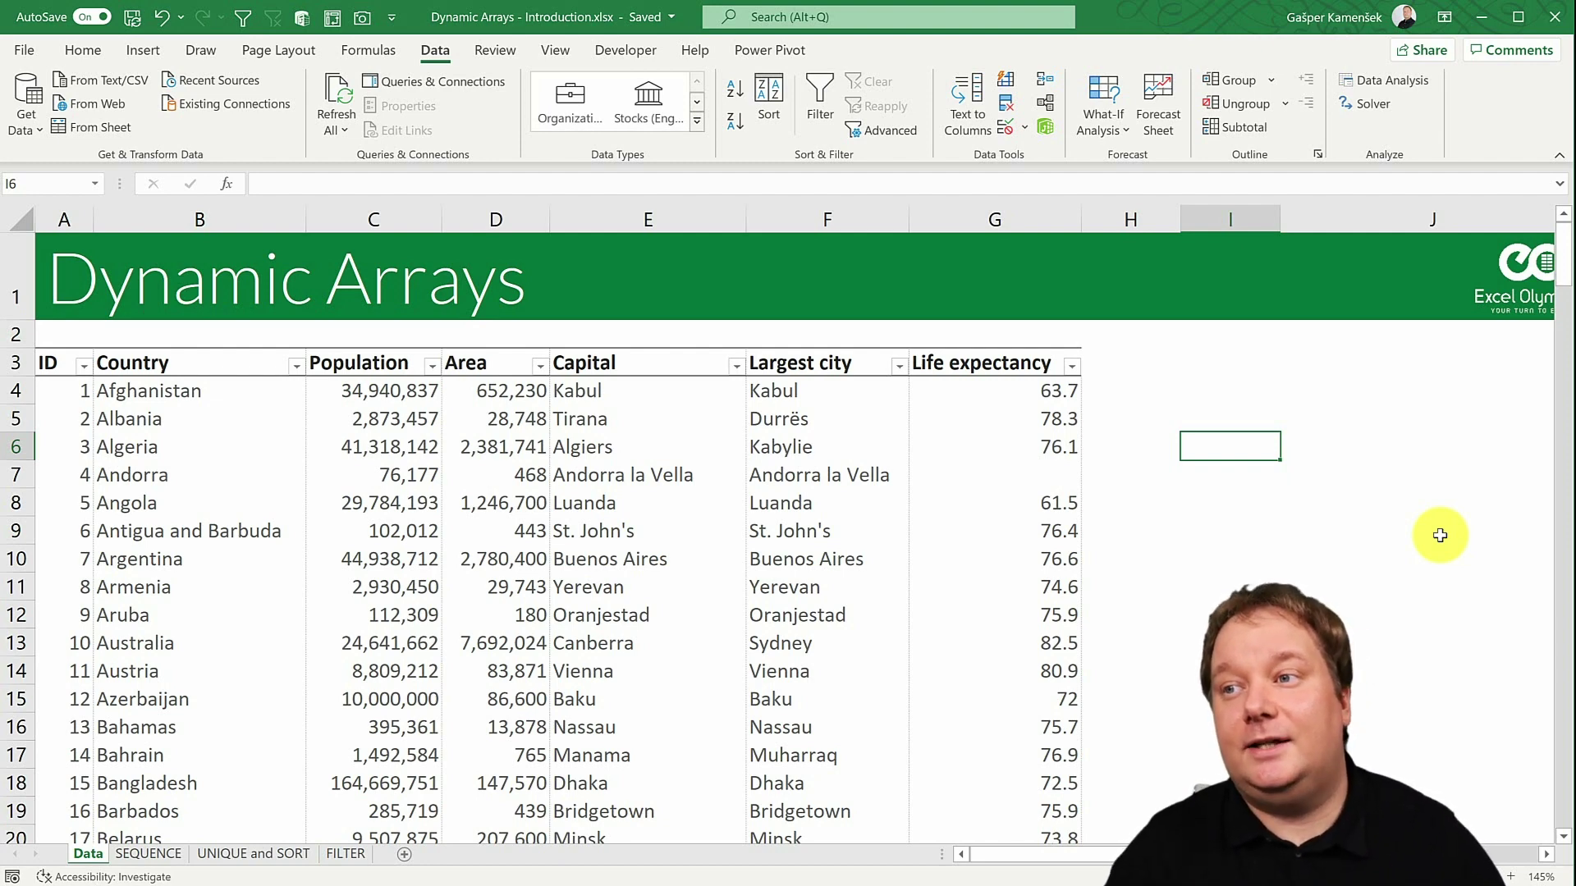
# - Enter the formula =A4:A13 in cell I6 to spill the first ten country IDs
pyautogui.click(1239, 443)
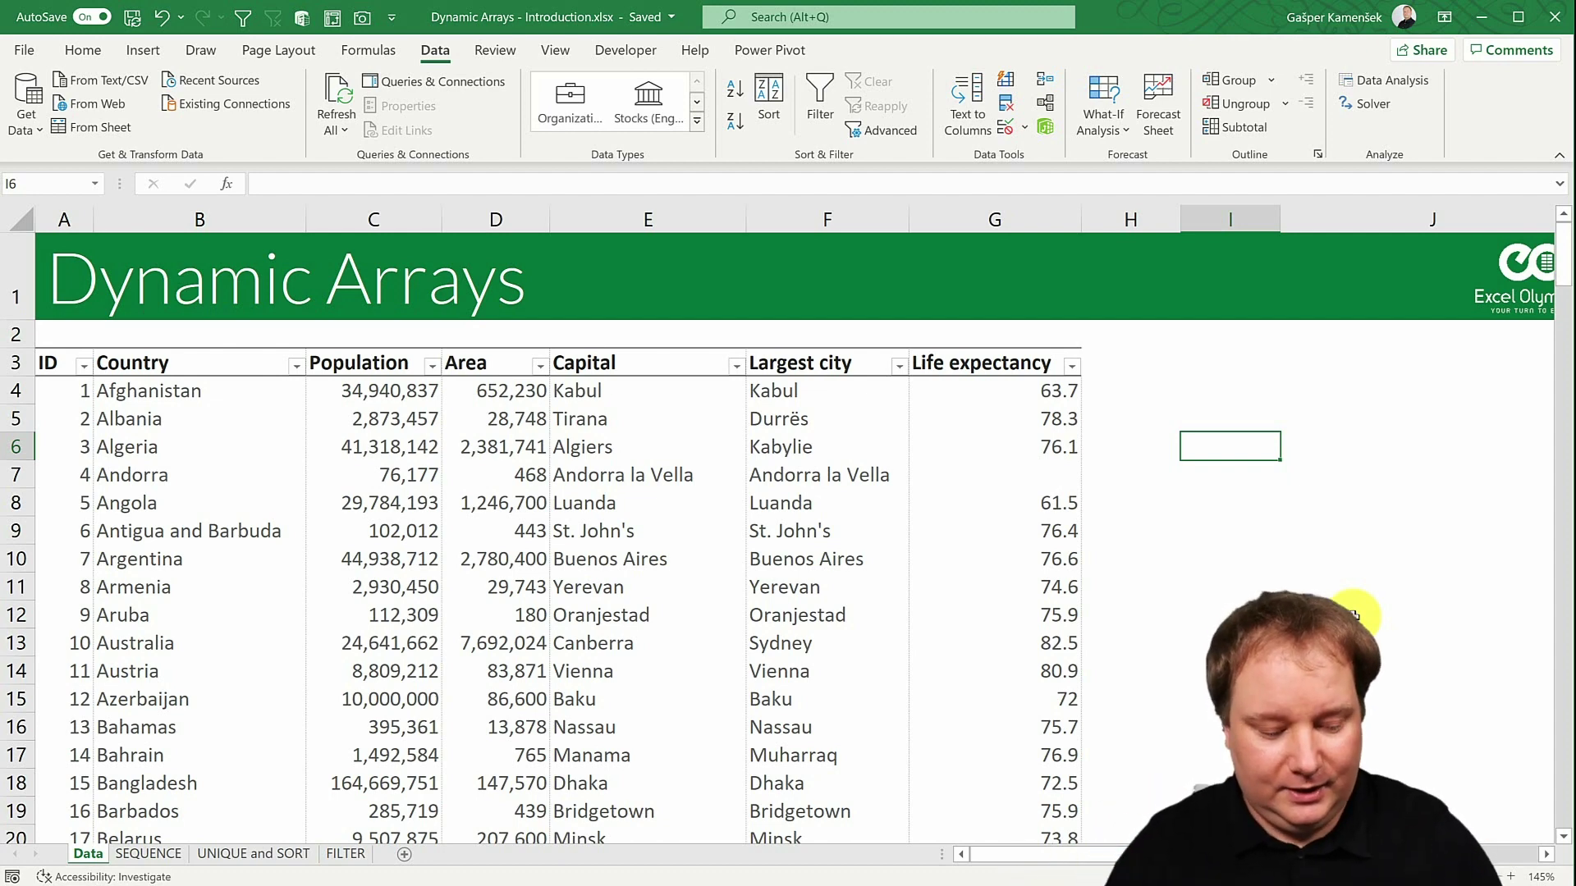
pyautogui.write('=')
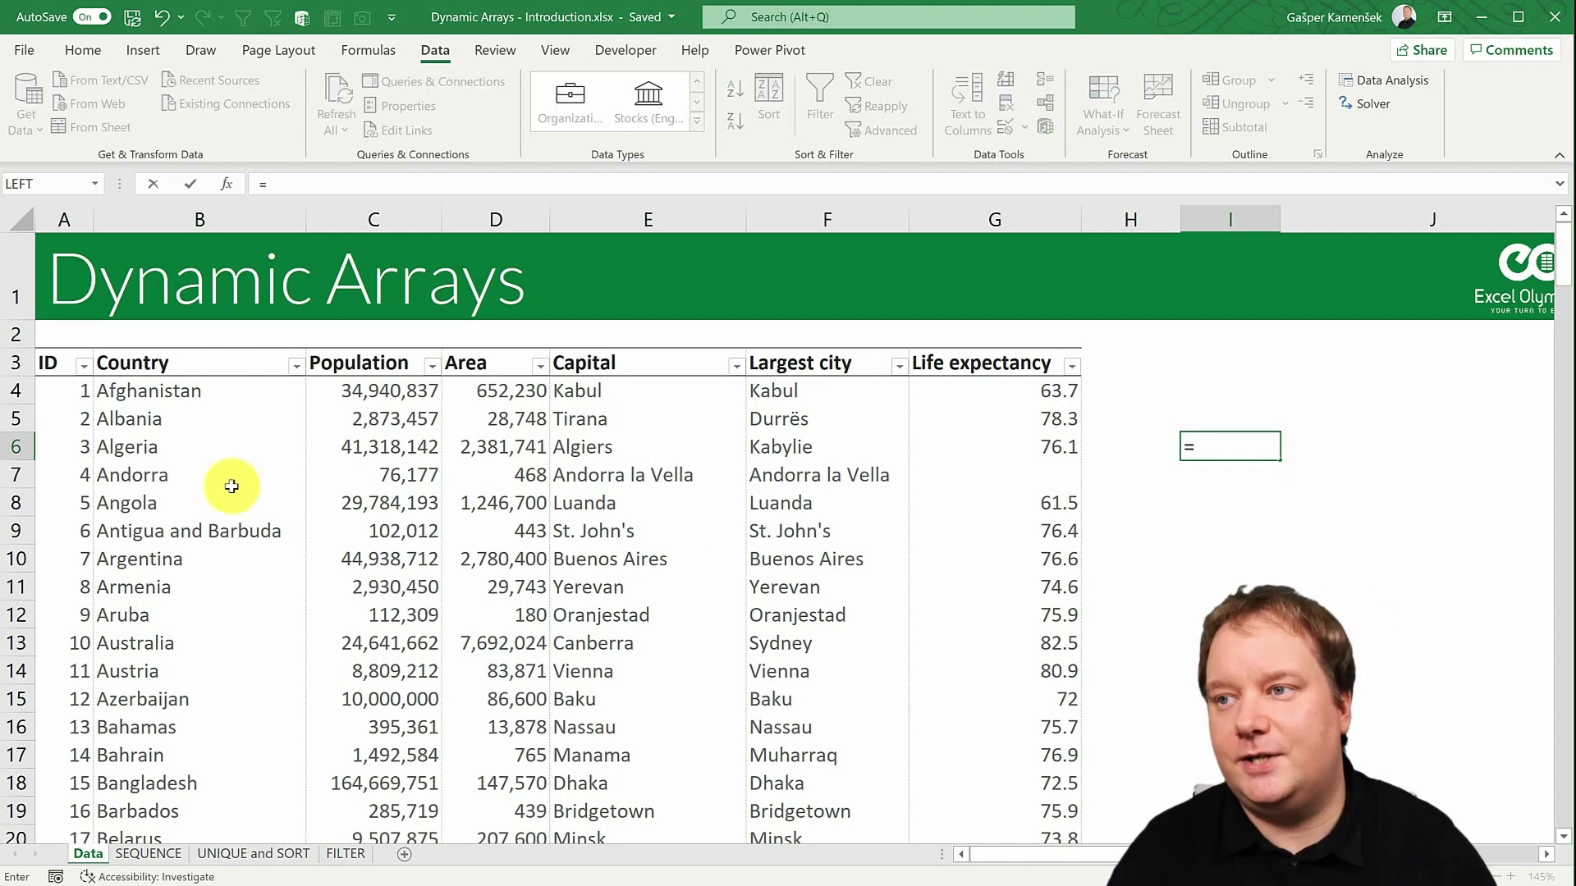
pyautogui.moveTo(76, 397); pyautogui.dragTo(70, 641)
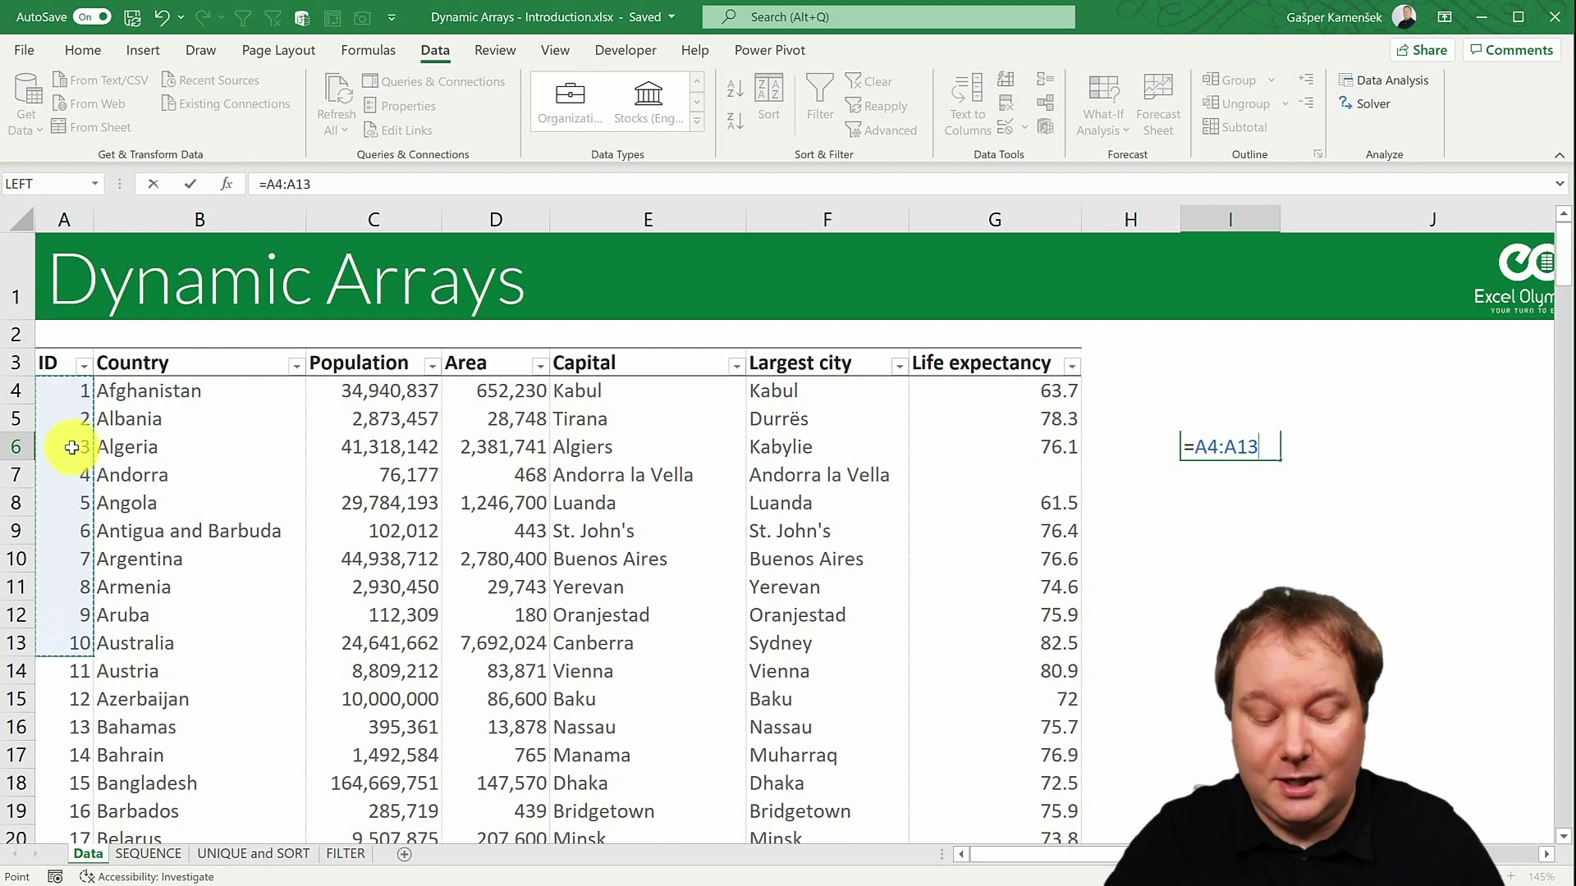
pyautogui.press('Return')
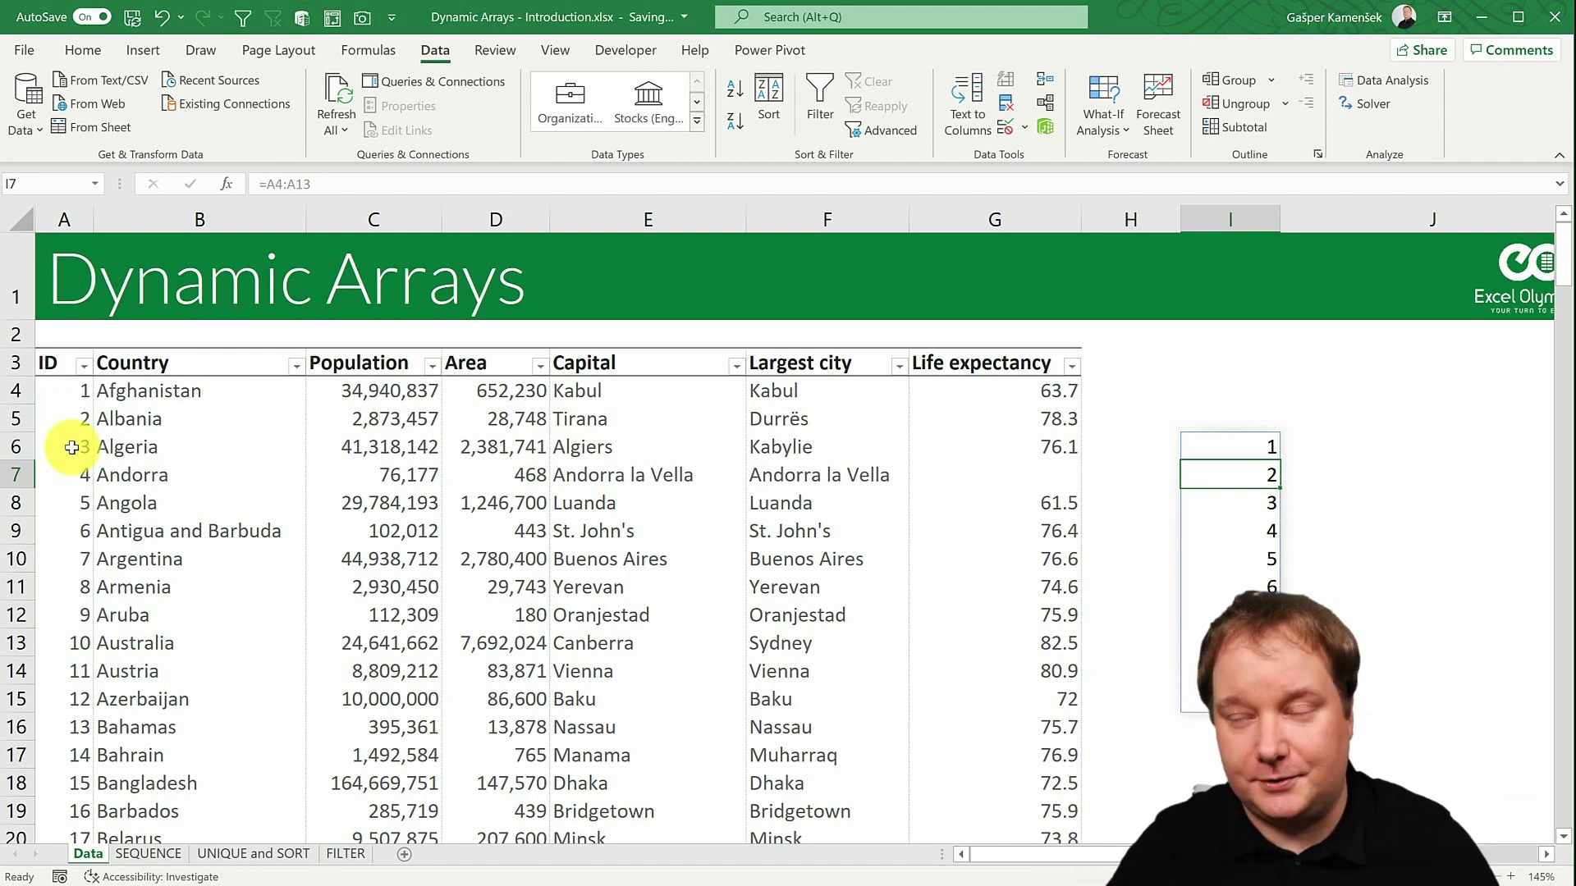
# - Extend the spilling formula in cell I6 to =A4:A13+1
pyautogui.click(1198, 443)
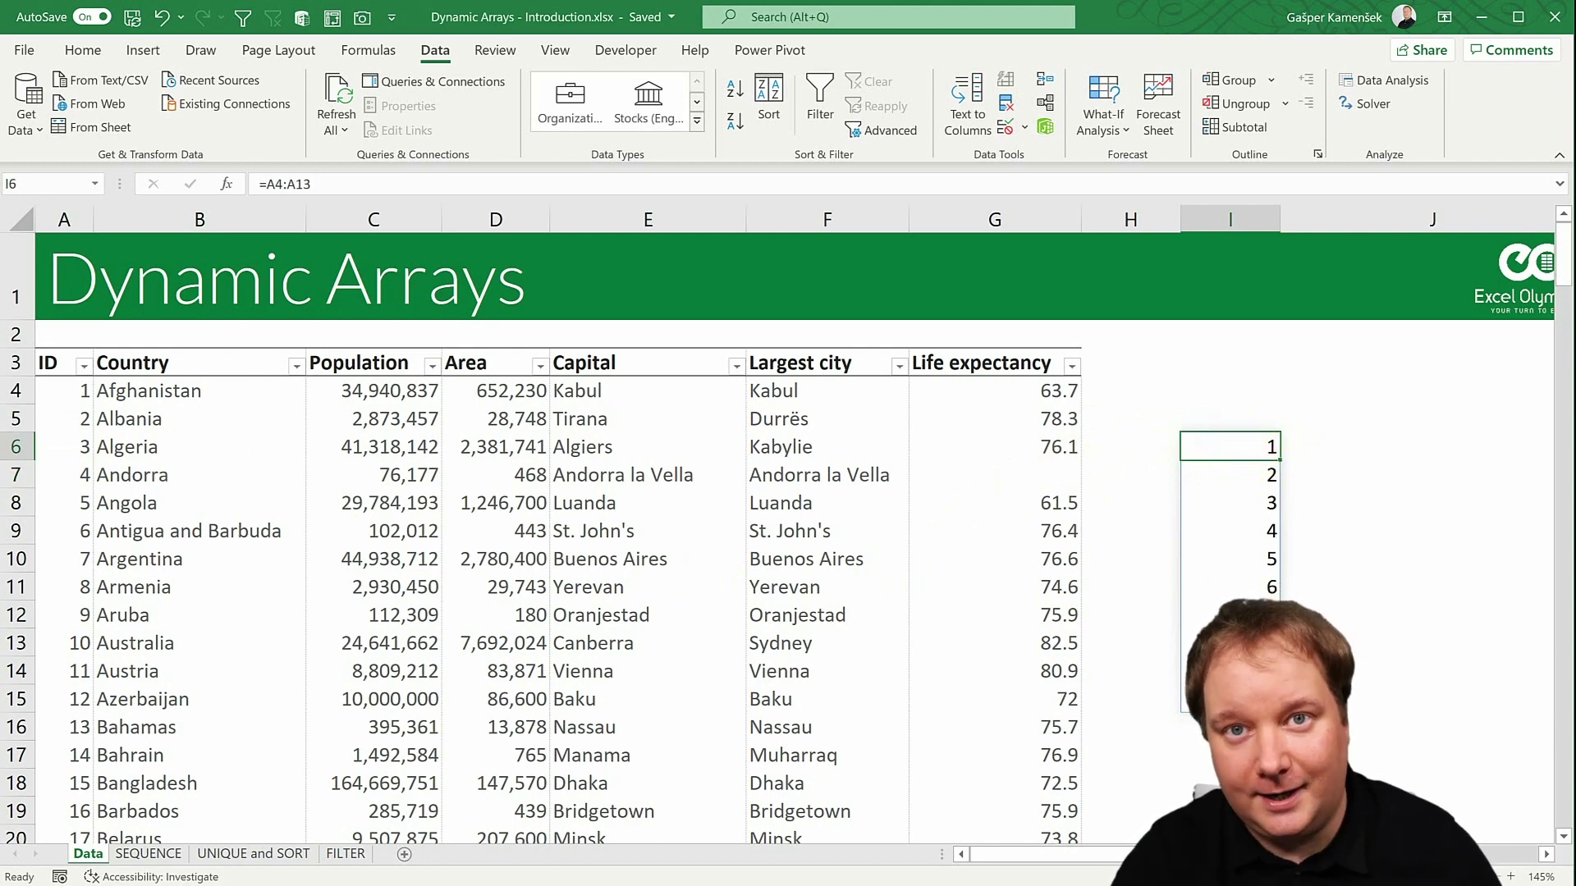
pyautogui.press('F2')
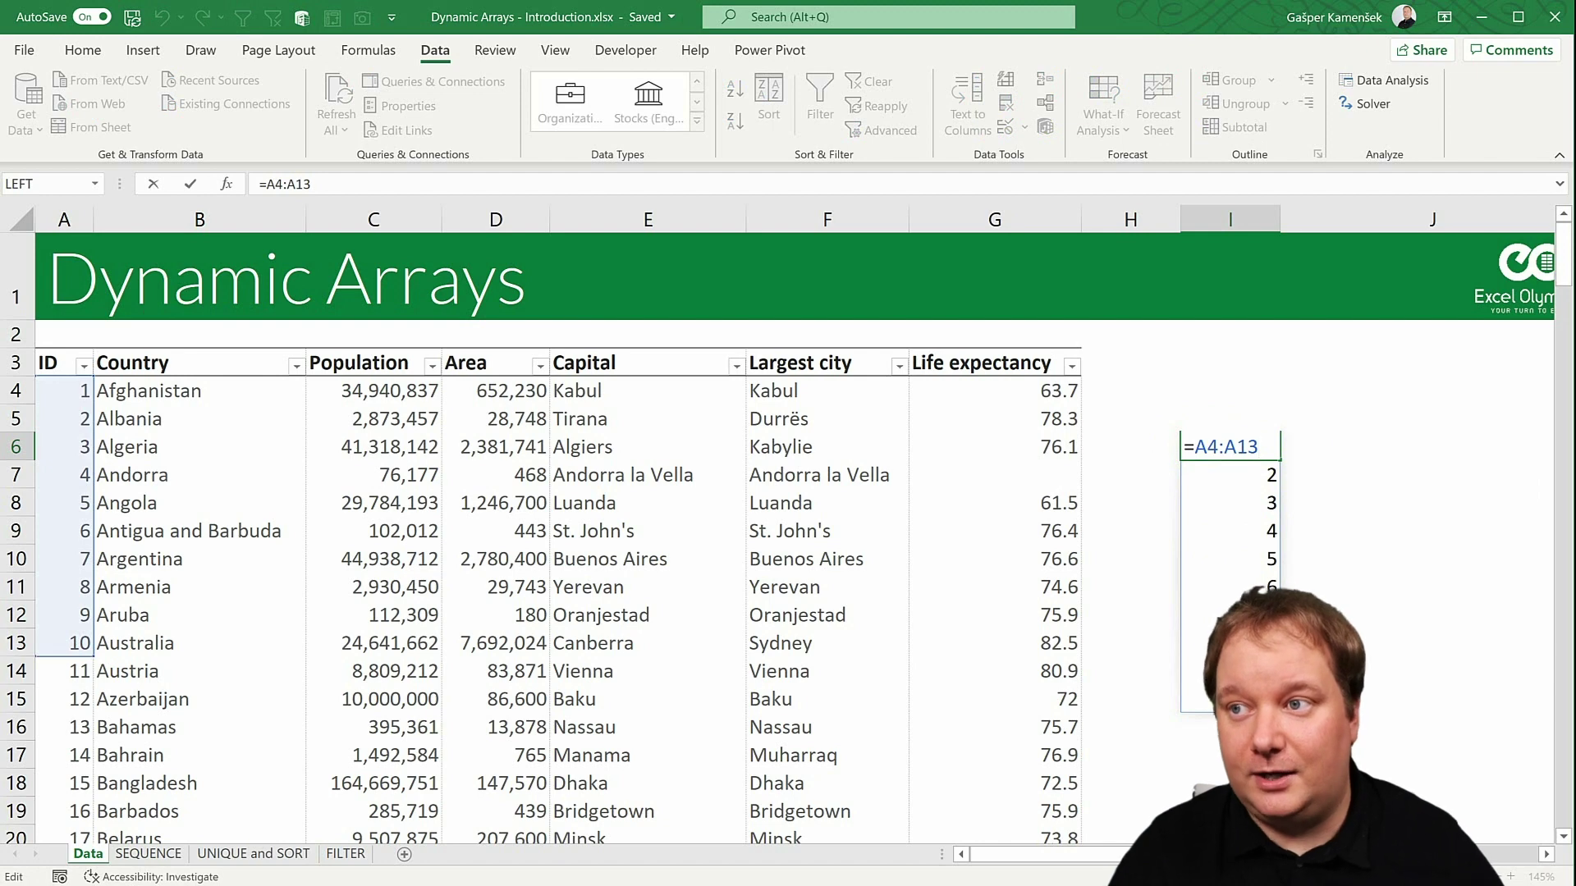
pyautogui.write('+1')
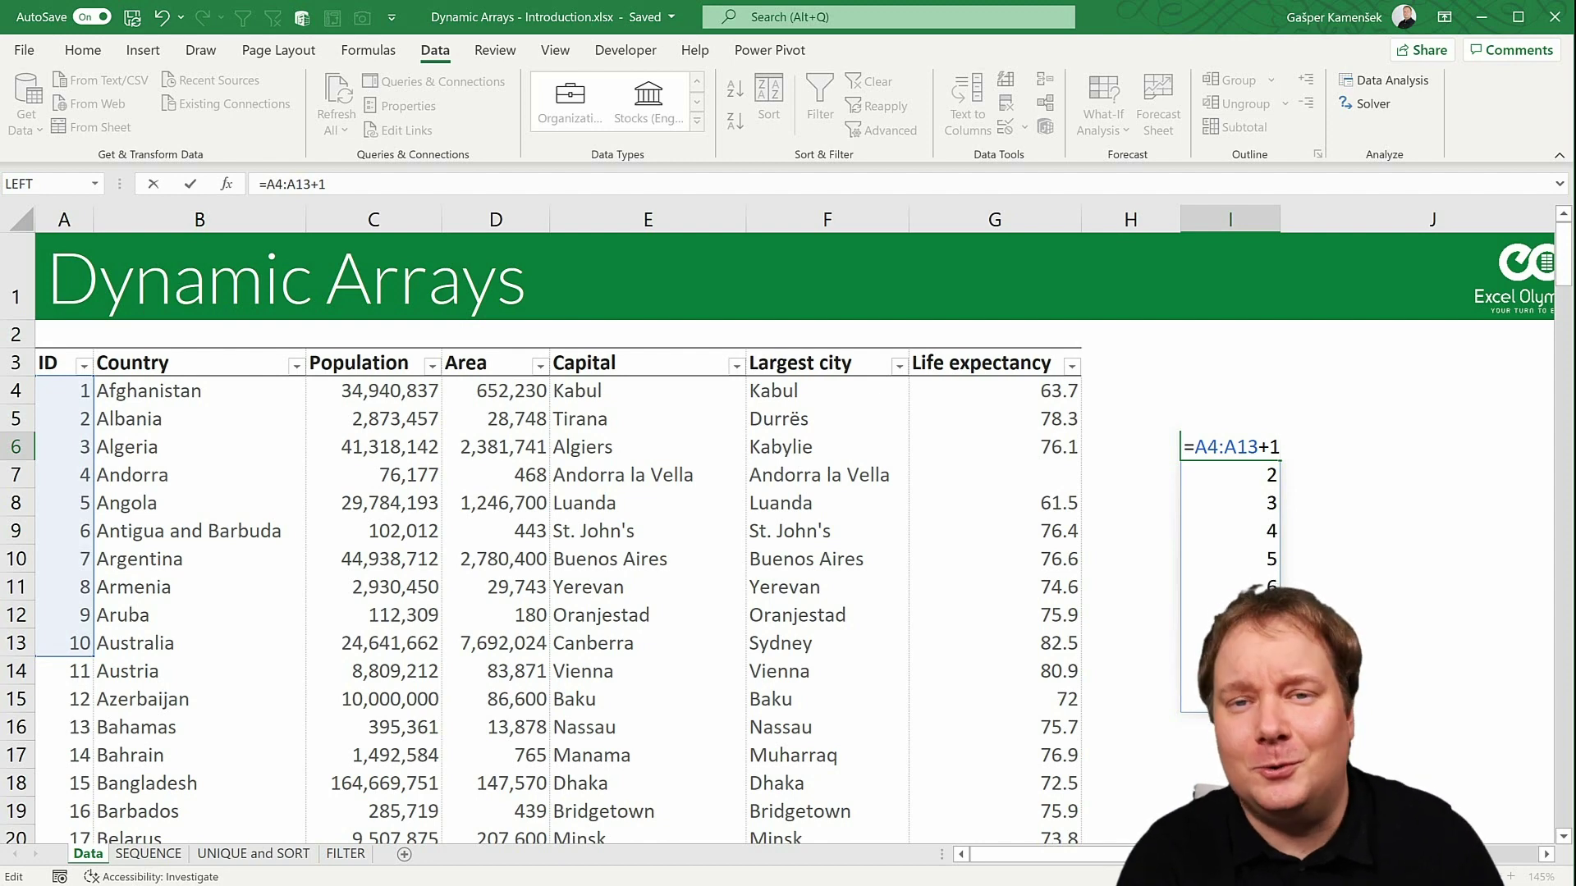
pyautogui.press('Return')
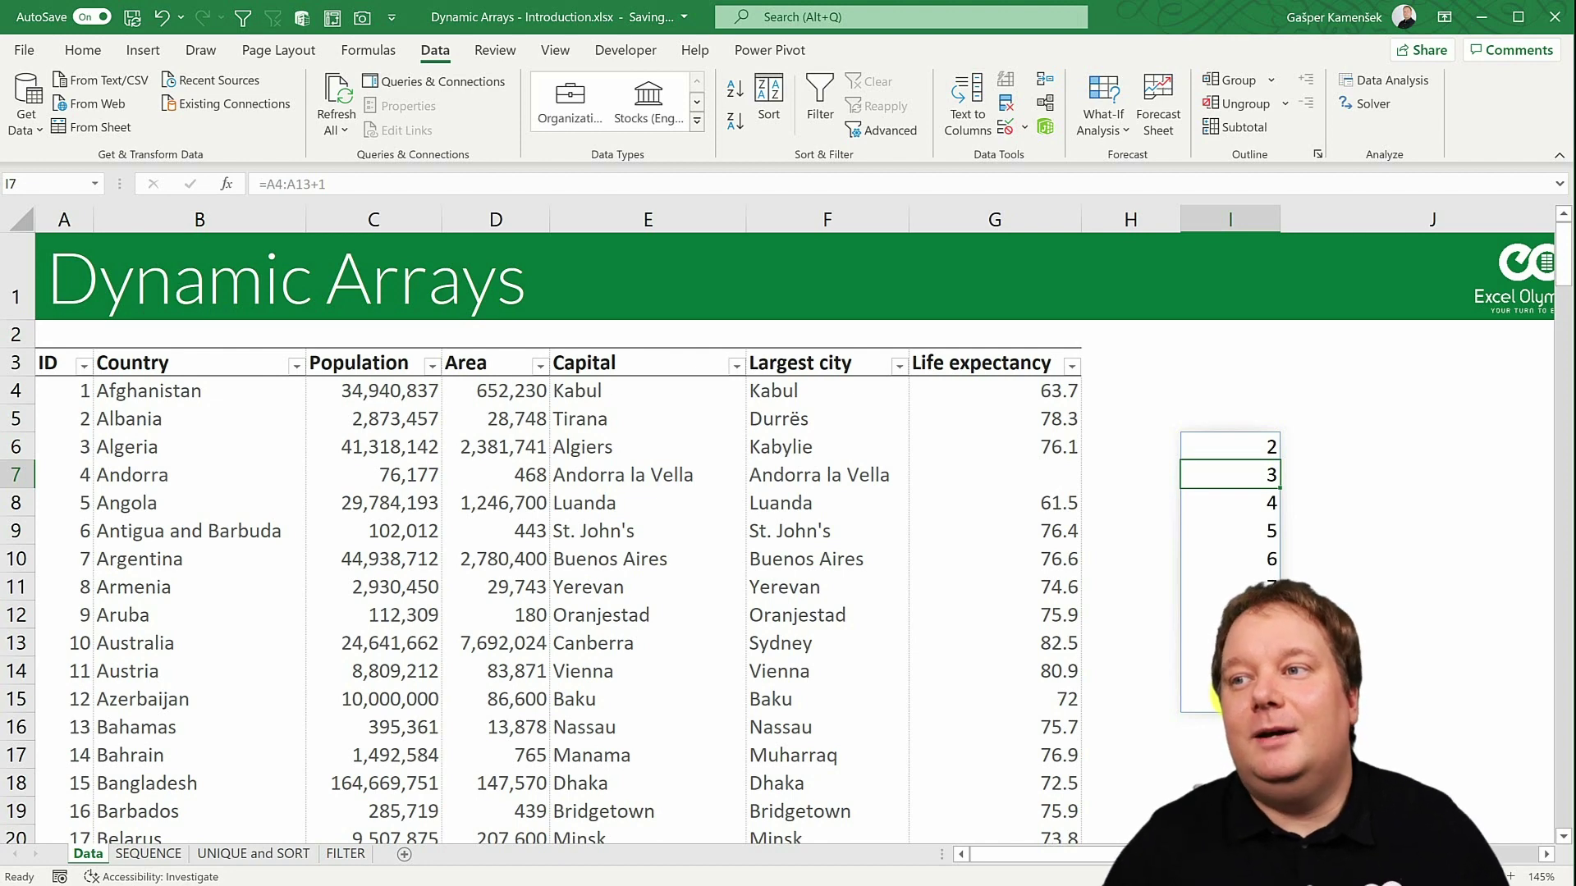
# - Compare the formula held in cell I6 with the one shown for spilled cell I7
pyautogui.click(1264, 447)
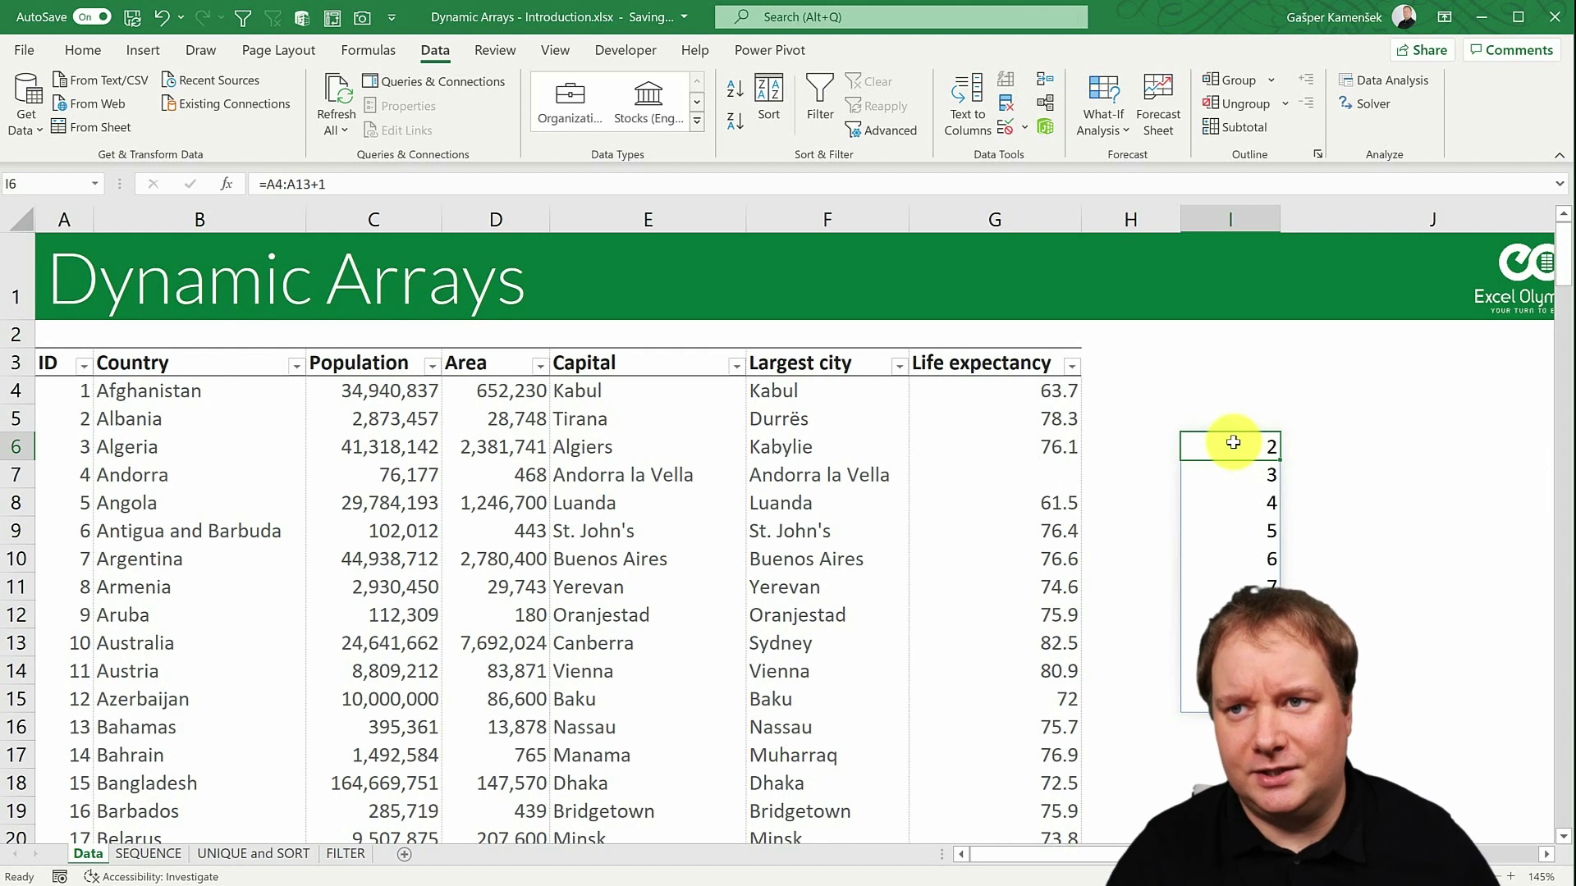
pyautogui.click(1246, 475)
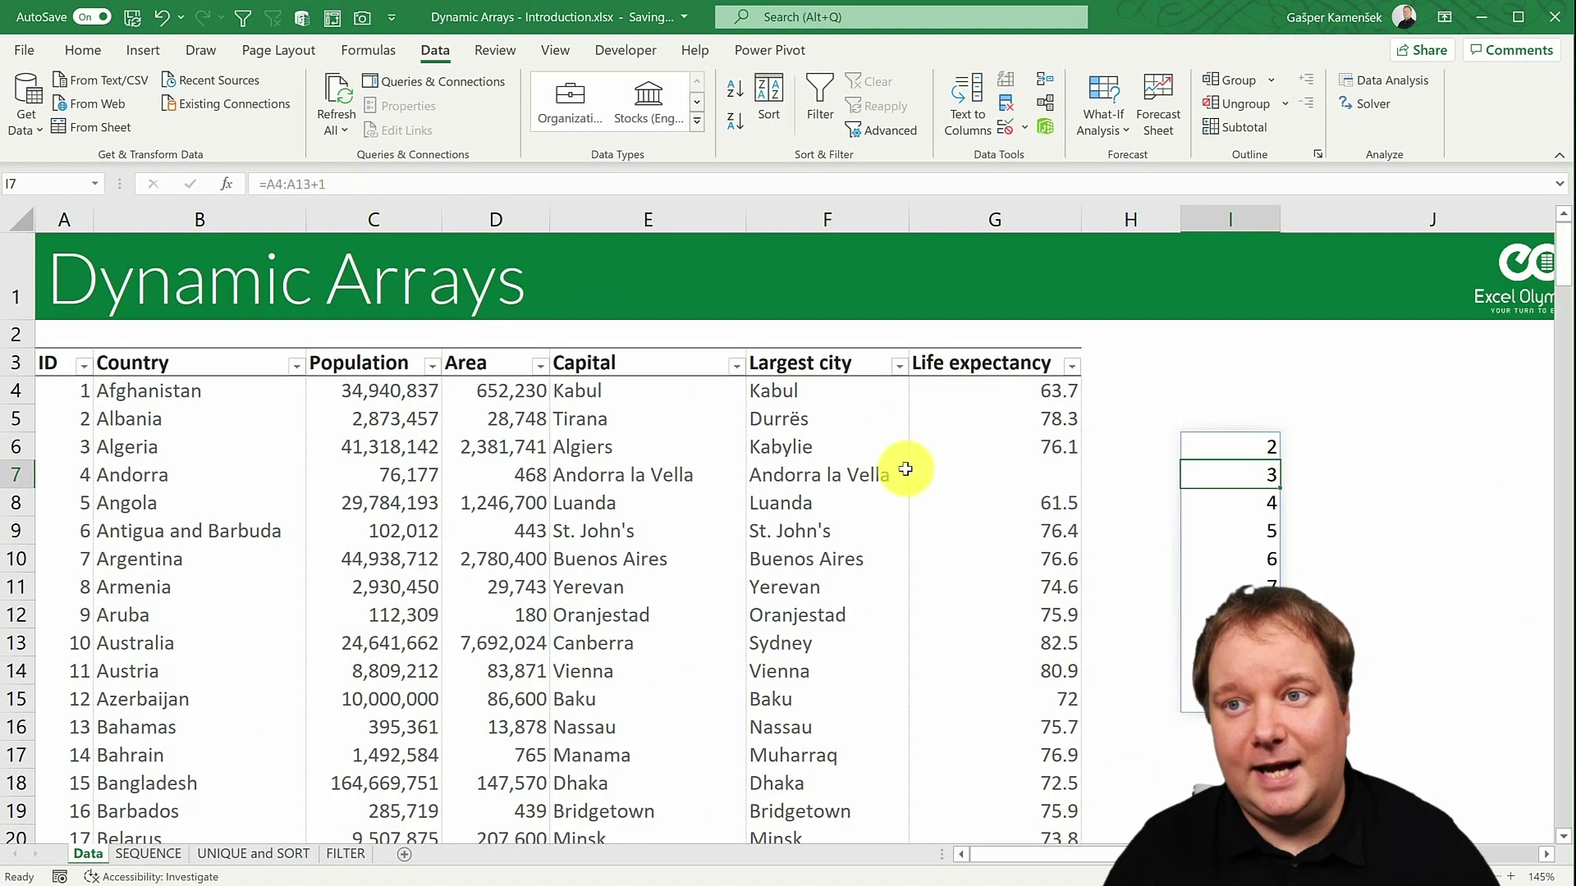
pyautogui.click(1236, 448)
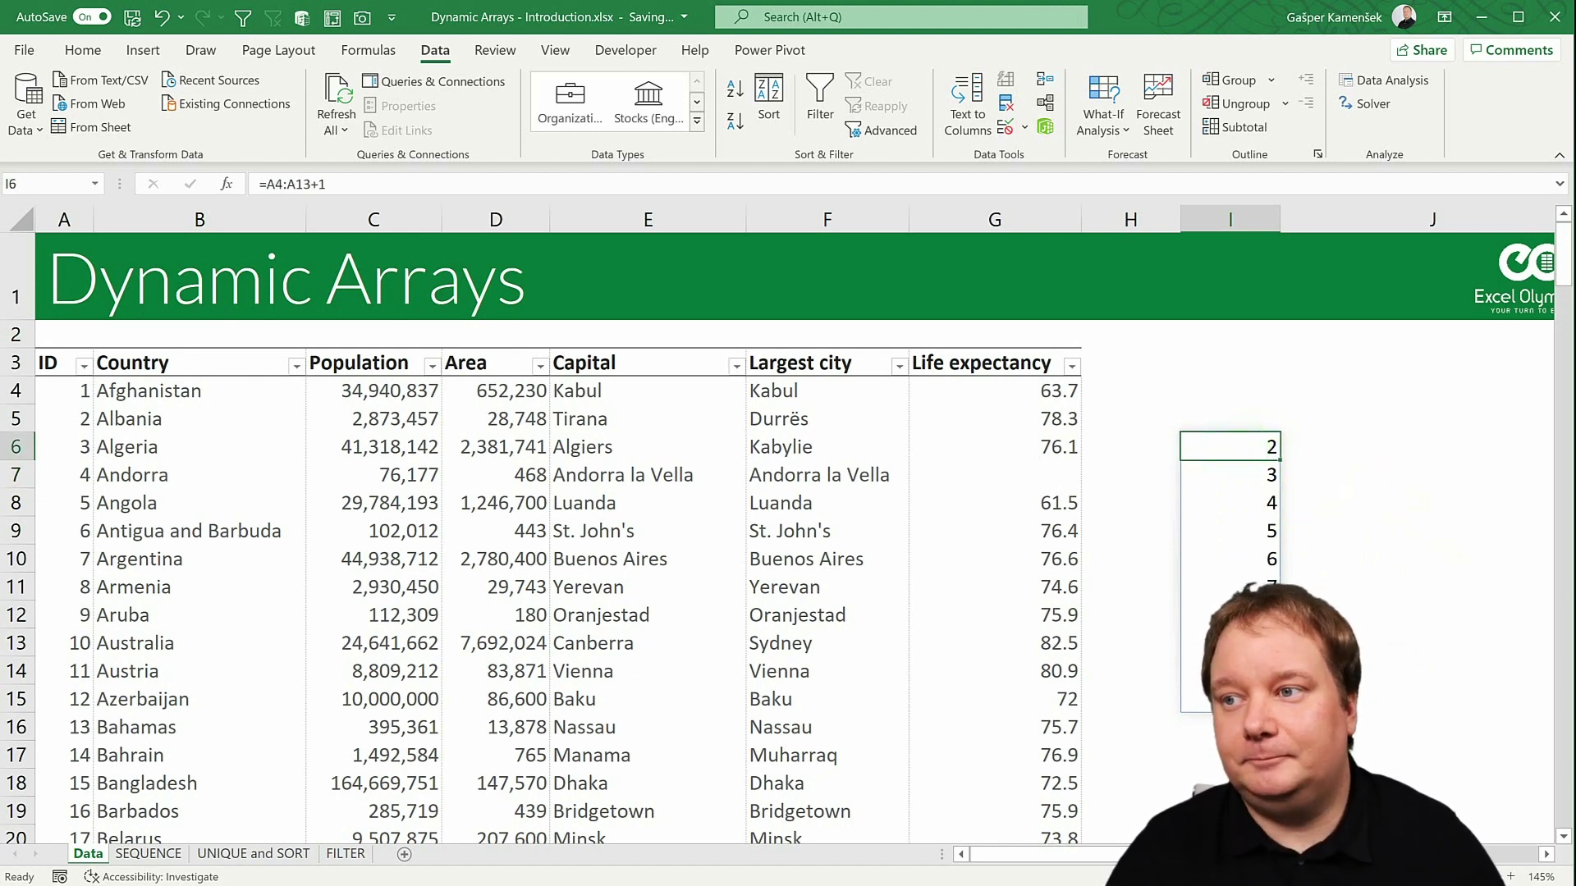
# - Enter 1 in cell I14 inside the spill range and check the source formula cell I6
pyautogui.click(1230, 671)
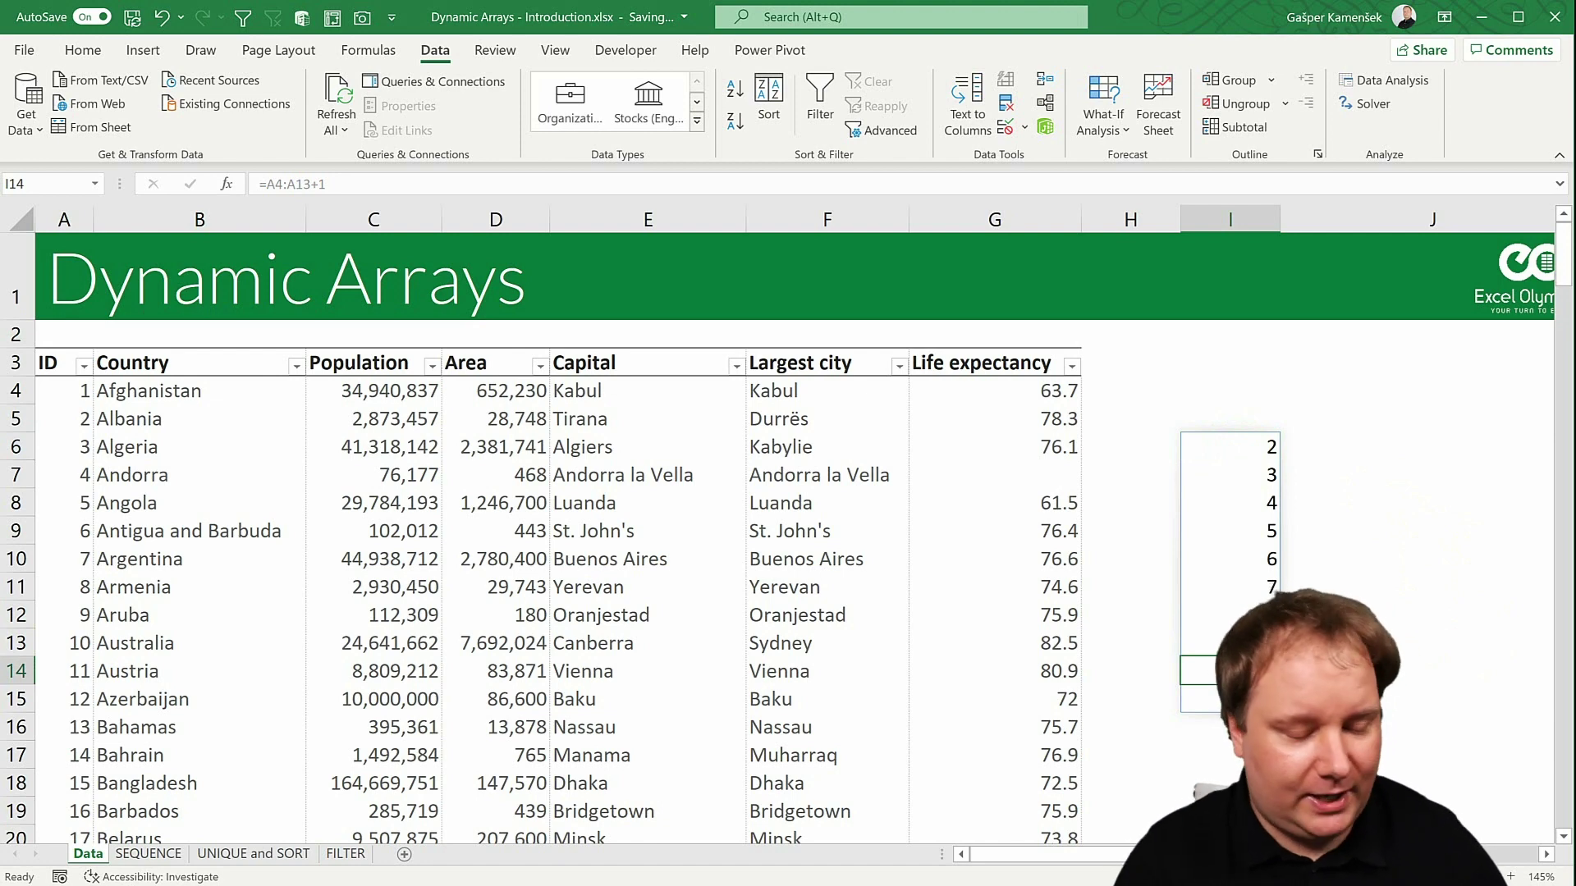
pyautogui.write('1')
pyautogui.hotkey('ctrl', 'Return')
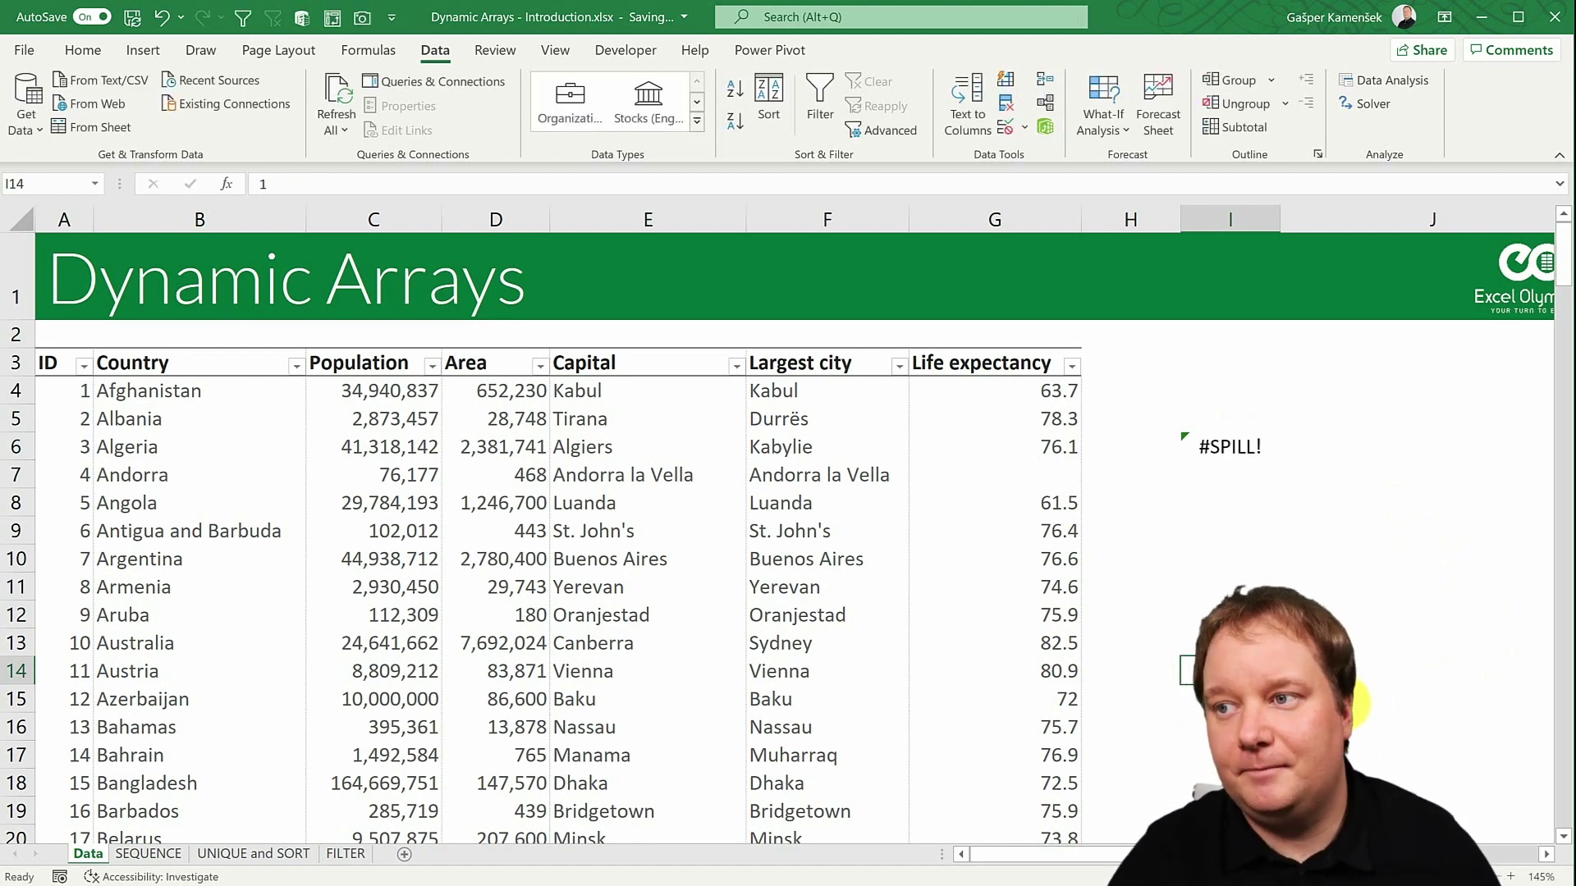
pyautogui.click(1235, 444)
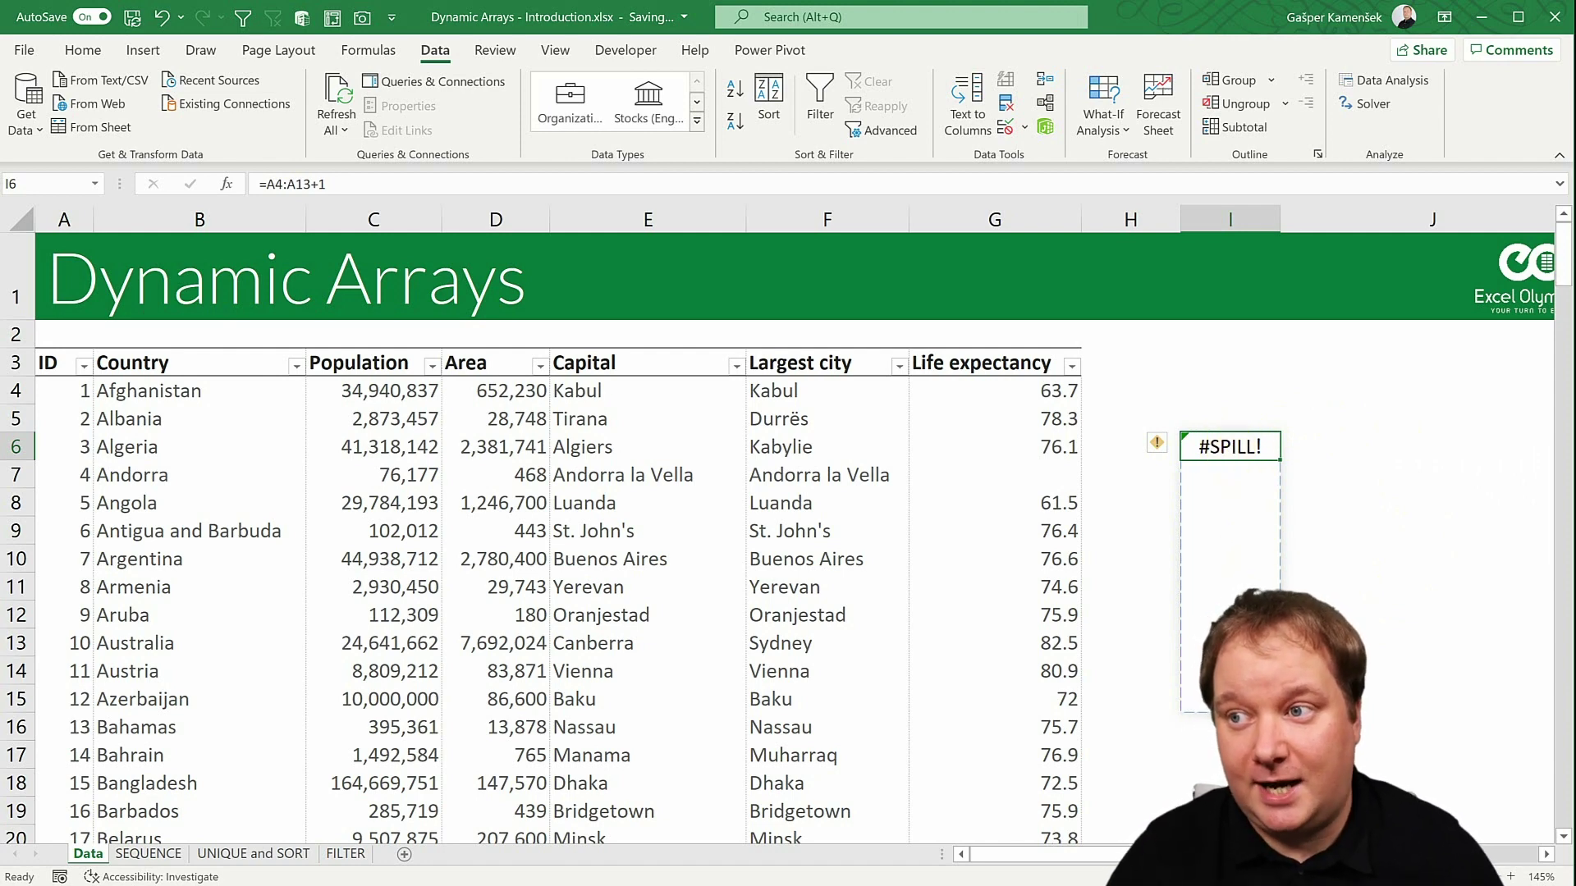
# - Move the blocking value from cell I14 to cell I19, outside the spill range
pyautogui.click(1190, 670)
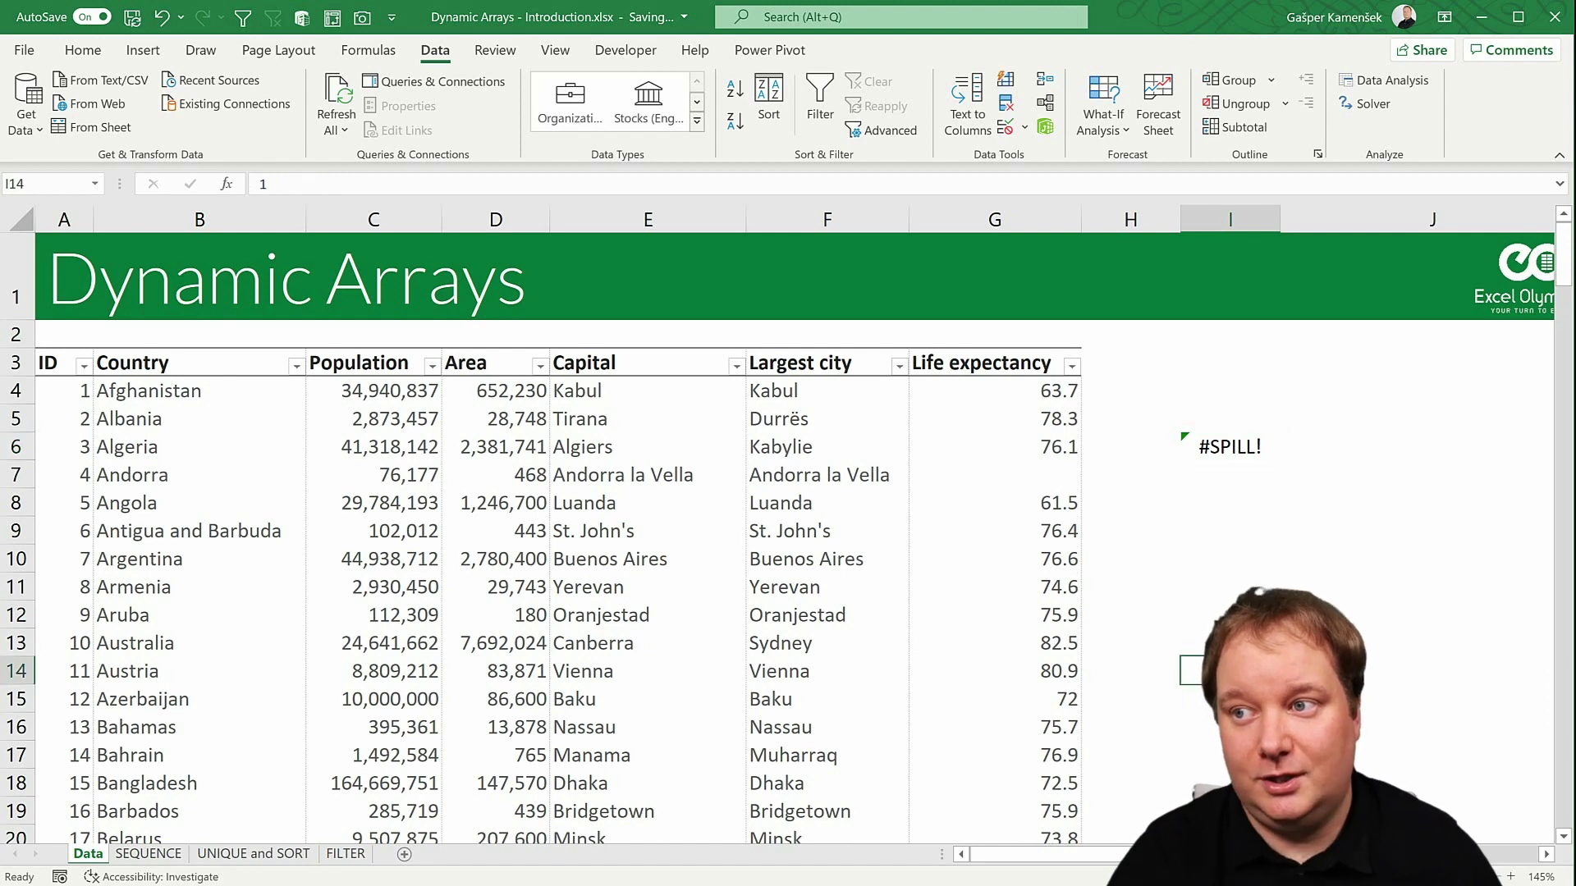
pyautogui.moveTo(1190, 656); pyautogui.dragTo(1216, 788)
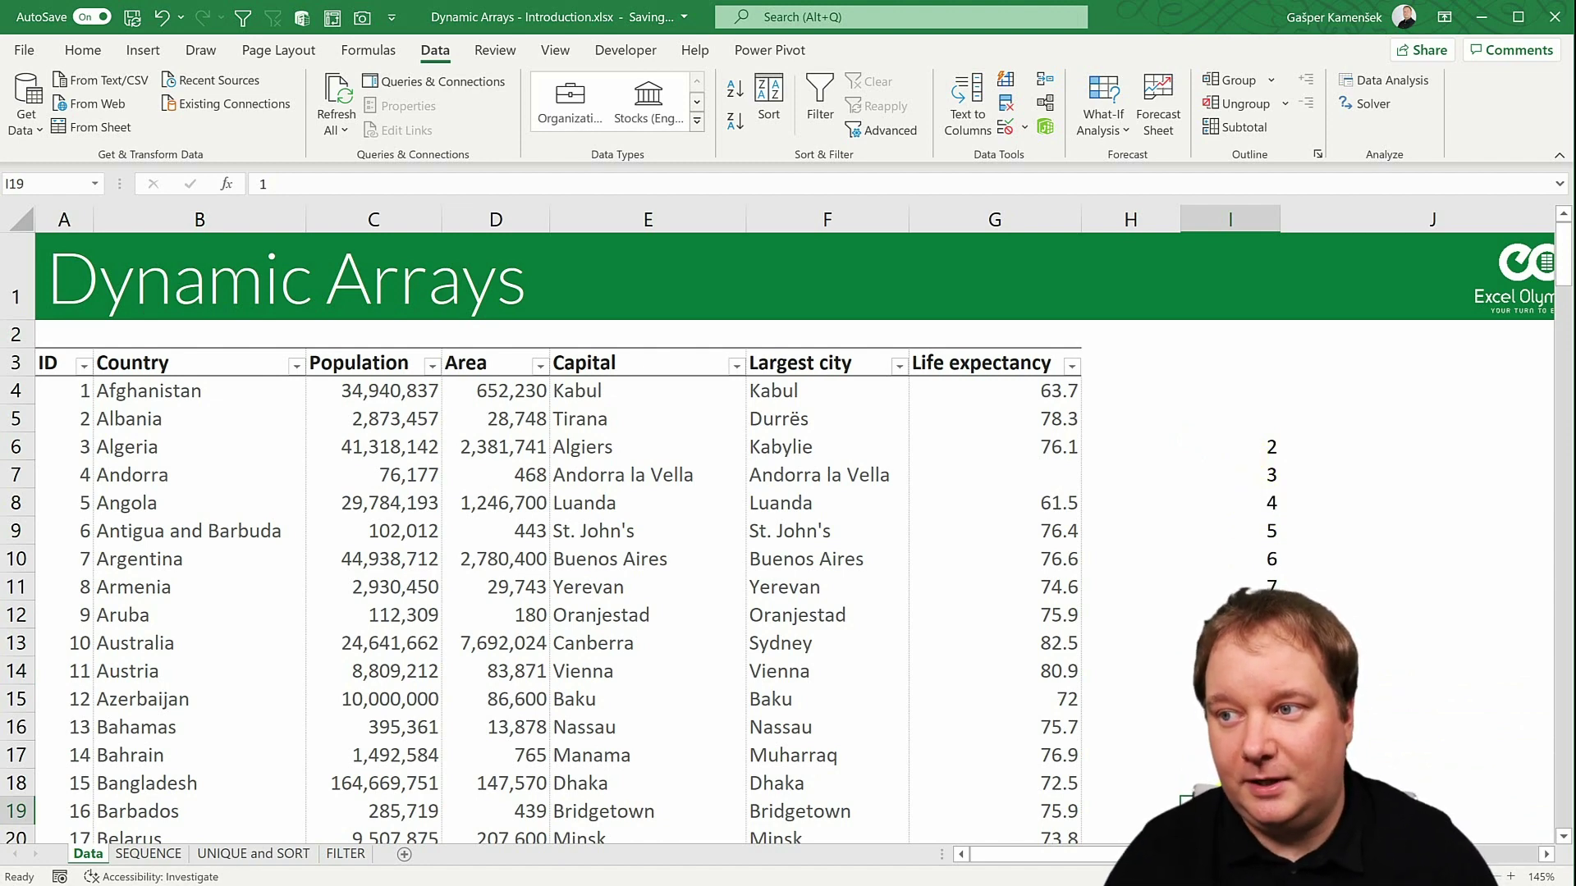
pyautogui.moveTo(1218, 783)
pyautogui.mouseDown()
pyautogui.moveTo(1218, 653)
pyautogui.moveTo(1218, 788)
pyautogui.mouseUp()
# - Enter the formula =SUM(I6) in cell I3, above the spilled array
pyautogui.click(1375, 443)
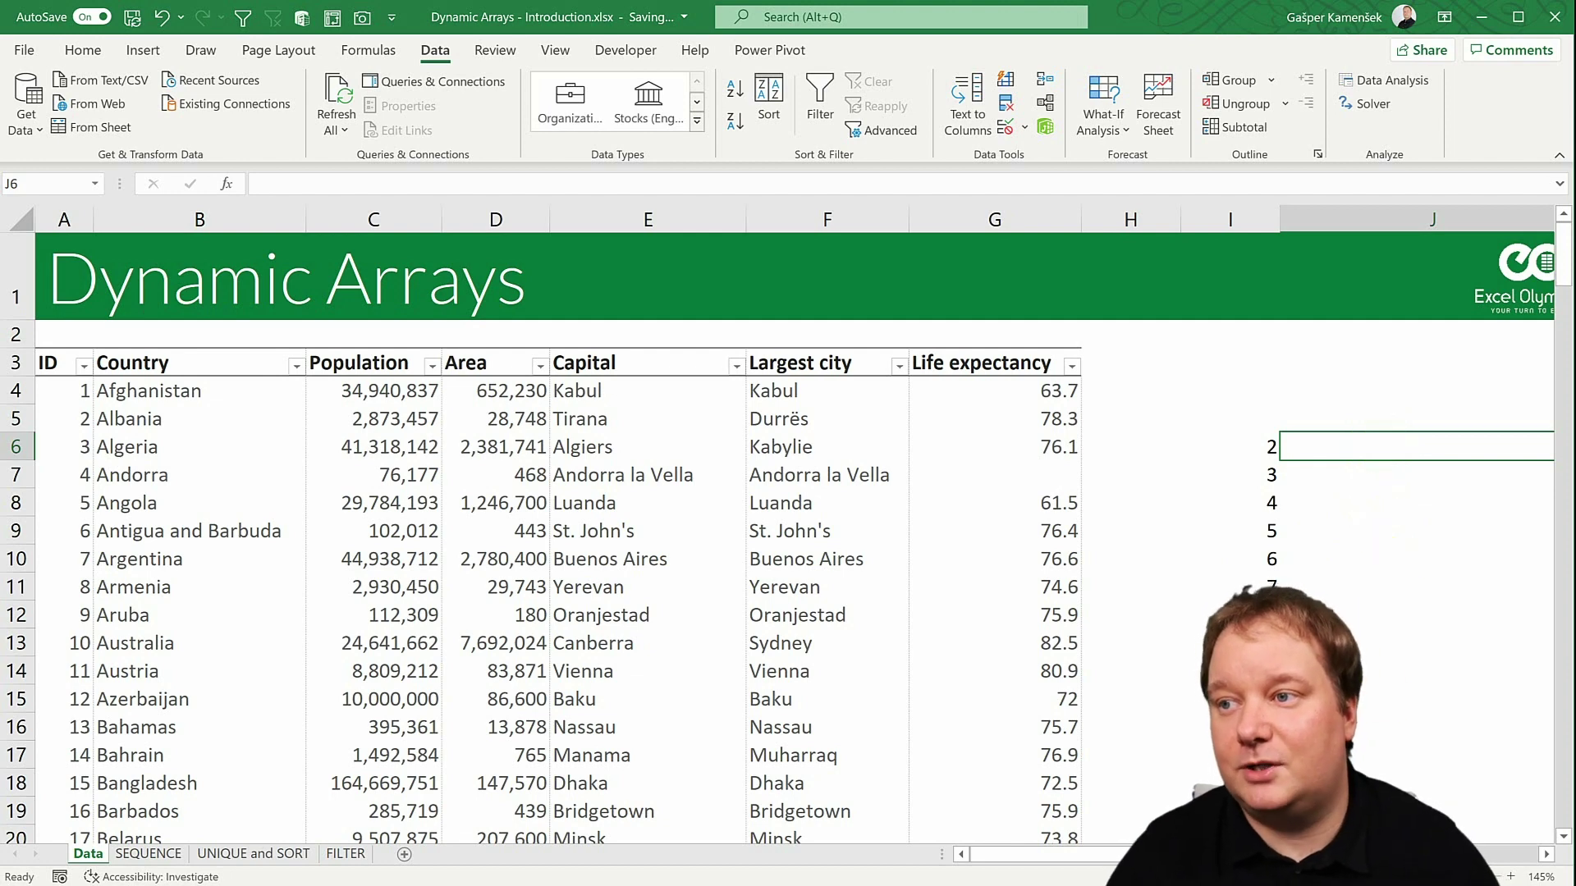
pyautogui.click(1231, 366)
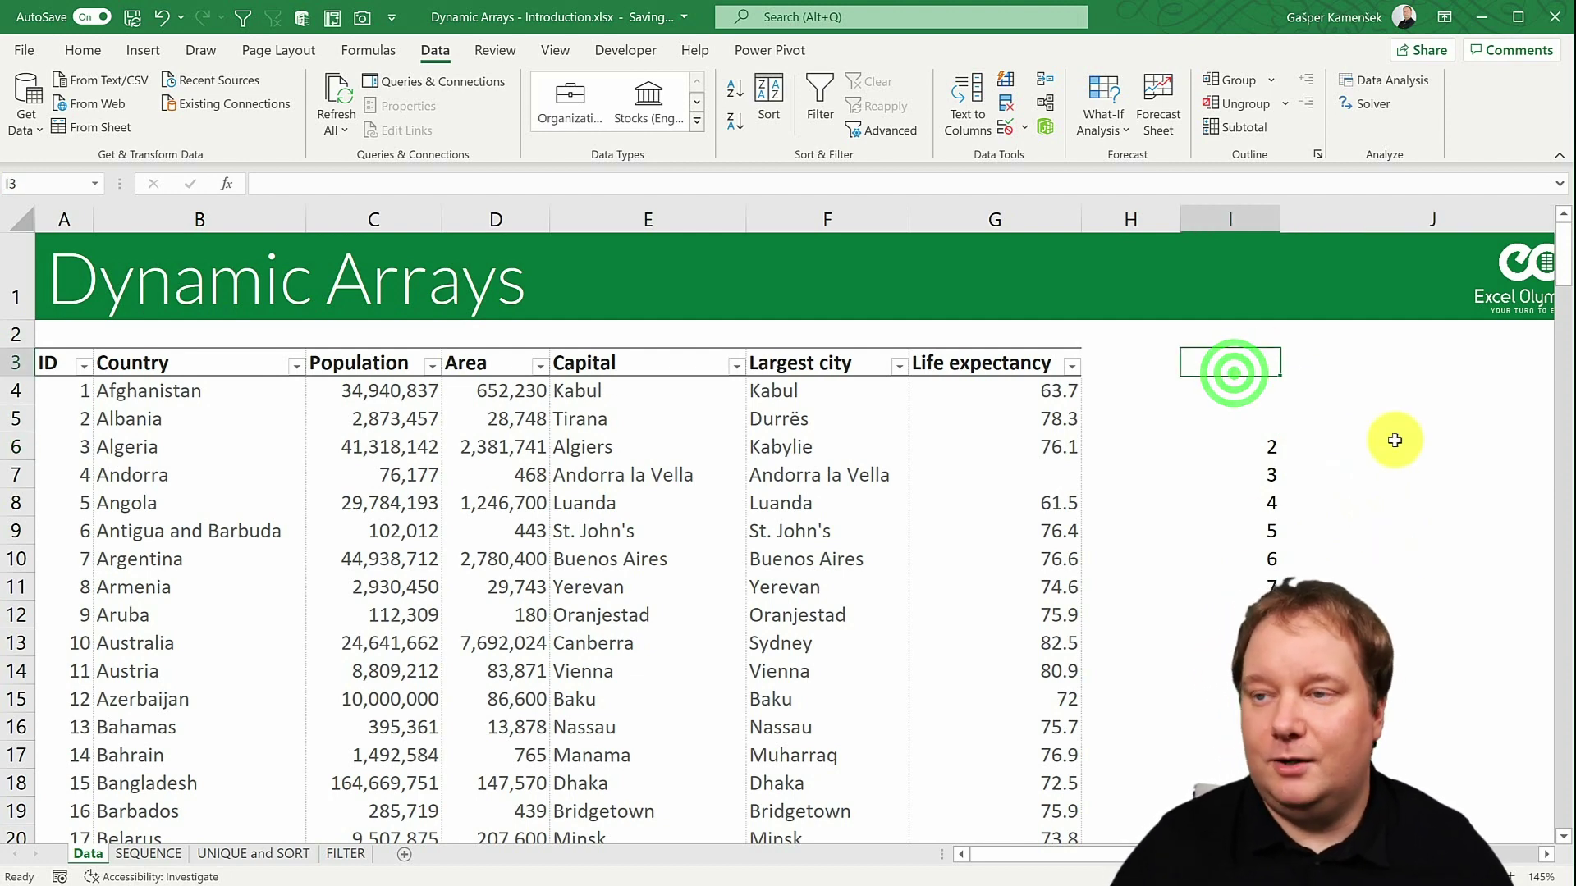
pyautogui.write('=SUM(')
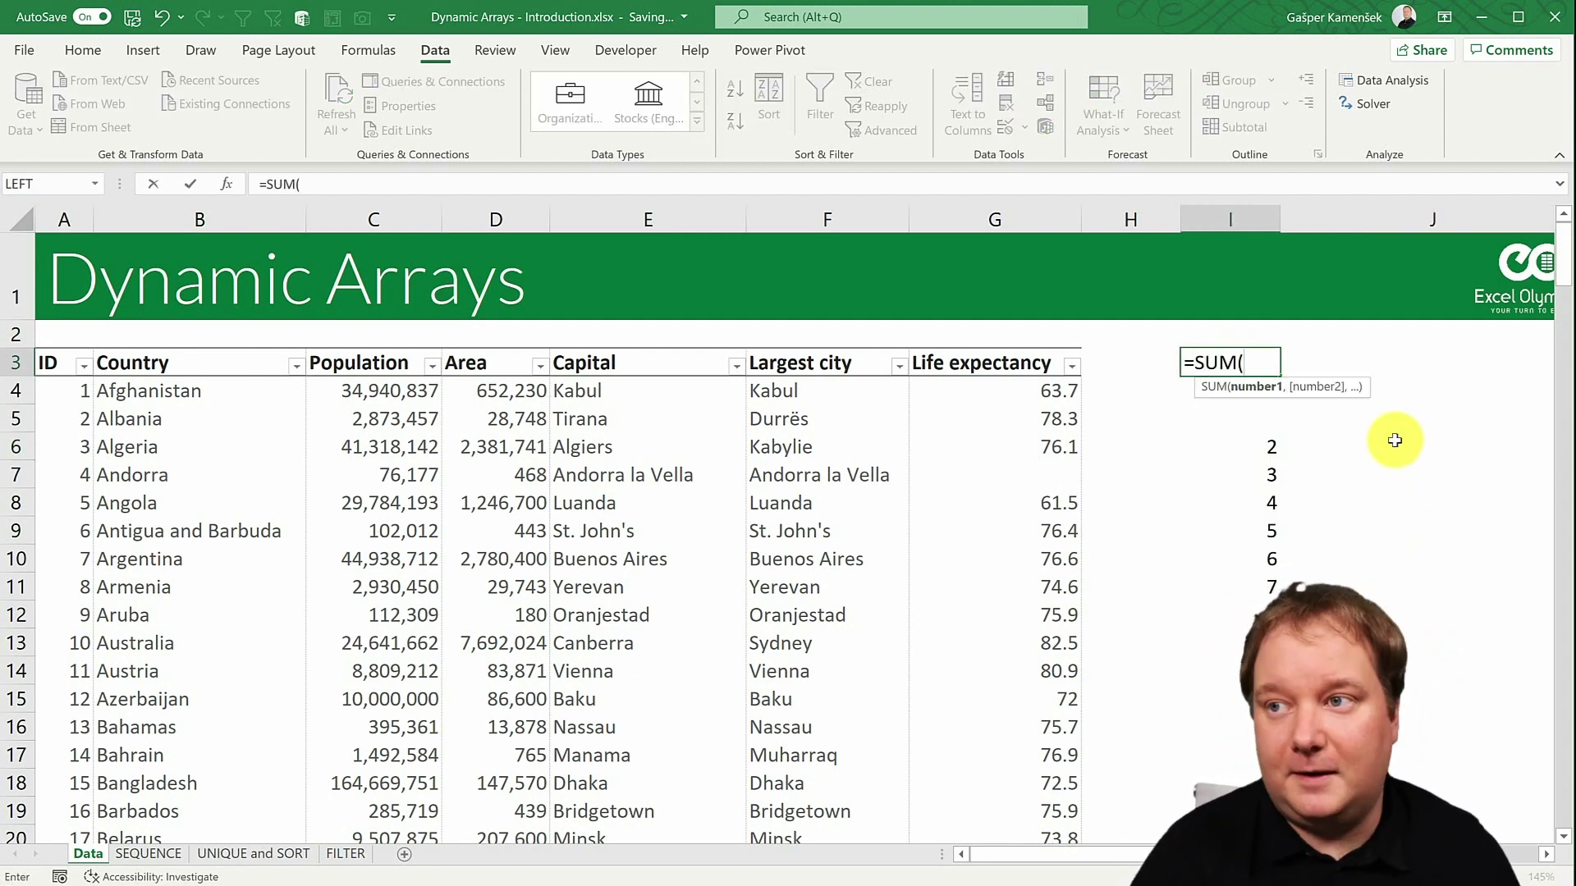
pyautogui.click(1234, 445)
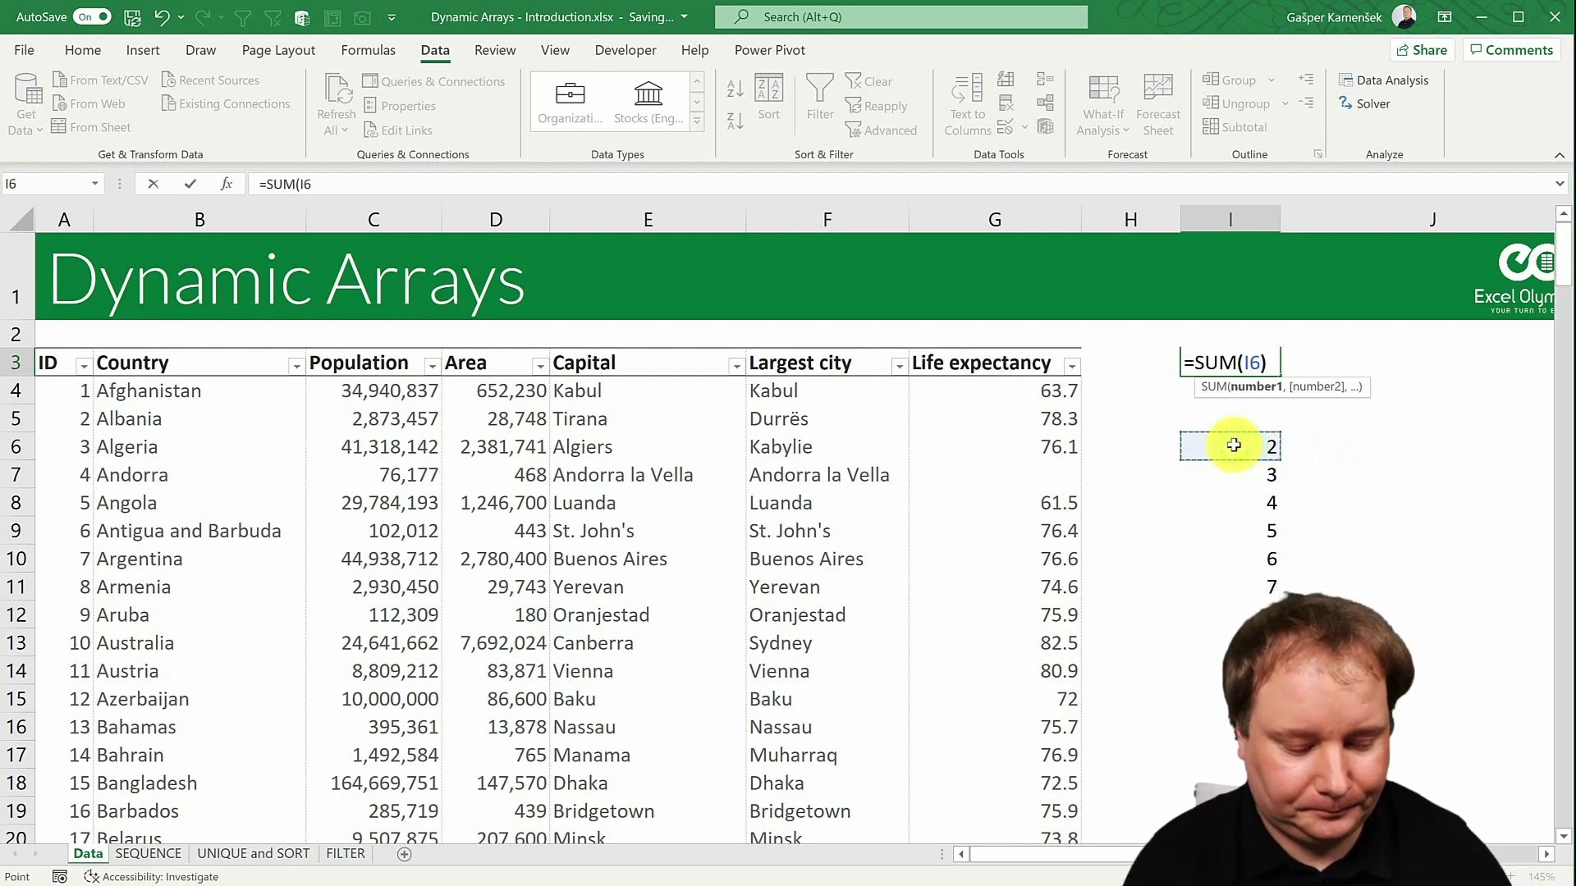
pyautogui.write(')')
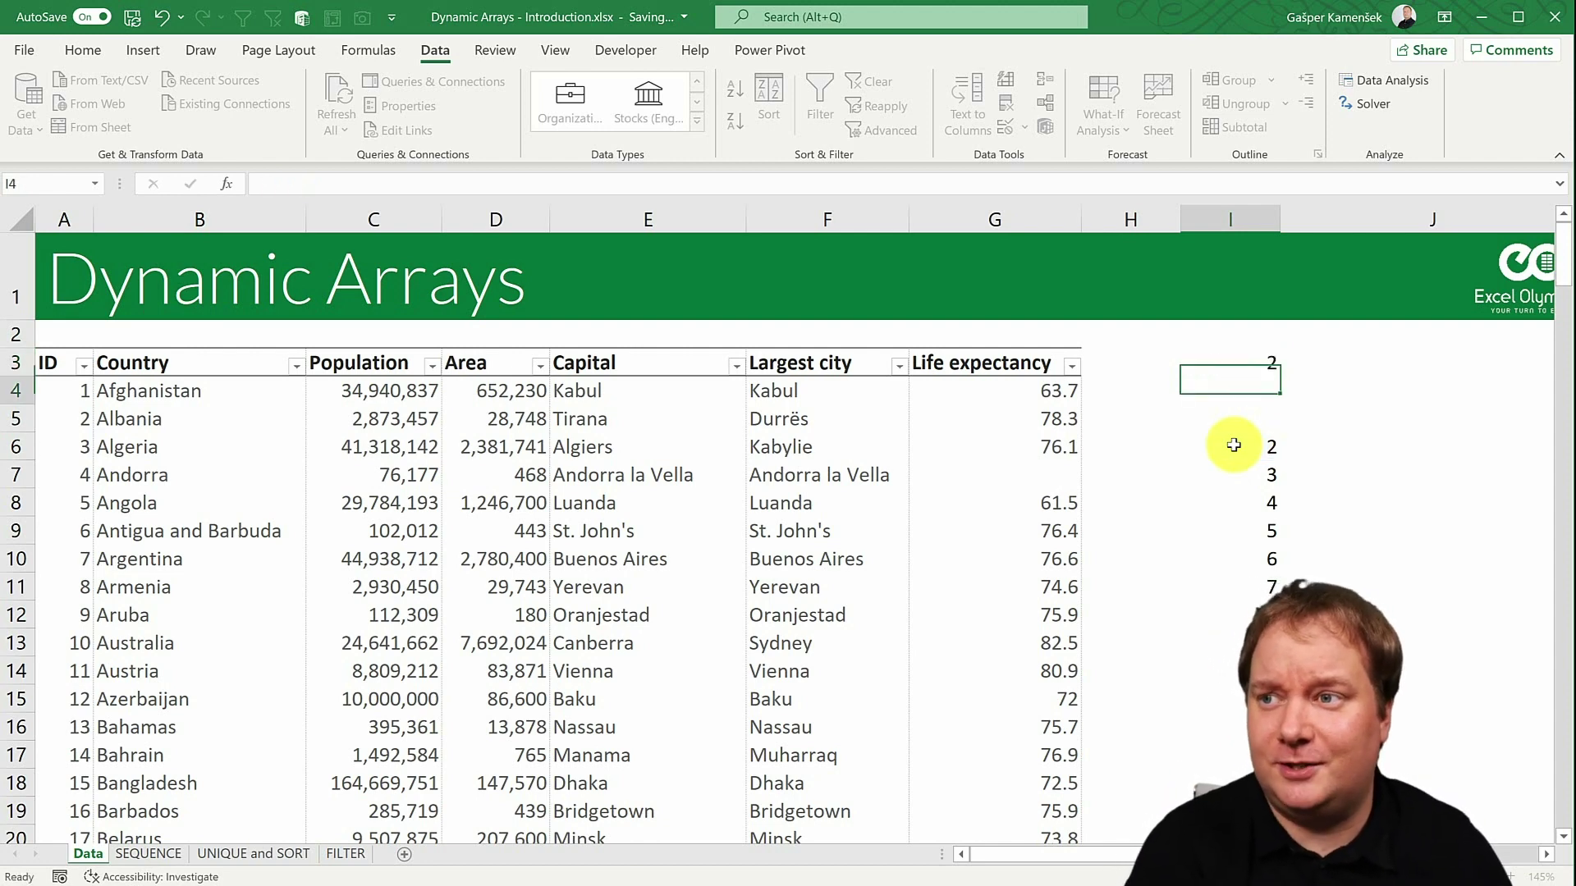
pyautogui.press('Return')
# - Change the formula in cell I3 to =SUM(I6#) so it totals the whole spill range
pyautogui.press('Up')
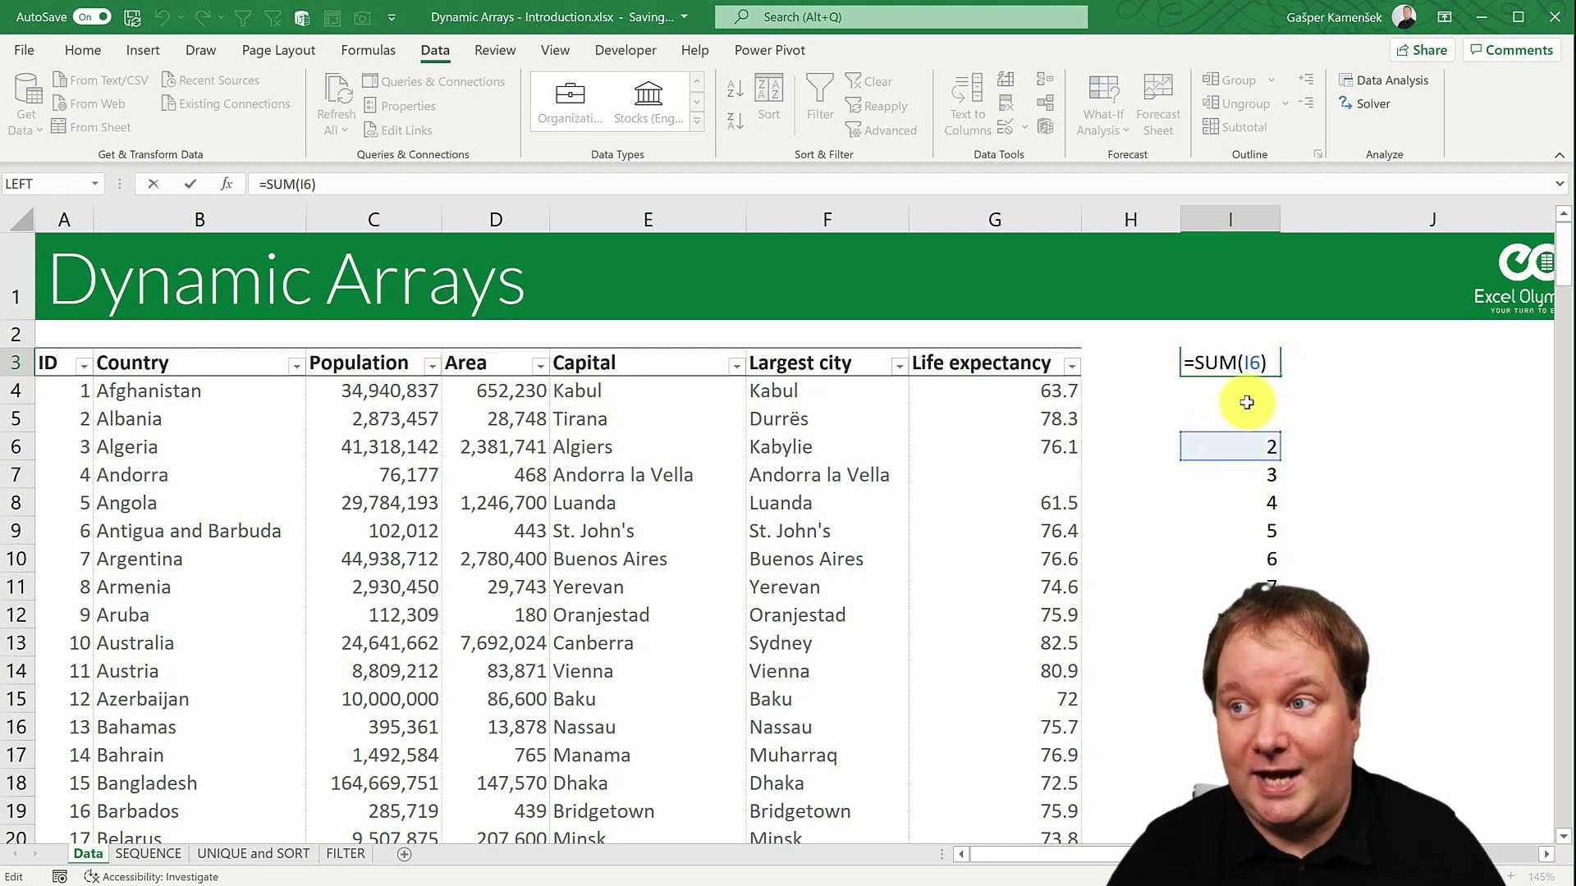
pyautogui.click(1260, 359)
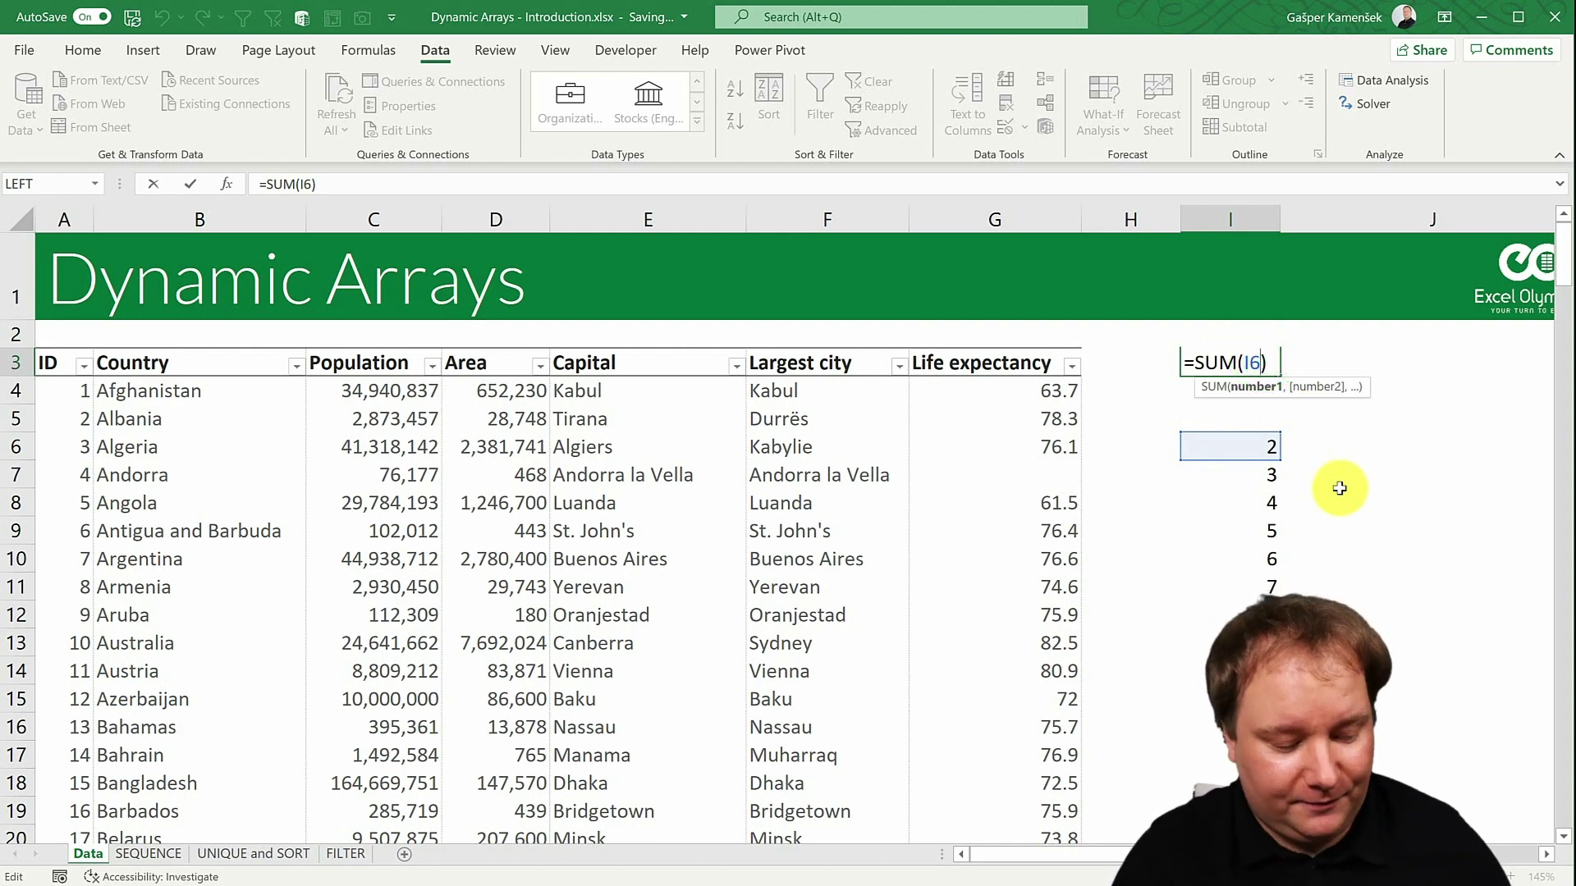
pyautogui.write('#')
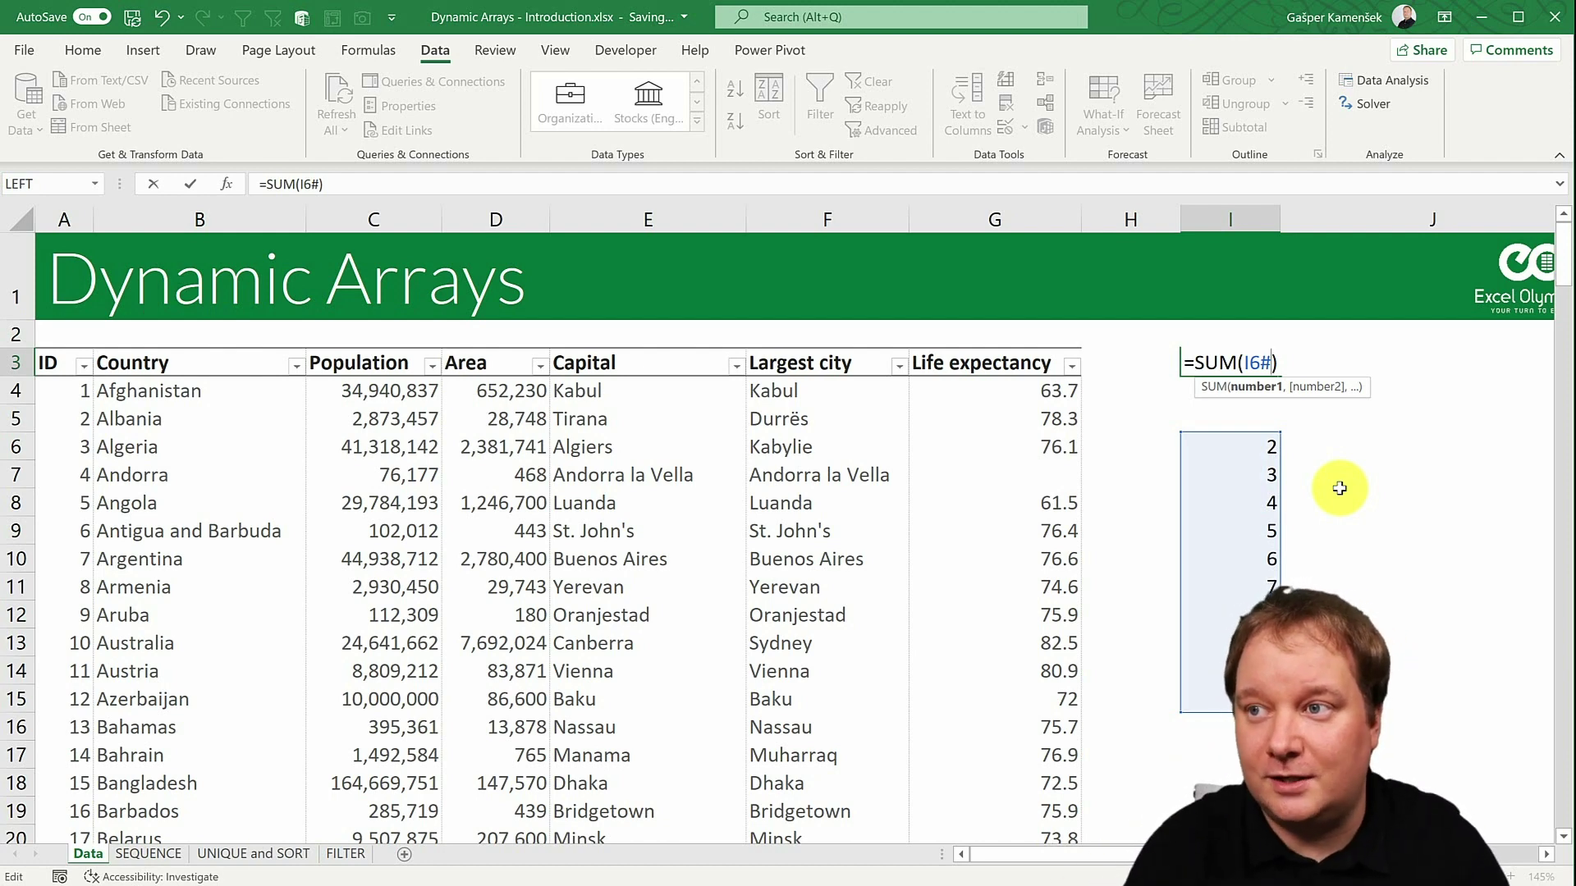
pyautogui.press('Return')
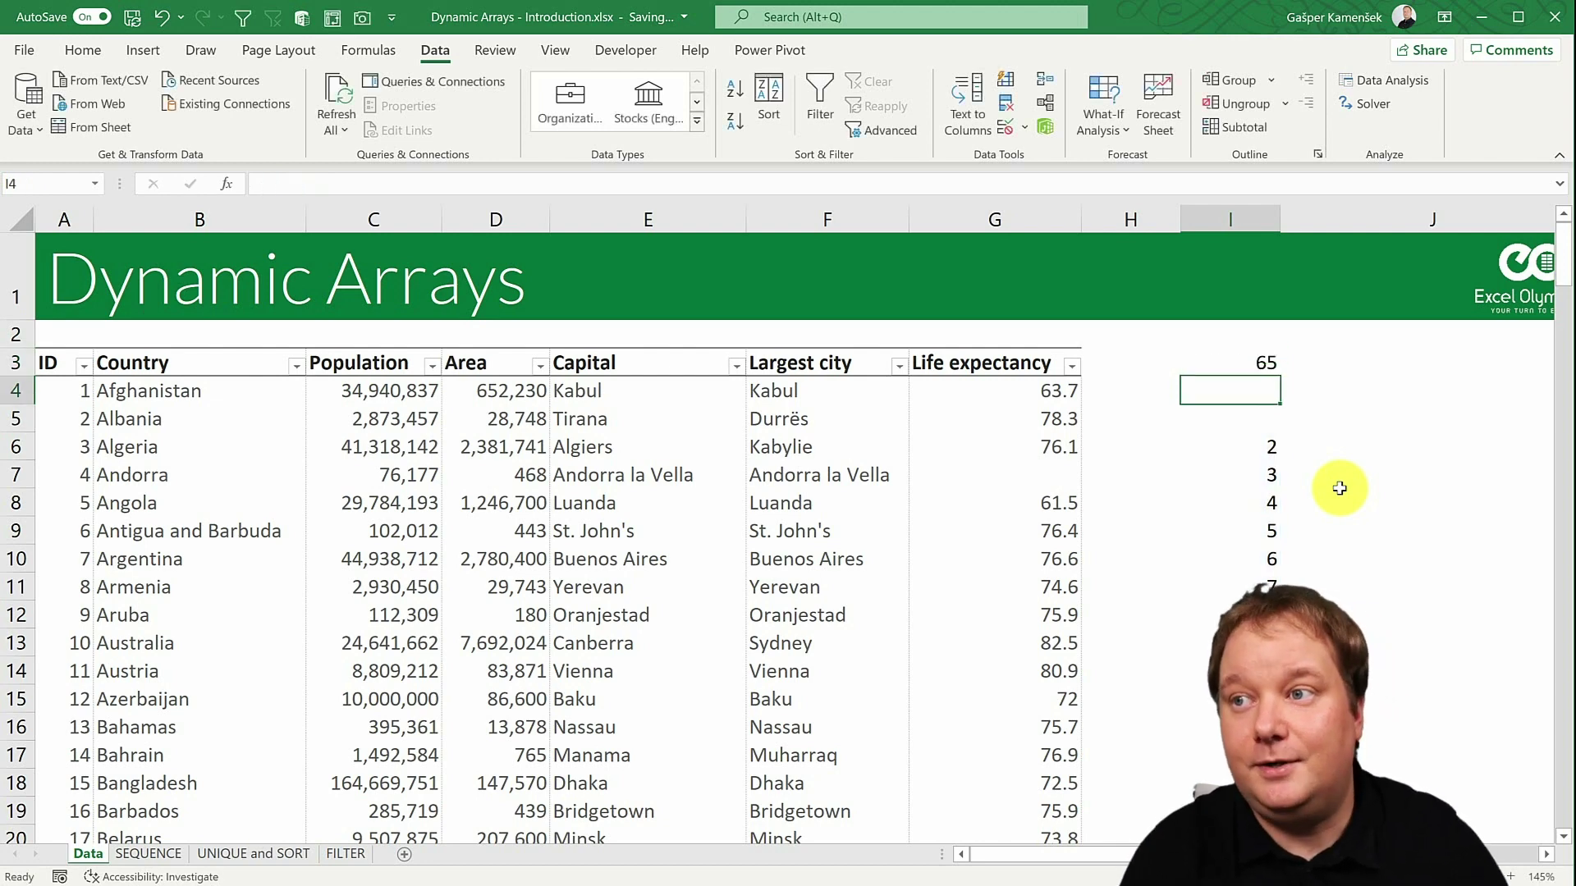
# - Review the total formula in cell I3 and the array formula in cell I6 without changing them
pyautogui.press('Up')
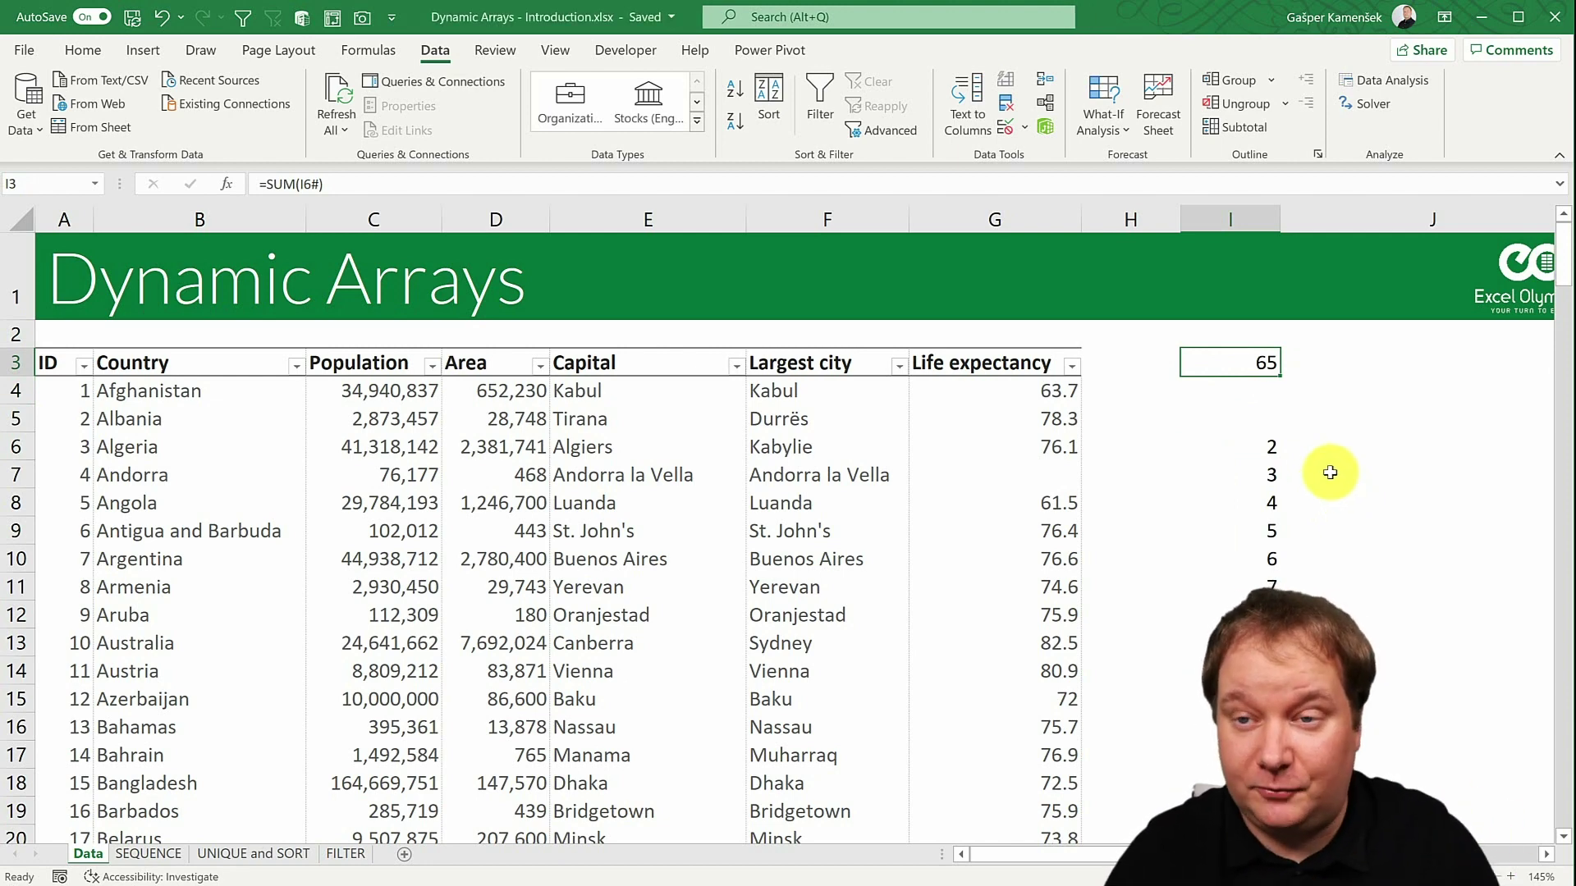
pyautogui.click(1254, 443)
pyautogui.press('F2')
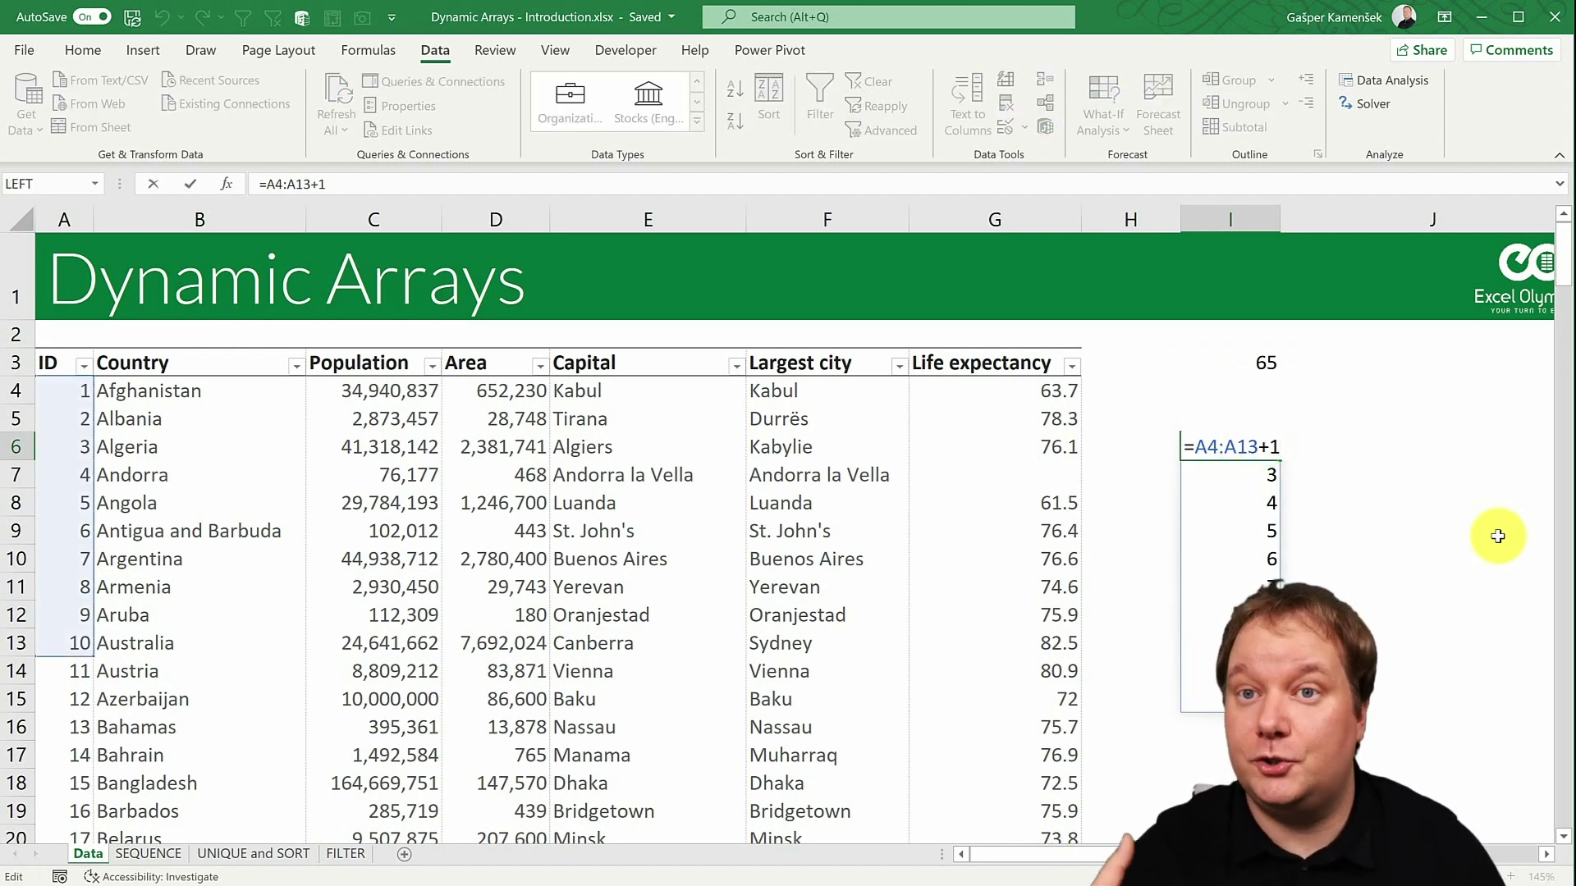
pyautogui.press('Escape')
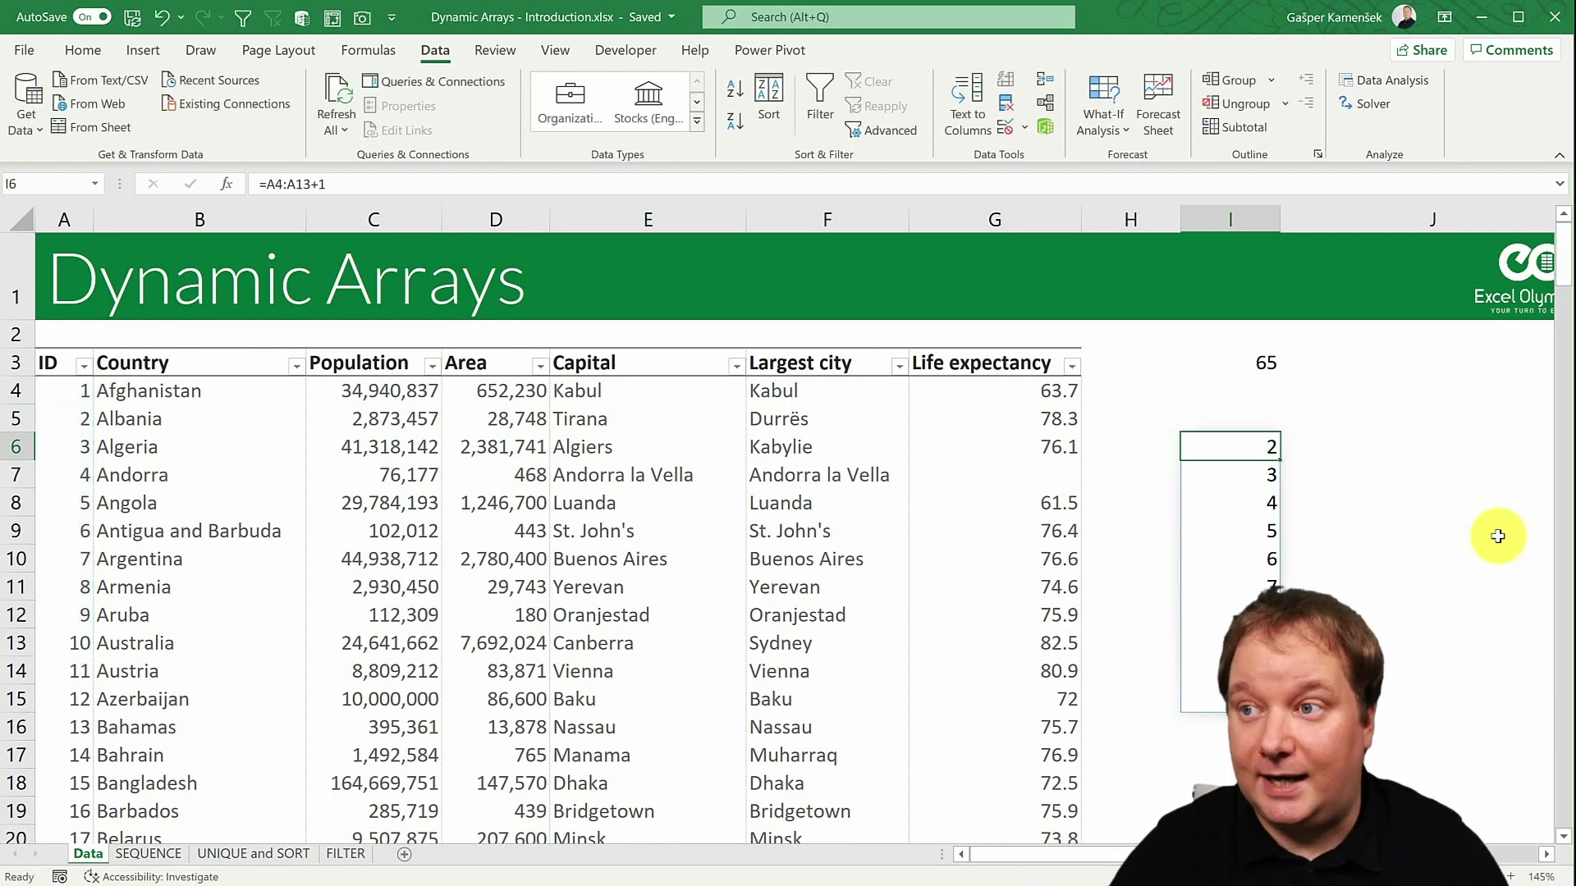
# - Enter 1 in cell I14 to obstruct the spill range, and clear that cell again
pyautogui.click(1223, 669)
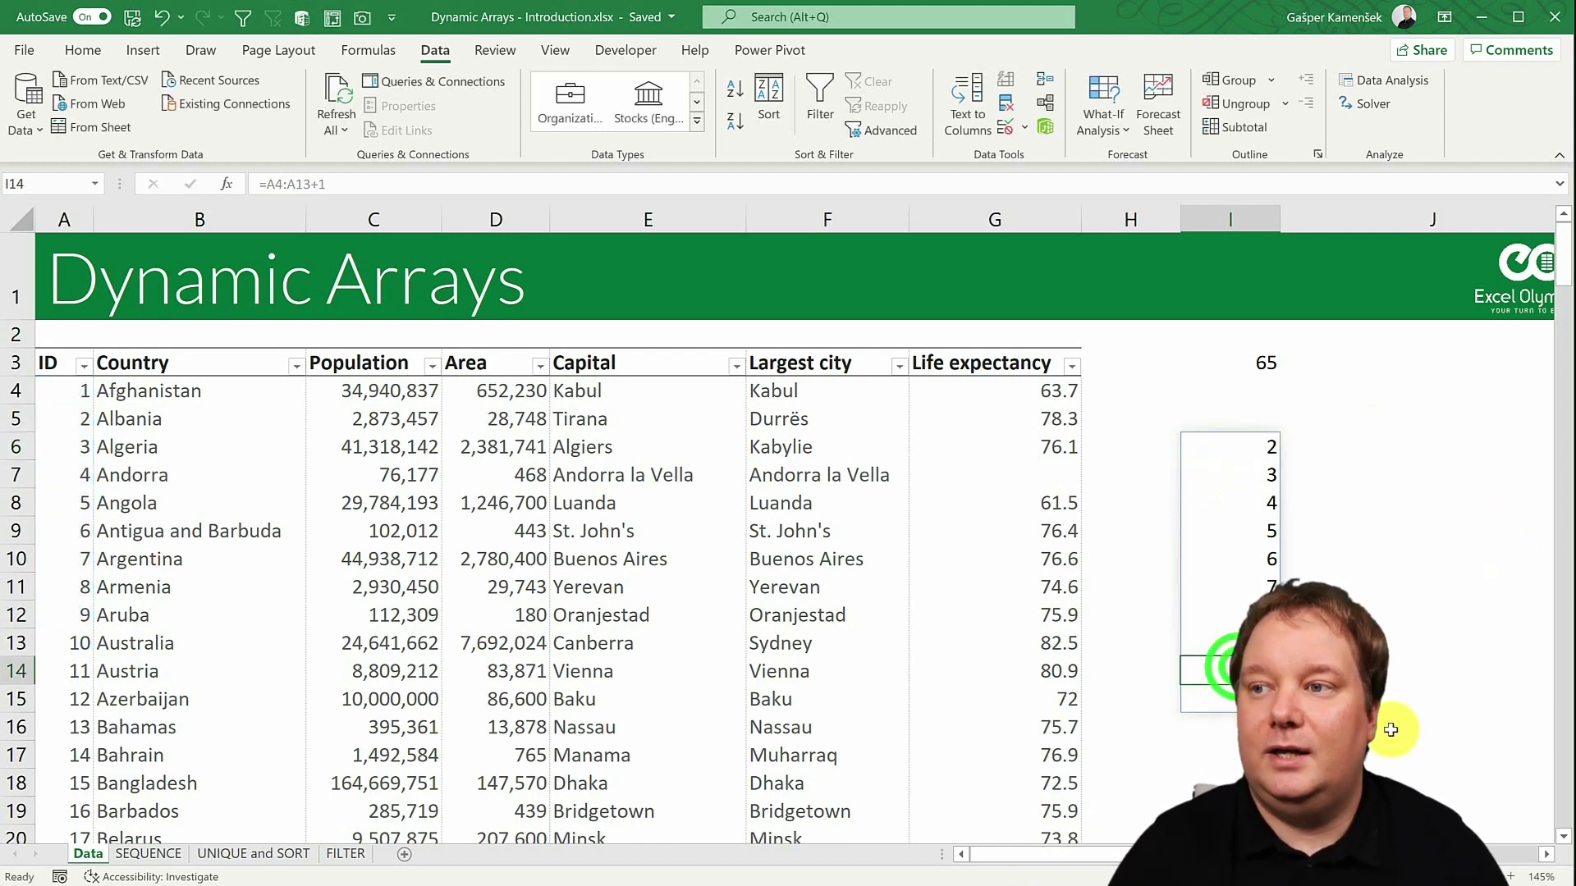
pyautogui.write('1')
pyautogui.press('Return')
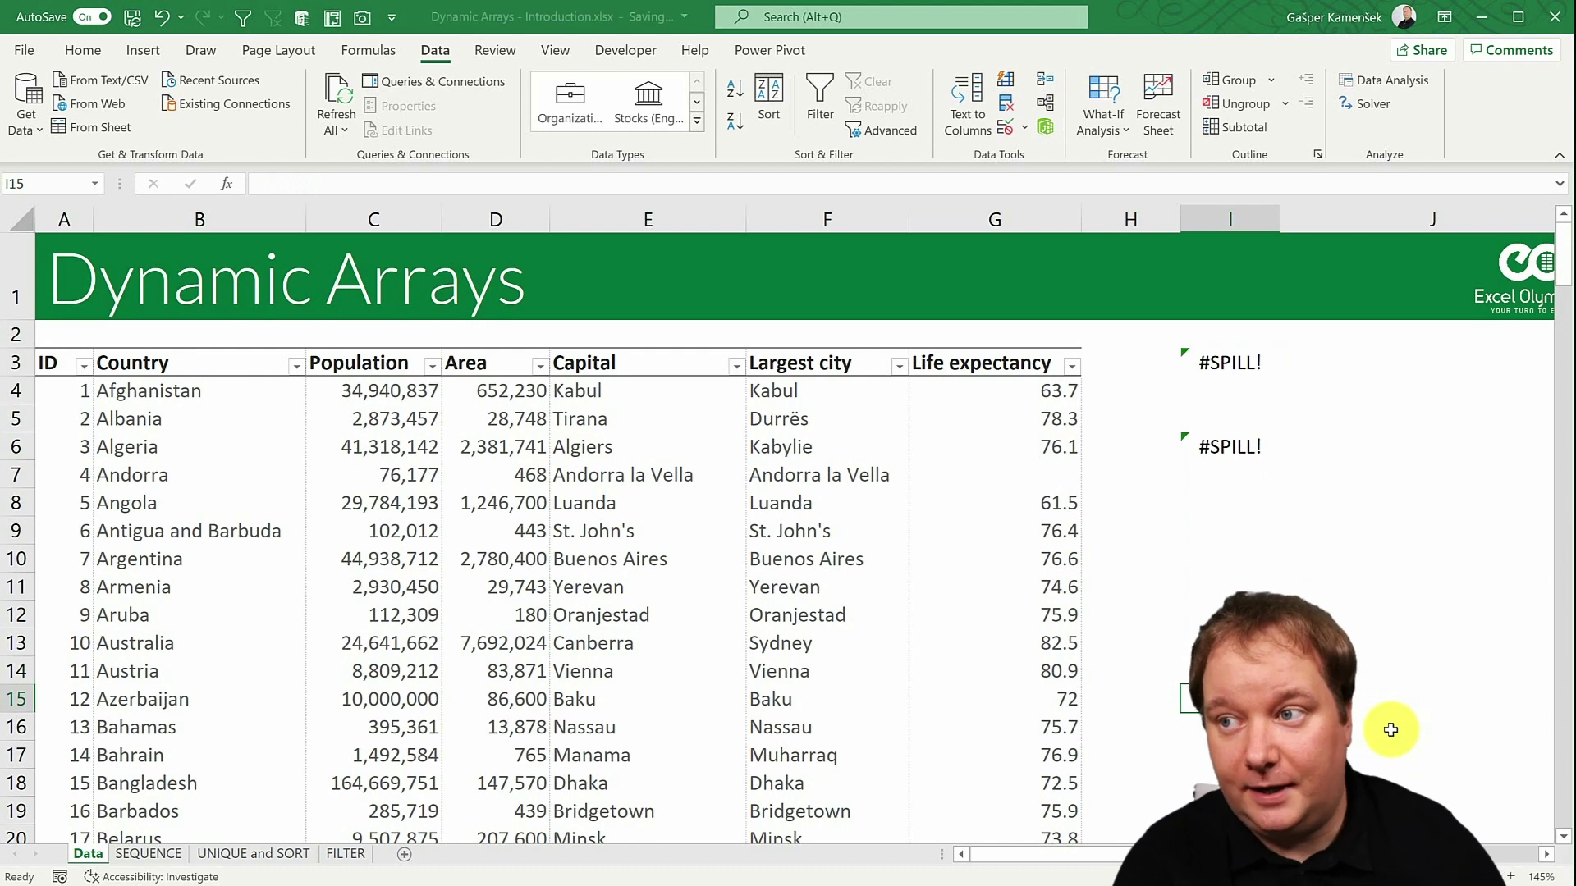
pyautogui.press('Up')
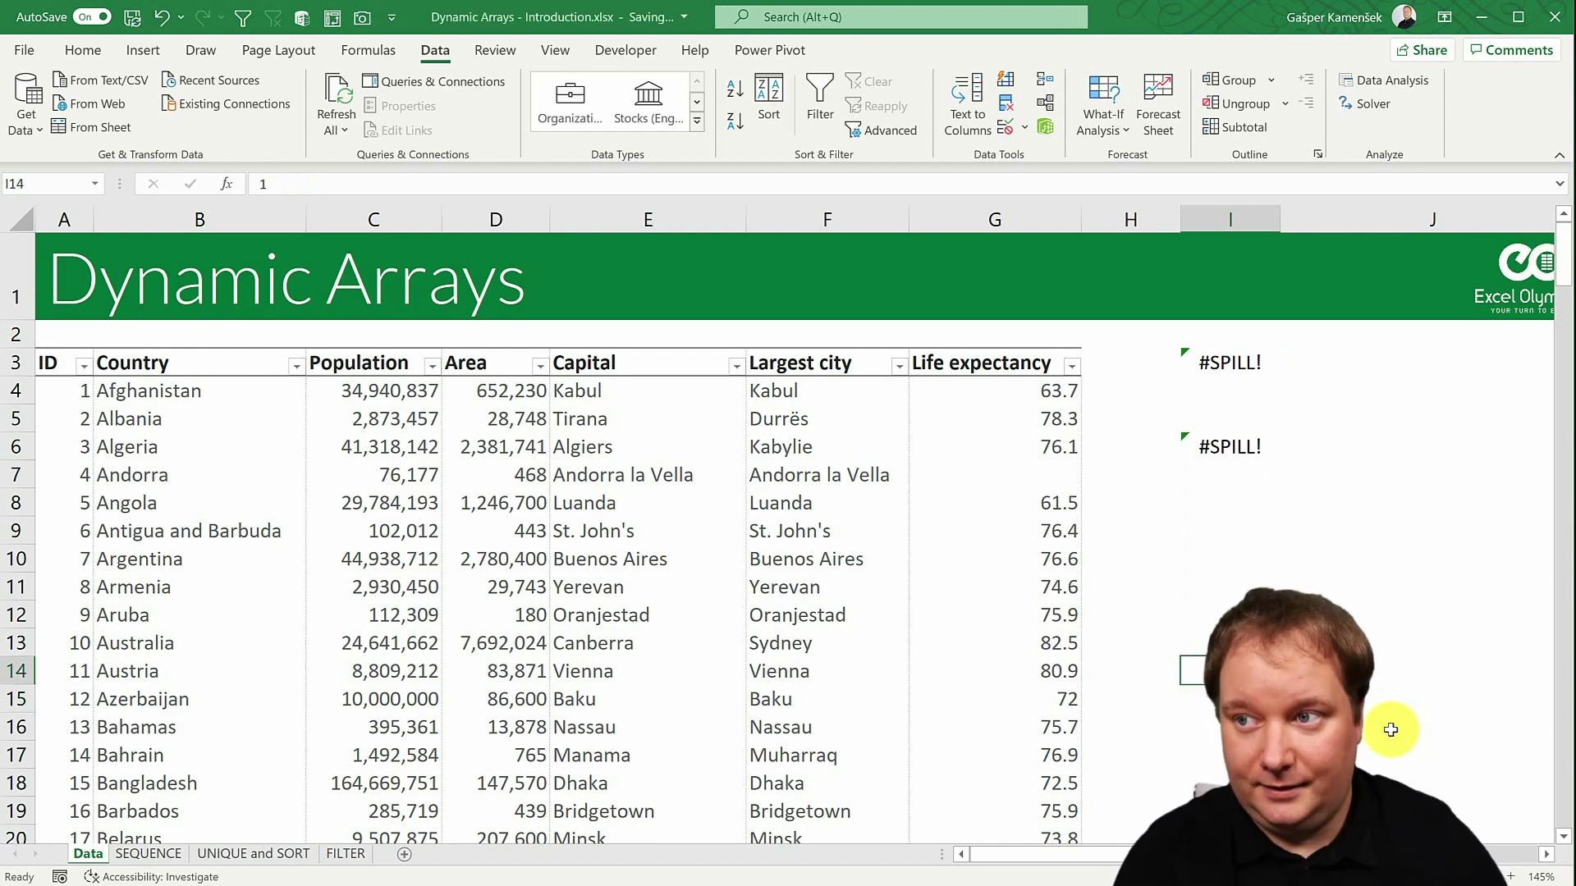
pyautogui.press('Delete')
# - Examine the I6# spill reference in cell I3's SUM formula and leave the formula as it is
pyautogui.click(1243, 359)
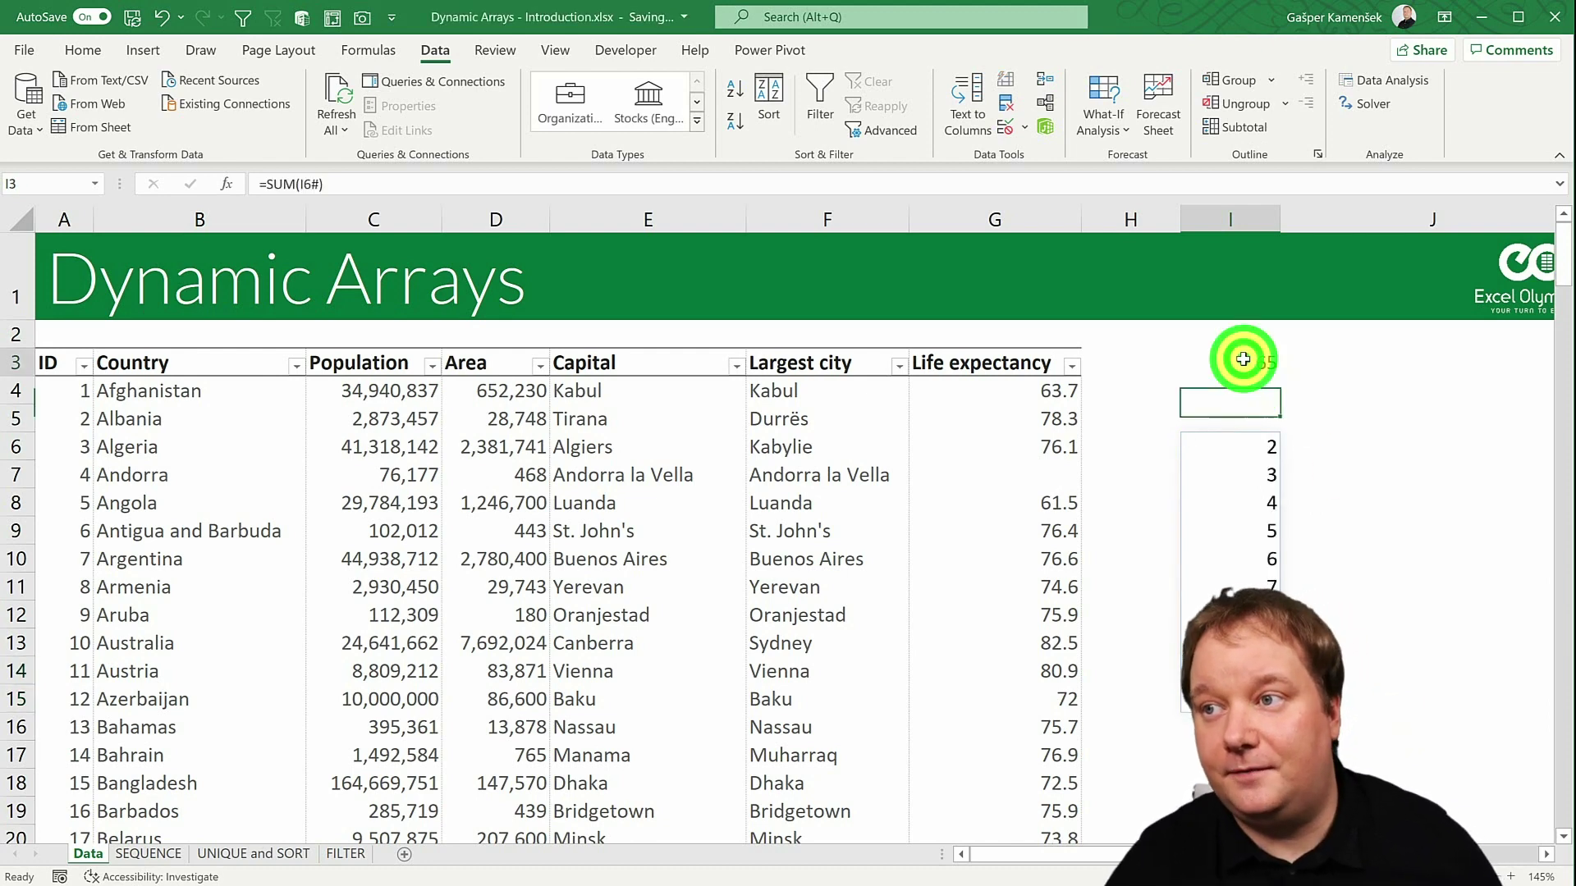
pyautogui.press('F2')
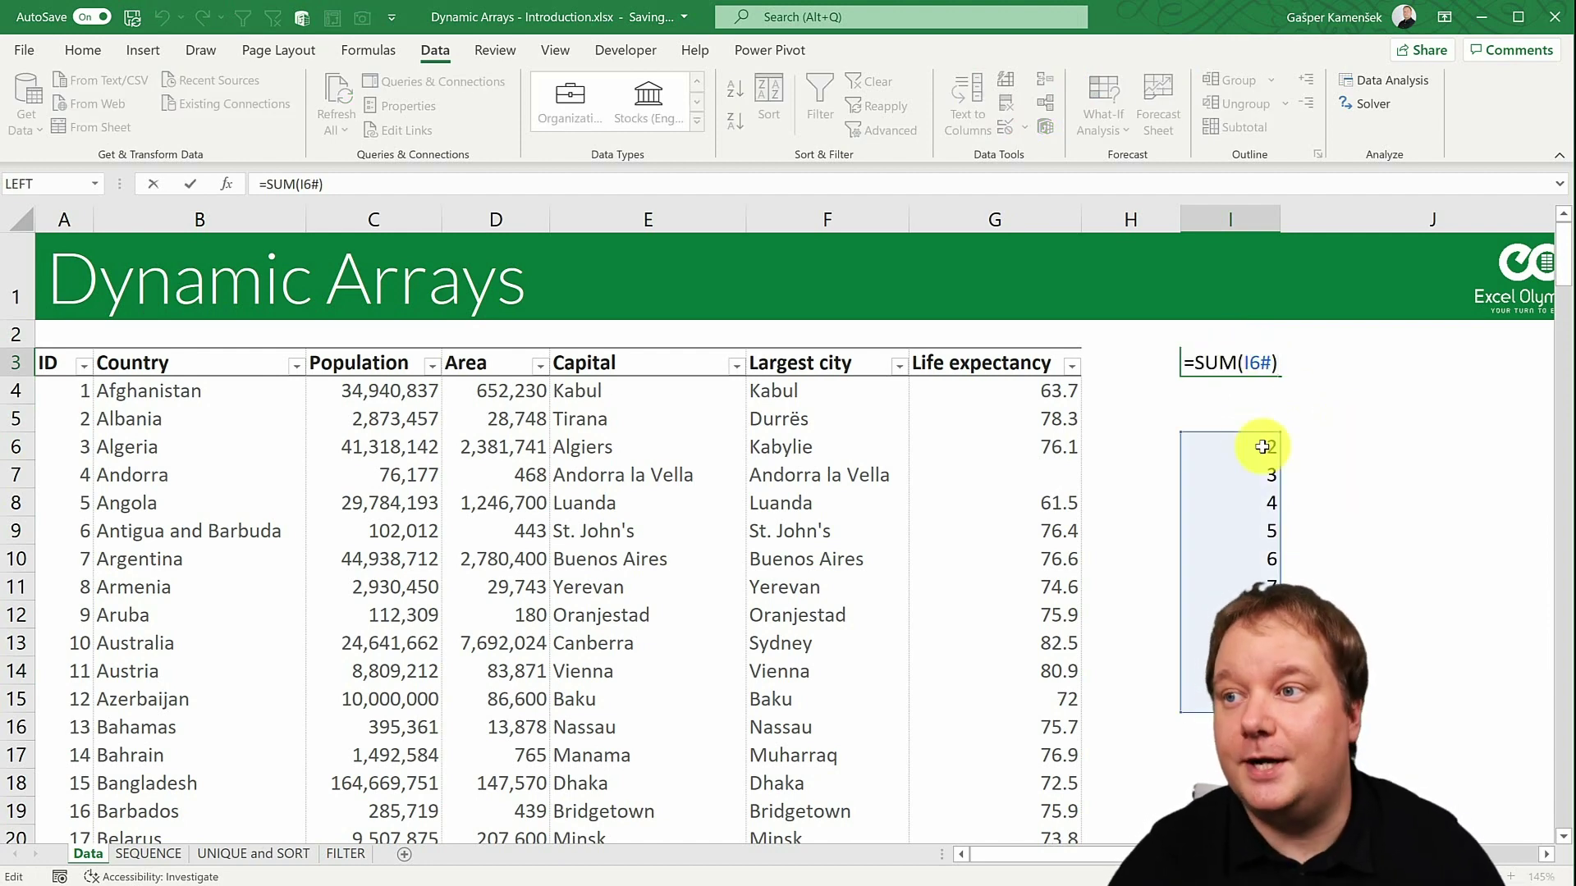
pyautogui.click(1261, 362)
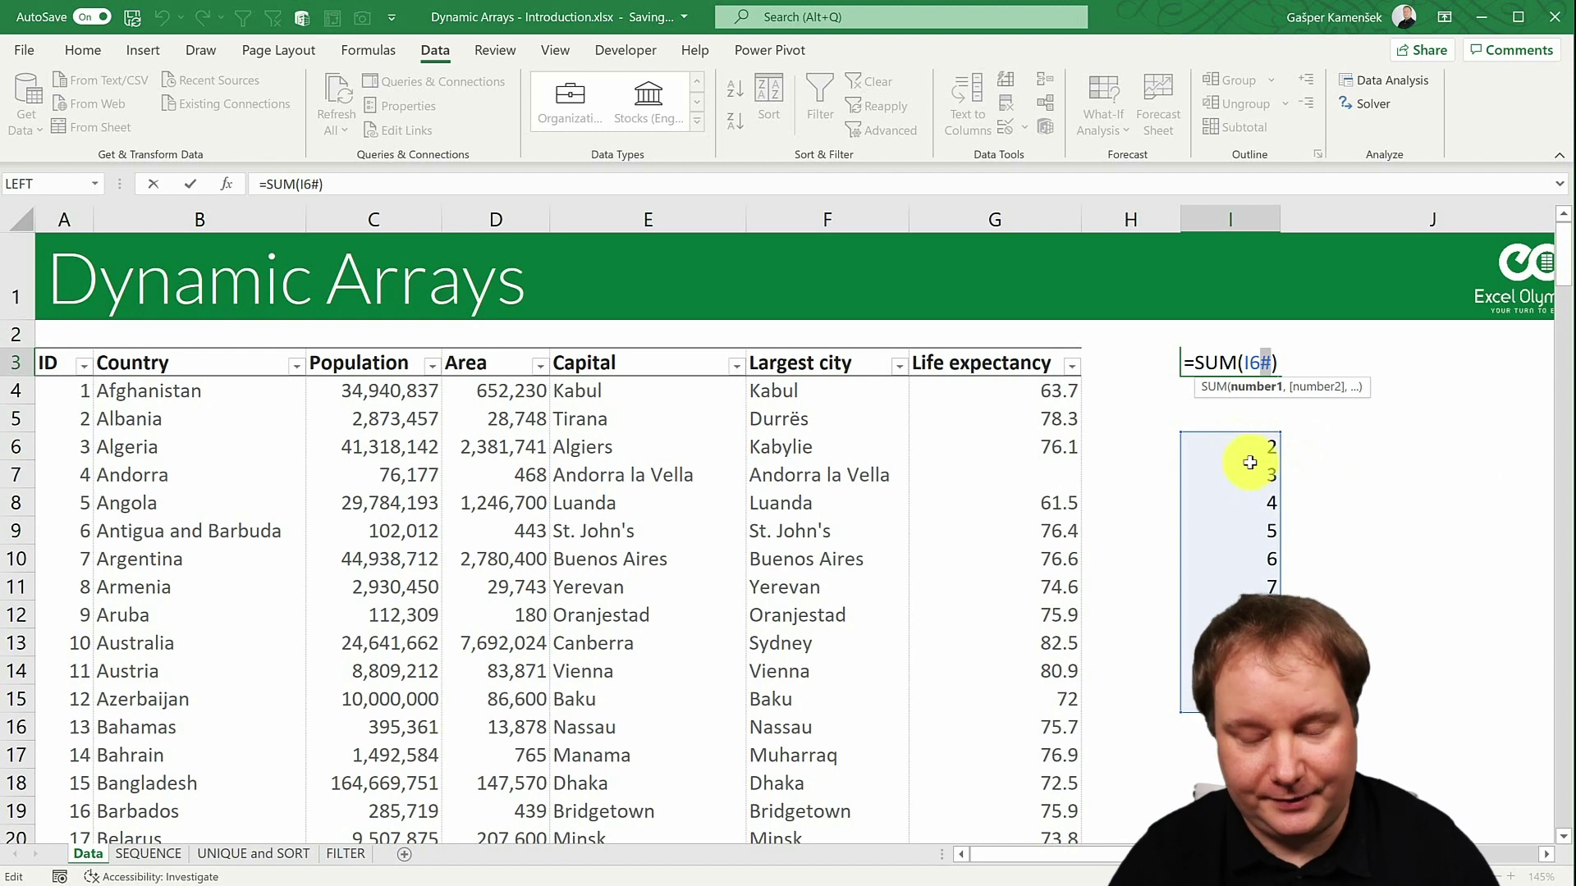
pyautogui.press('Return')
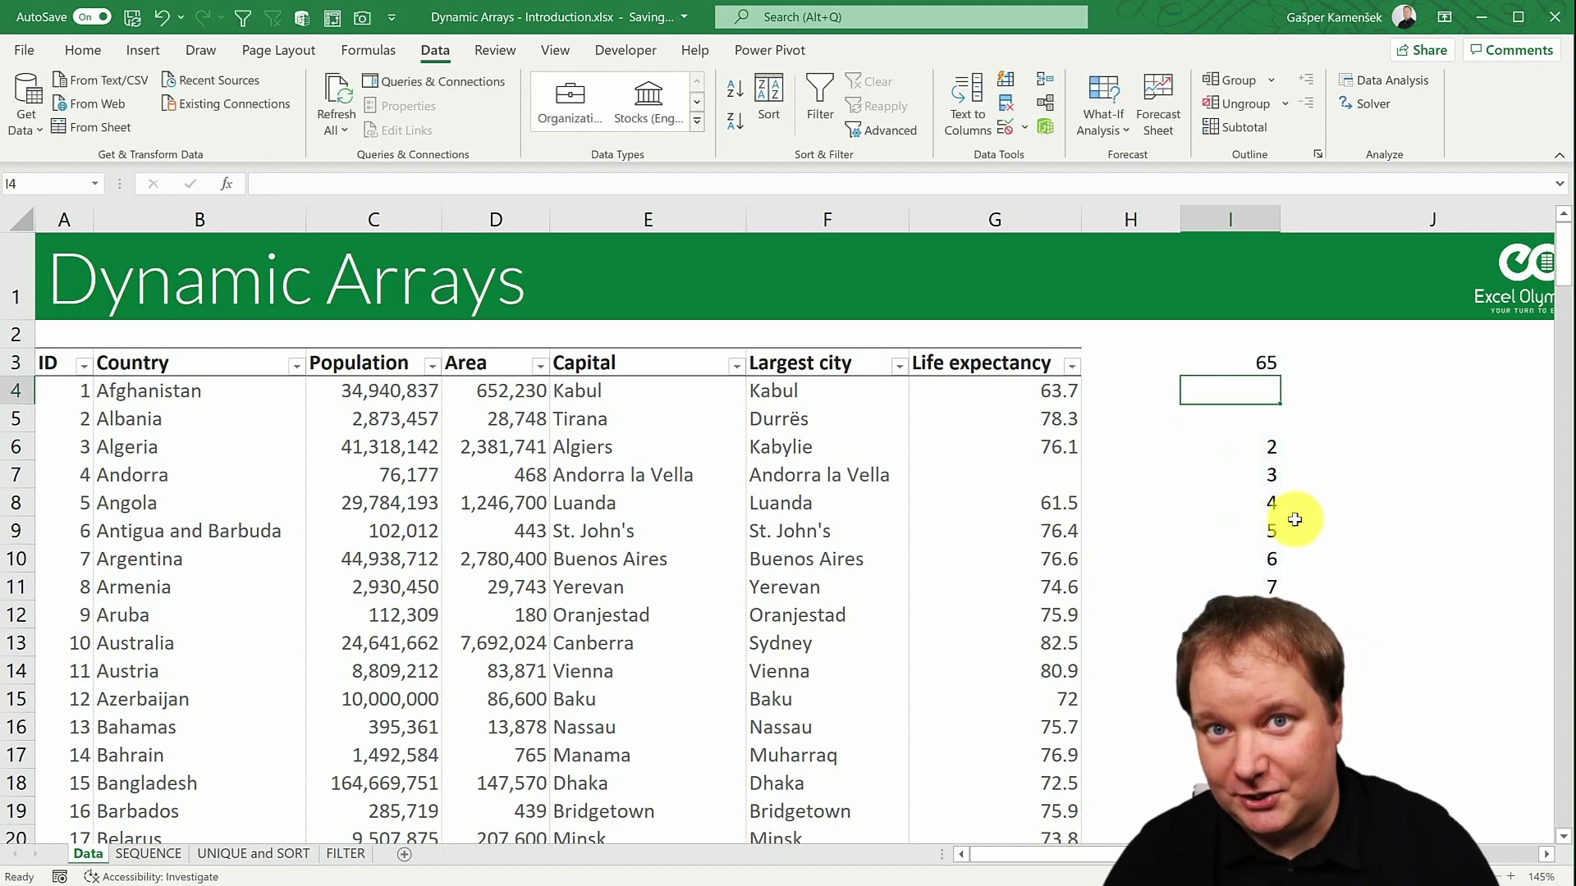
# - On the SEQUENCE sheet, enter the formula =SEQUENCE(10) in cell H3
pyautogui.click(136, 856)
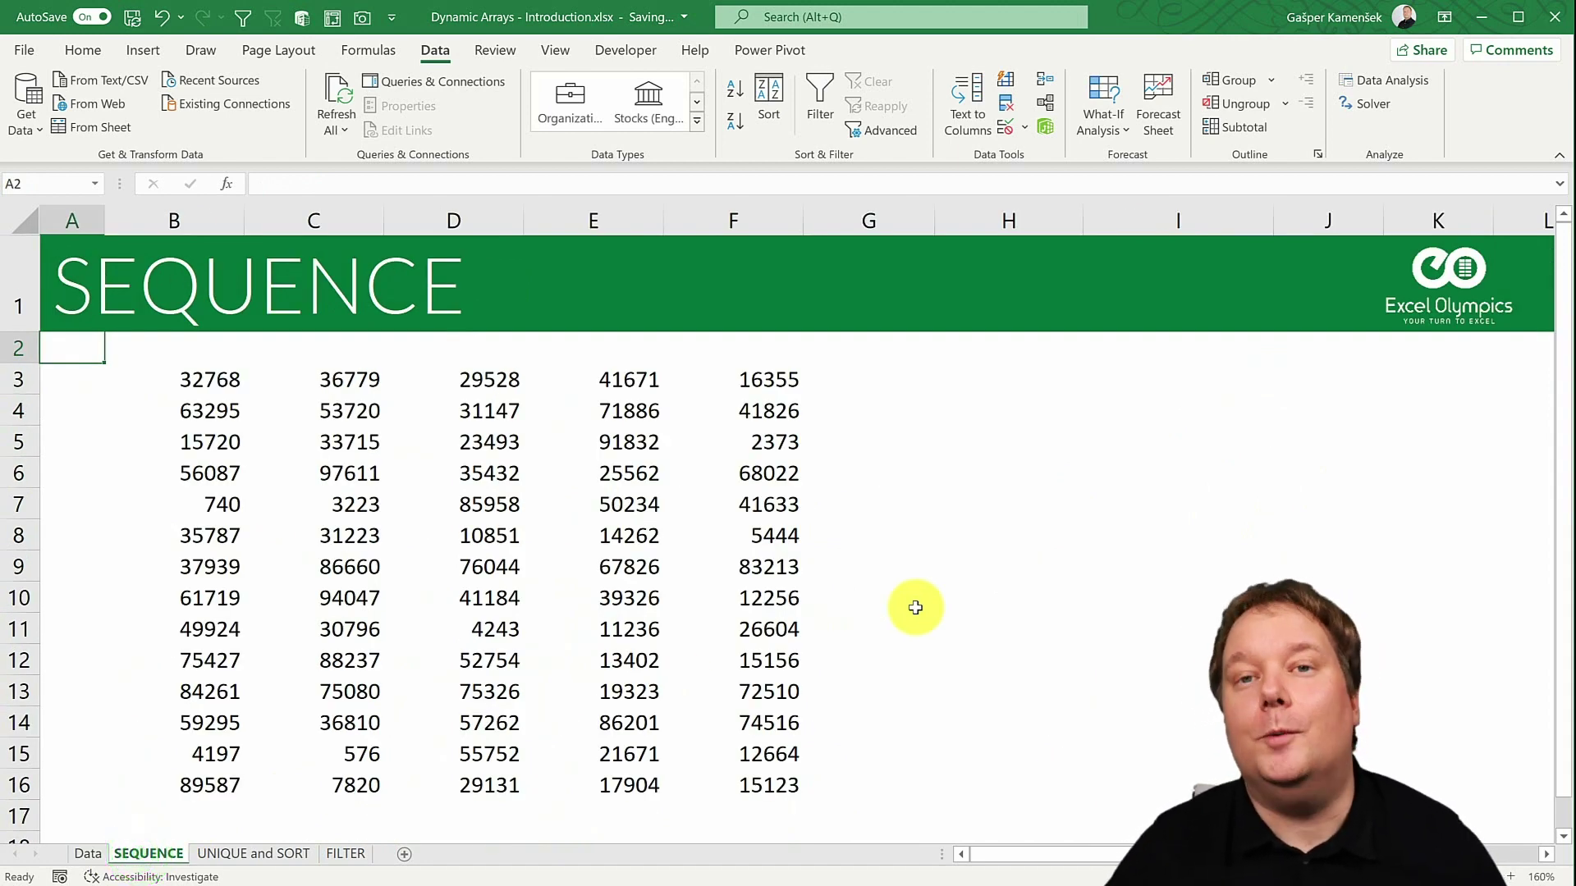
pyautogui.click(990, 384)
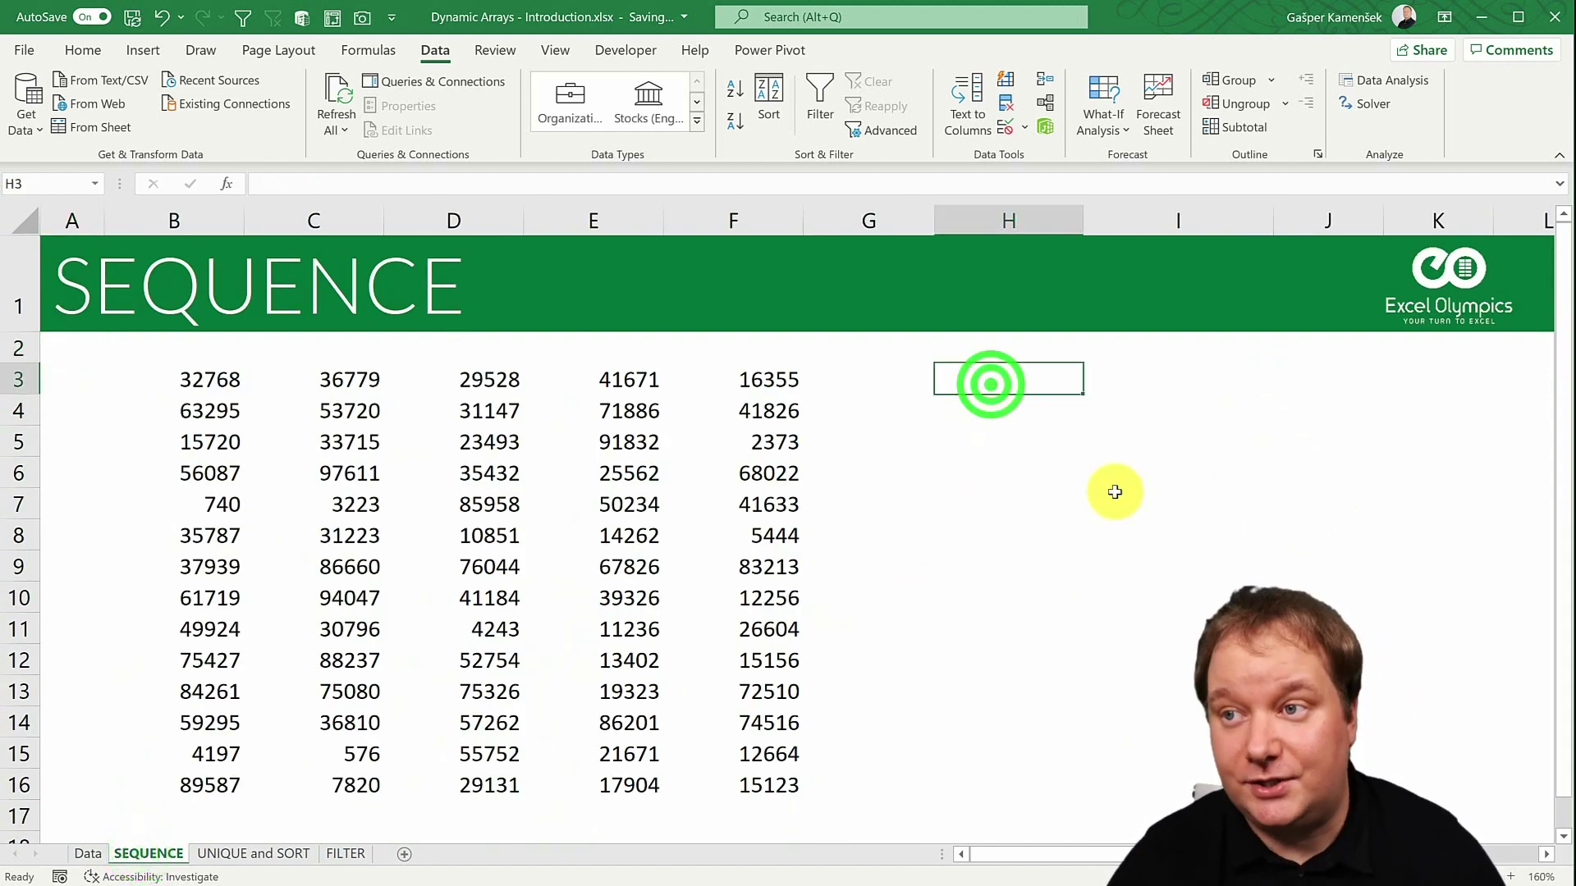
pyautogui.write('=seq')
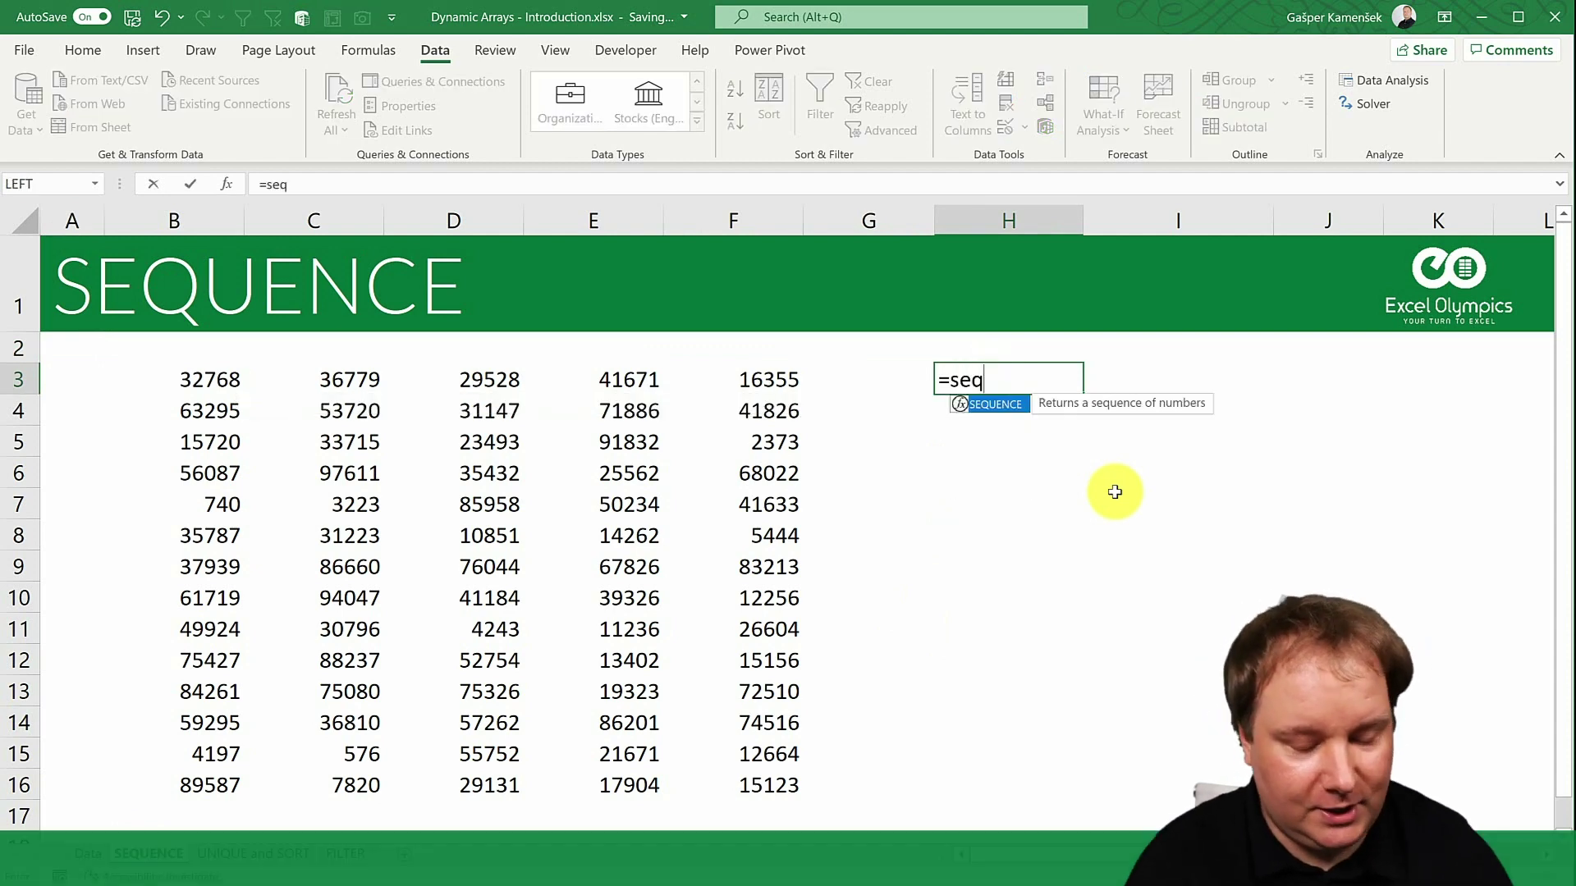
pyautogui.press('Tab')
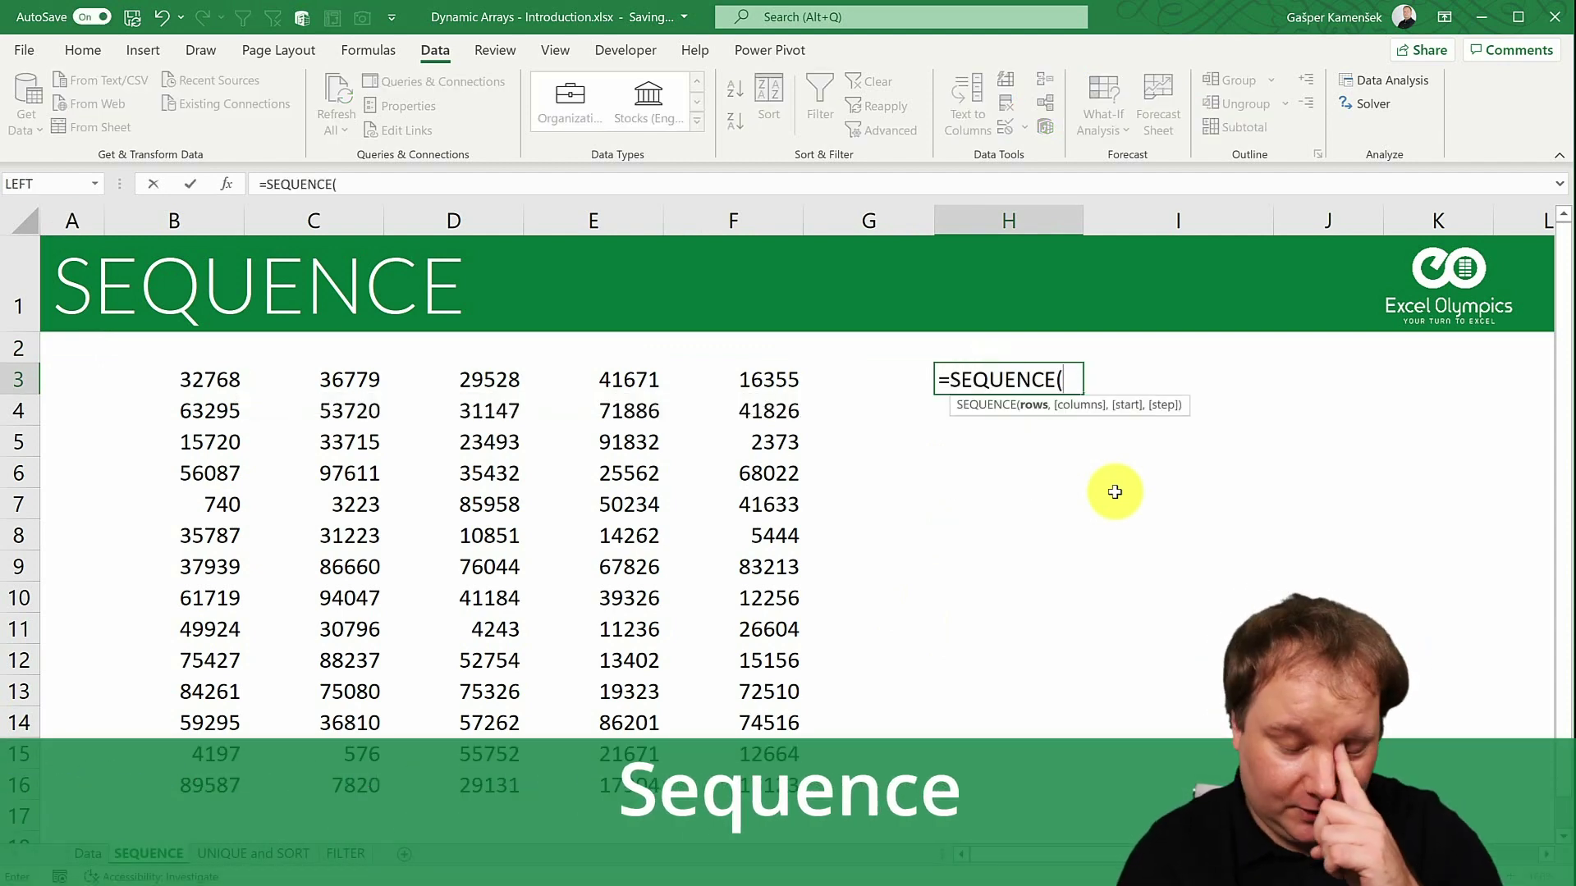
pyautogui.write('10')
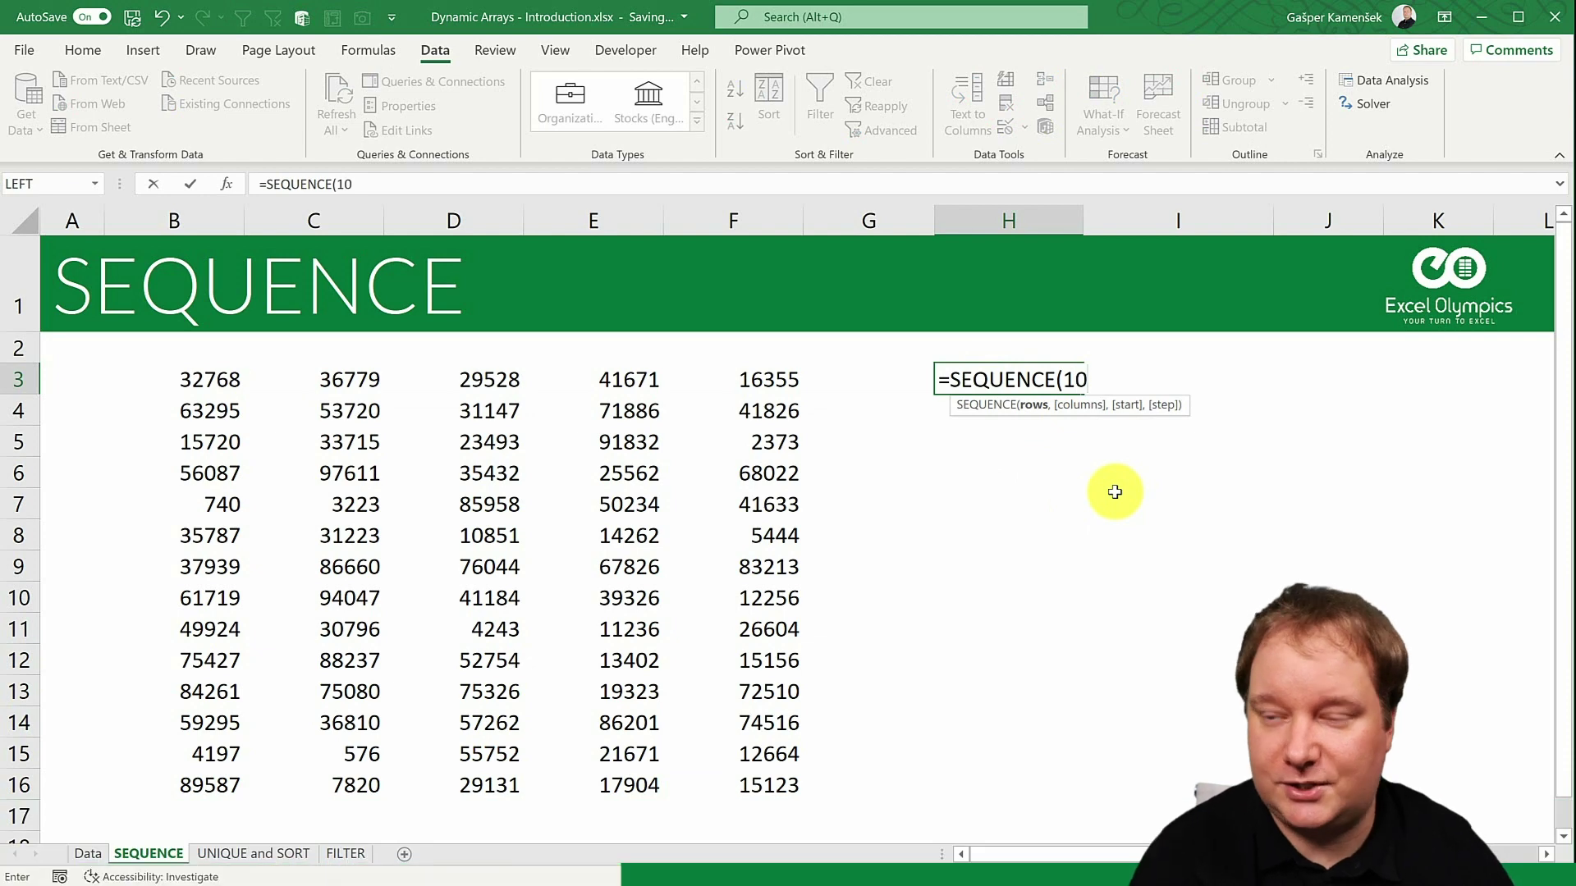
pyautogui.write(')')
pyautogui.press('Return')
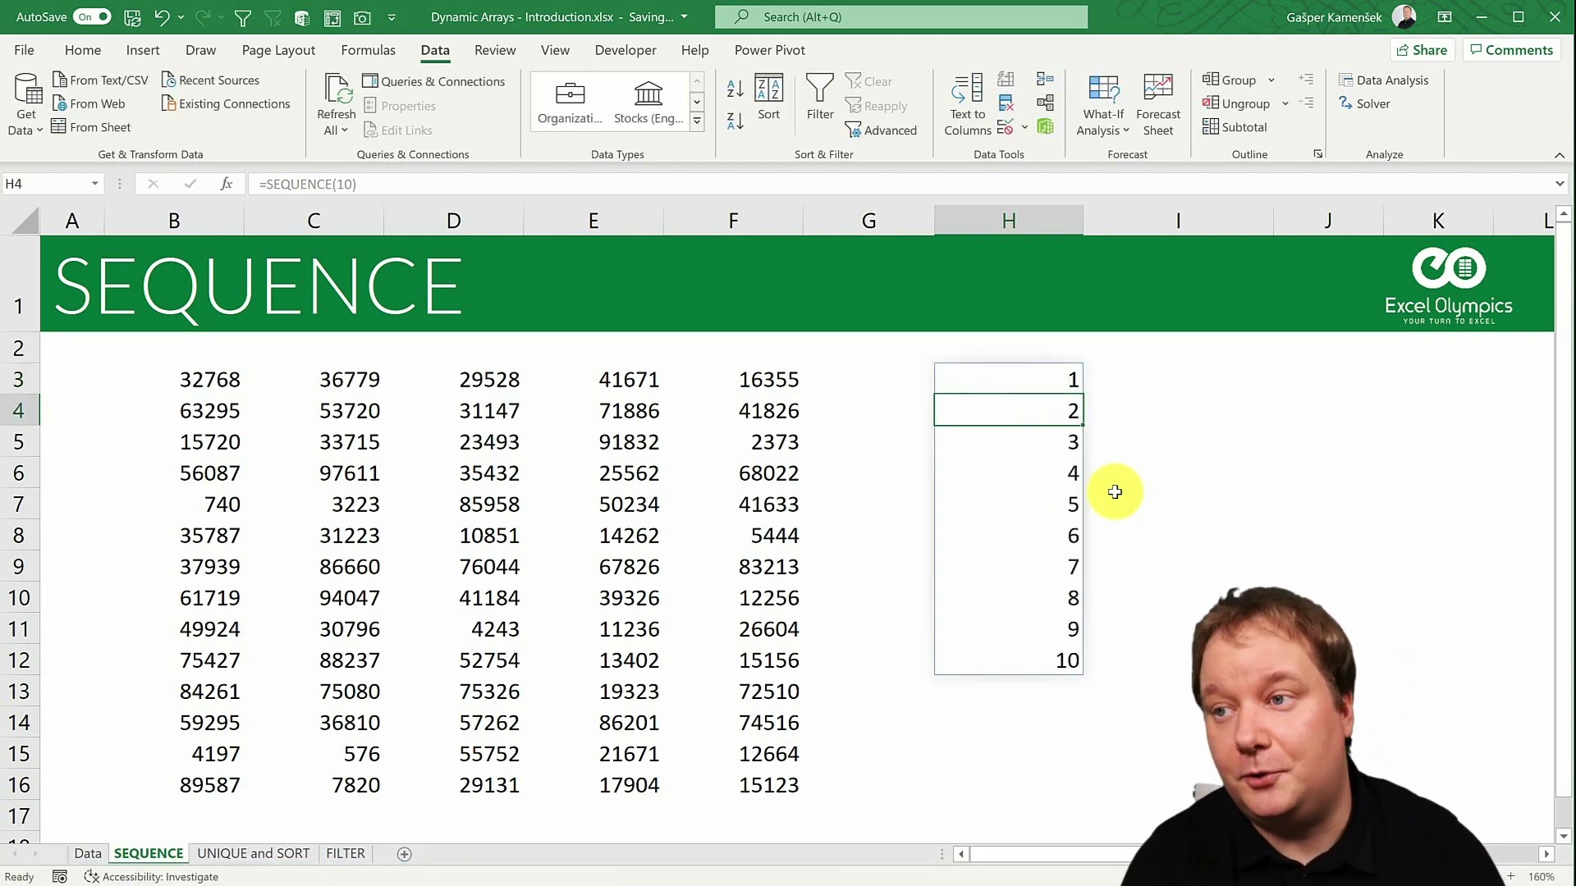
# - Change the formula in cell H3 to =SEQUENCE(5)
pyautogui.press('Up')
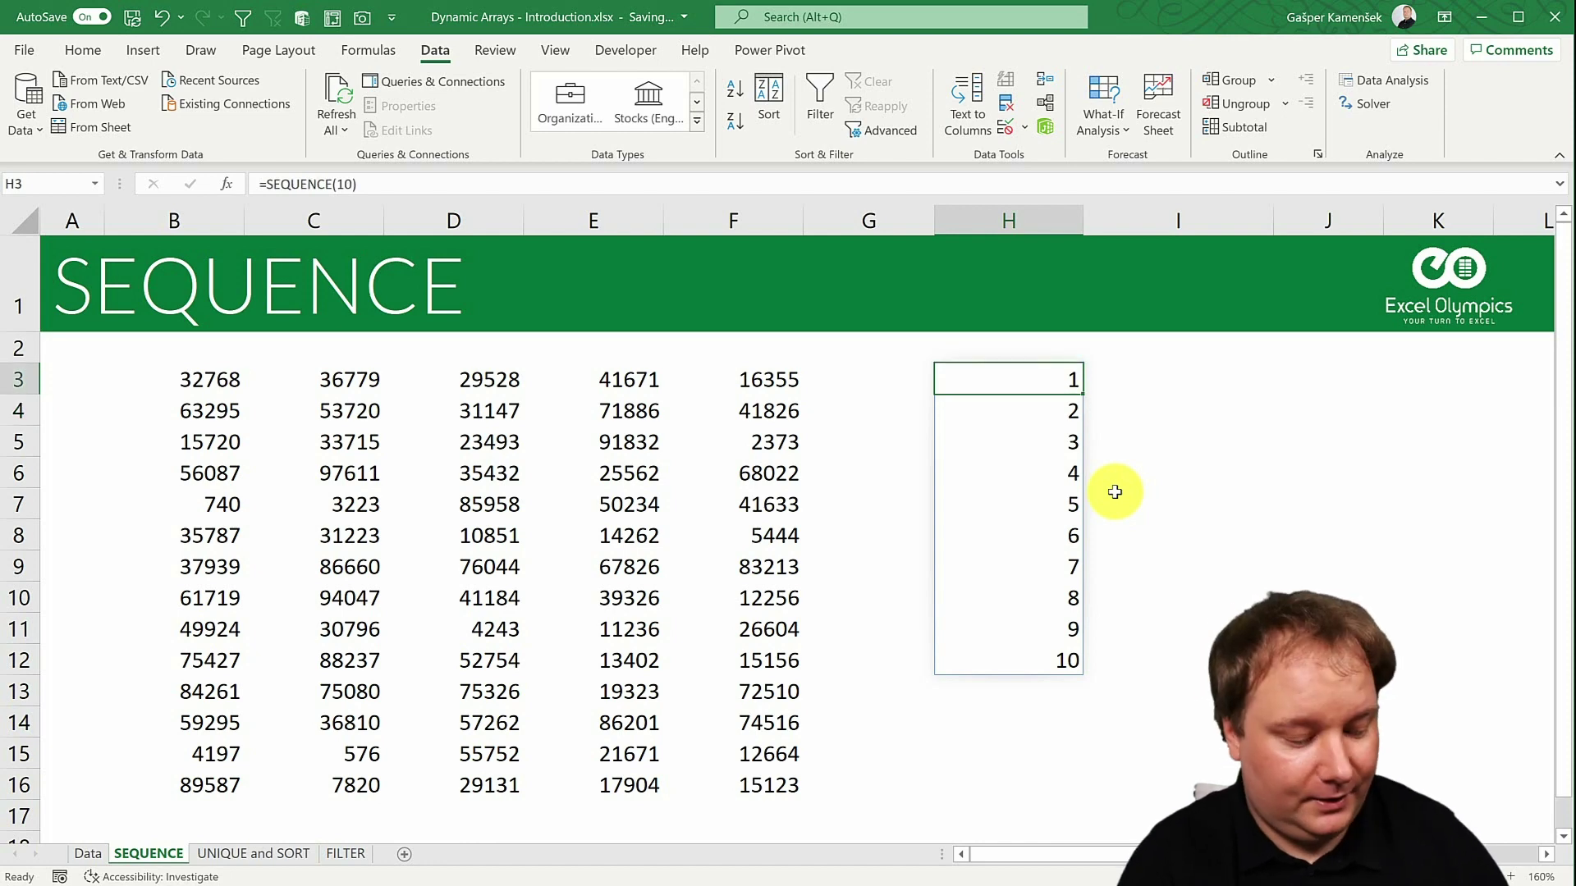
pyautogui.press('F2')
pyautogui.press('BackSpace')
pyautogui.press('BackSpace')
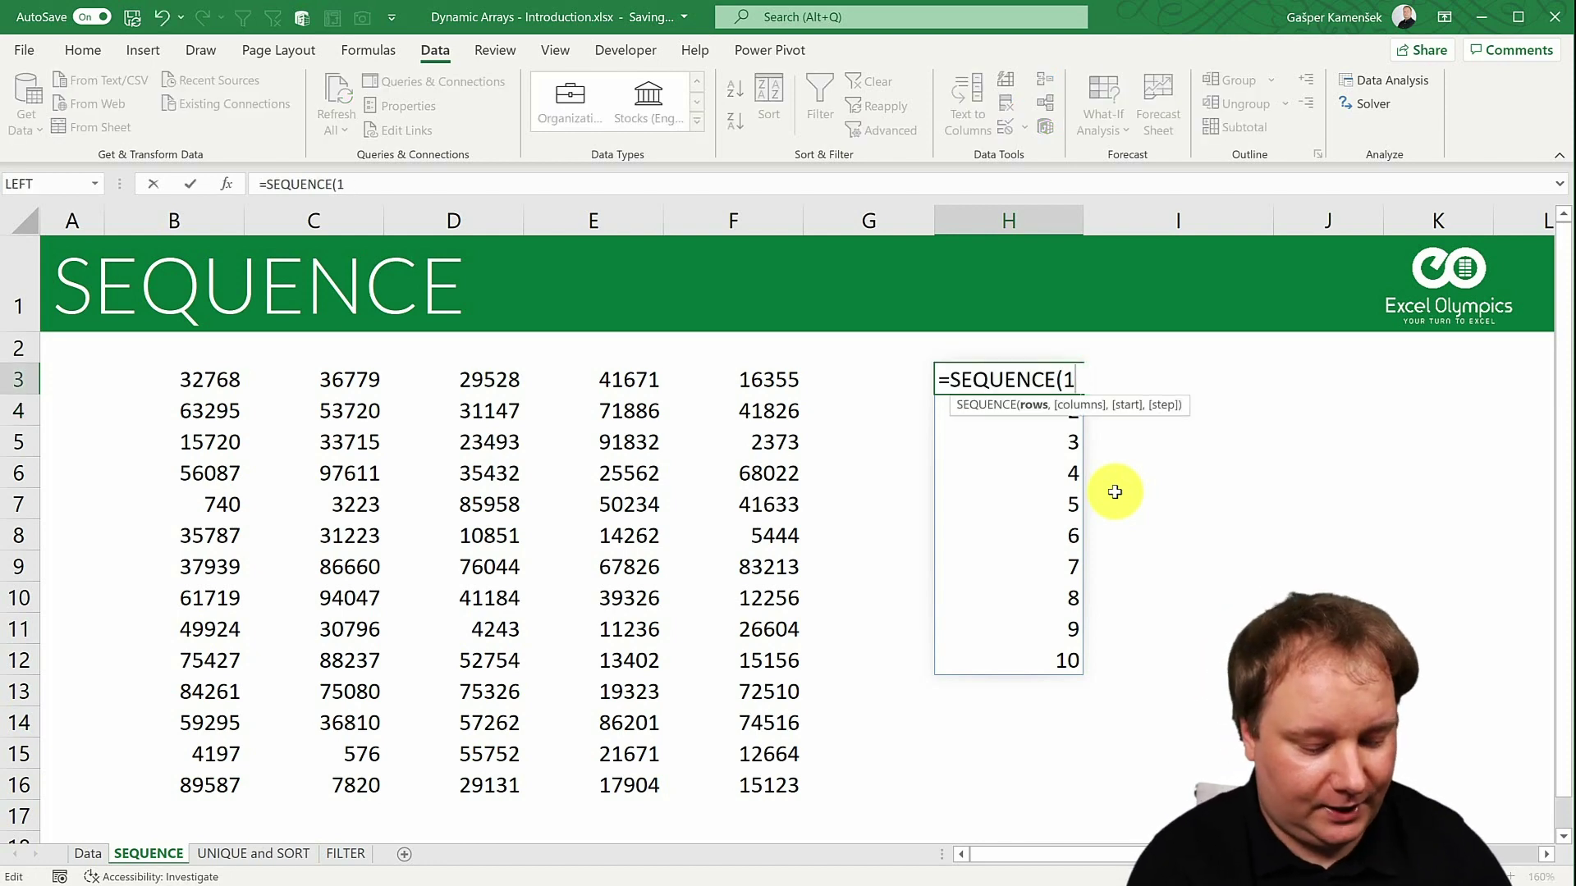
pyautogui.press('BackSpace')
pyautogui.write('5)')
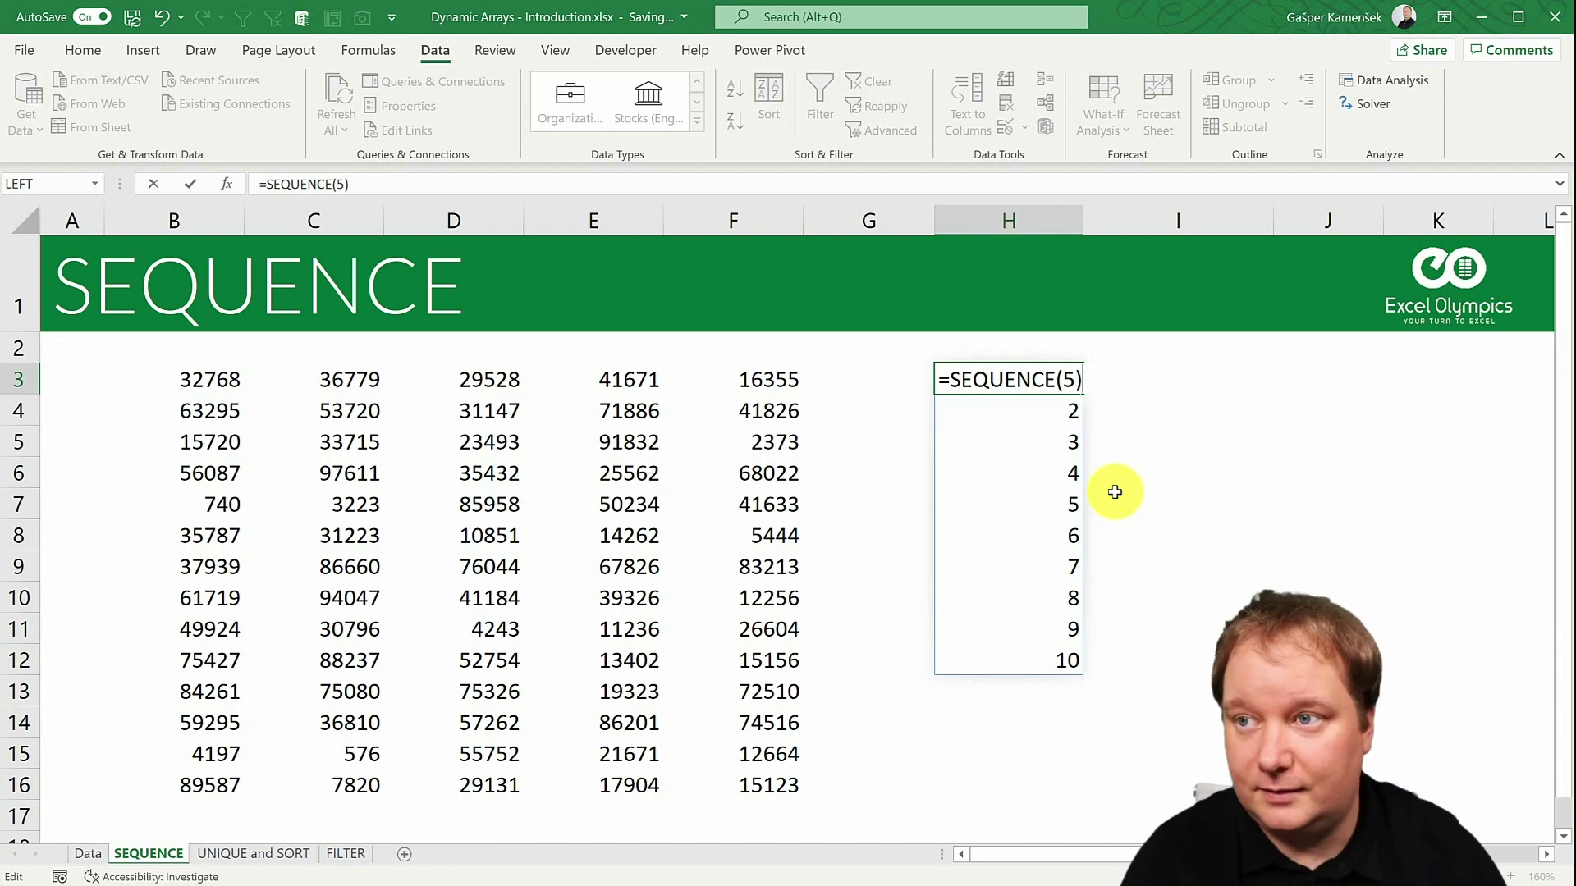
pyautogui.press('Return')
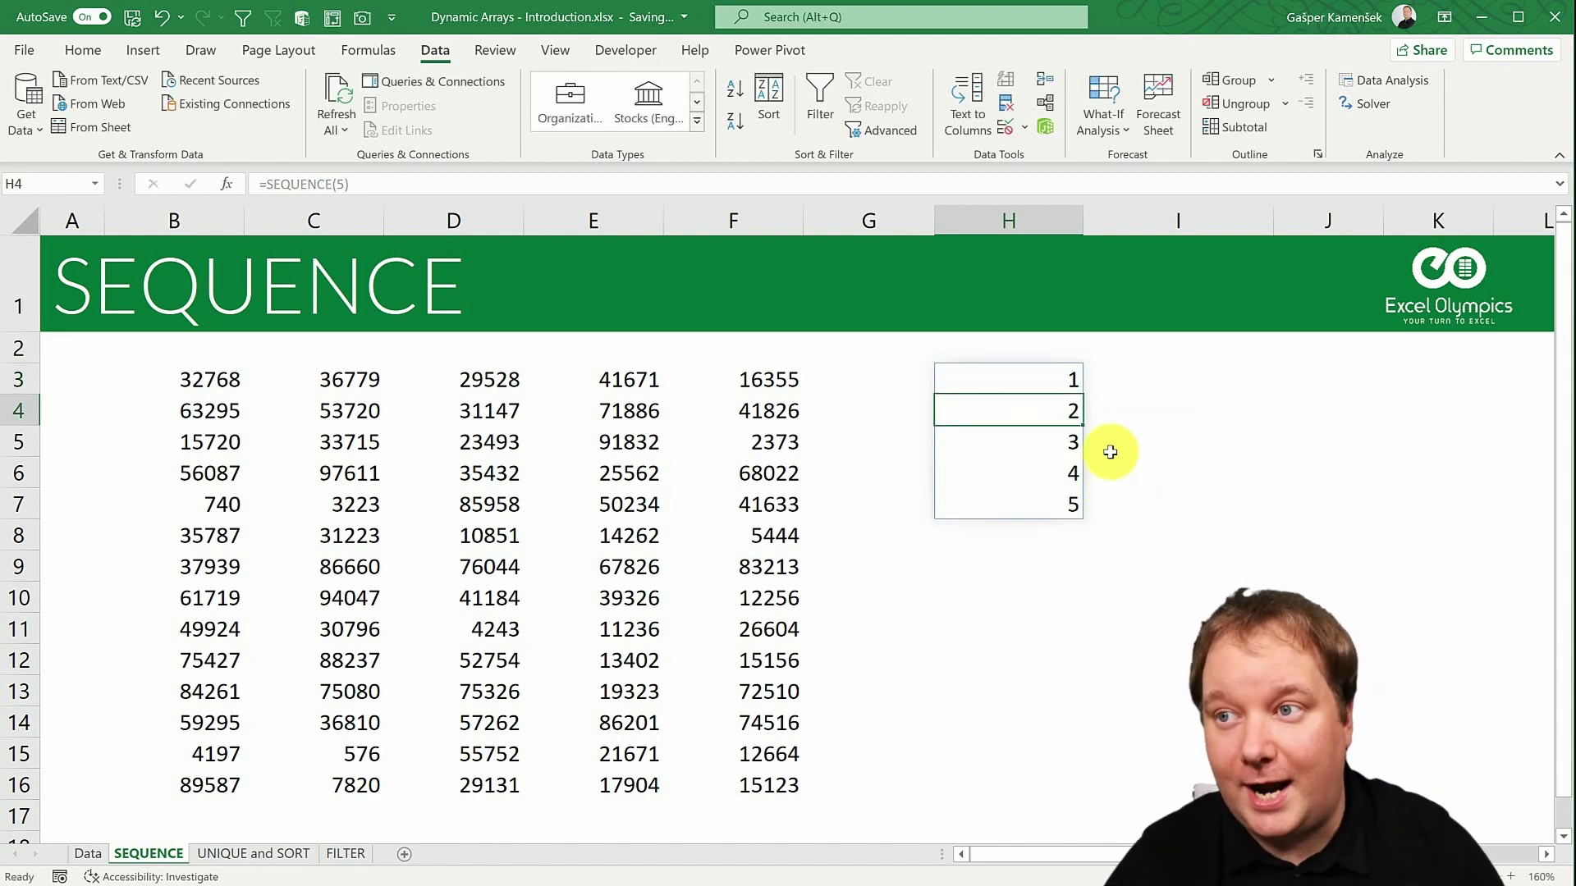
# - Add a list data validation to cell H2 with the source values 5,10,24,36
pyautogui.click(1014, 343)
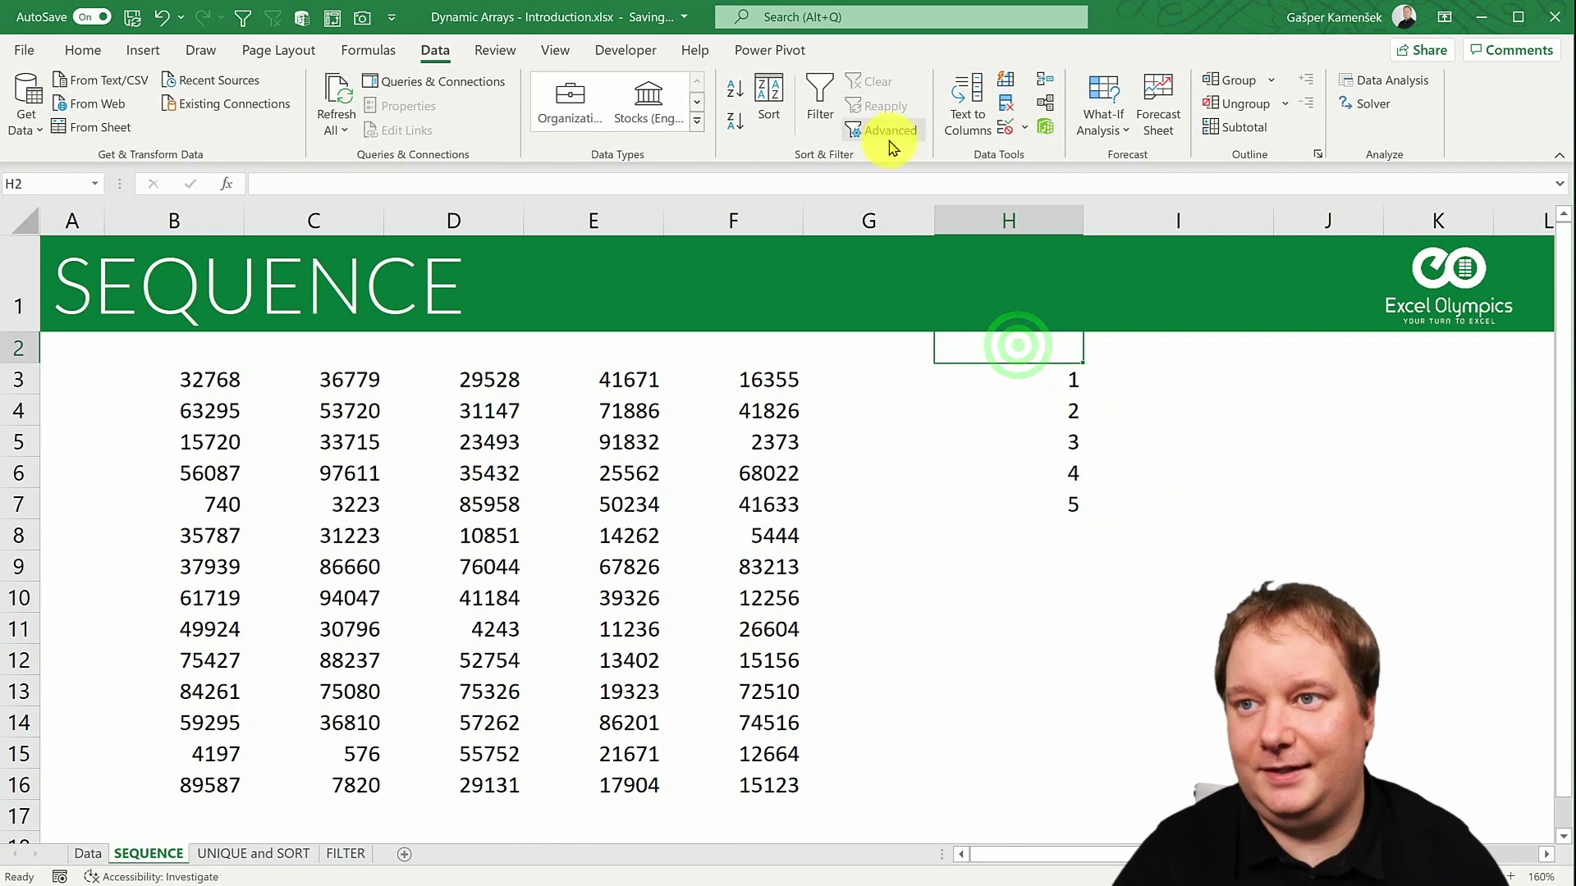
pyautogui.click(1001, 126)
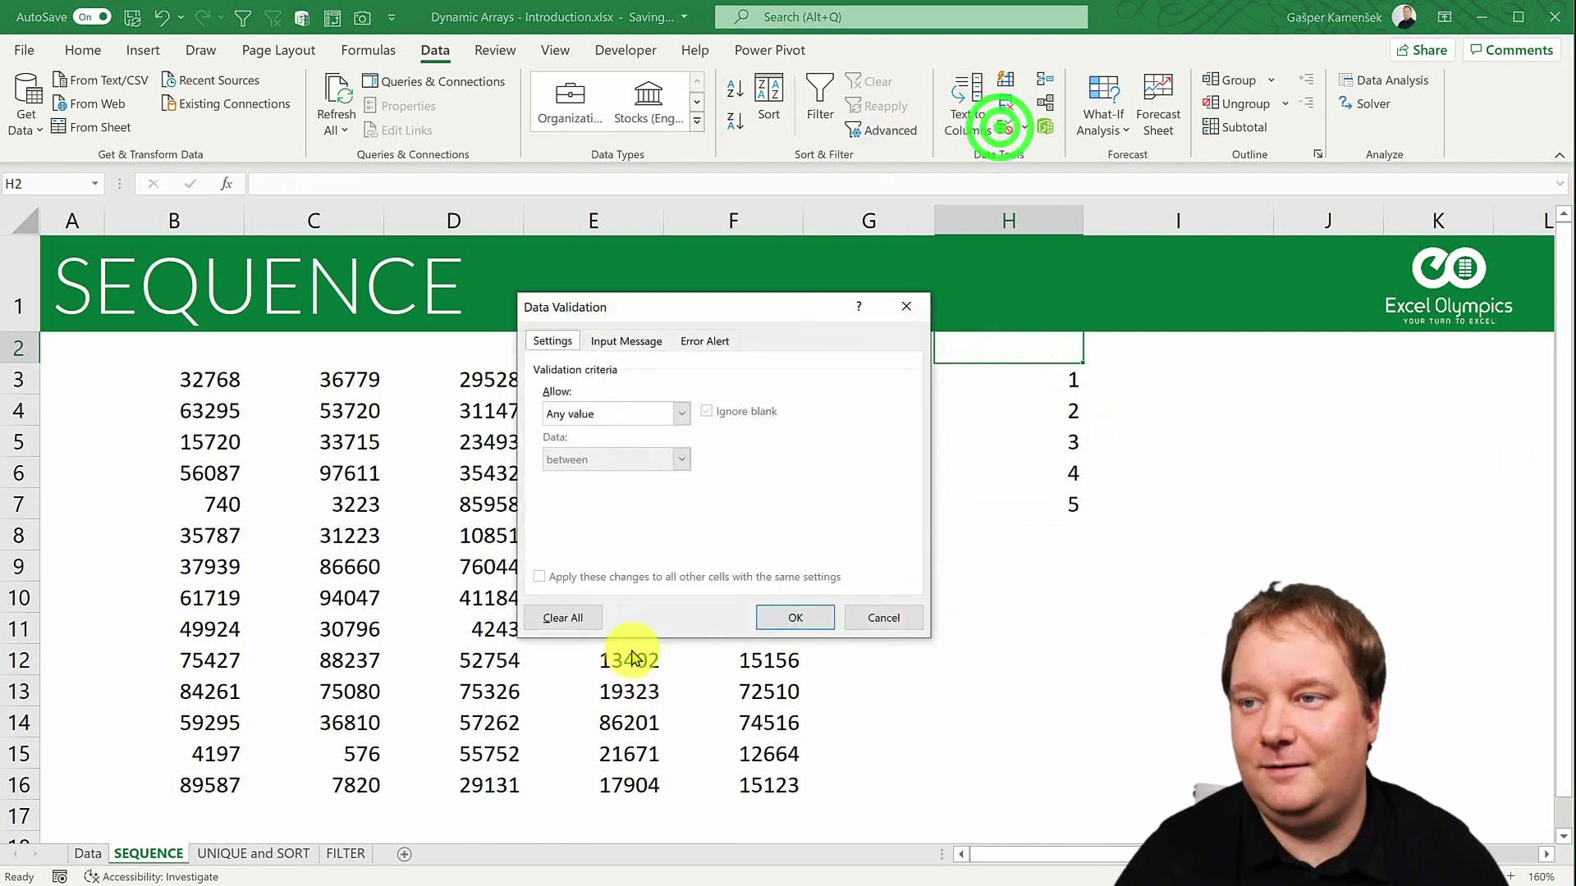
pyautogui.click(611, 413)
pyautogui.click(605, 480)
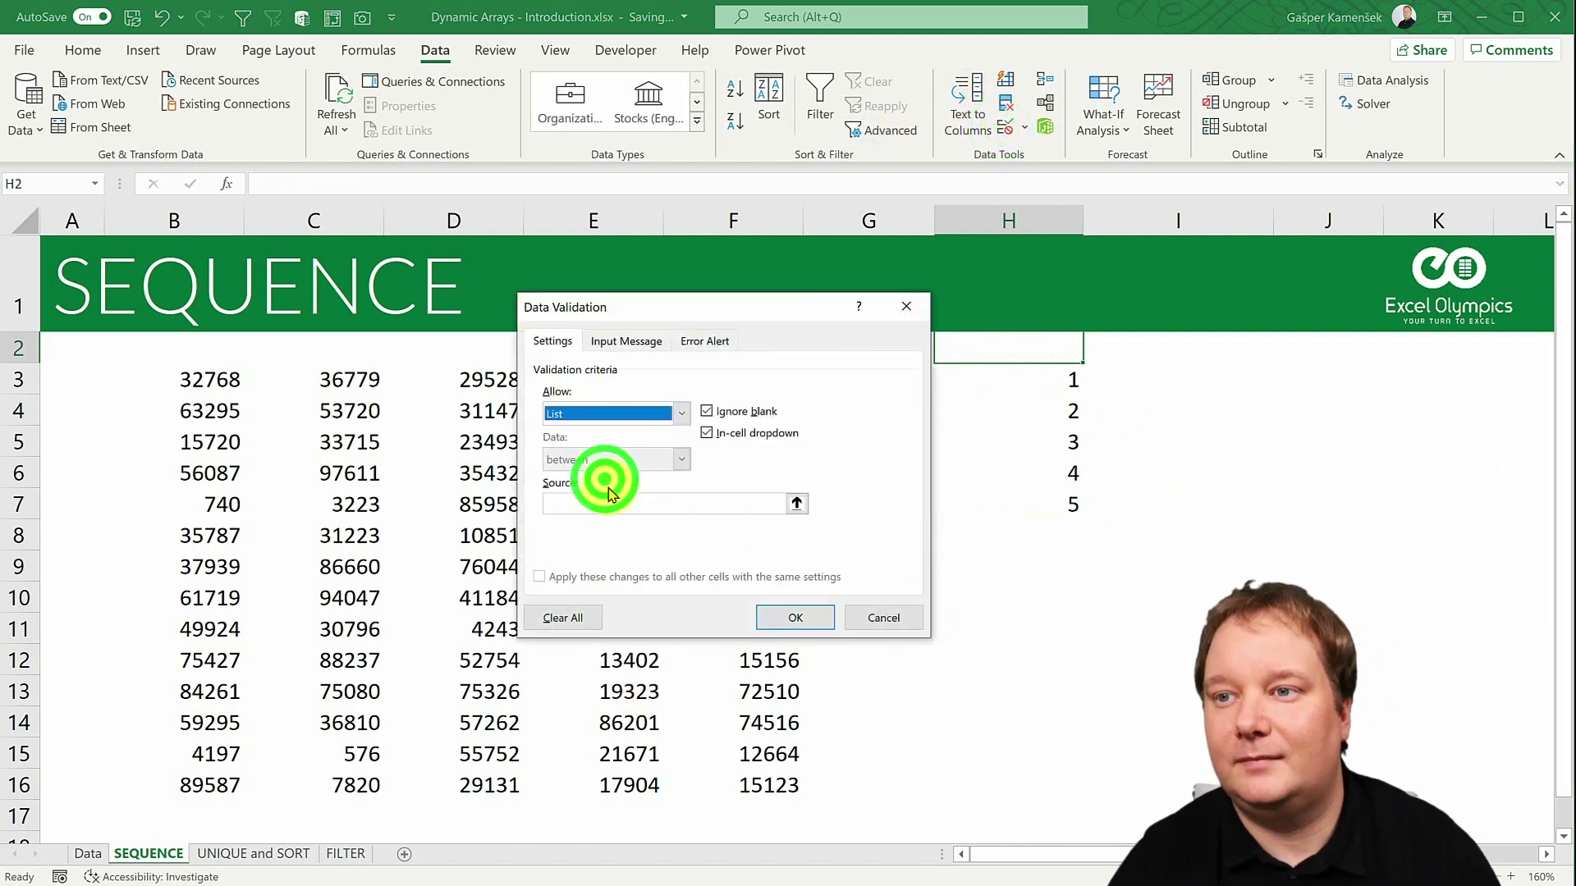
pyautogui.write('5,10,2')
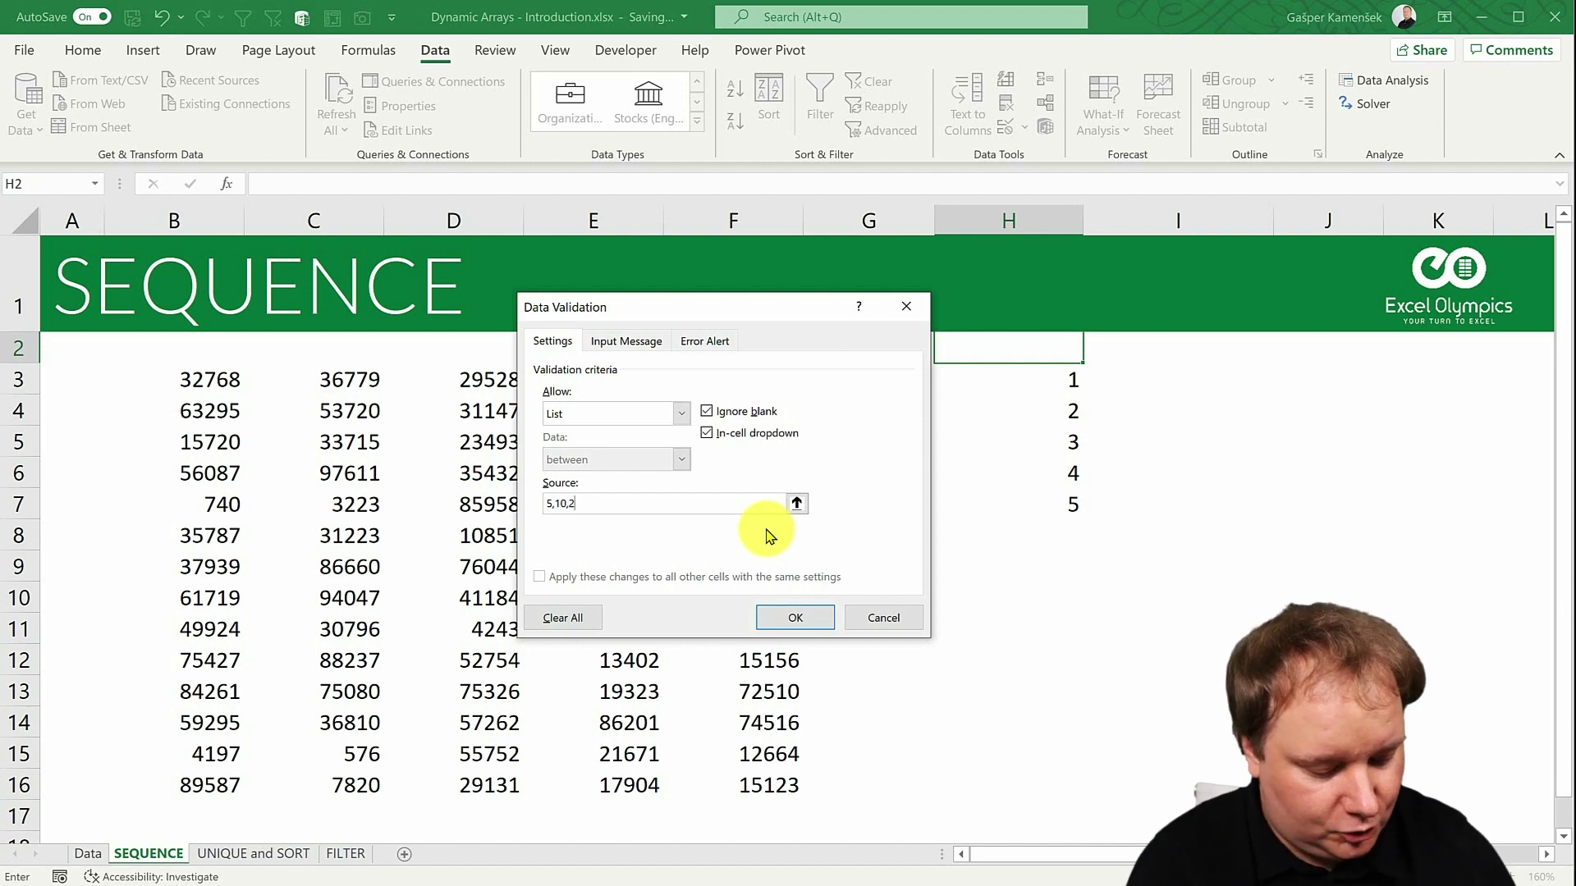
pyautogui.write('4,36')
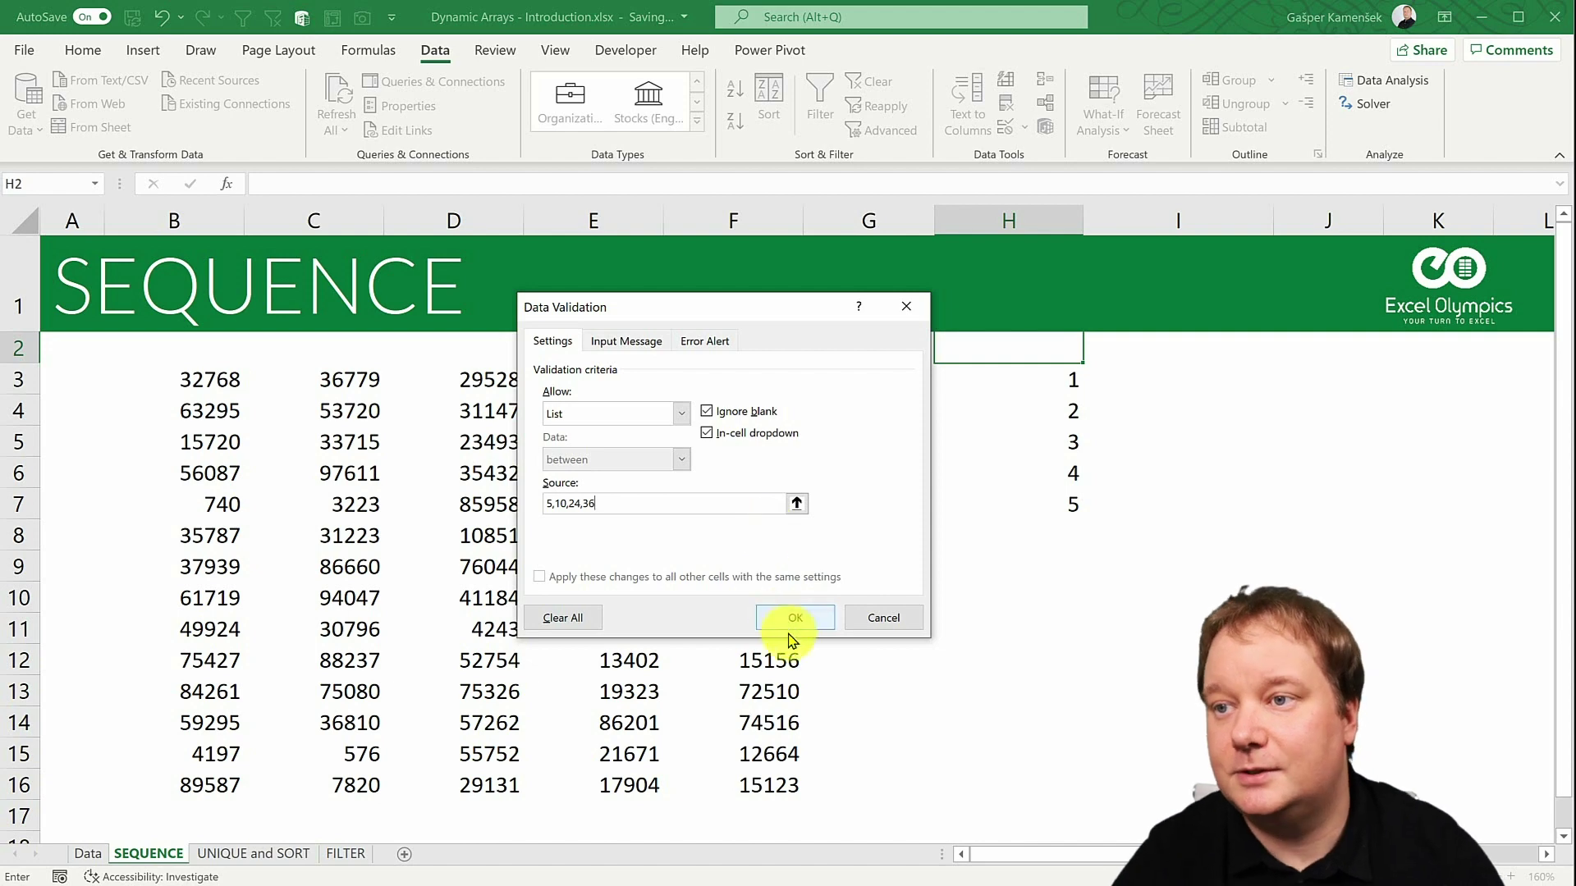
pyautogui.click(793, 620)
# - Replace the fixed row count in cell H3's SEQUENCE formula with a reference to H2, giving =SEQUENCE(H2)
pyautogui.click(1067, 379)
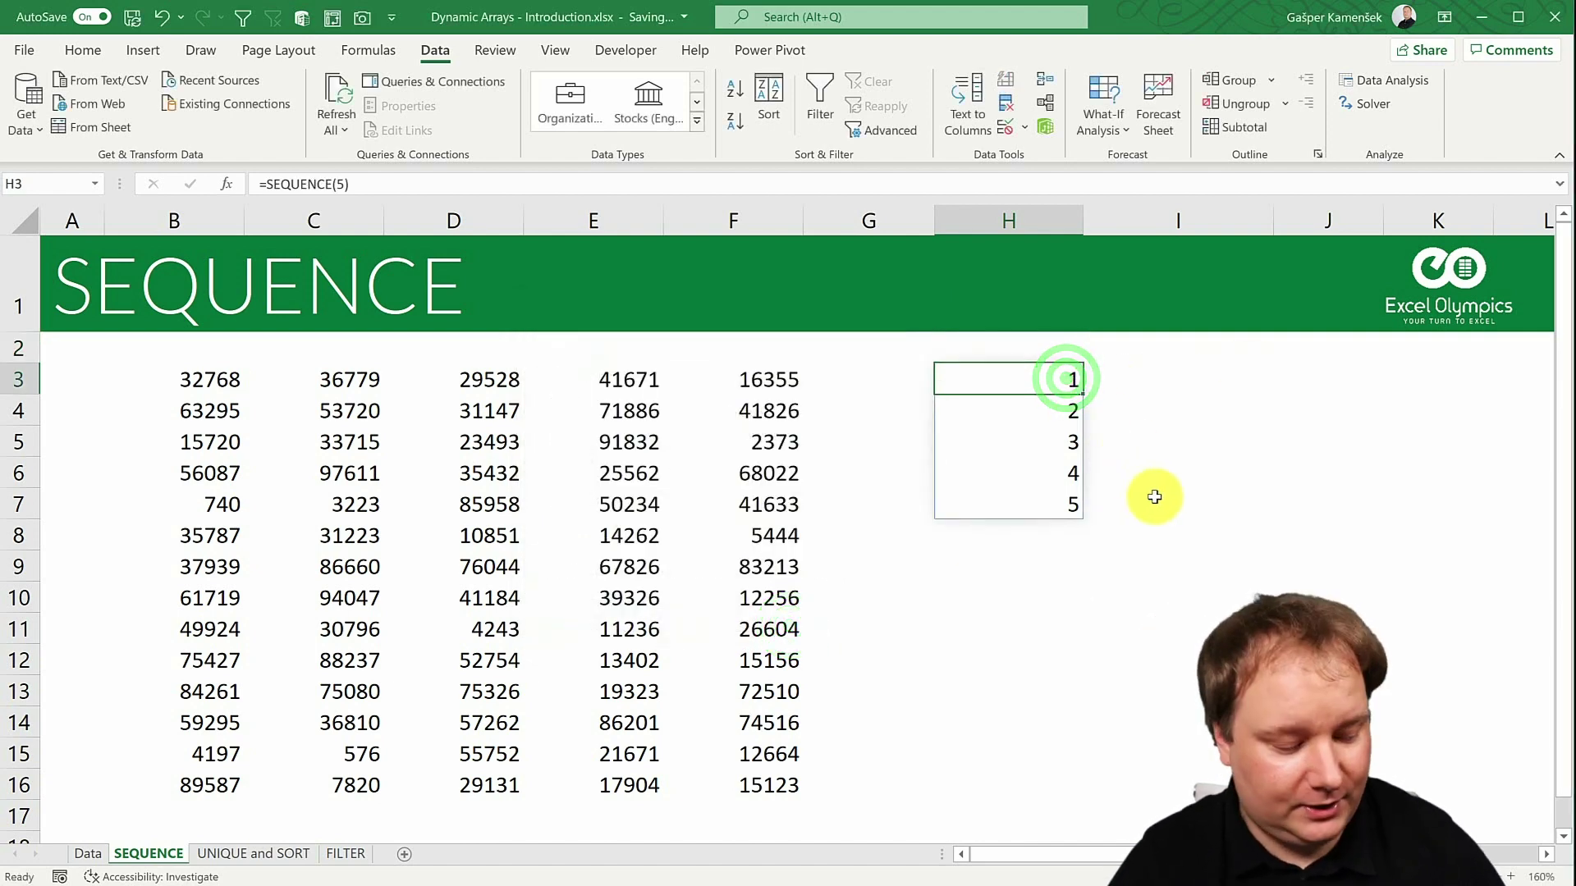
pyautogui.press('F2')
pyautogui.doubleClick(1073, 378)
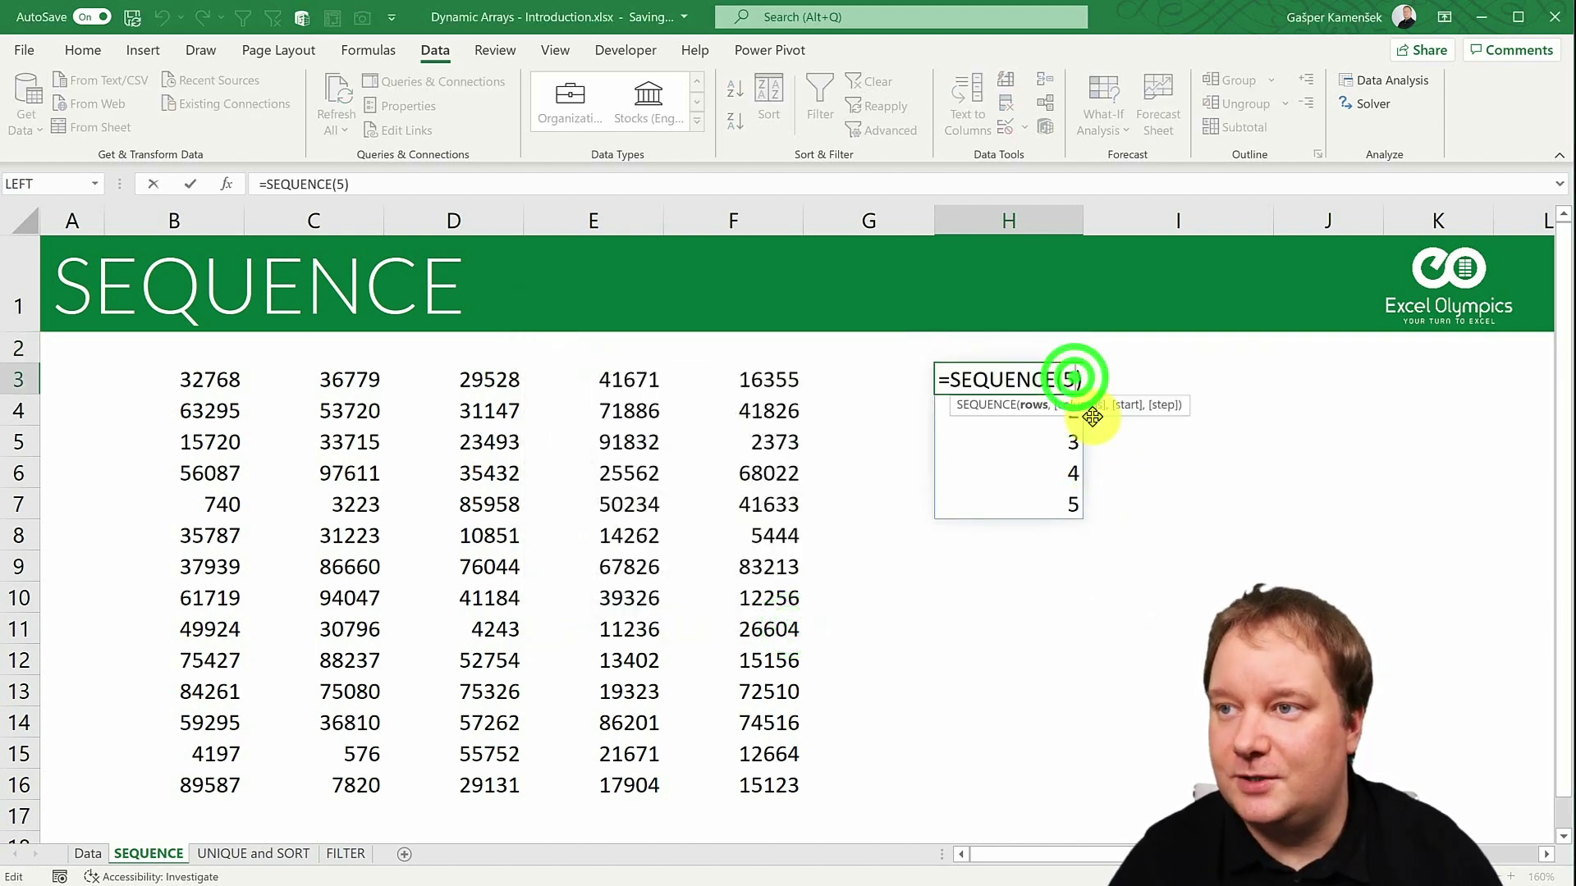
pyautogui.click(1049, 345)
pyautogui.press('Return')
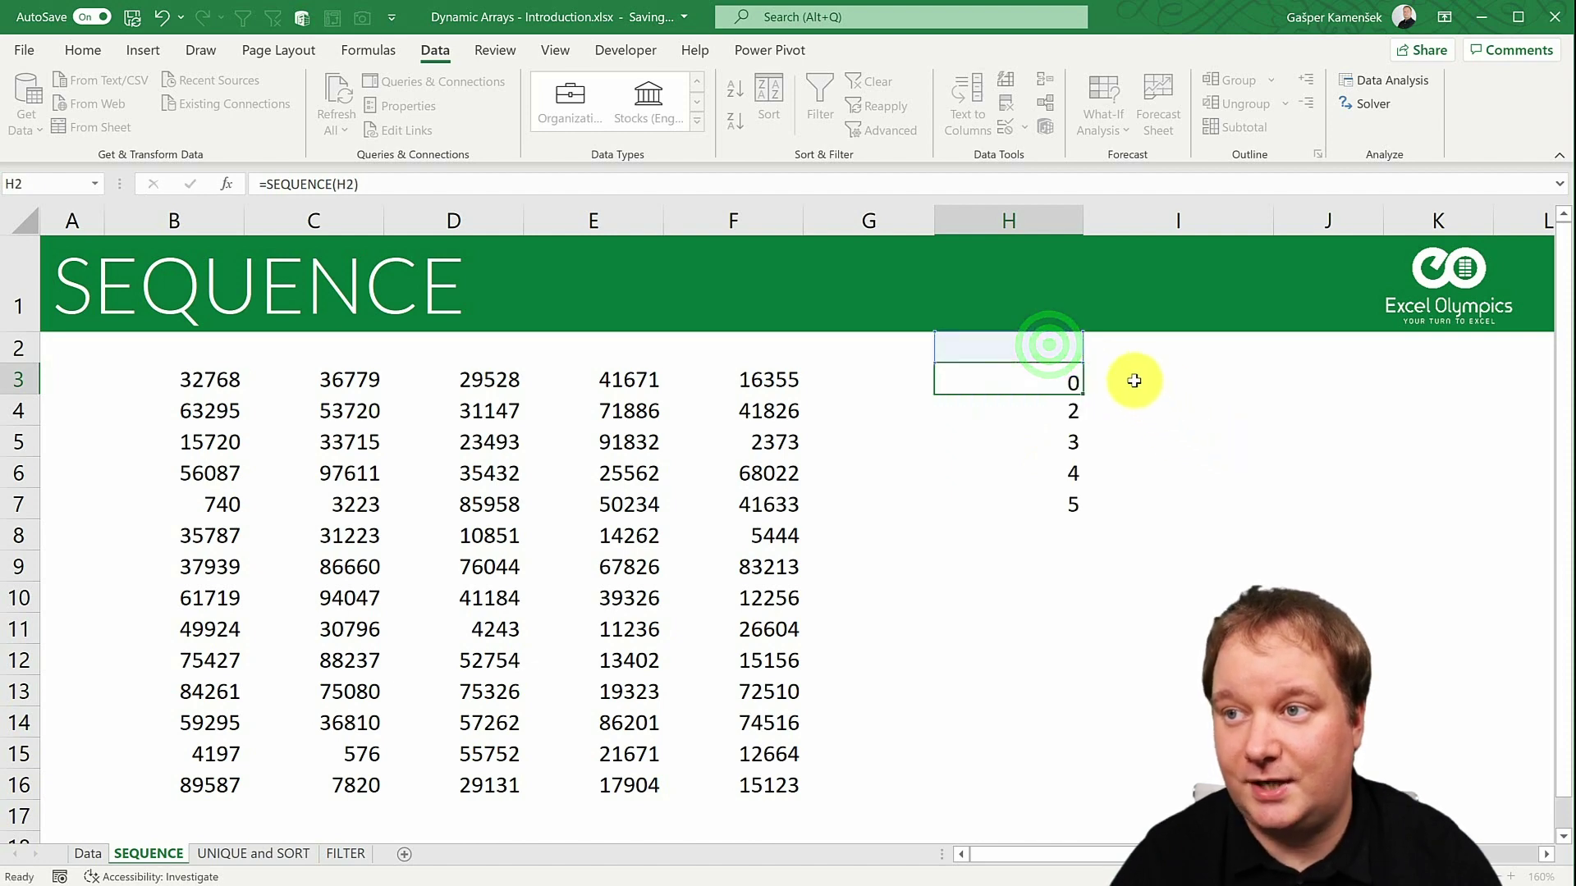
# - Choose 5, 10, 24 and 36 in turn from cell H2's validation list, finishing with 5
pyautogui.click(1051, 344)
pyautogui.click(1092, 351)
pyautogui.click(1003, 378)
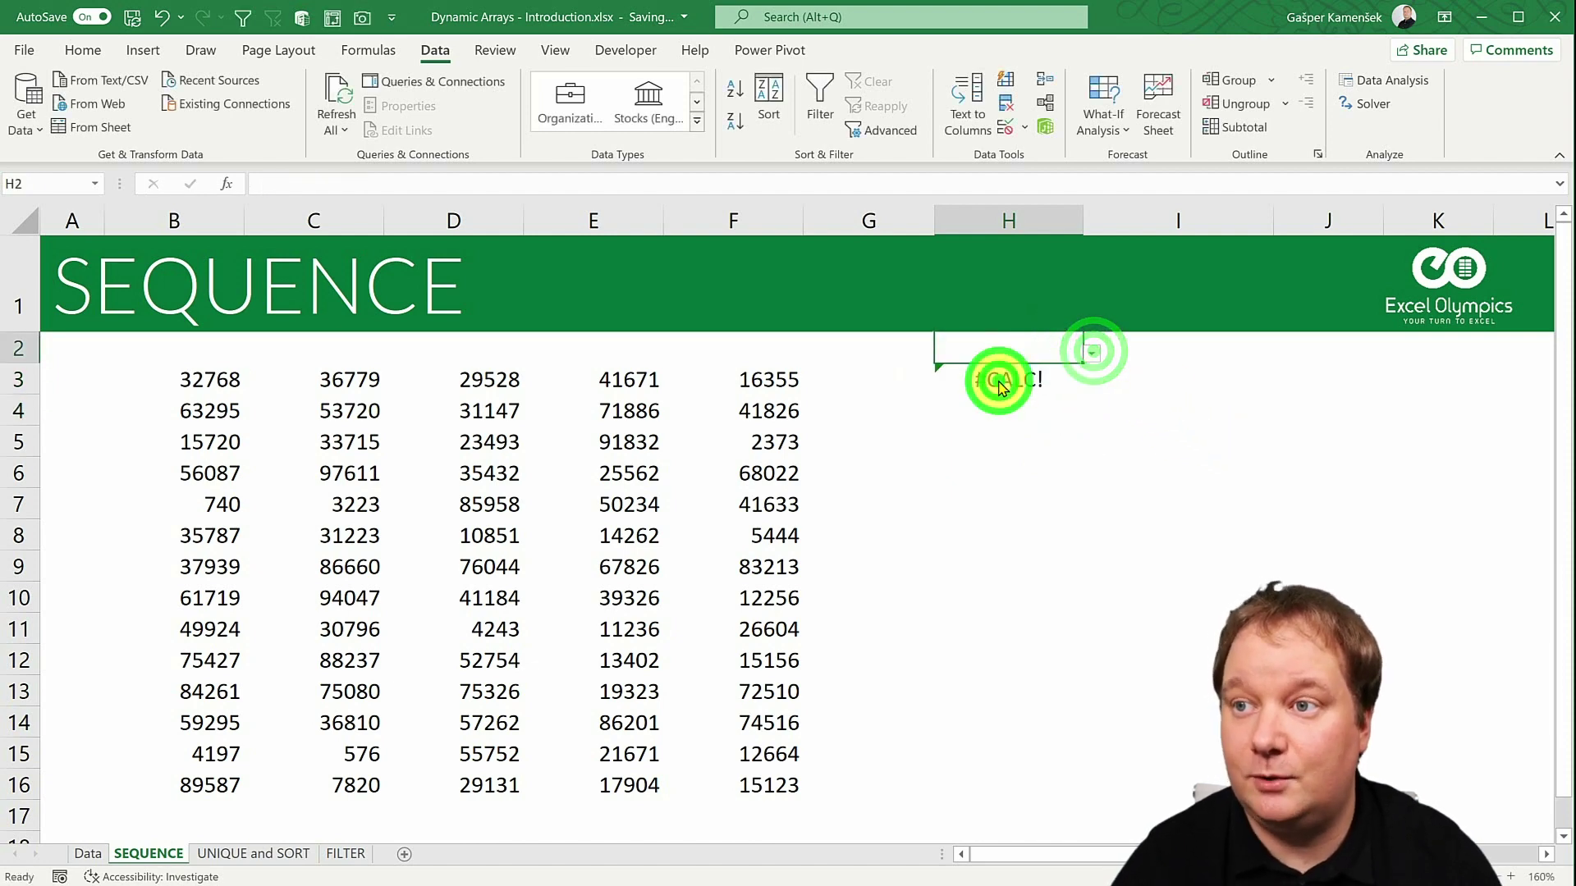
pyautogui.click(1092, 351)
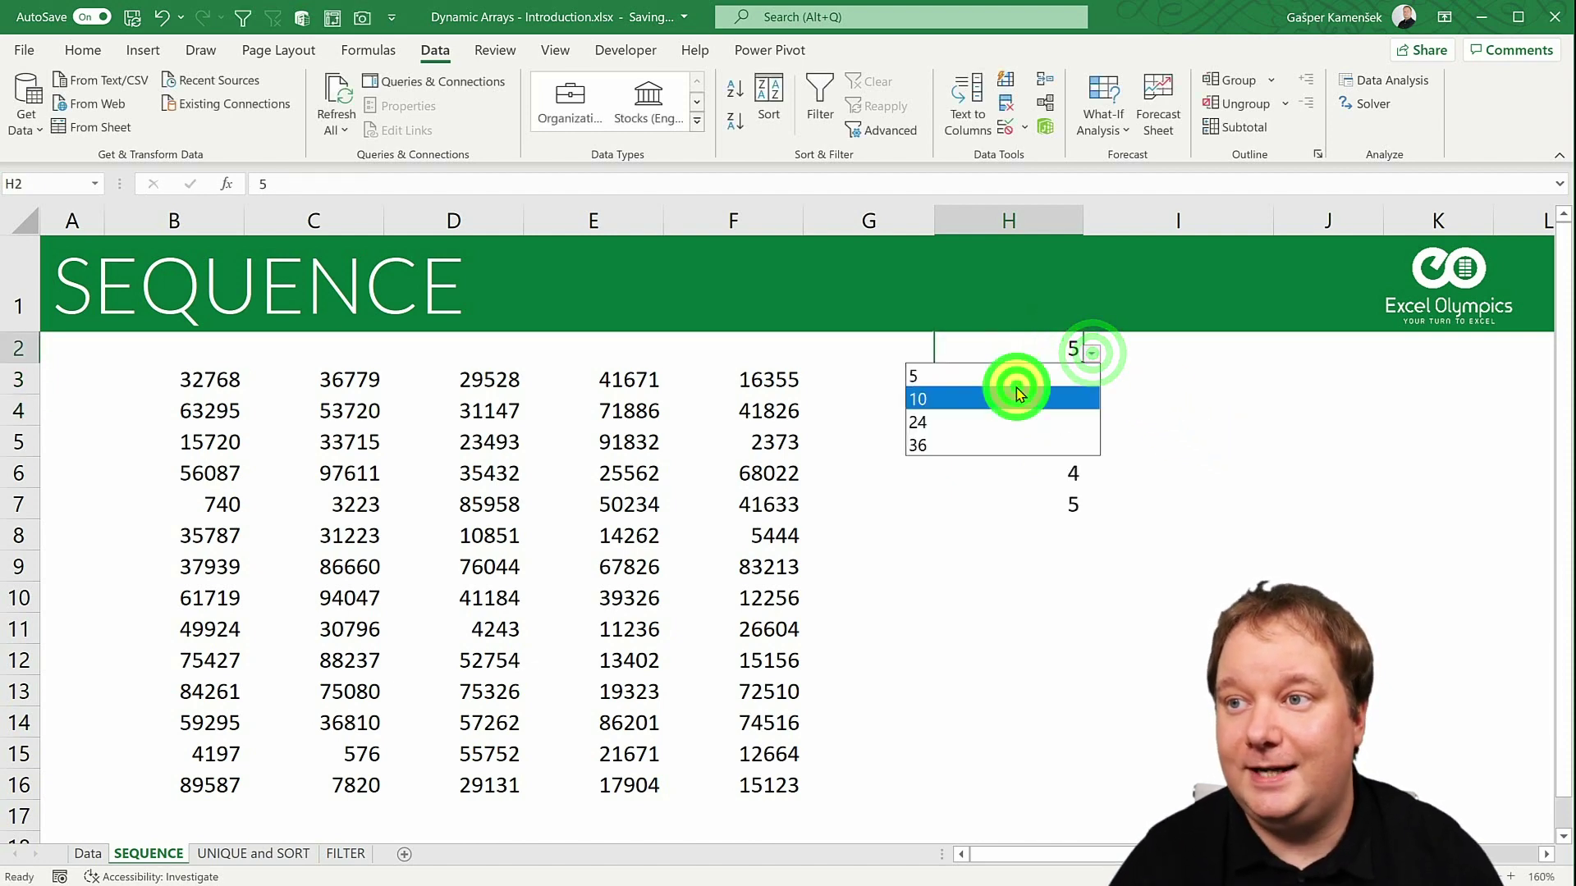
pyautogui.click(1018, 398)
pyautogui.click(1092, 351)
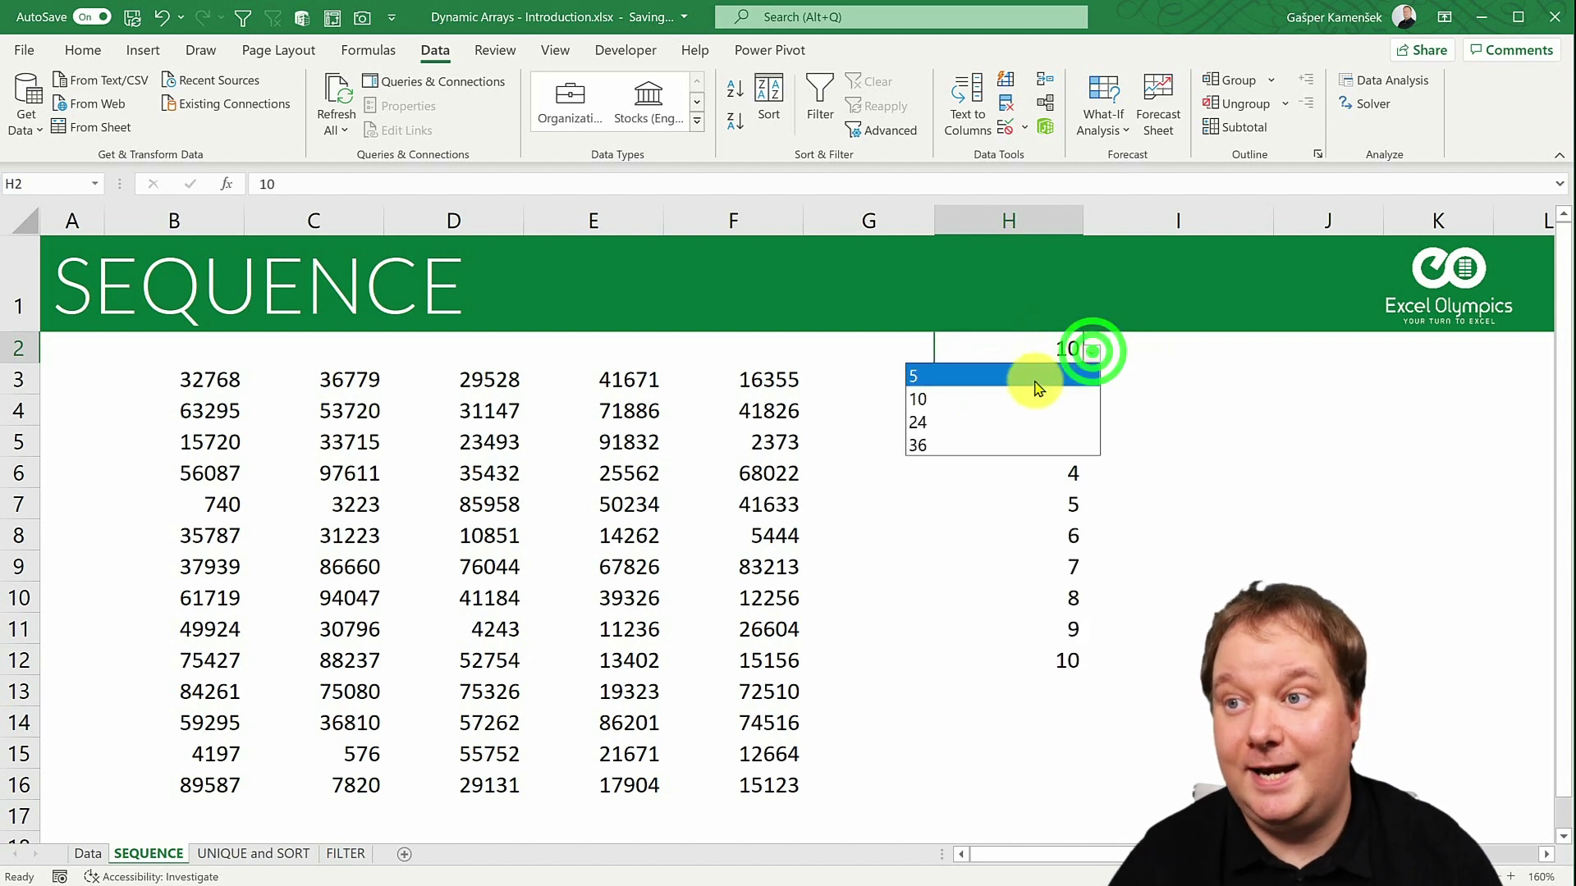
pyautogui.click(1018, 417)
pyautogui.click(1090, 351)
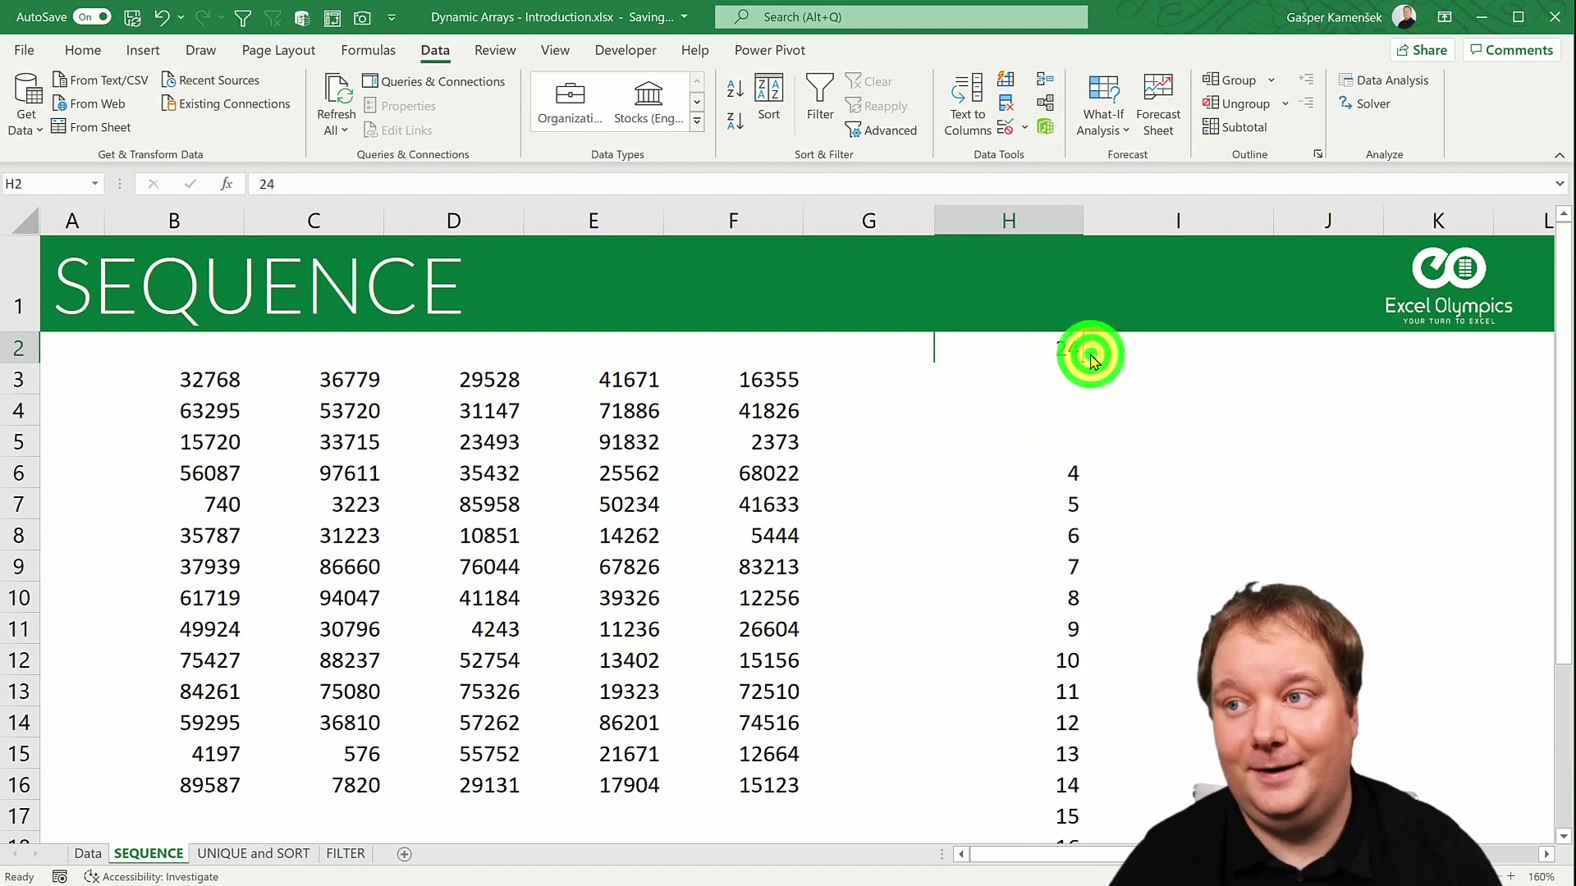
pyautogui.click(1012, 439)
pyautogui.click(1093, 351)
pyautogui.click(1021, 377)
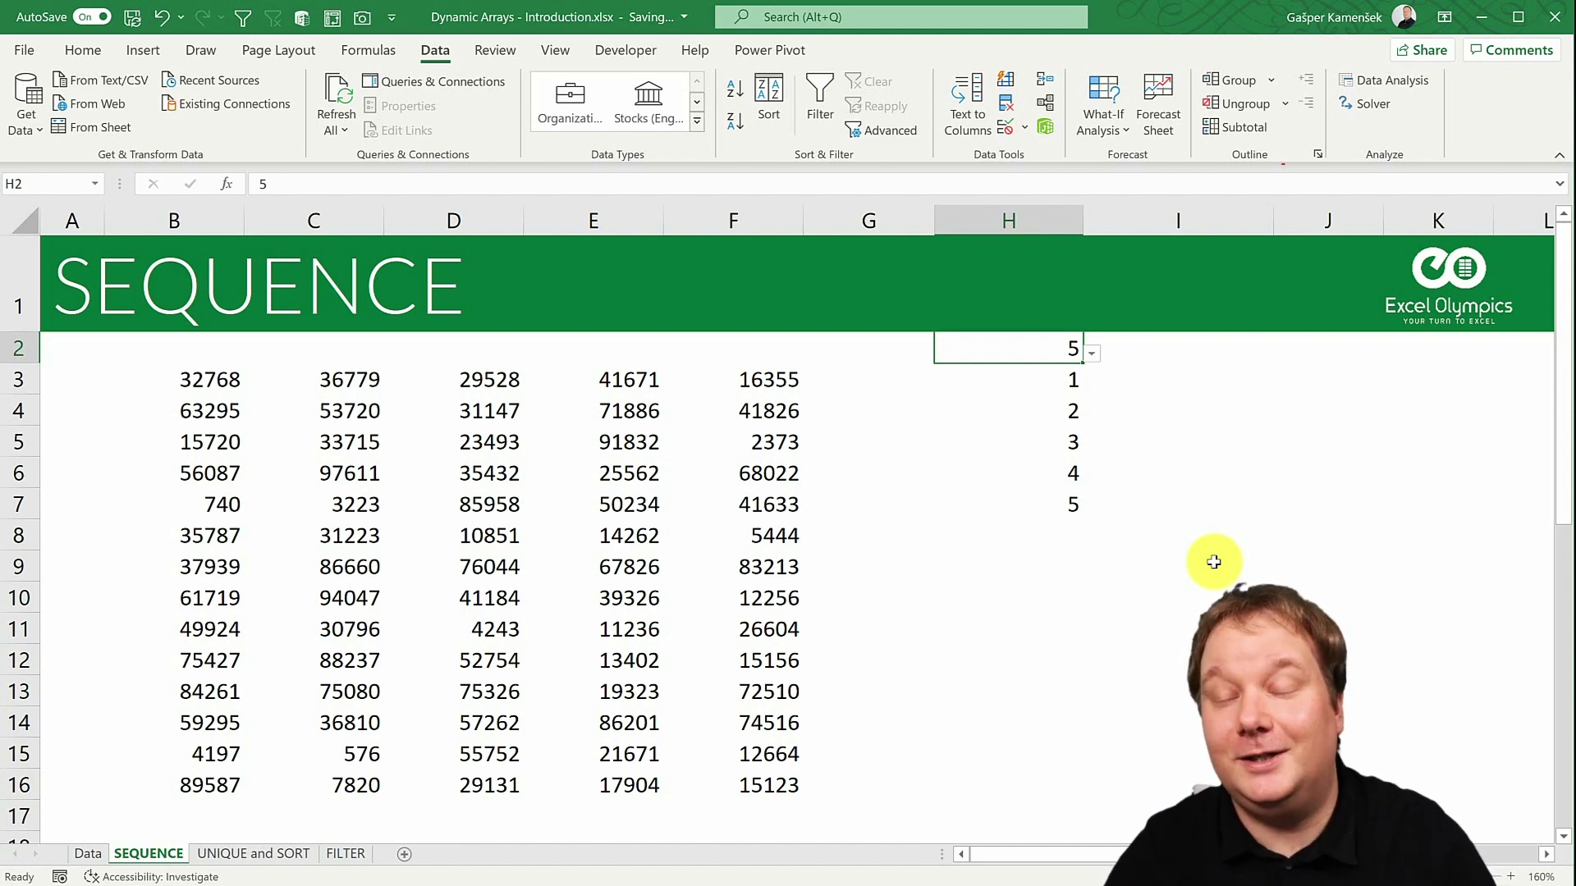
# - Switch cell H2's list value to 10 and 24, and set it back to 5
pyautogui.click(1091, 353)
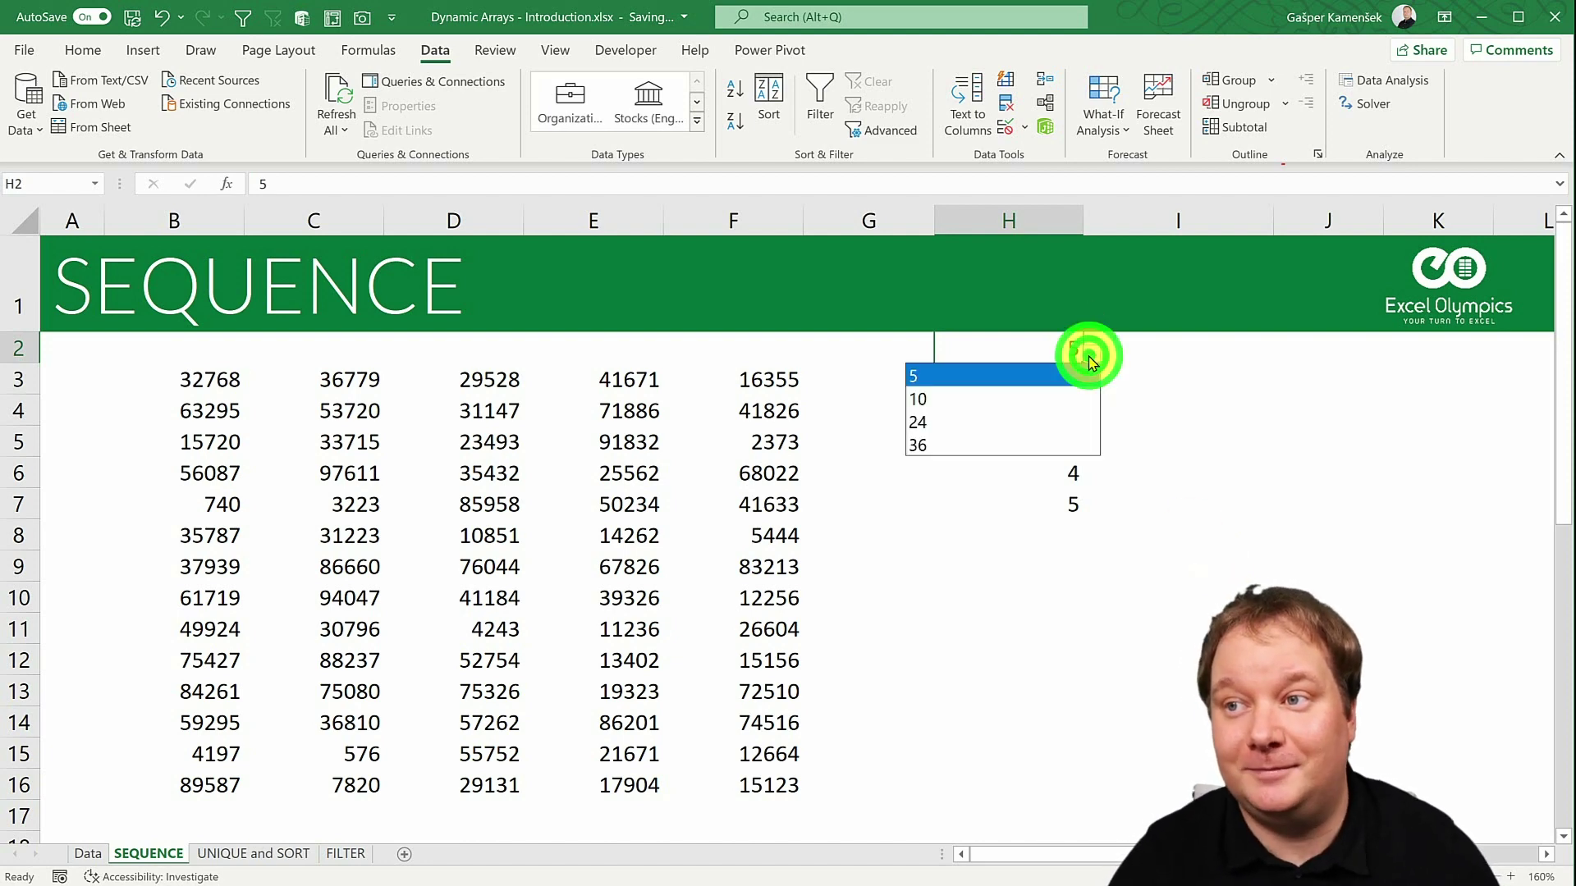
pyautogui.click(1023, 400)
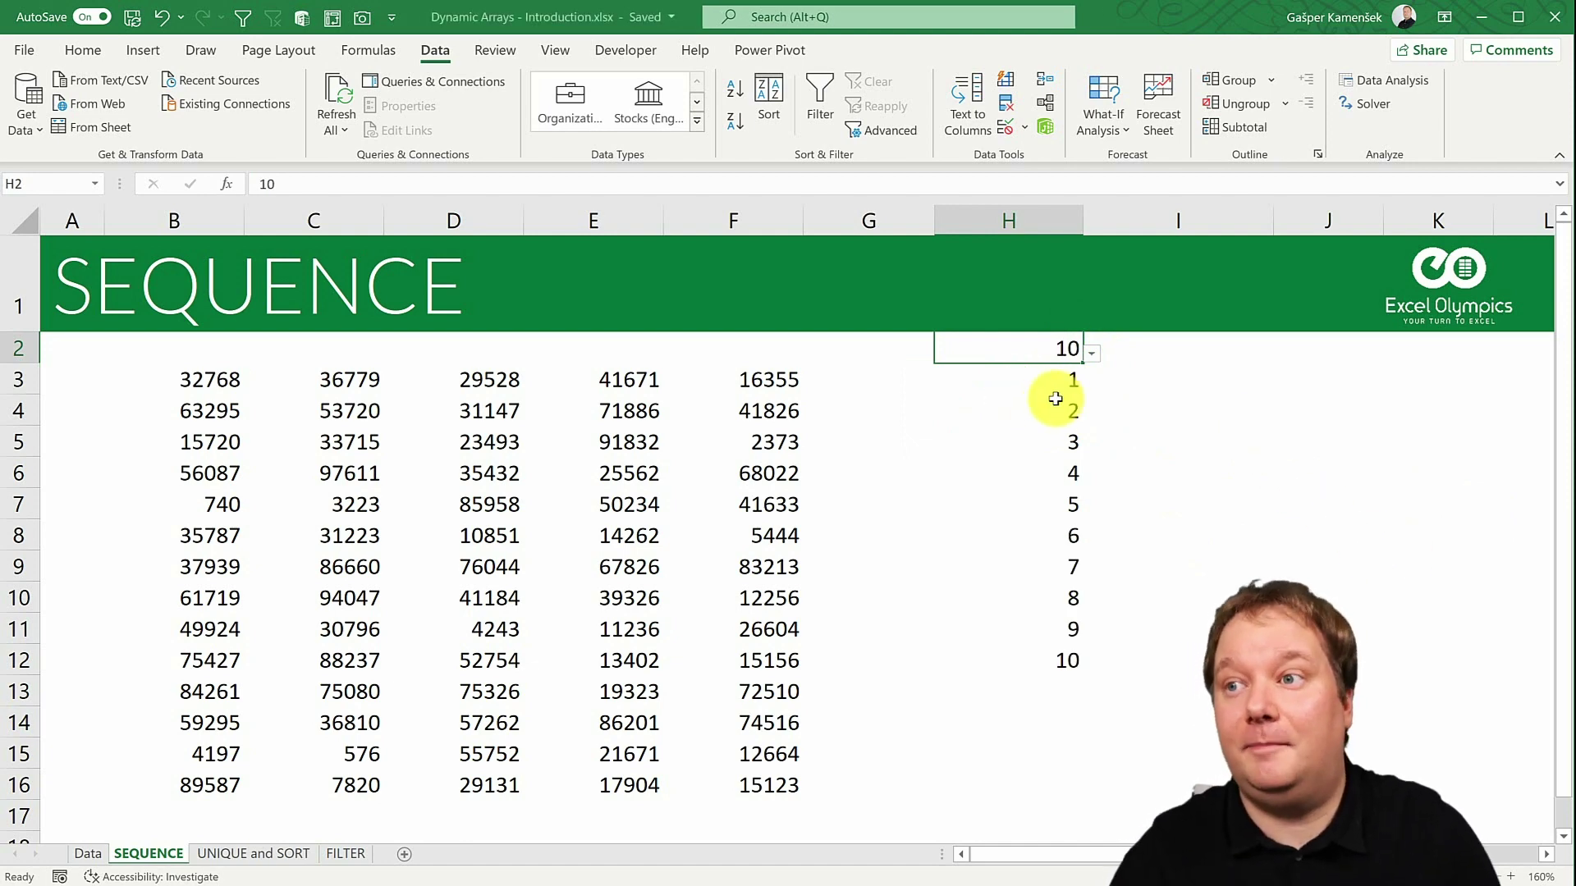
pyautogui.click(1092, 351)
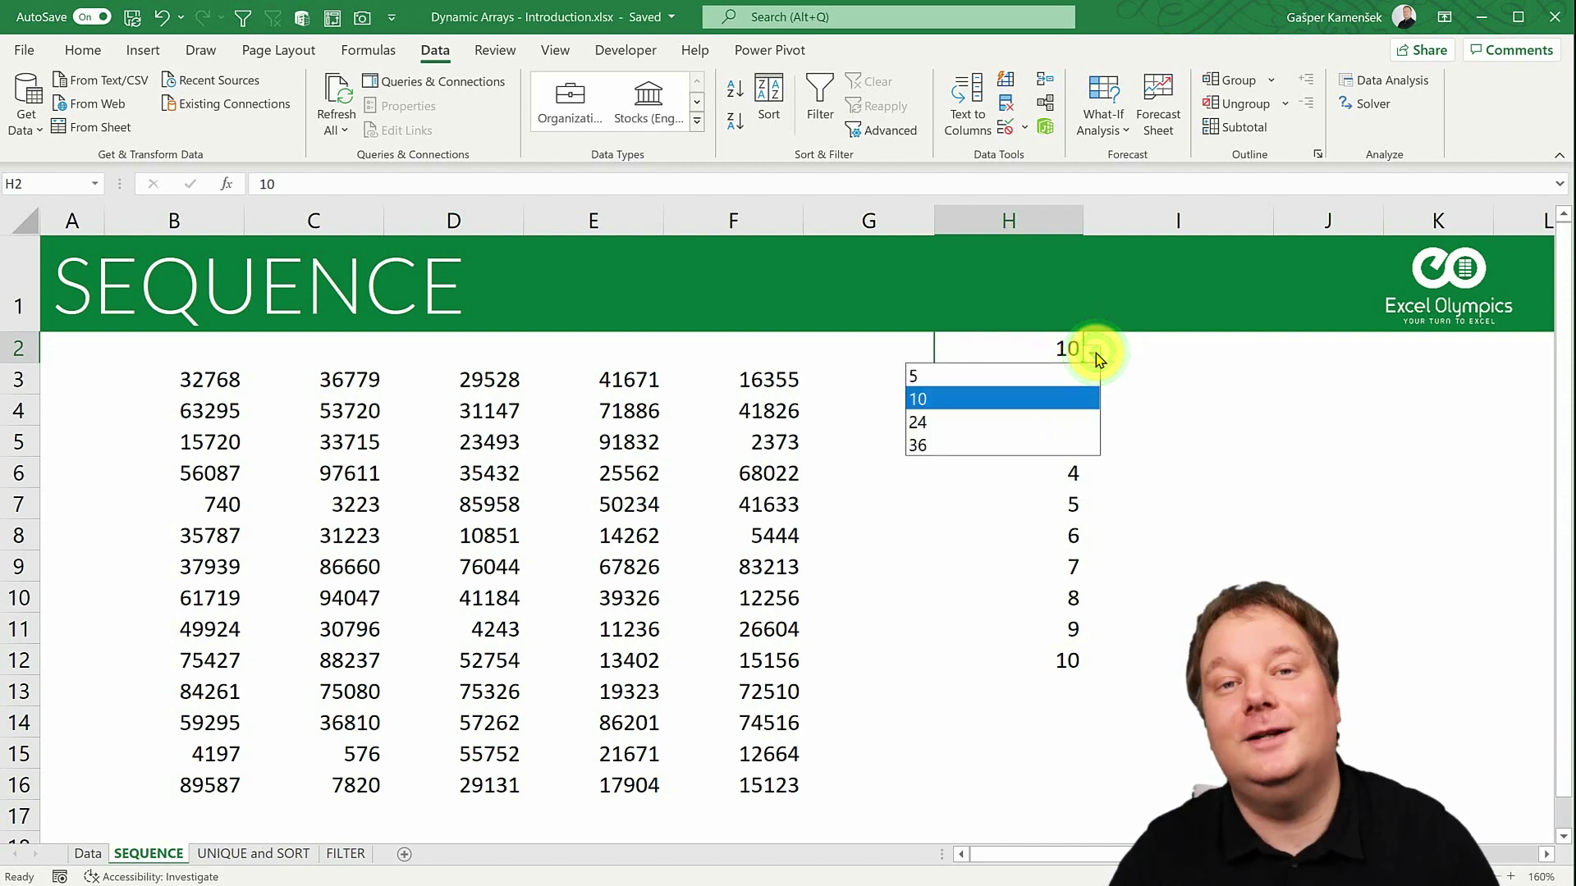
pyautogui.click(939, 422)
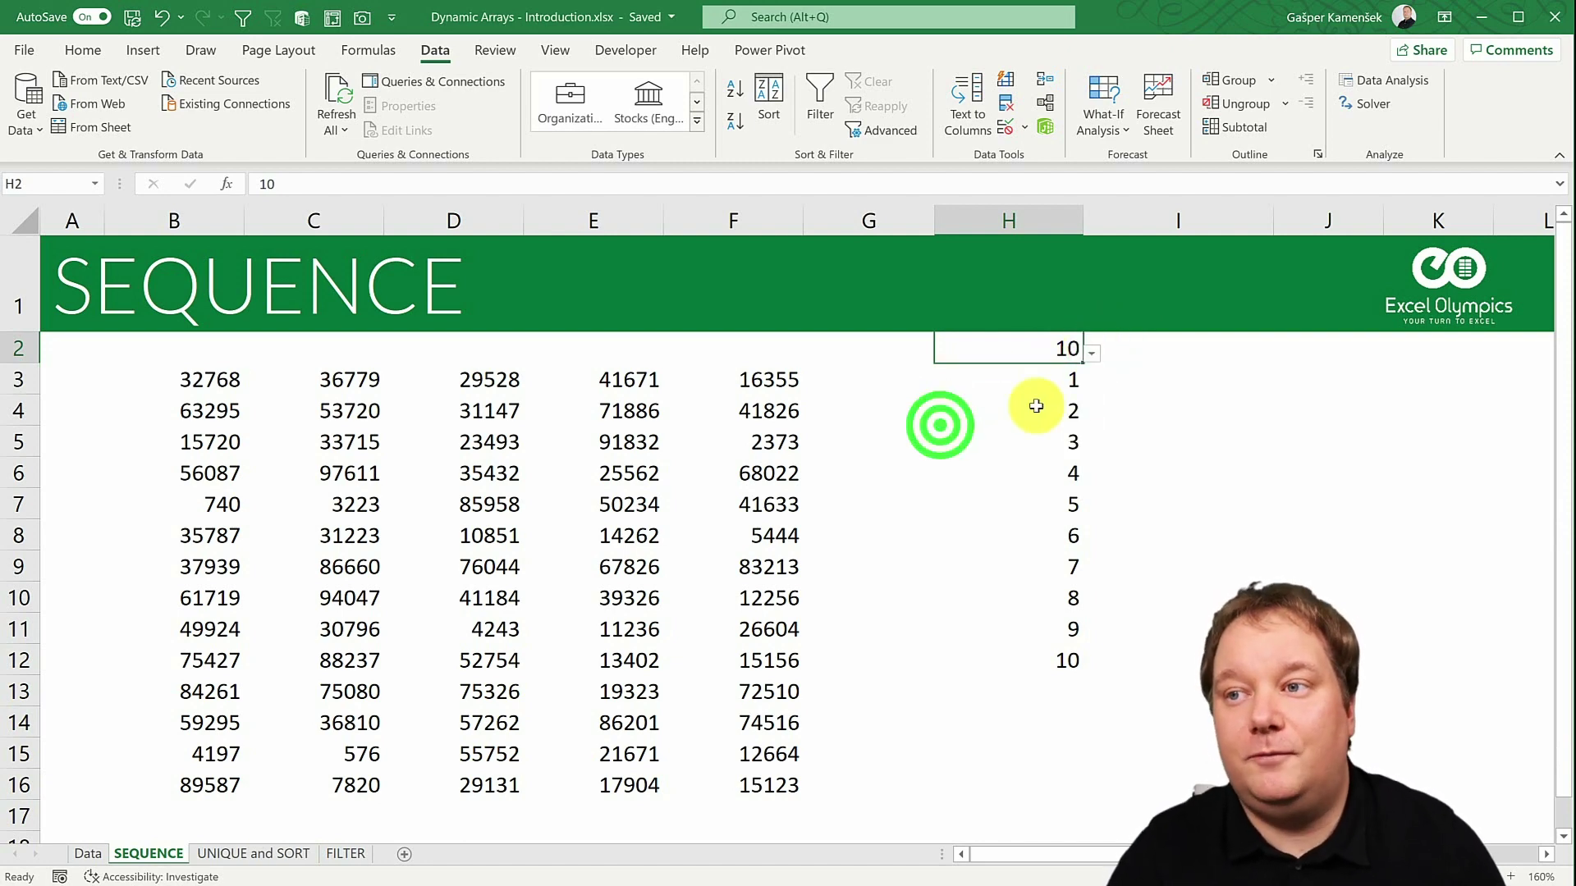
pyautogui.click(1094, 352)
pyautogui.click(996, 441)
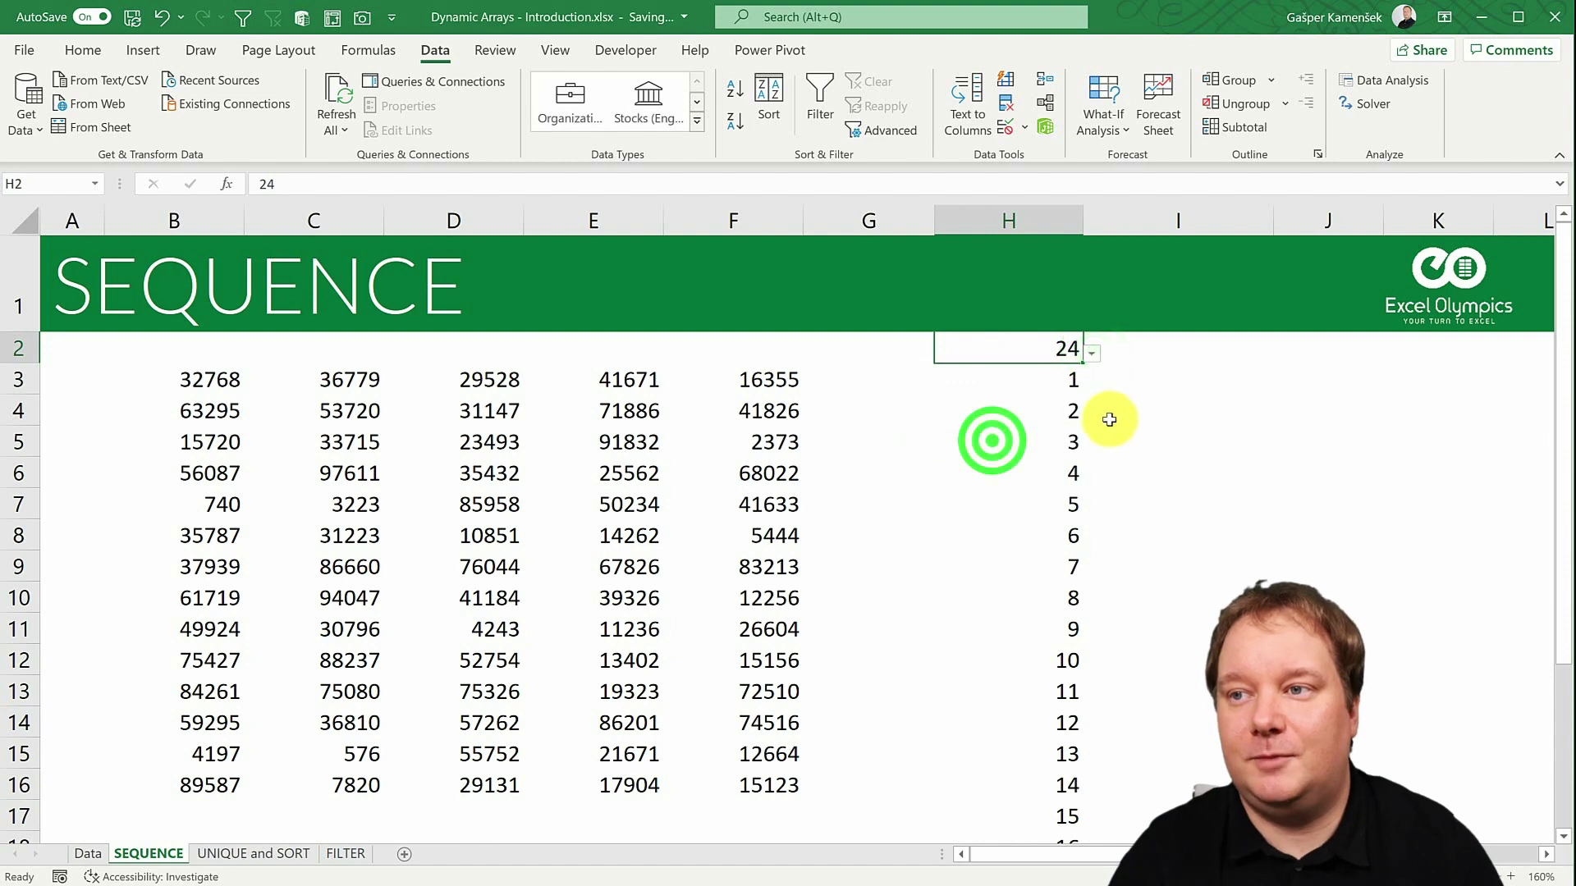
pyautogui.click(1092, 353)
pyautogui.click(1032, 374)
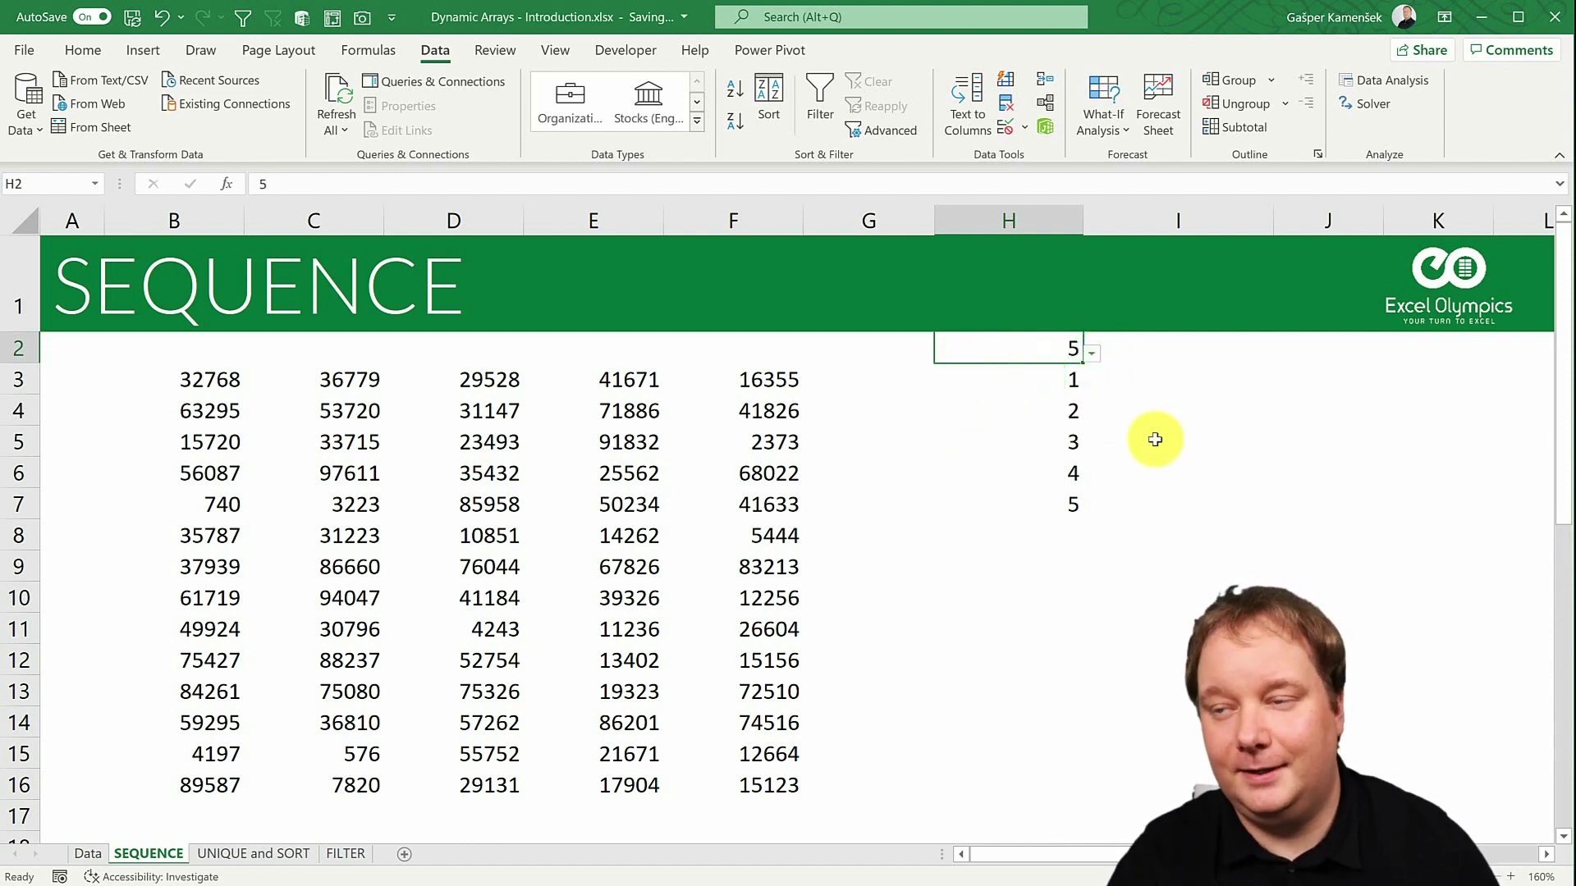
# - Delete the SEQUENCE formula from cell H3 to clear its spilled numbers
pyautogui.click(1060, 383)
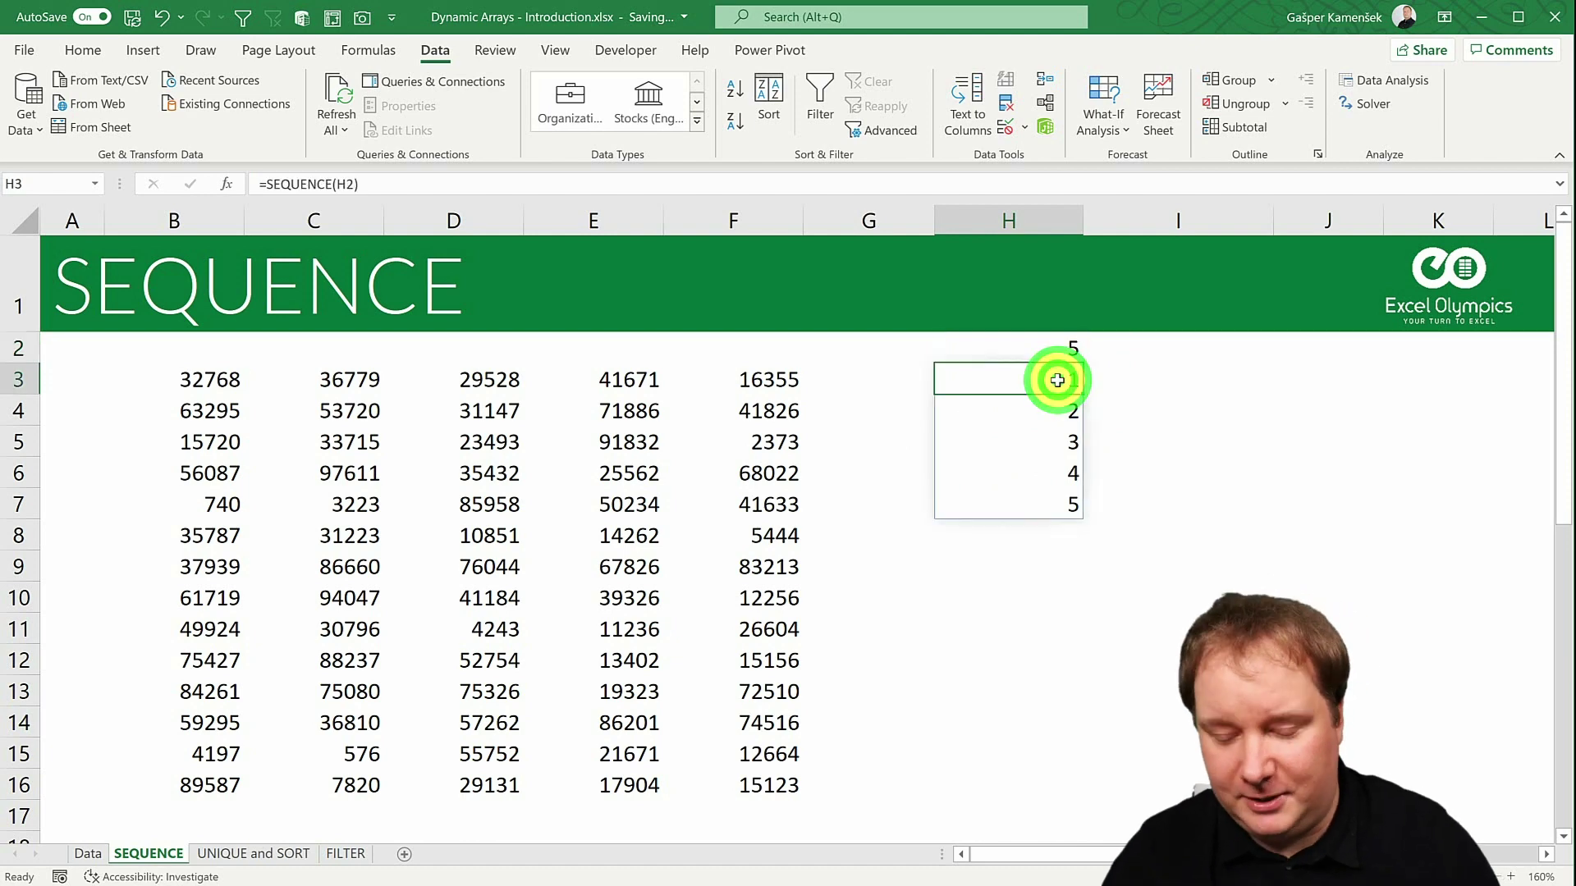
pyautogui.press('Delete')
pyautogui.click(1041, 494)
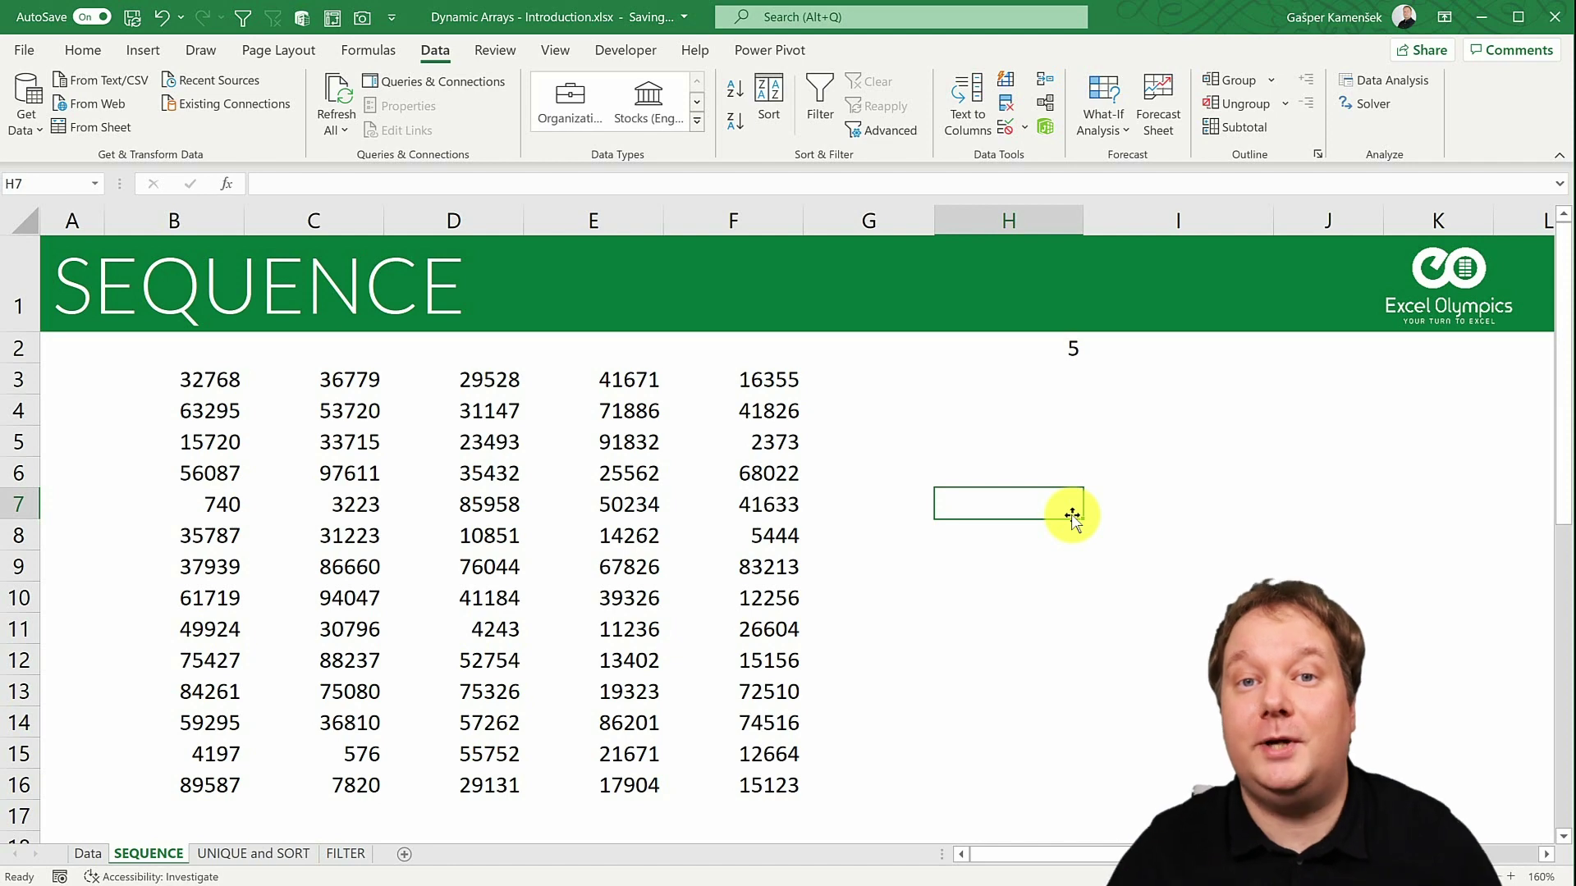
# - Review the number range B3:F16 and the chosen value in cell H2, ending on the empty cell H5
pyautogui.moveTo(204, 376); pyautogui.dragTo(770, 777)
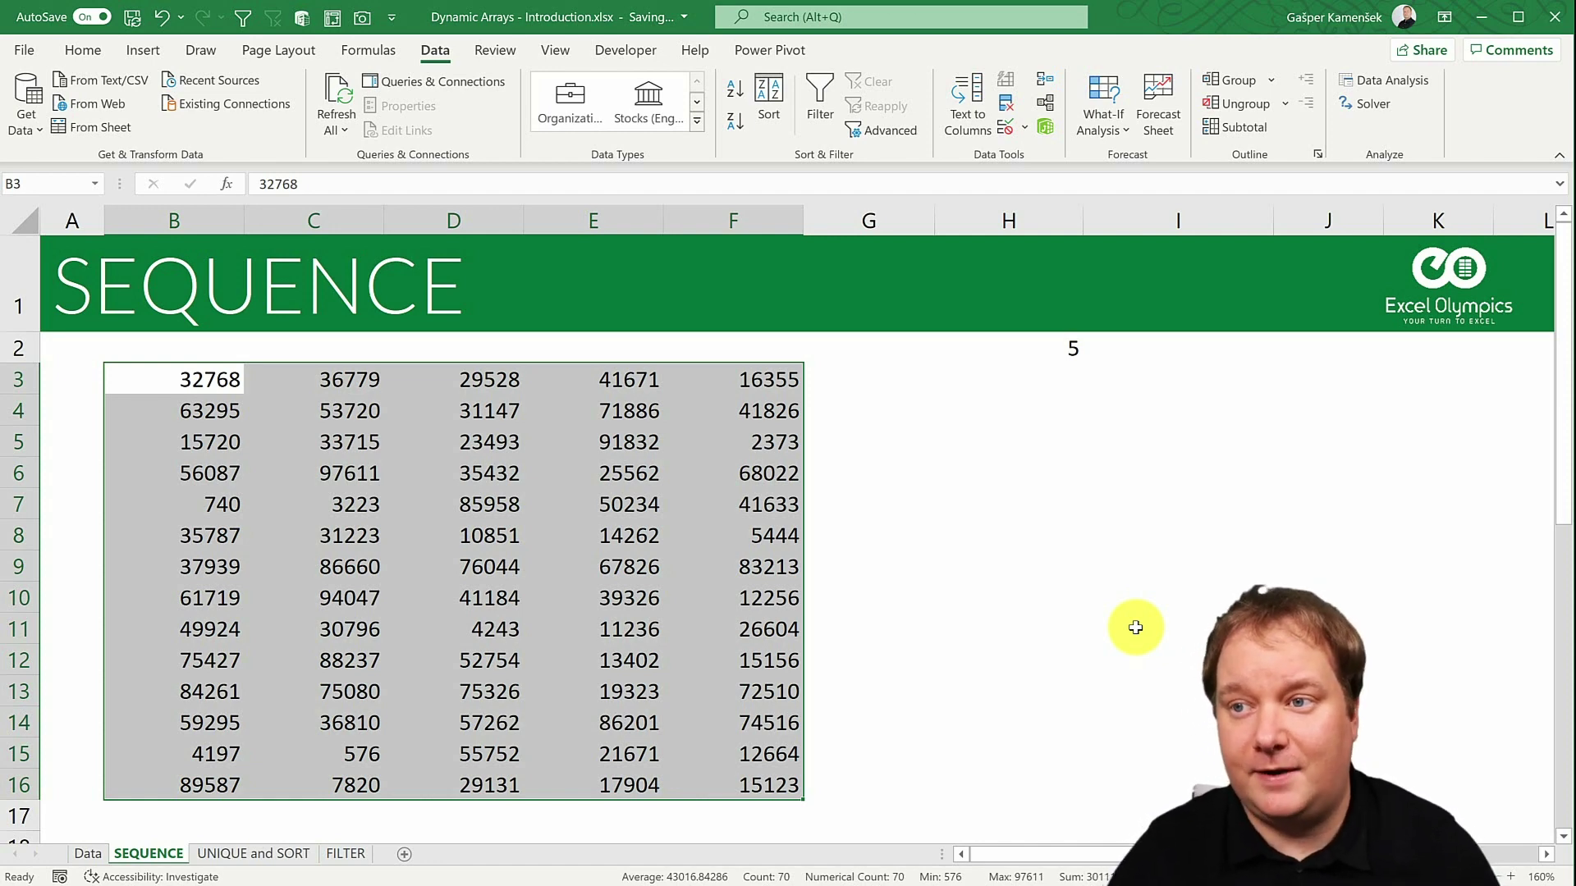
pyautogui.click(1043, 465)
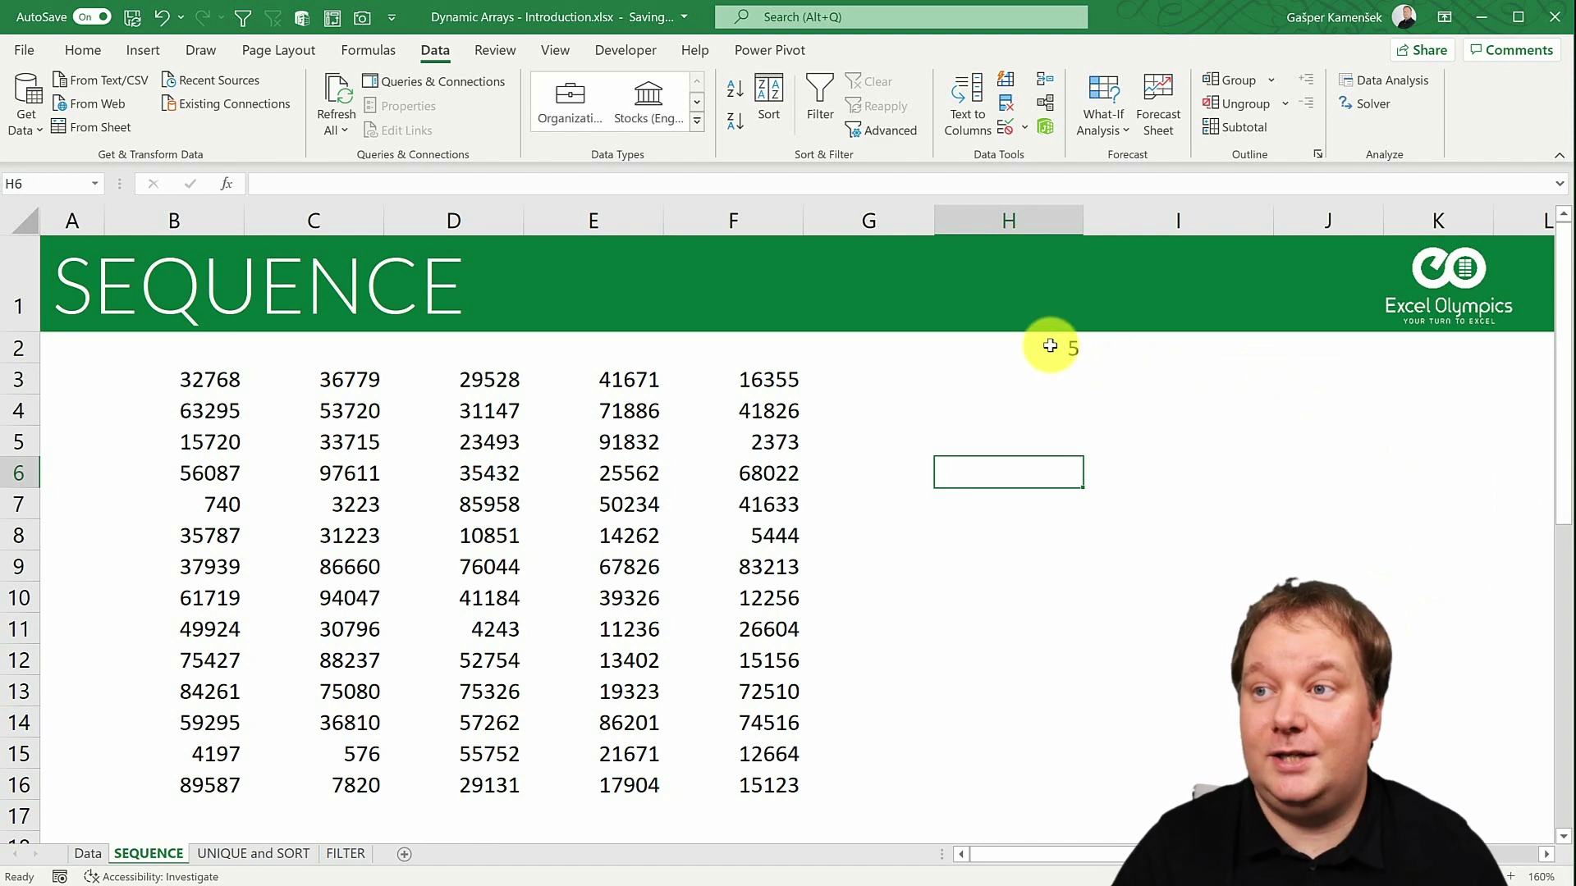
pyautogui.click(1051, 345)
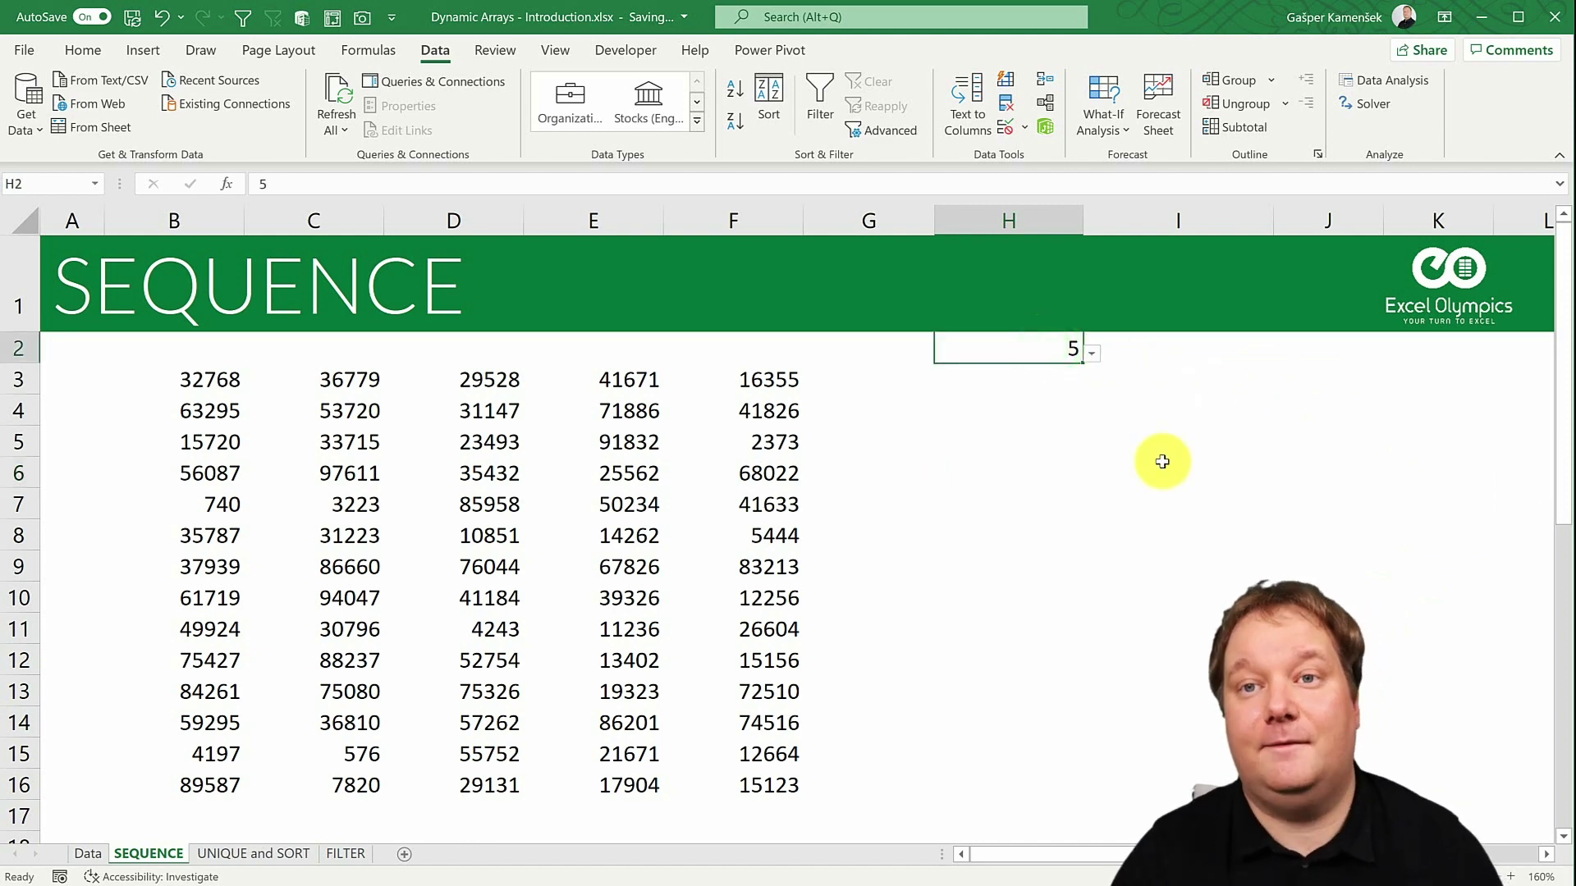
pyautogui.click(1004, 453)
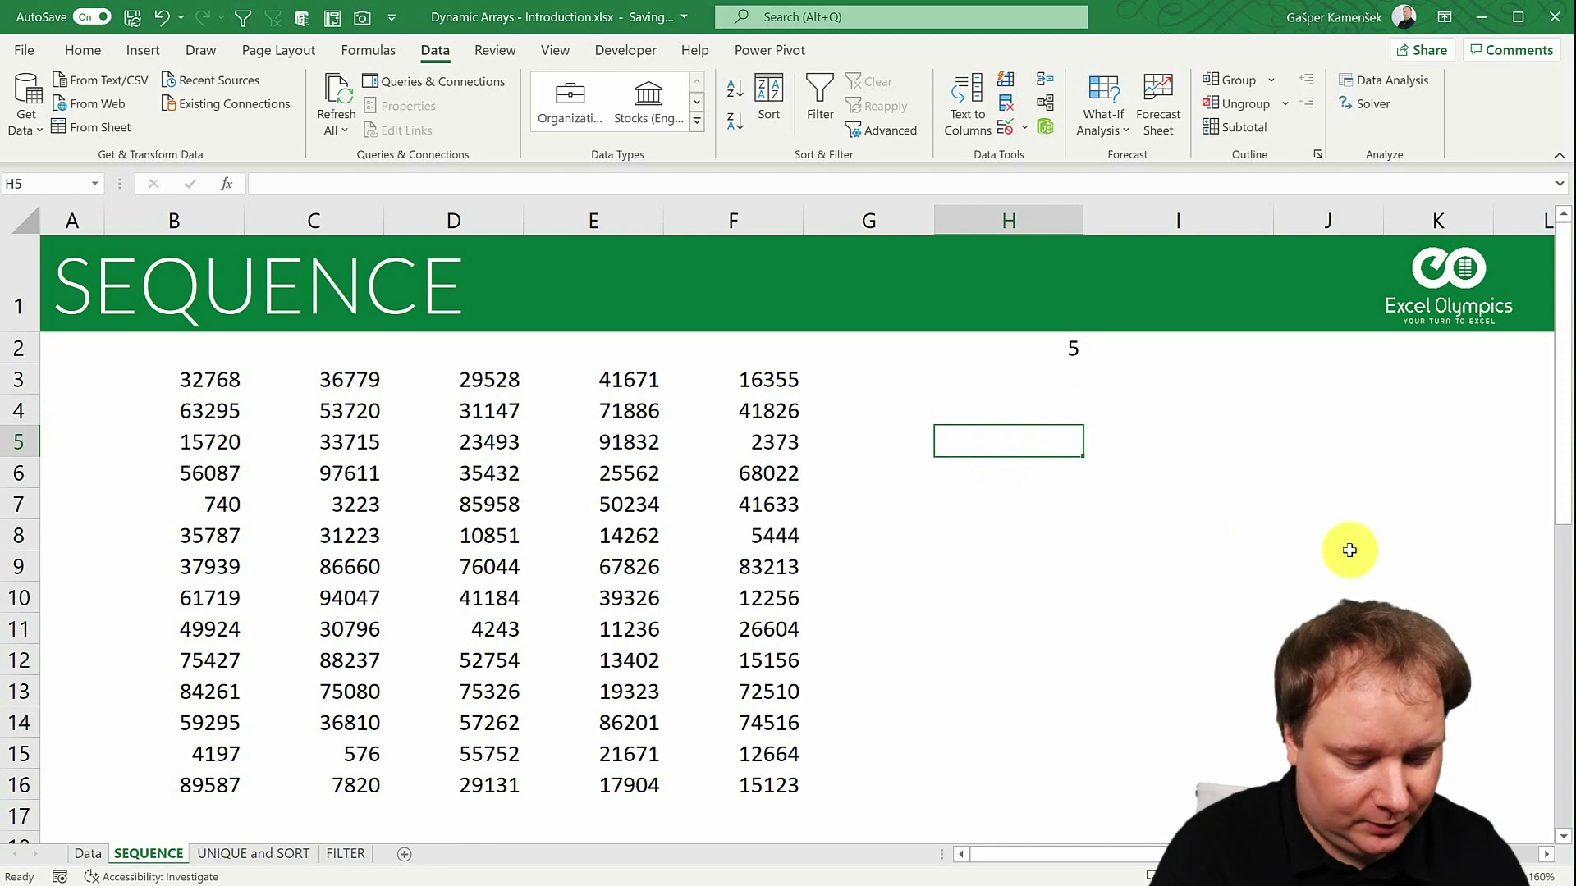
# - Enter =SUM(LARGE(B3:F16,SEQUENCE(H2))) in cell H5 to add up the largest H2 numbers of the range
pyautogui.write('=')
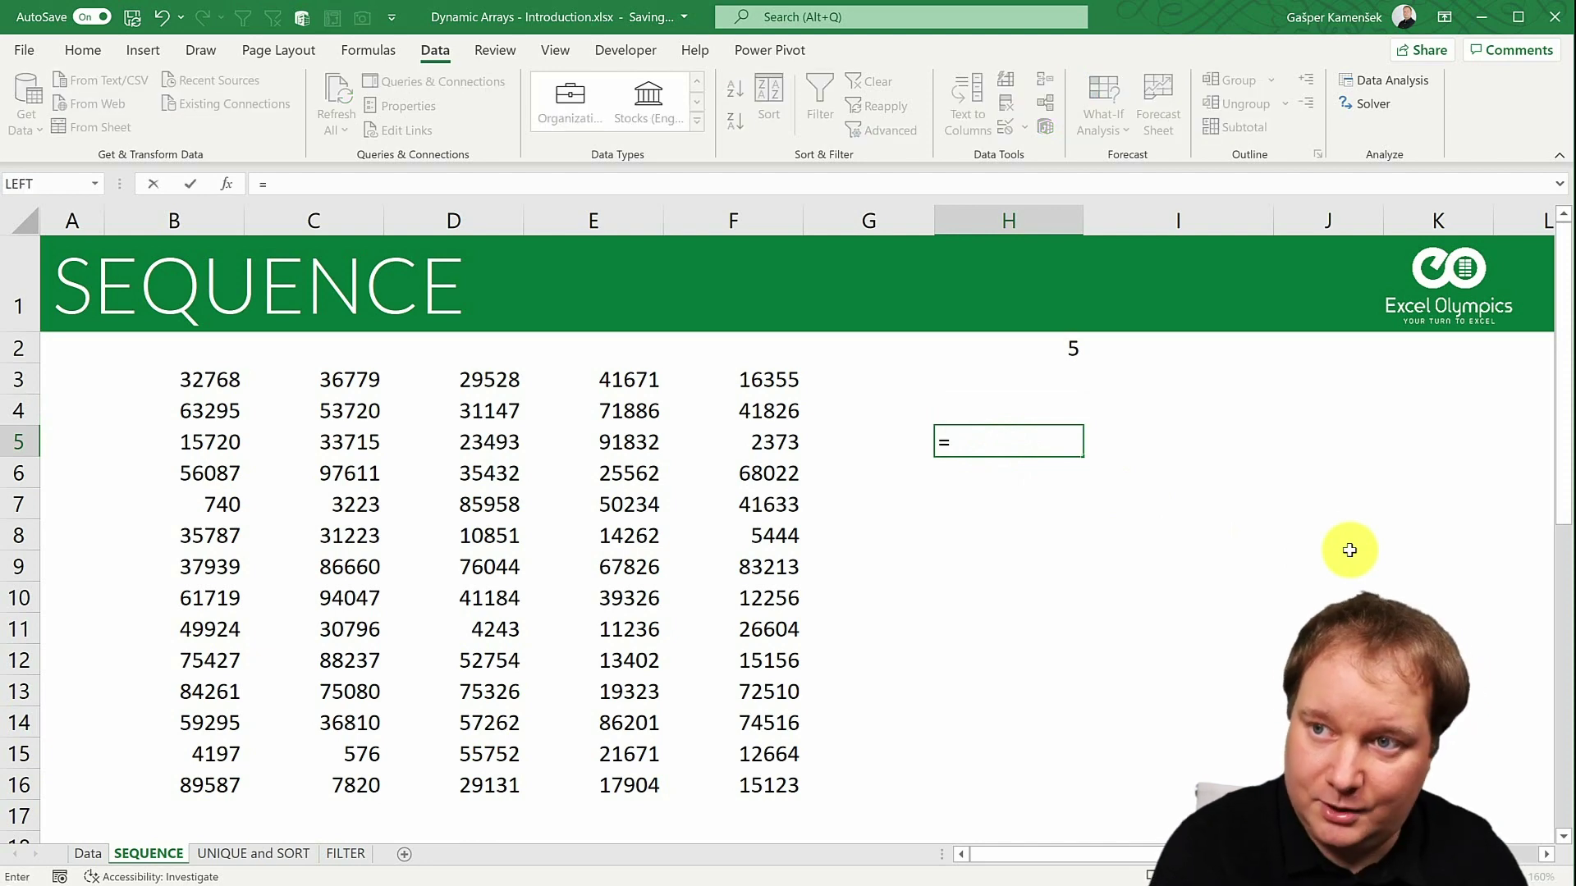
pyautogui.write('SUM(')
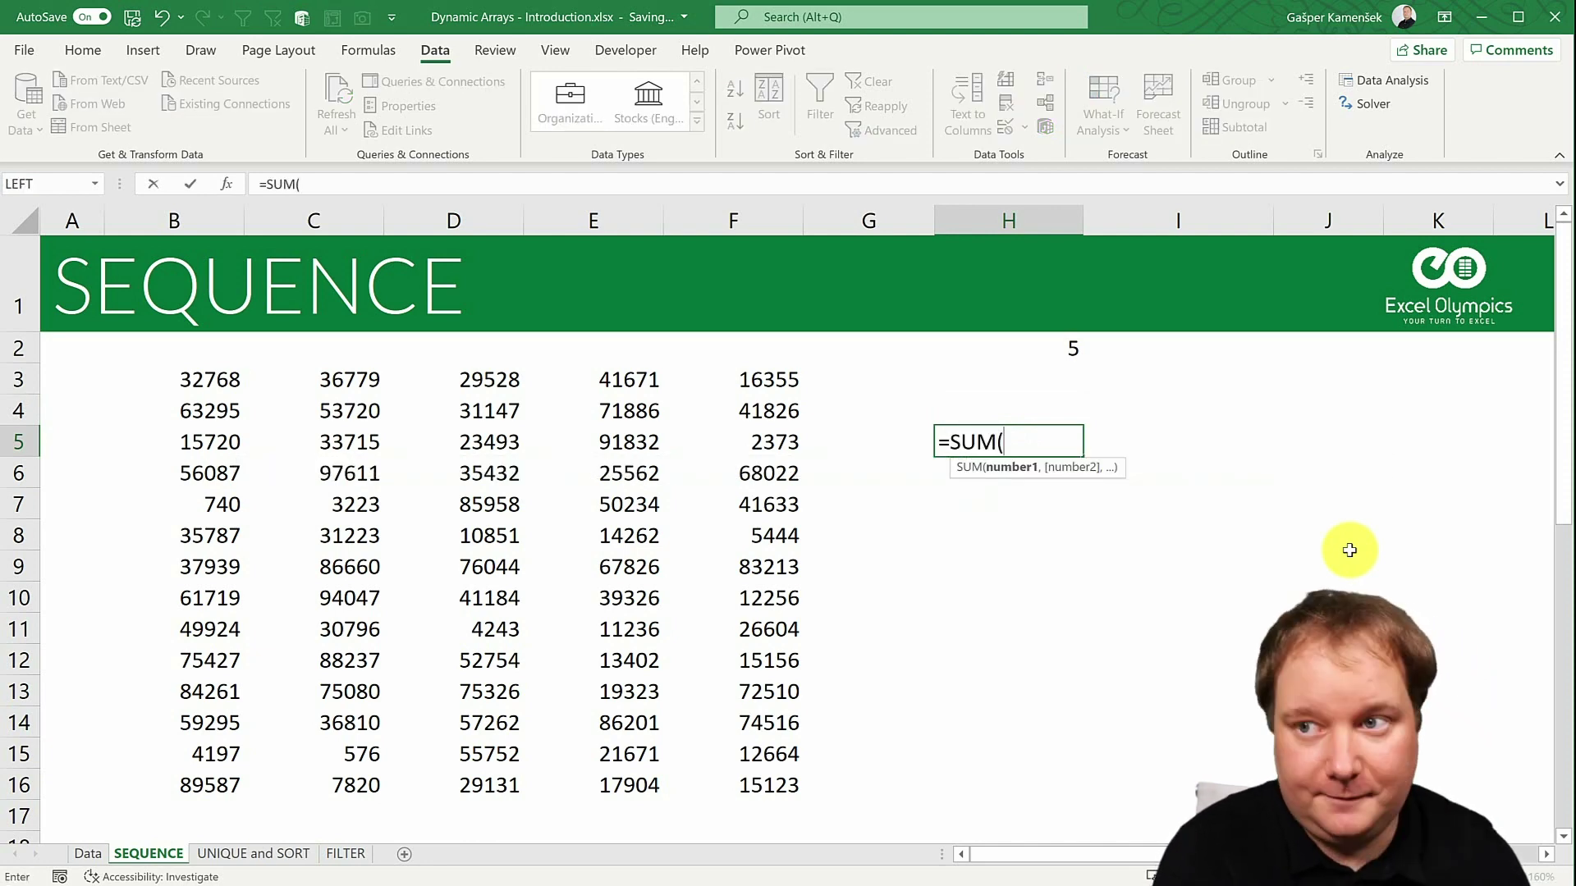
pyautogui.write('LARGE(')
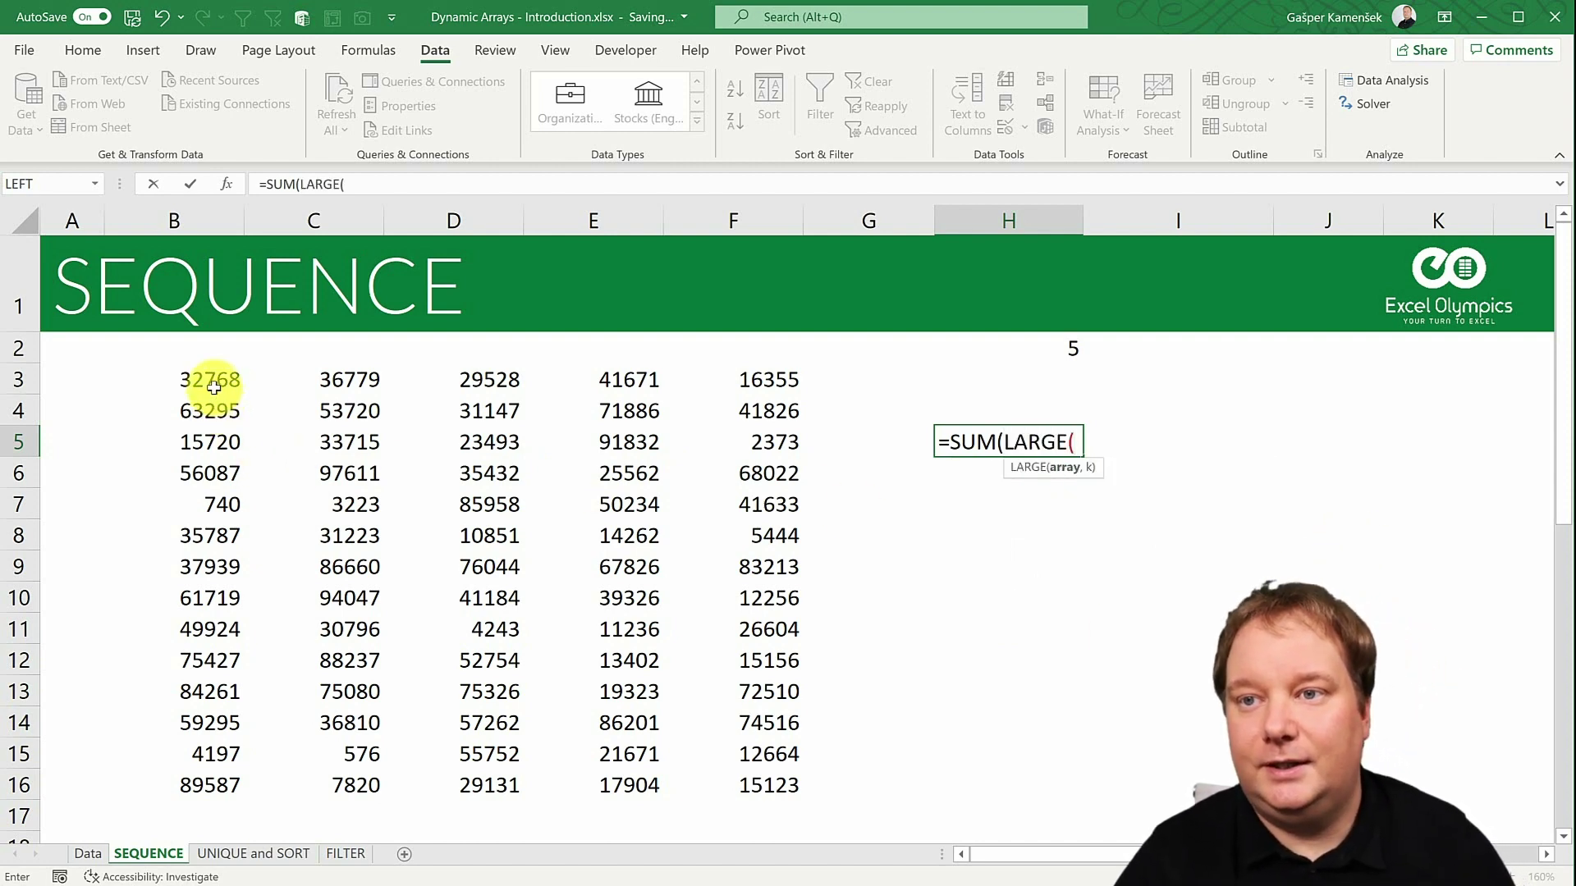
pyautogui.moveTo(211, 382); pyautogui.dragTo(784, 766)
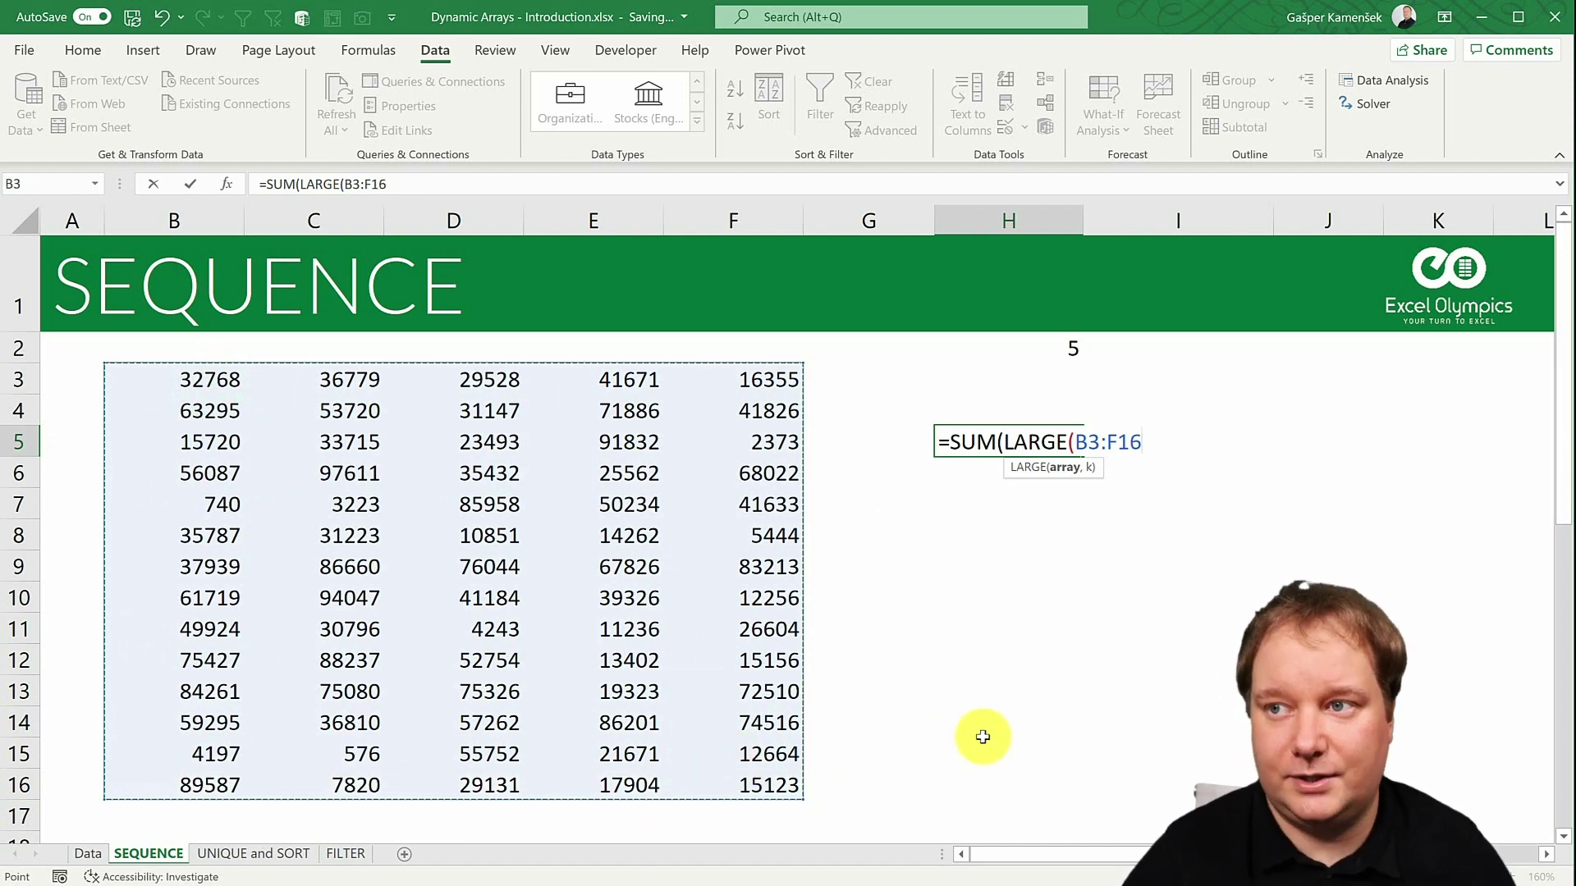
pyautogui.write(',')
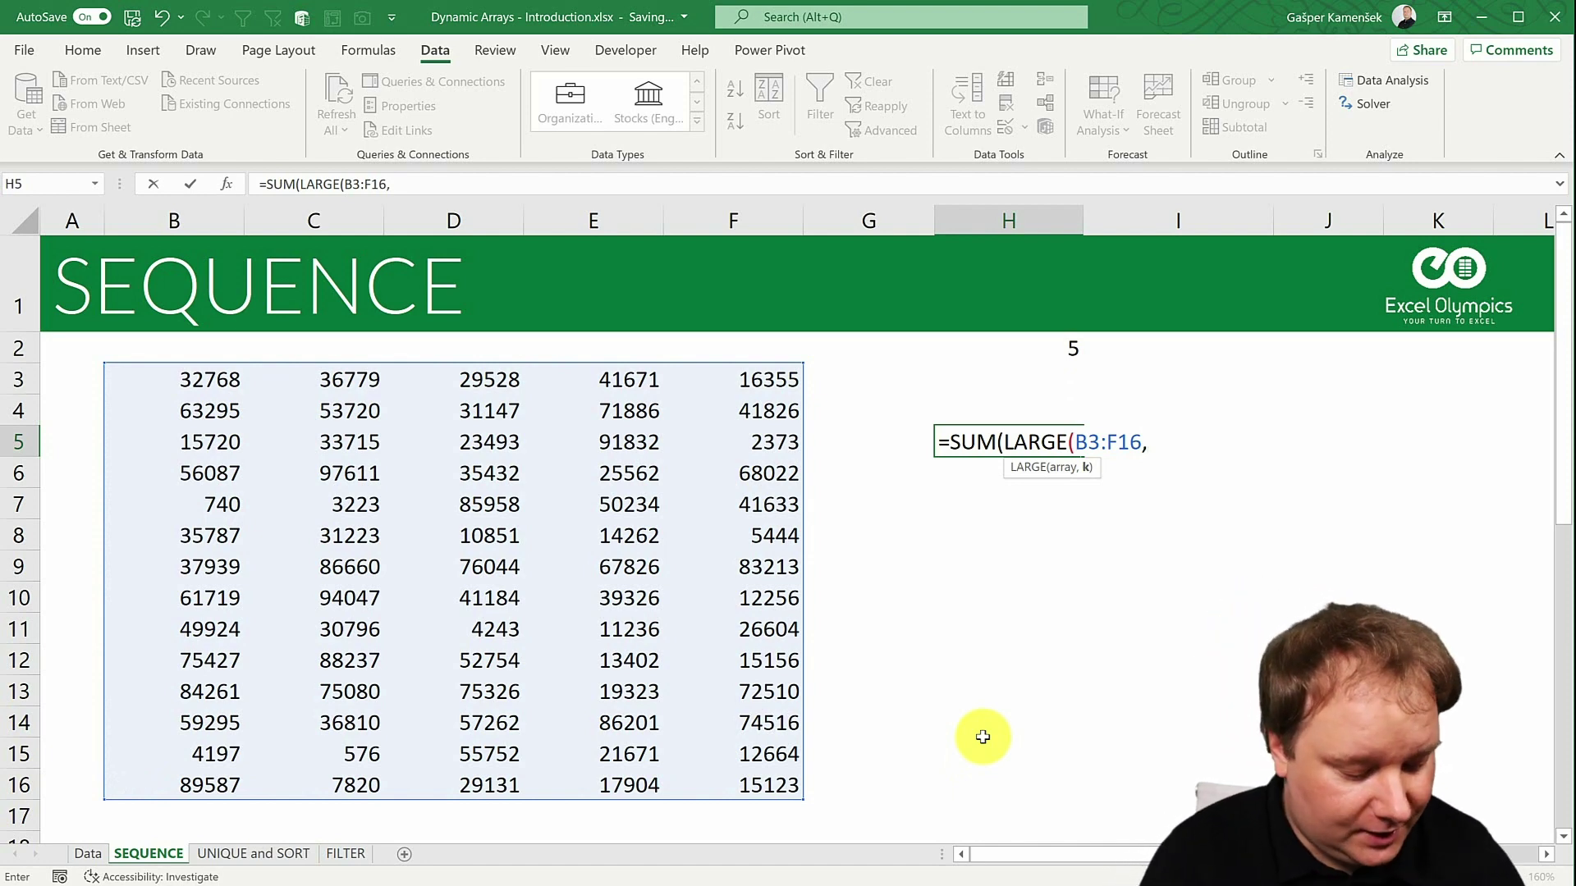
pyautogui.write('SEQ')
pyautogui.press('Tab')
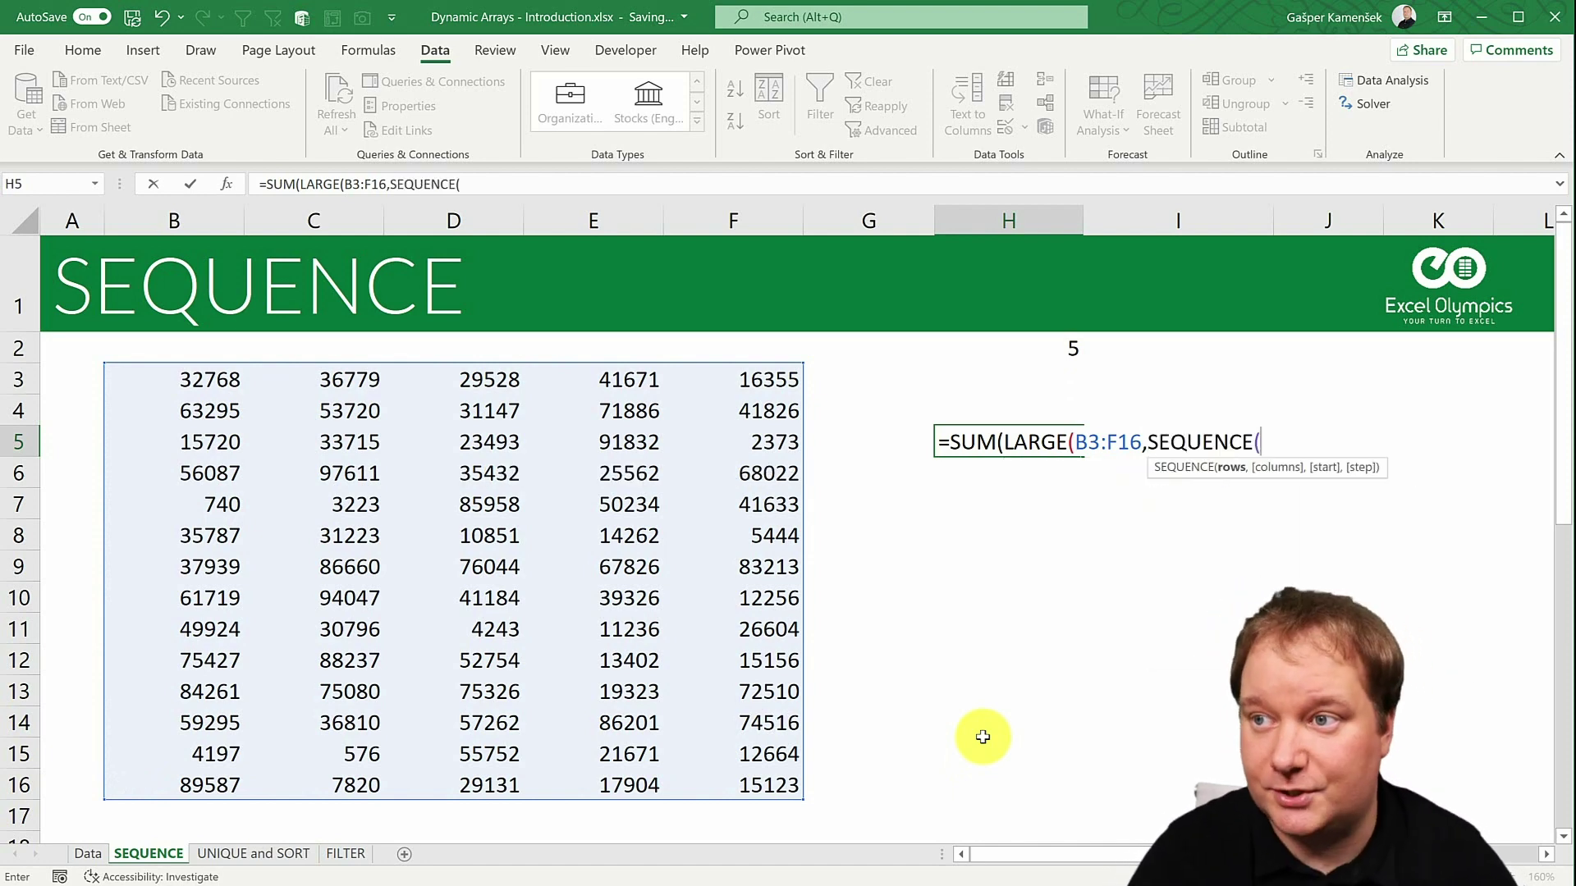
pyautogui.click(1049, 349)
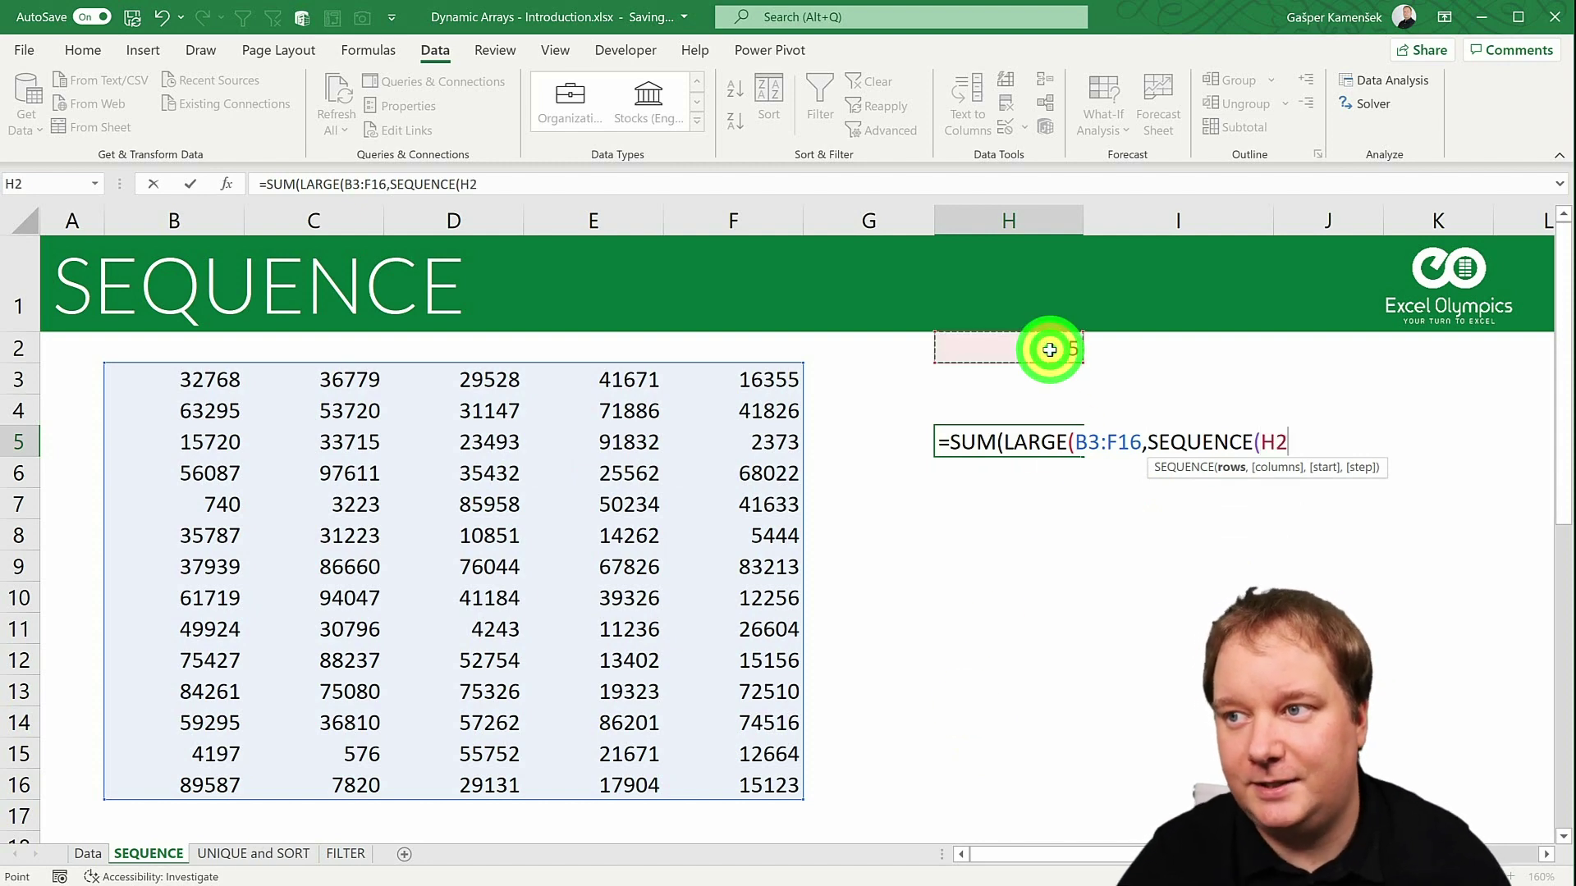
pyautogui.write(')))')
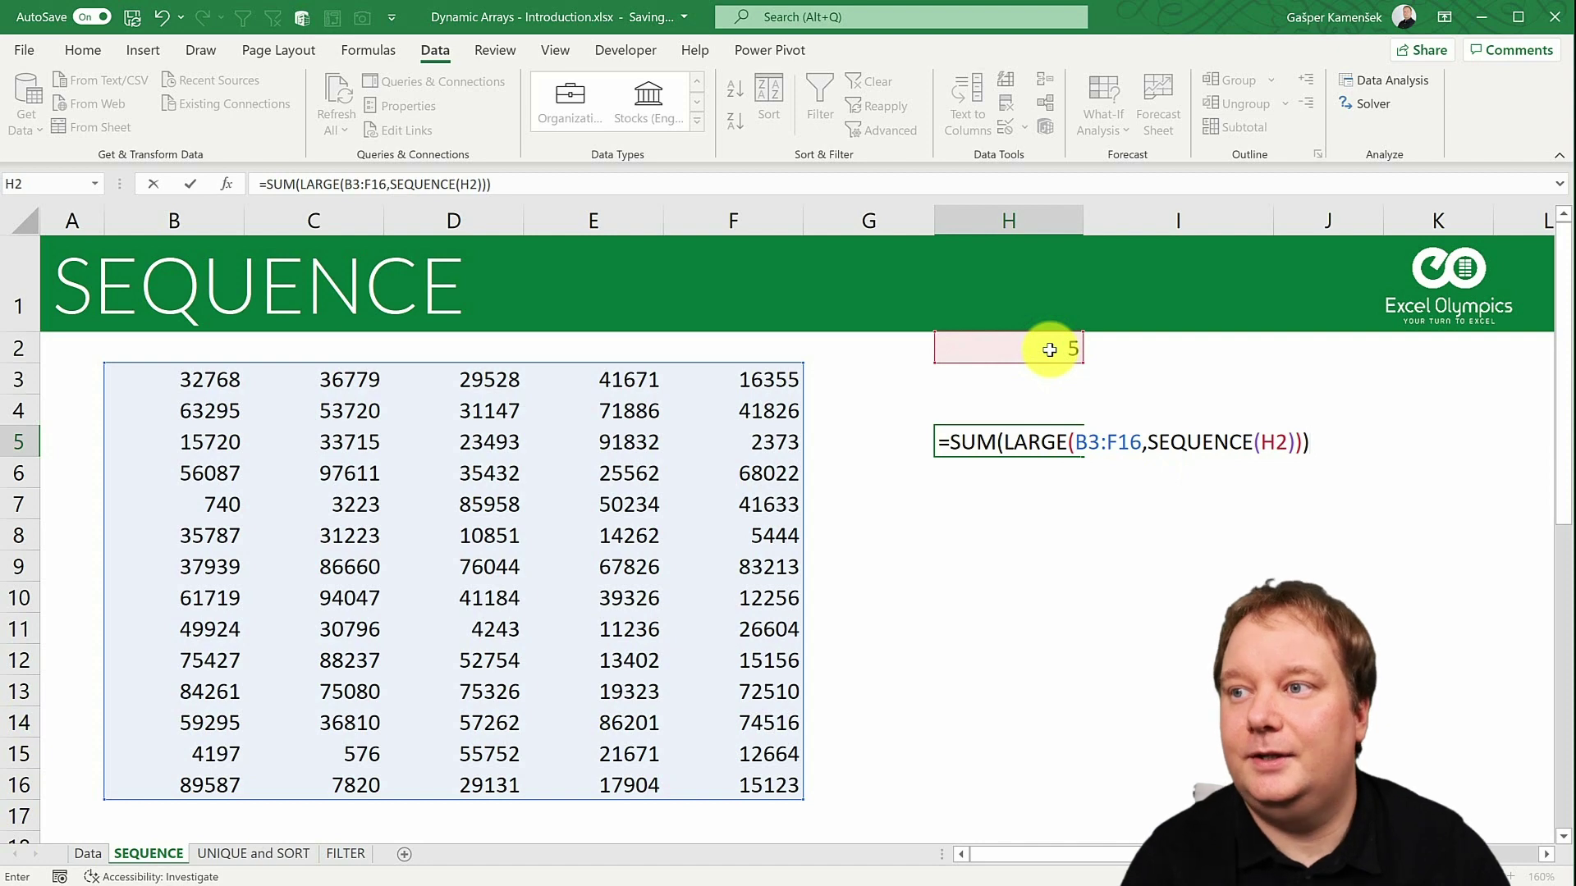
pyautogui.hotkey('ctrl', 'Return')
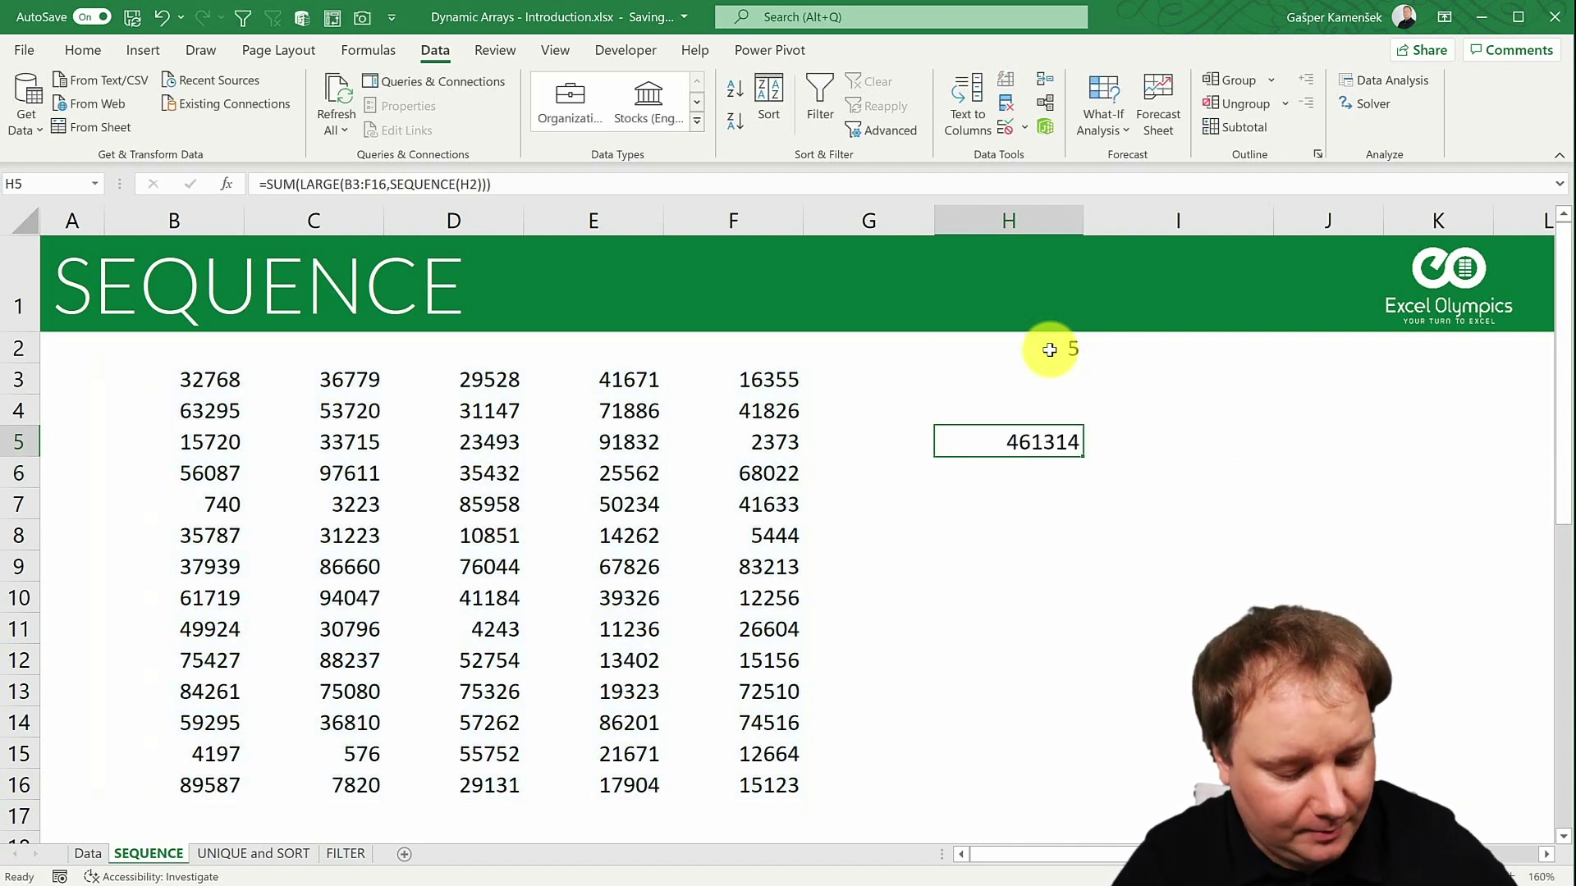
# - Test the H5 formula by choosing 10 and 24 from cell H2's list, and return H2 to 5
pyautogui.click(1061, 349)
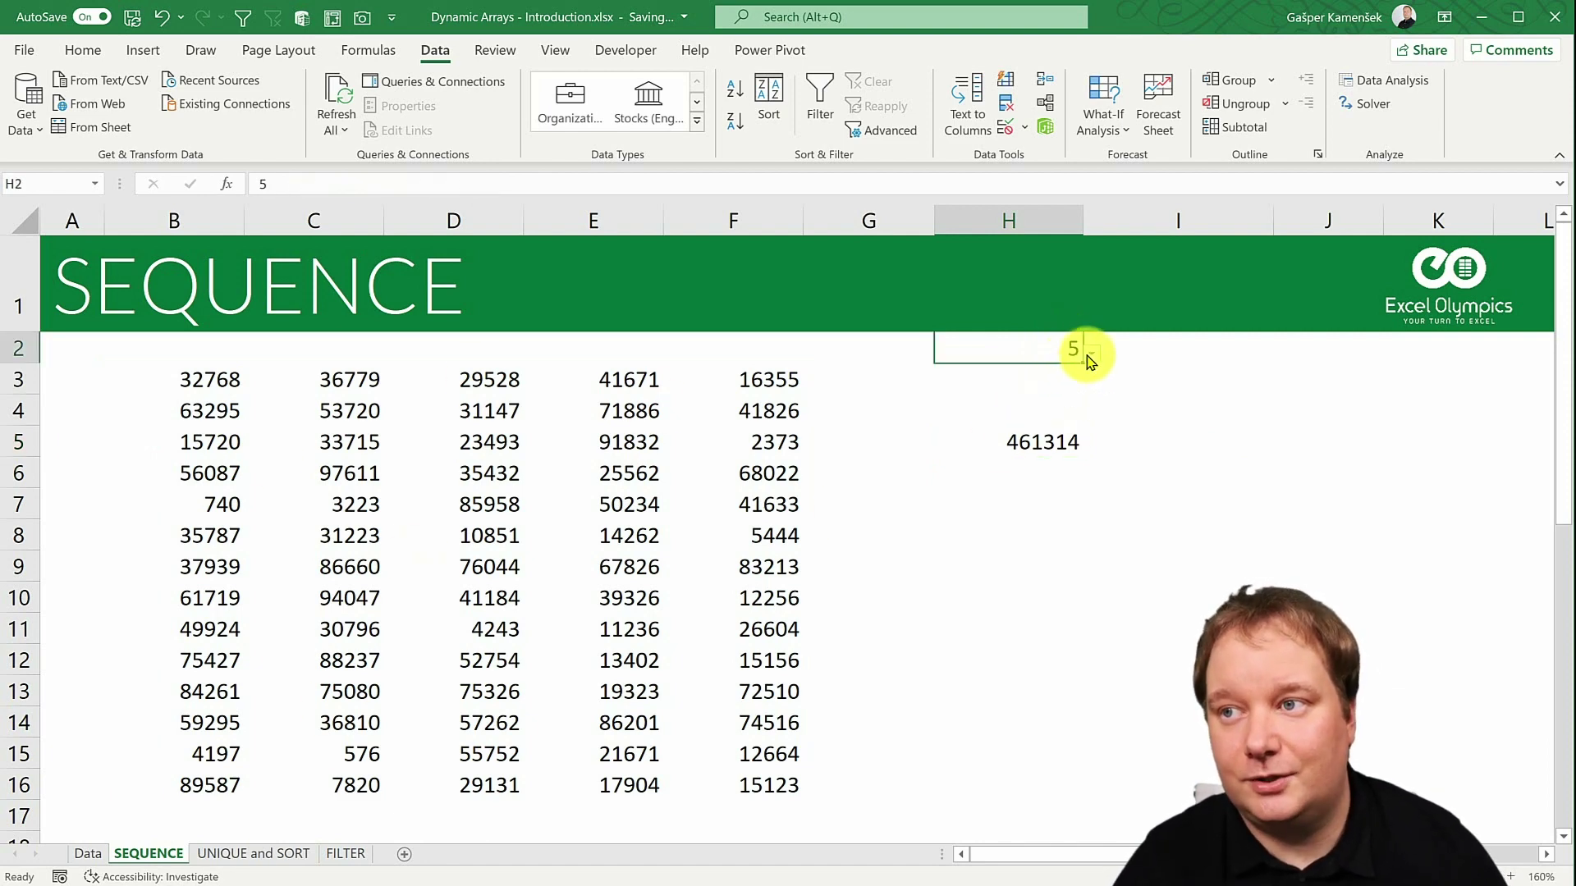
pyautogui.click(1091, 351)
pyautogui.click(1043, 398)
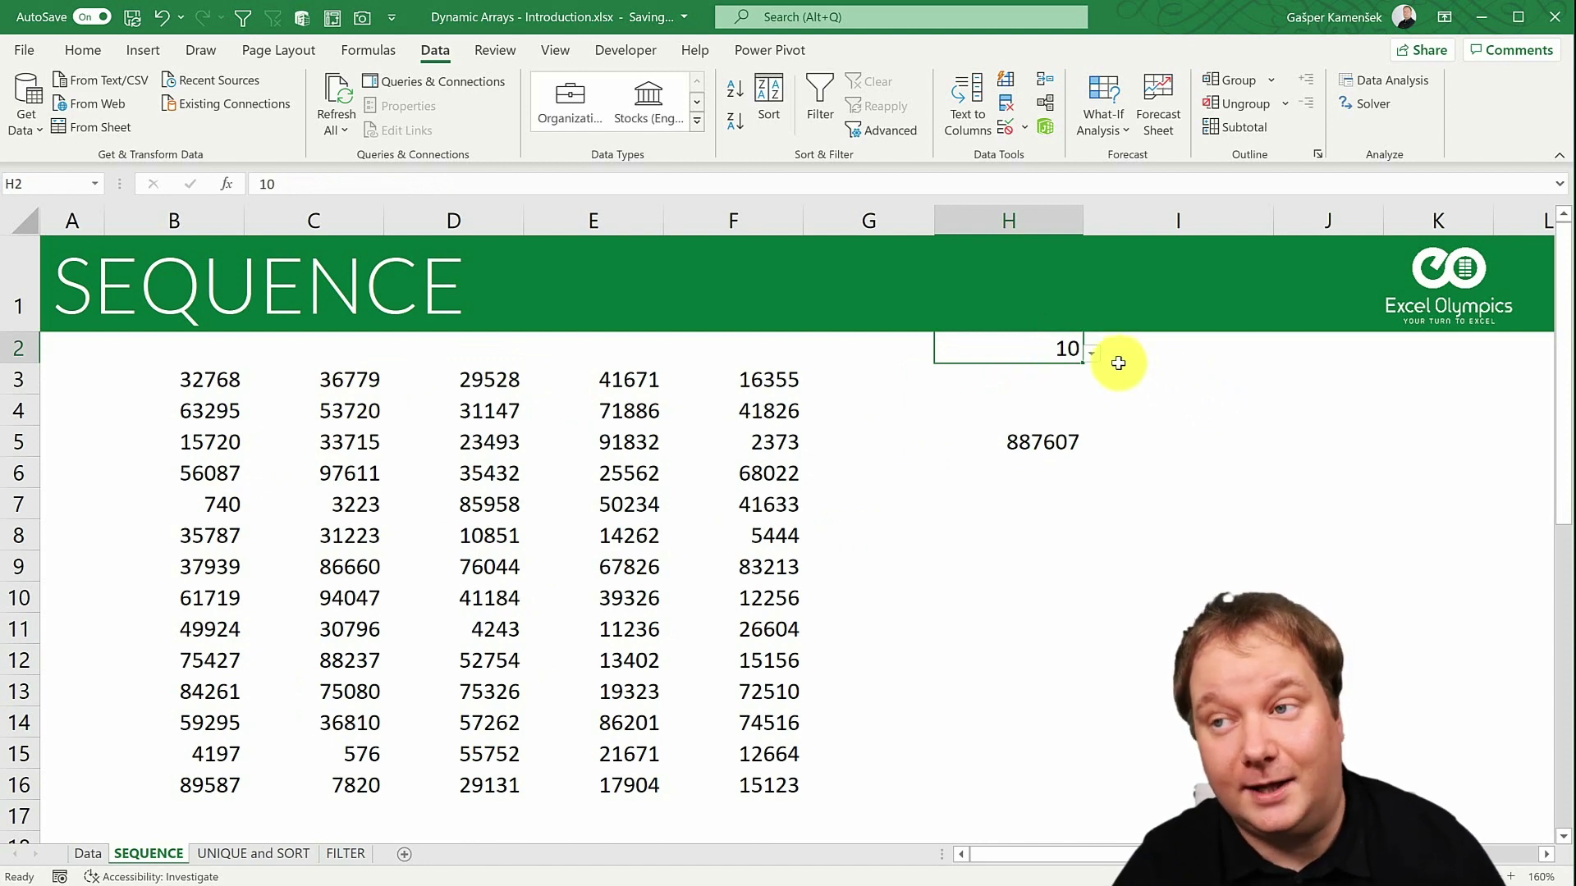
pyautogui.click(1093, 352)
pyautogui.click(1030, 421)
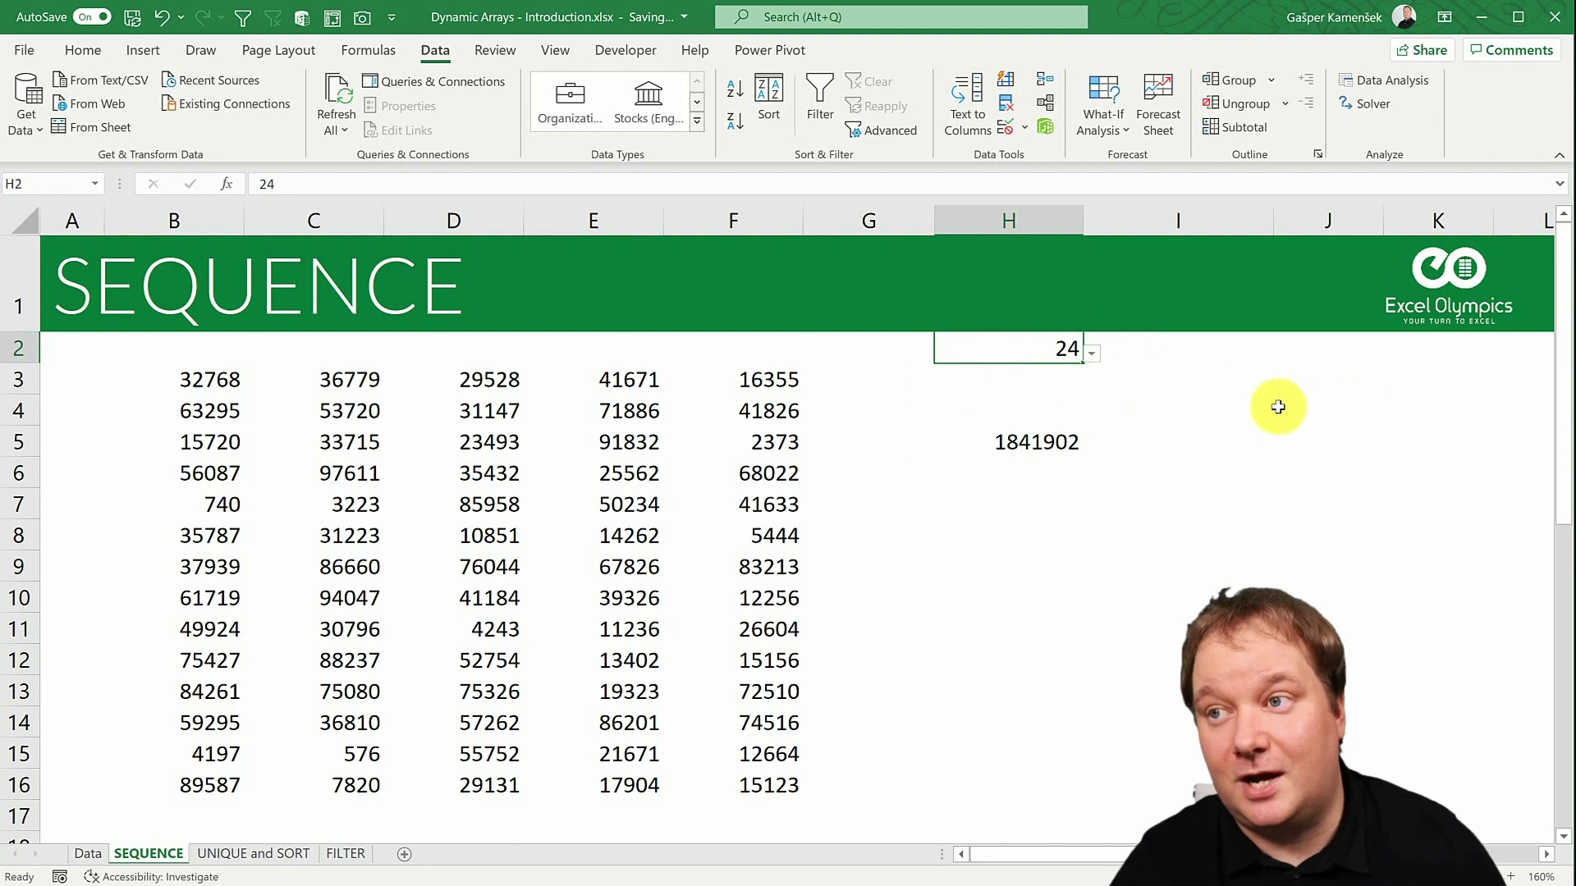
pyautogui.click(1013, 440)
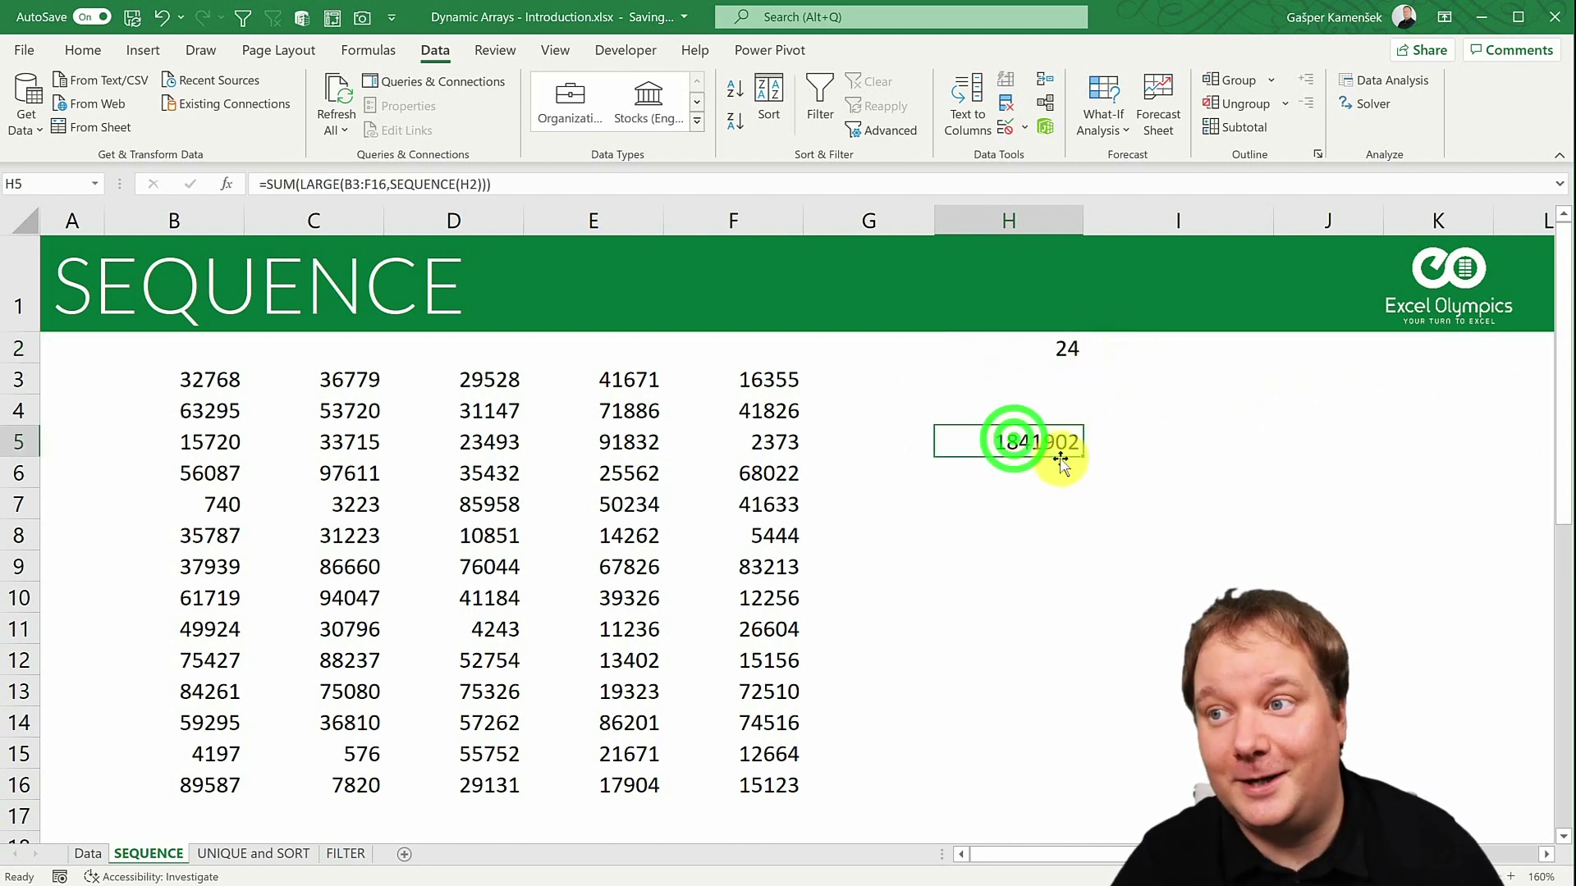
pyautogui.click(1031, 341)
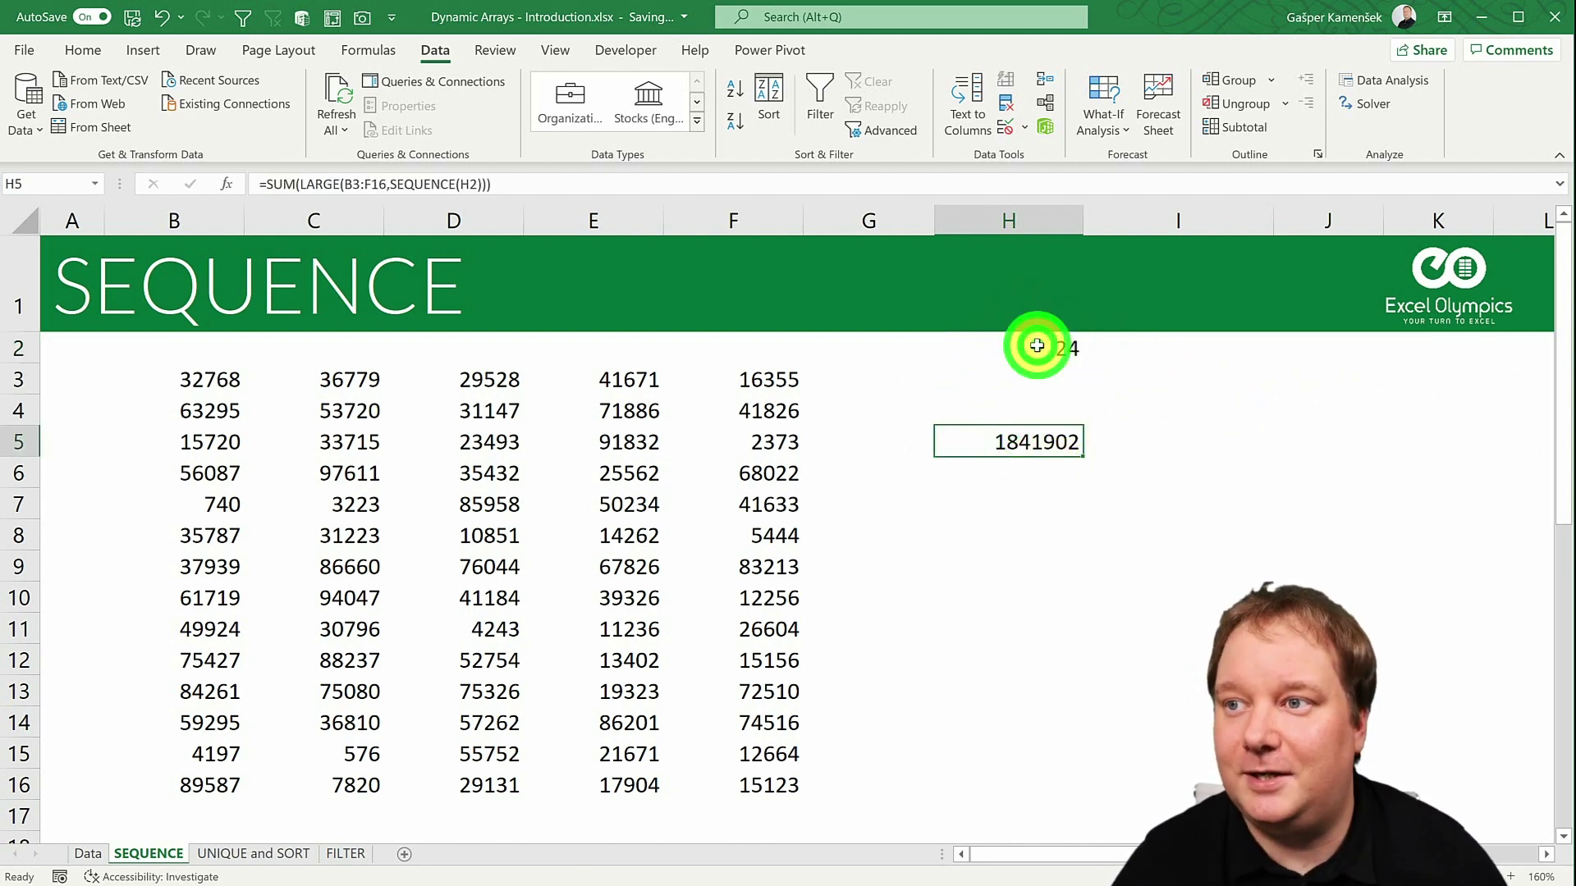
pyautogui.click(1090, 350)
pyautogui.click(1002, 390)
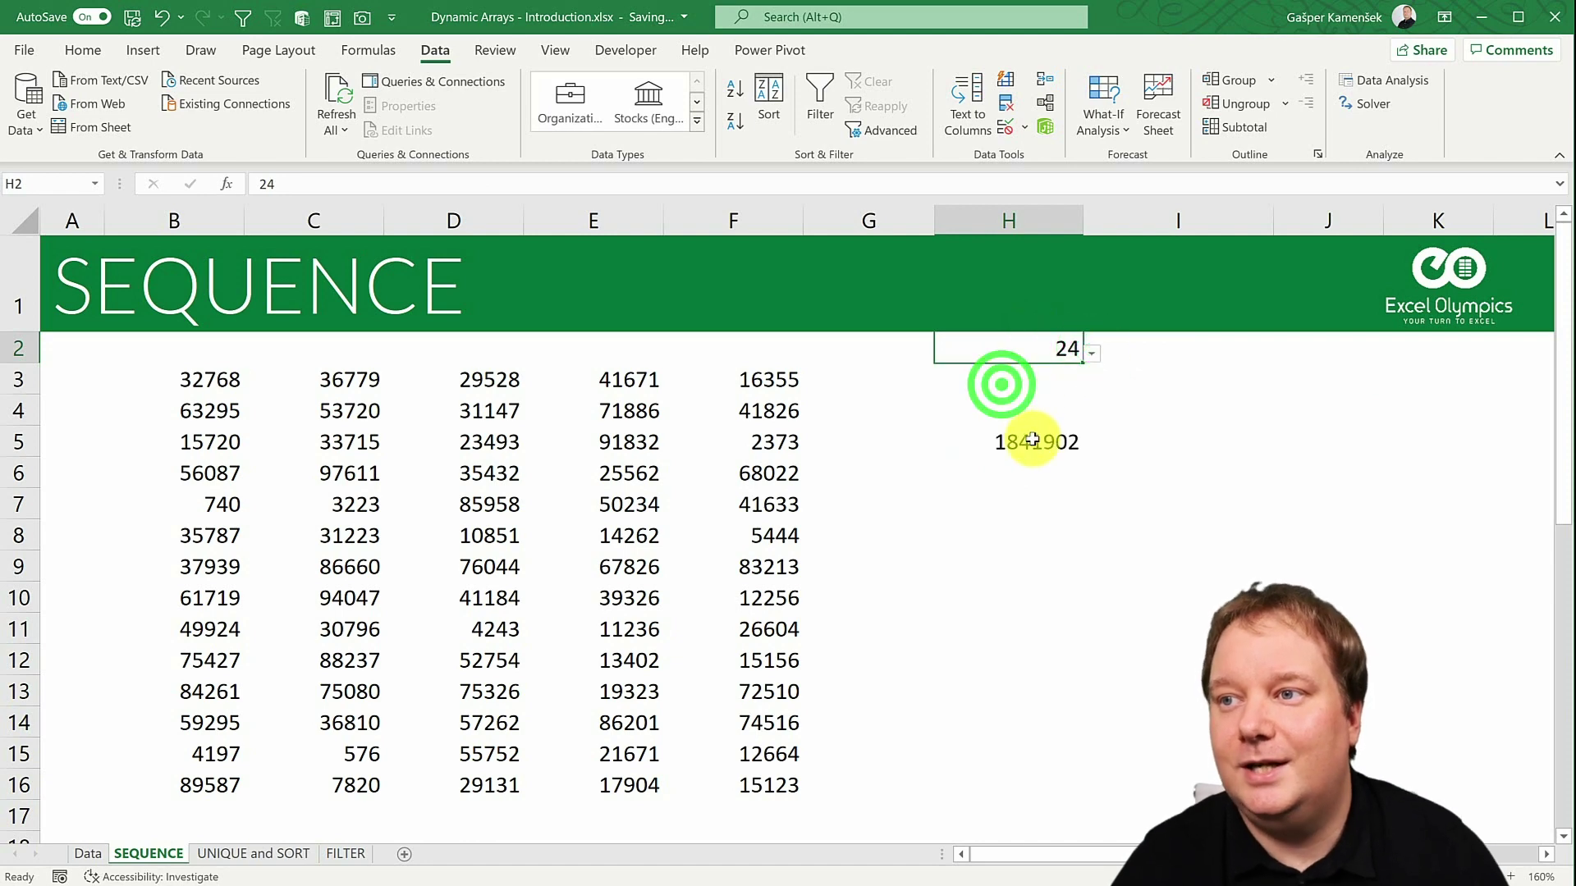
# - Step through cell H5's formula with Evaluate Formula until the LARGE part is resolved, and close the evaluation
pyautogui.click(1027, 438)
pyautogui.click(358, 53)
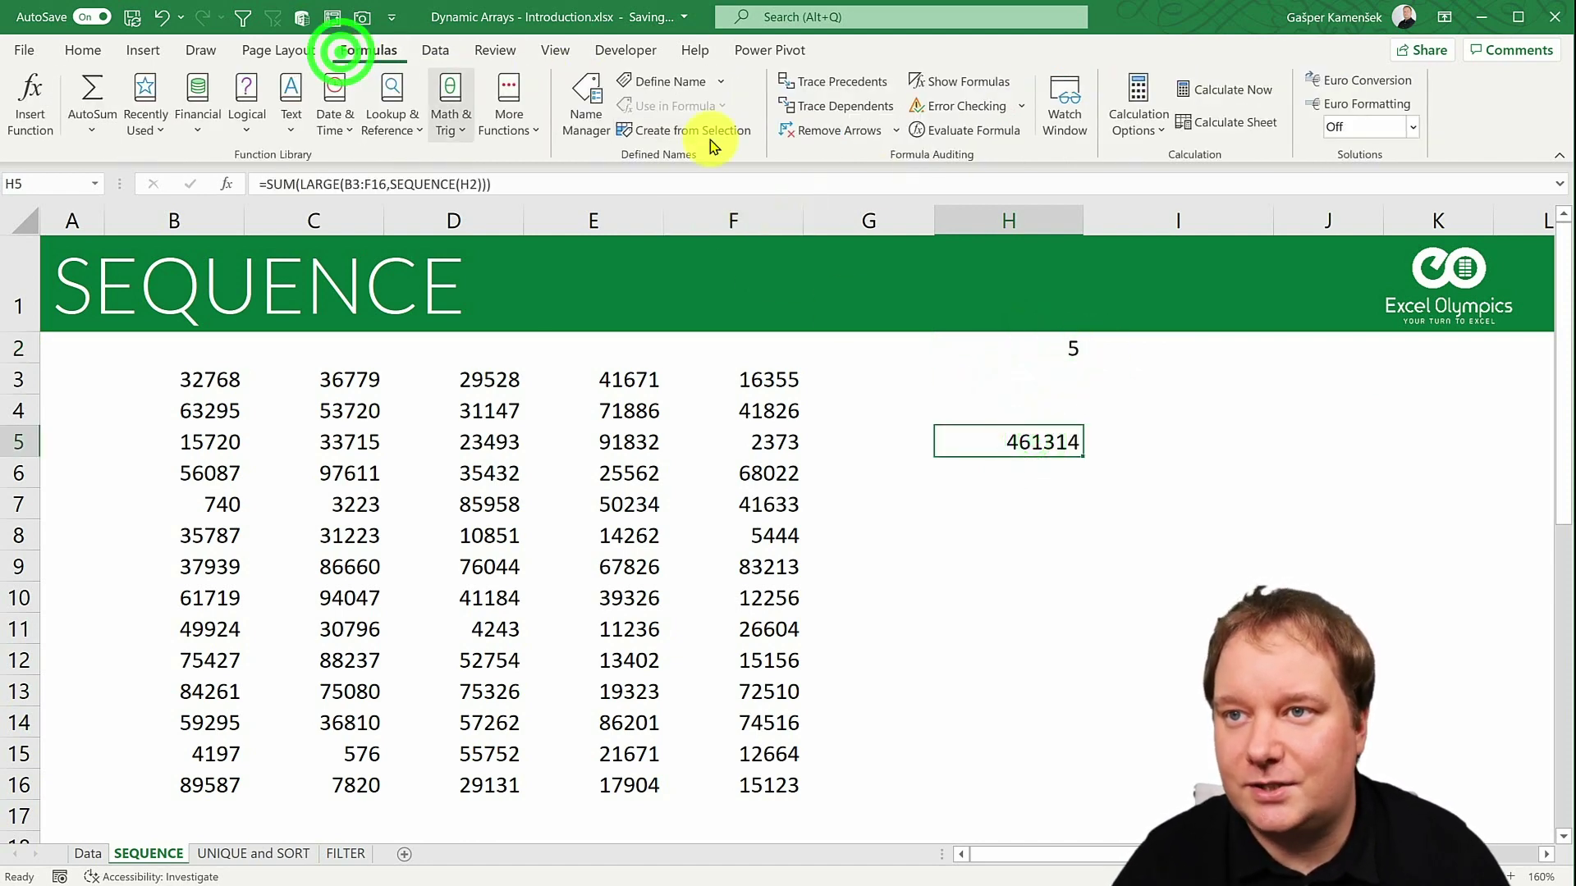
pyautogui.click(952, 132)
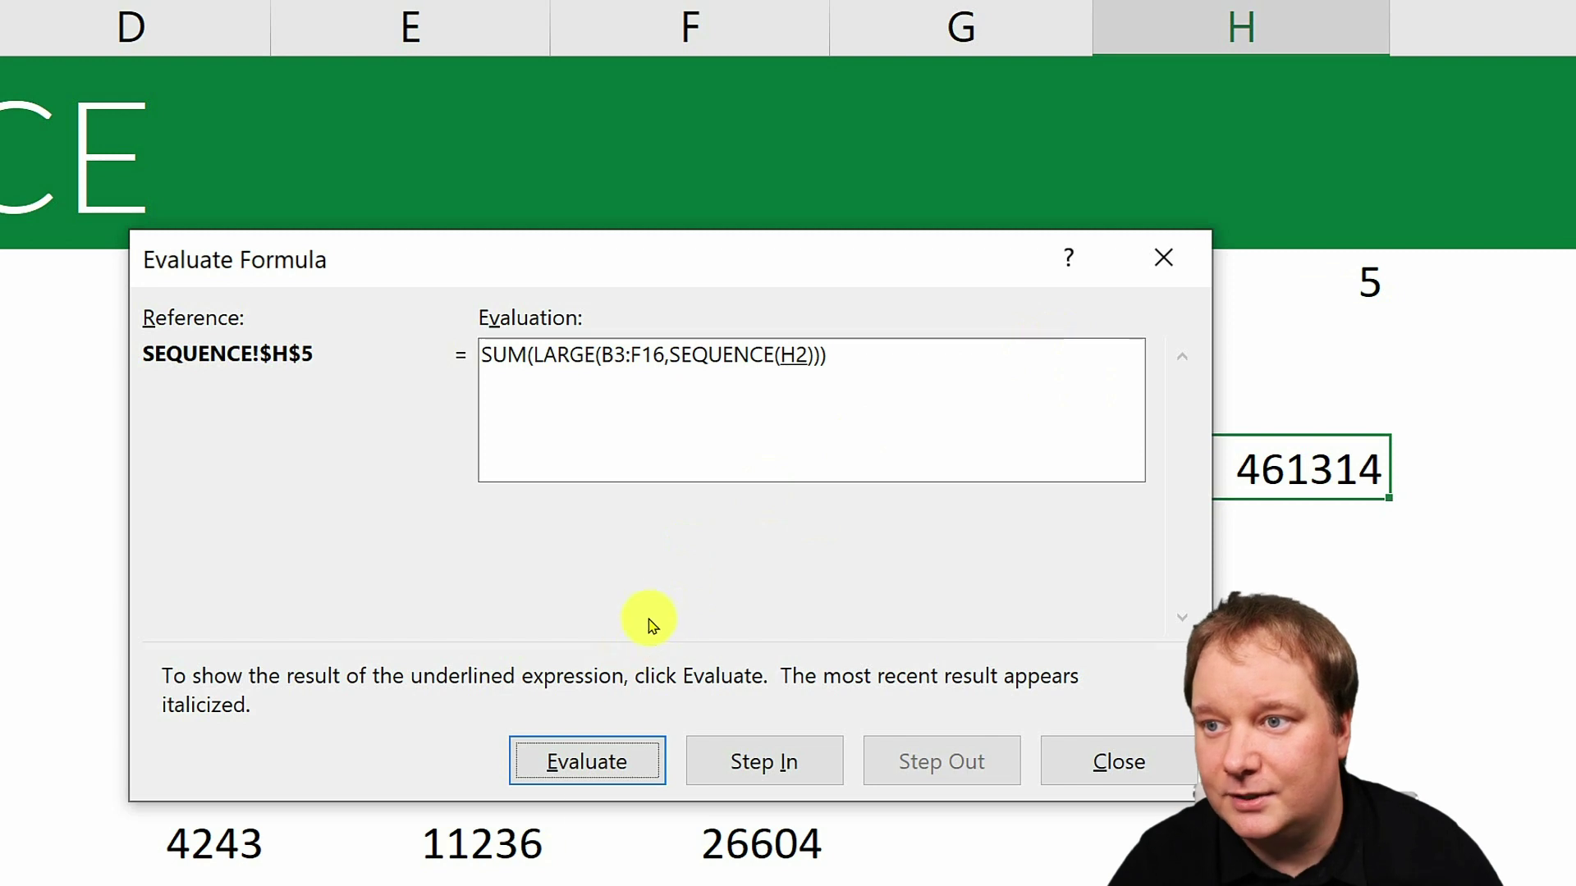
pyautogui.click(666, 594)
pyautogui.click(666, 594)
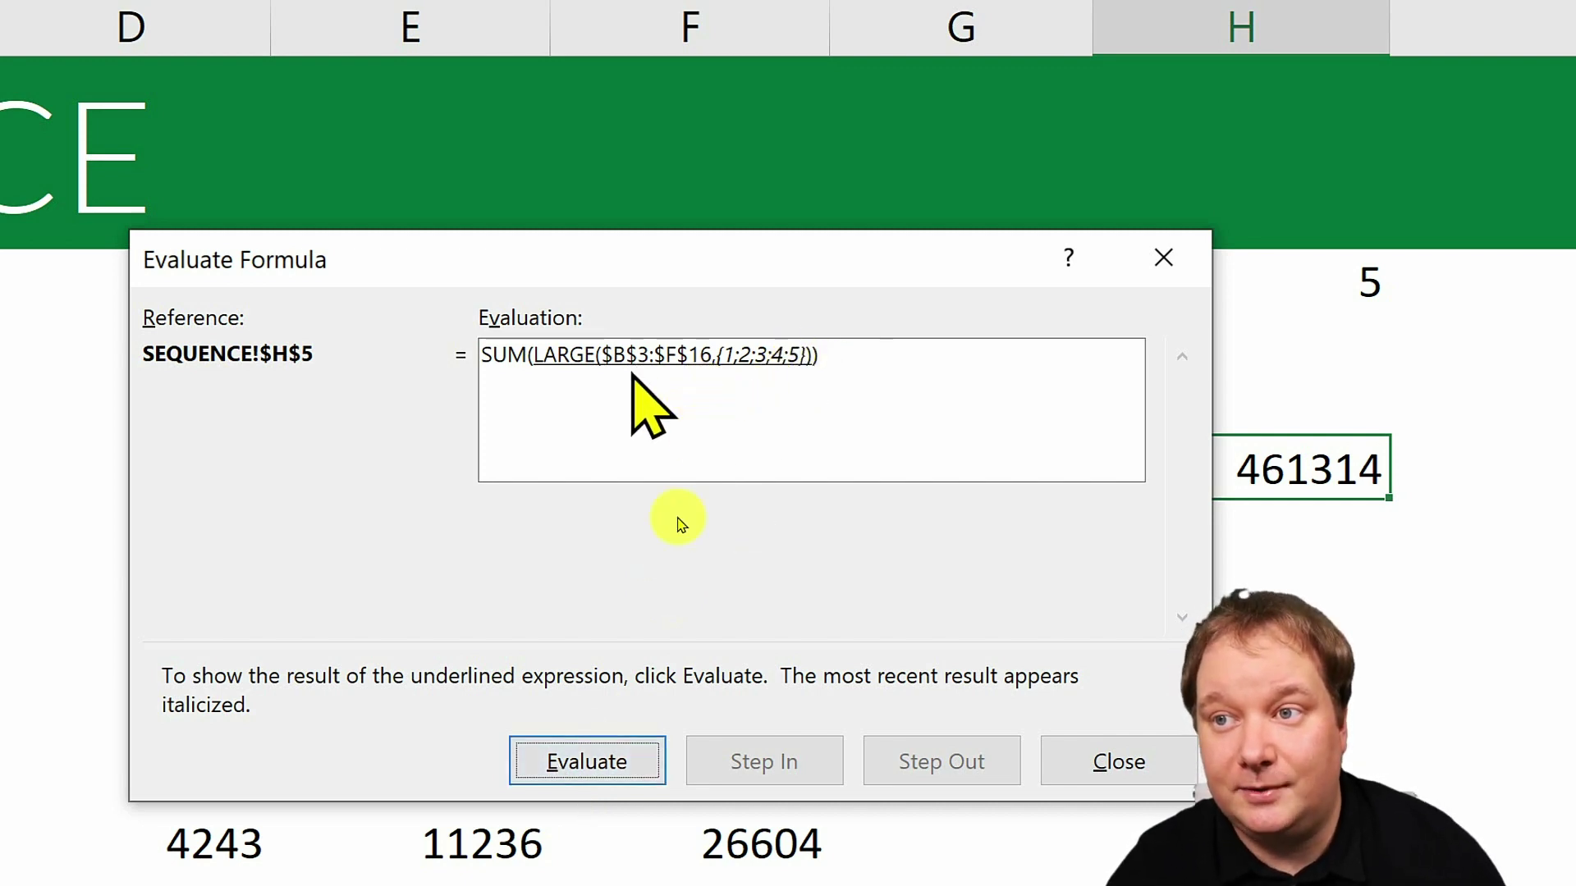
pyautogui.click(678, 596)
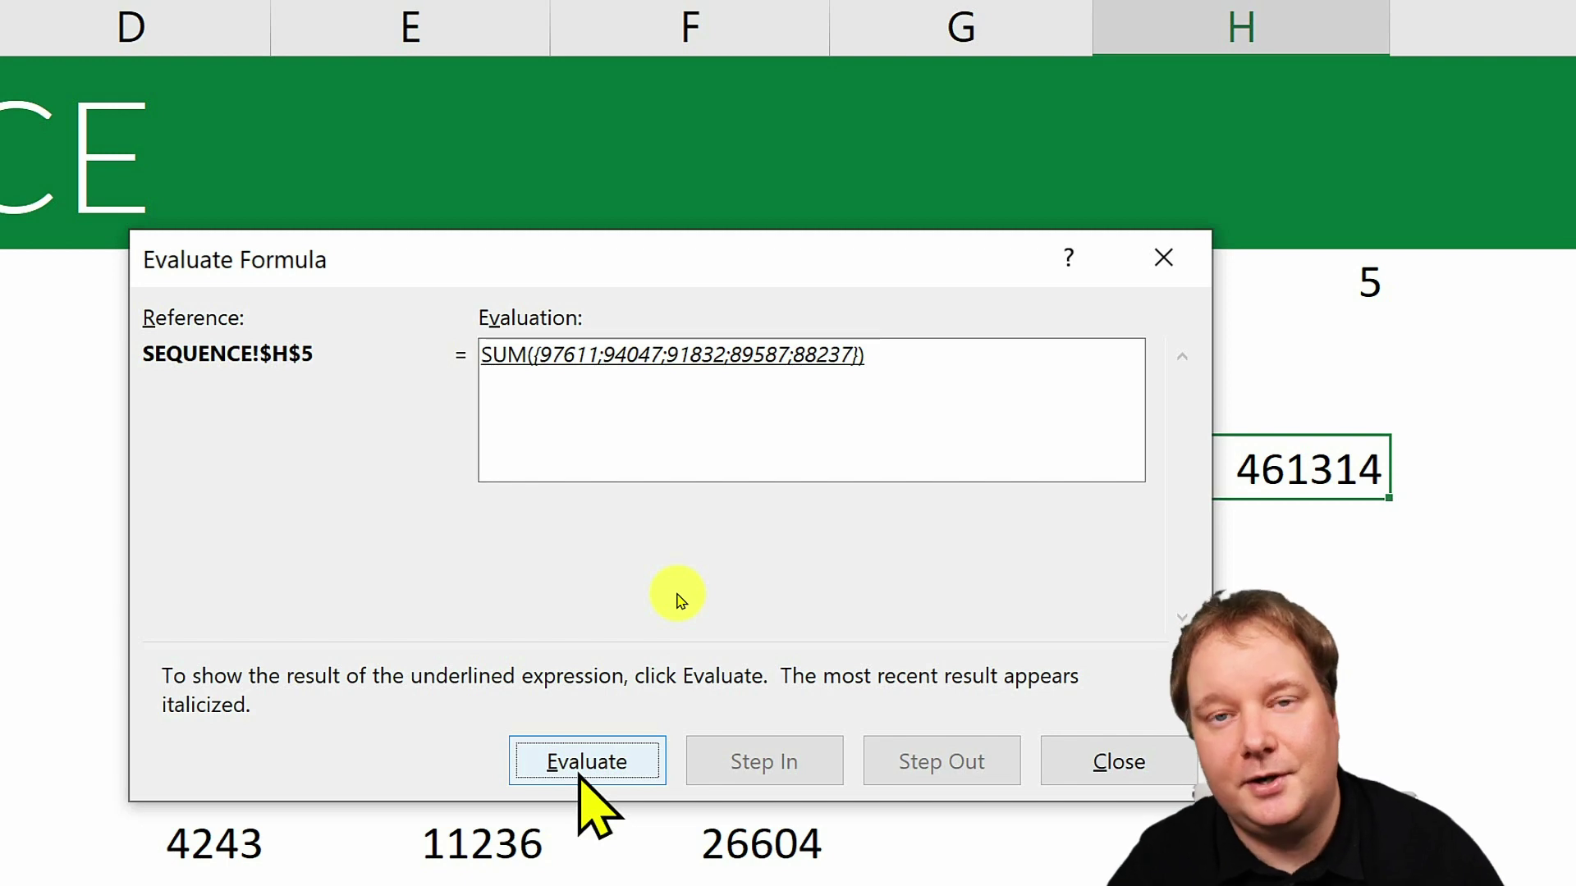
pyautogui.click(968, 584)
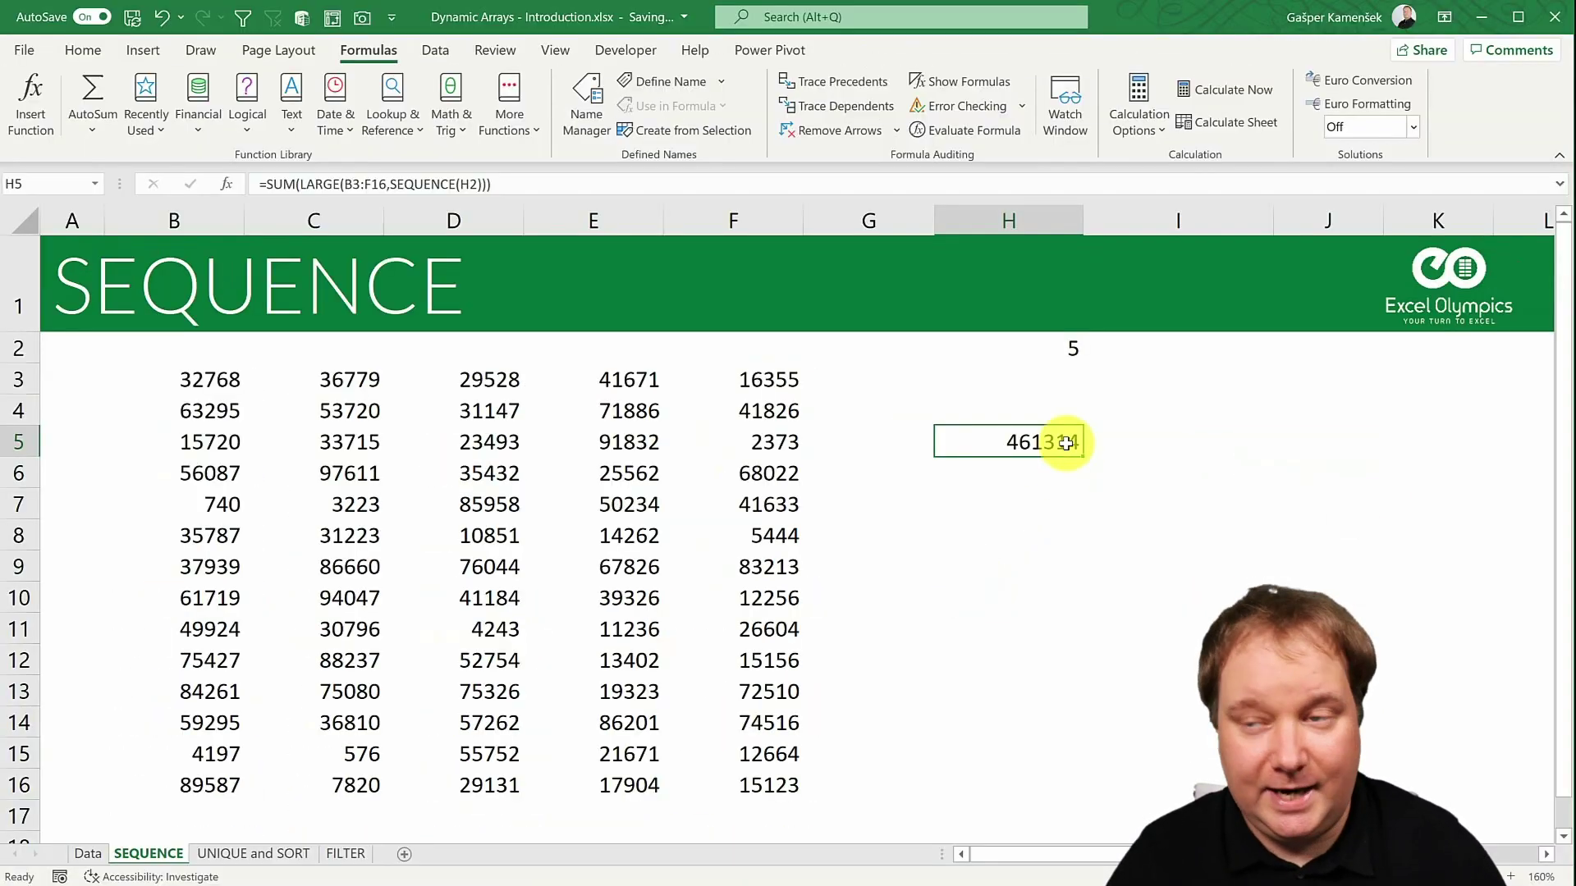
# - Examine cell H2 and the SEQUENCE(H2) argument inside cell H5's formula, leaving the formula as it is
pyautogui.click(1057, 356)
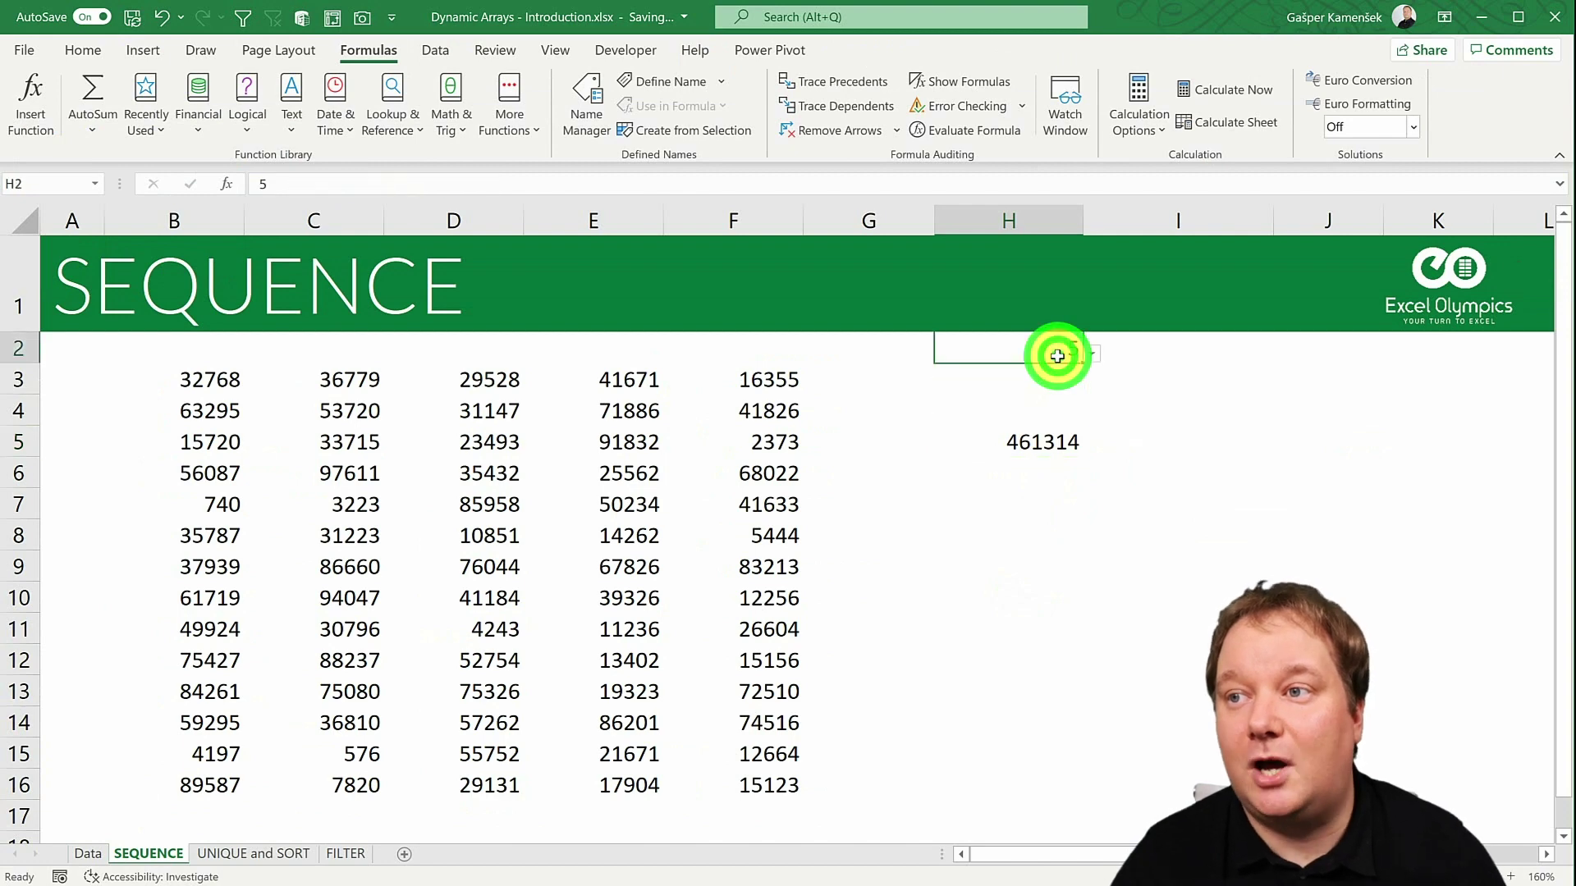
pyautogui.click(1061, 445)
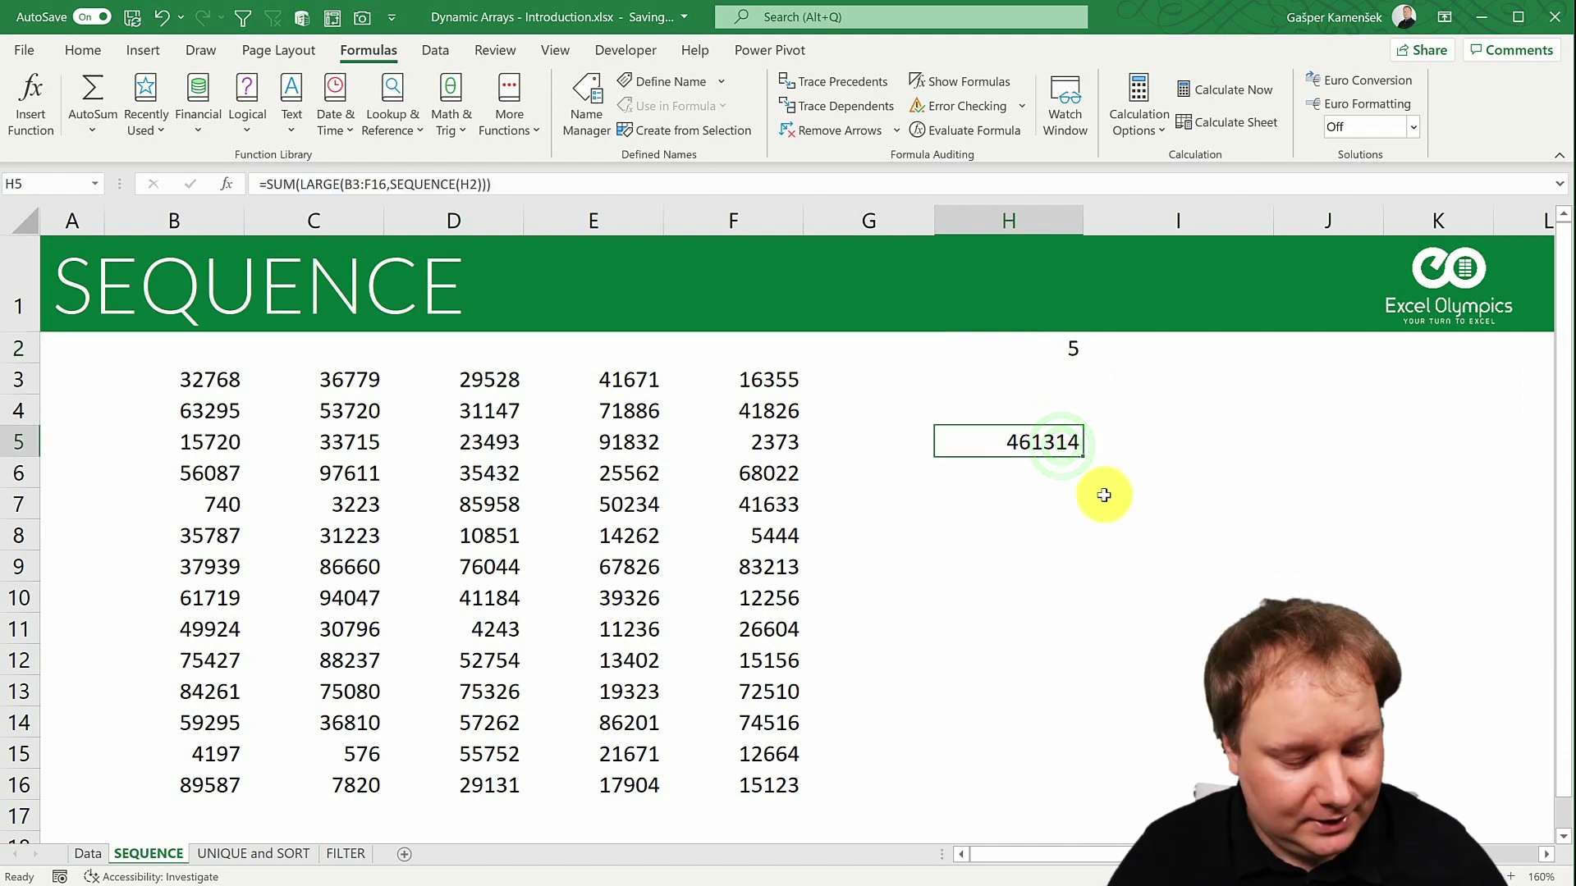
pyautogui.press('F2')
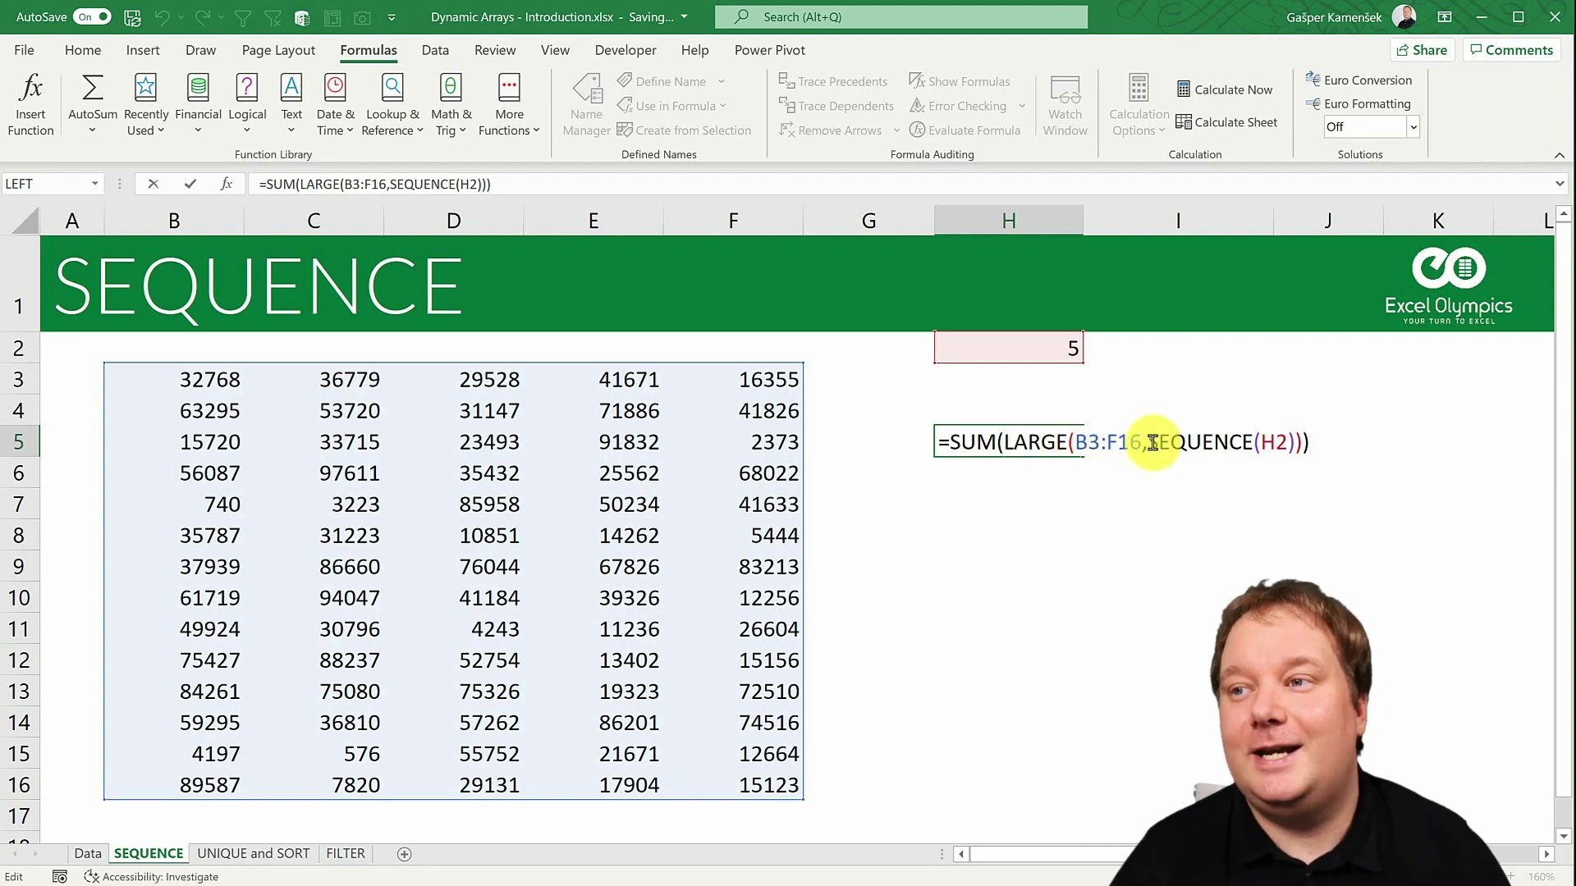
pyautogui.moveTo(1147, 443); pyautogui.dragTo(1289, 443)
pyautogui.hotkey('ctrl', 'Return')
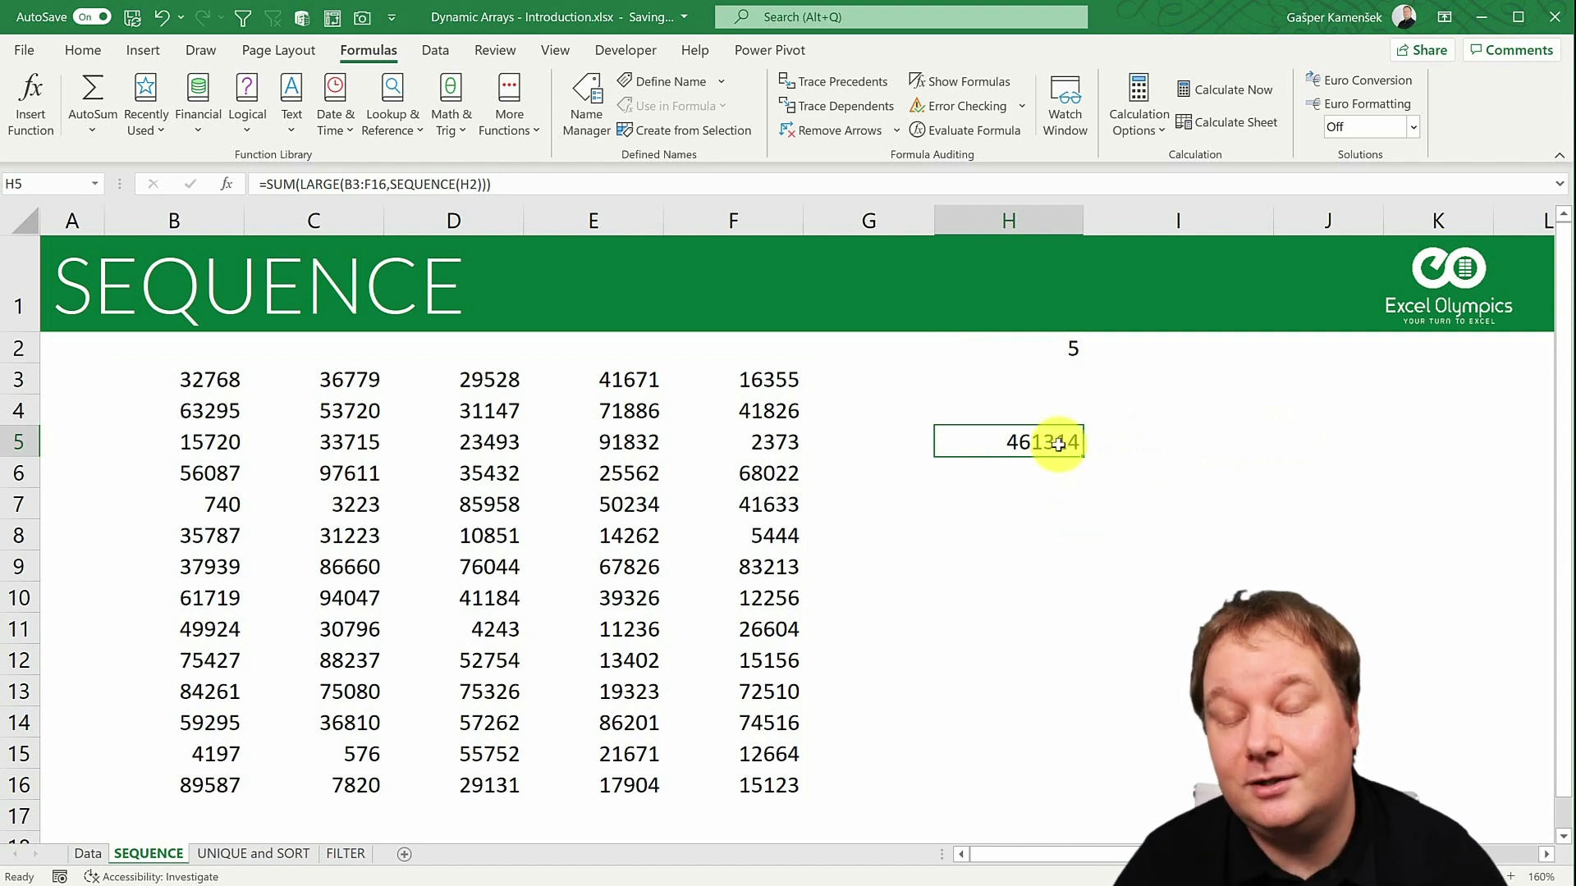
# - Switch to the UNIQUE and SORT sheet and review the Country and Have Gone? columns of the countries table
pyautogui.click(281, 852)
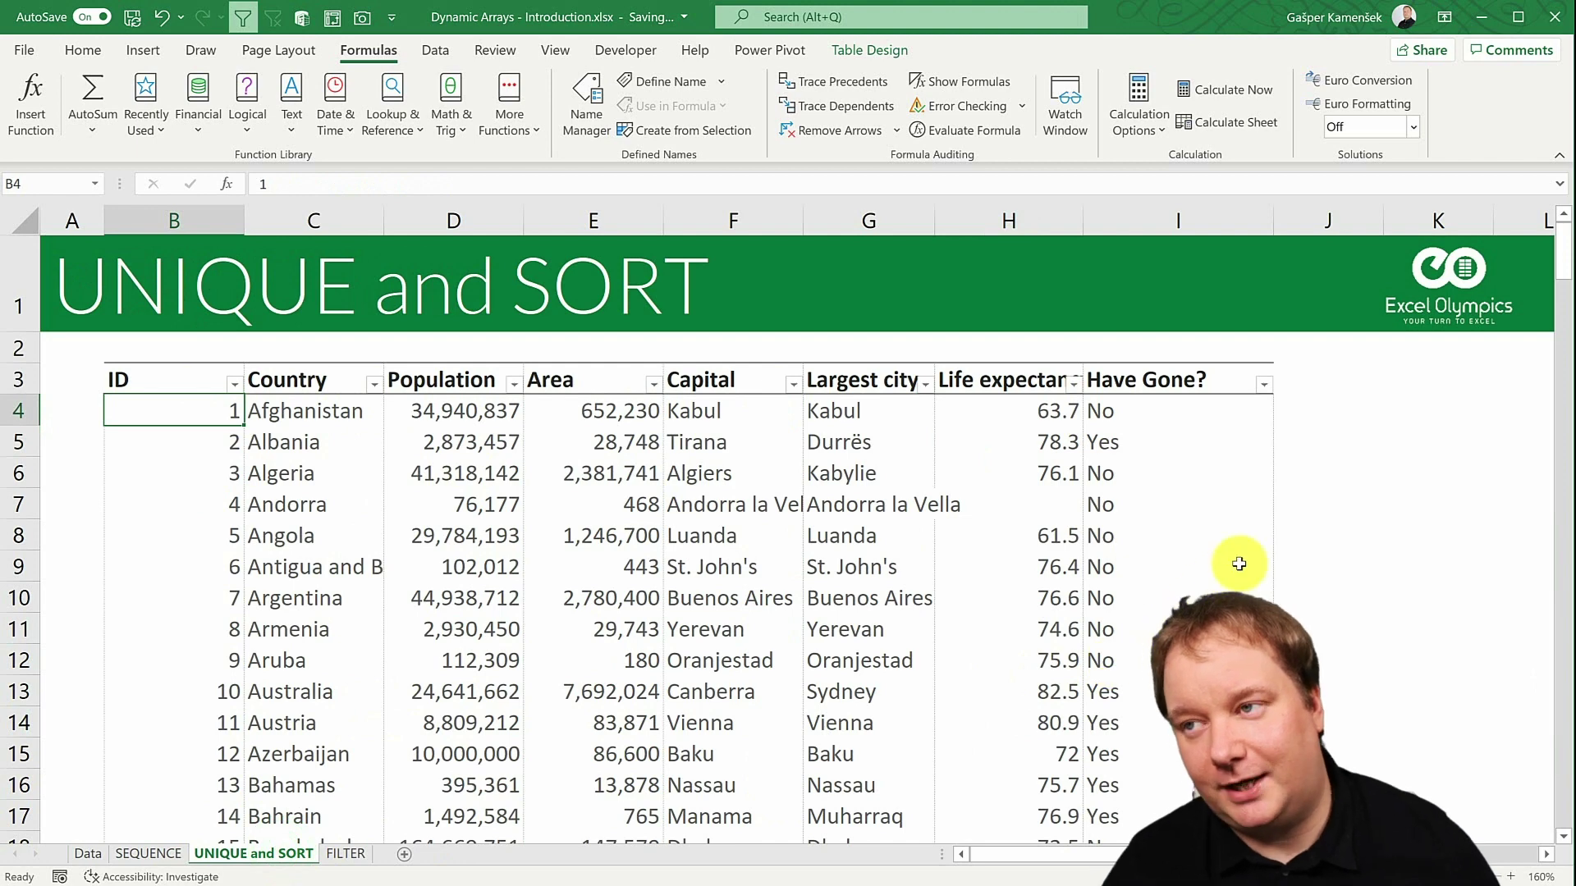
pyautogui.scroll(-3, 1238, 564)
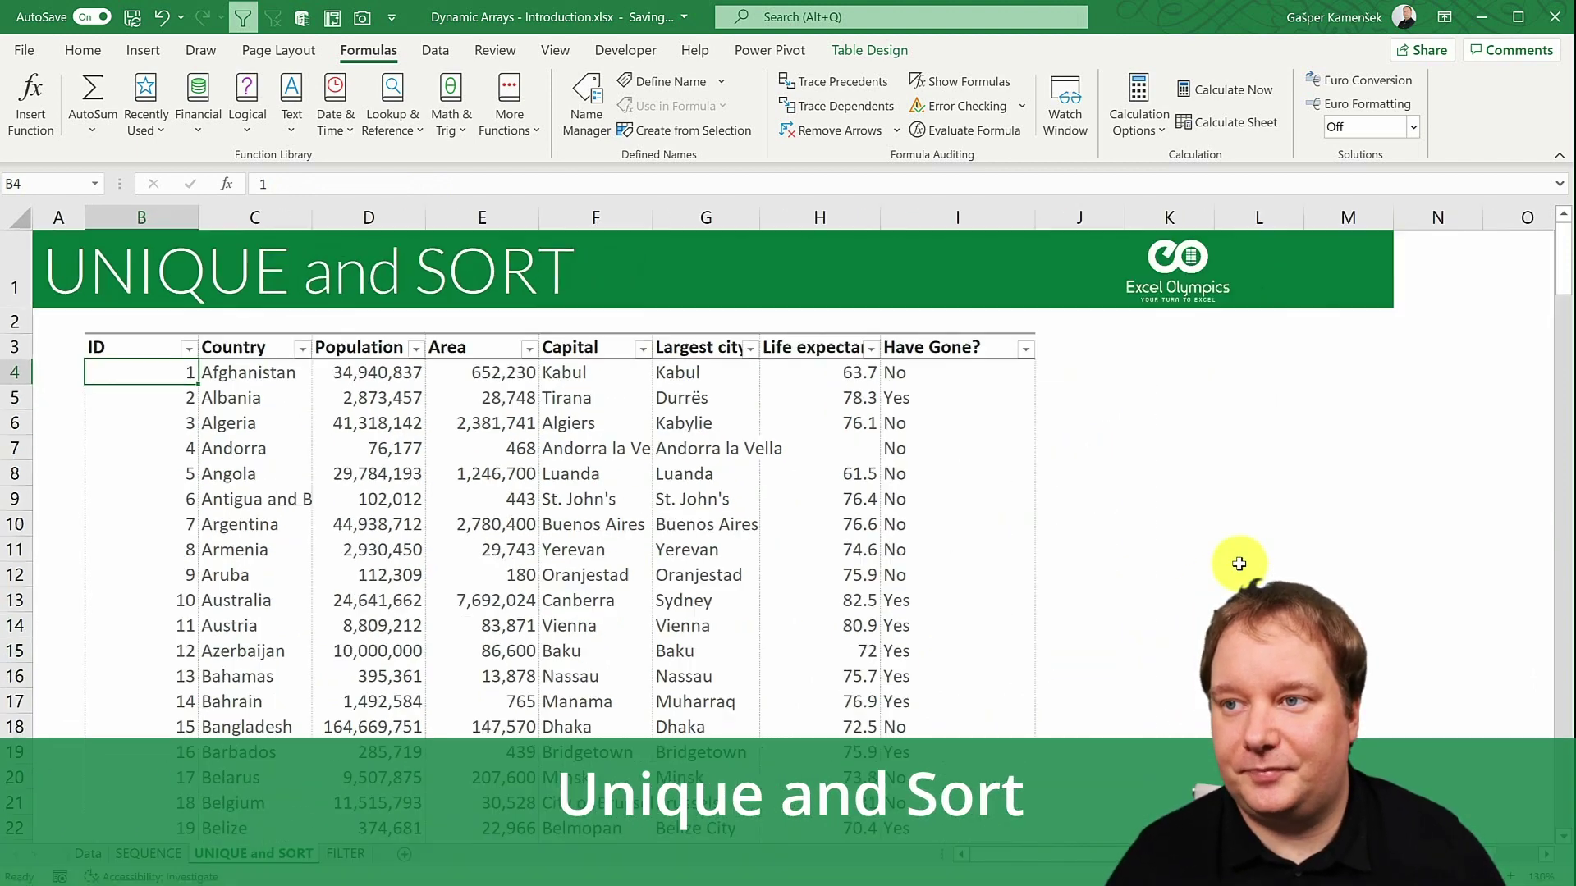
pyautogui.click(1205, 424)
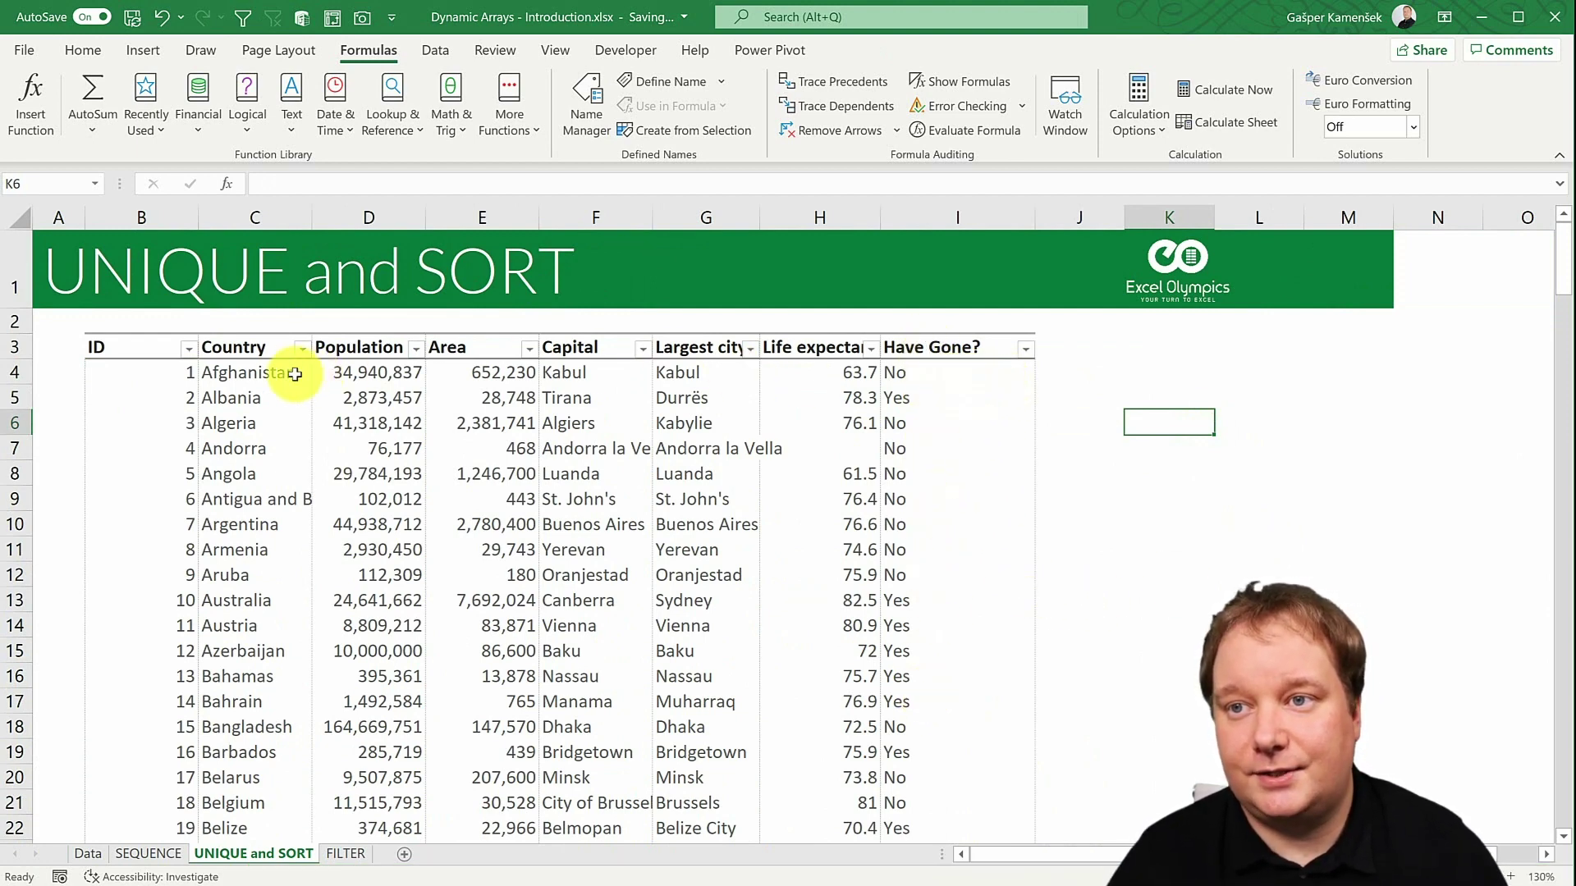
pyautogui.click(263, 375)
pyautogui.click(923, 374)
pyautogui.click(975, 577)
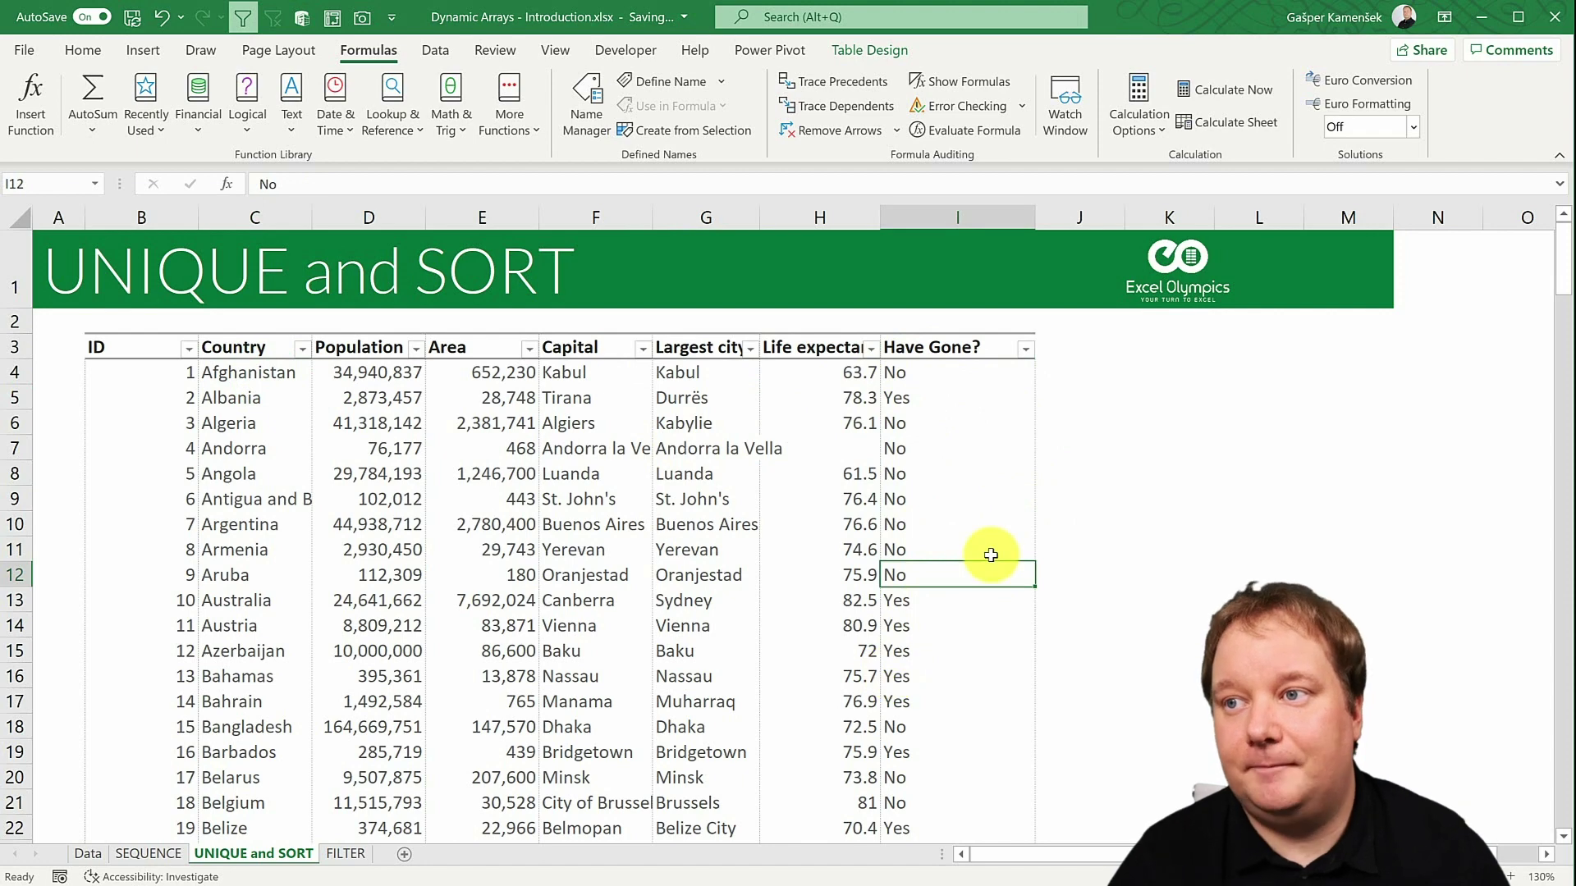
# - Enter =UNIQUE(AllCountries3[Have Gone?]) in cell K4 to list the distinct values of the Have Gone? column
pyautogui.click(1183, 376)
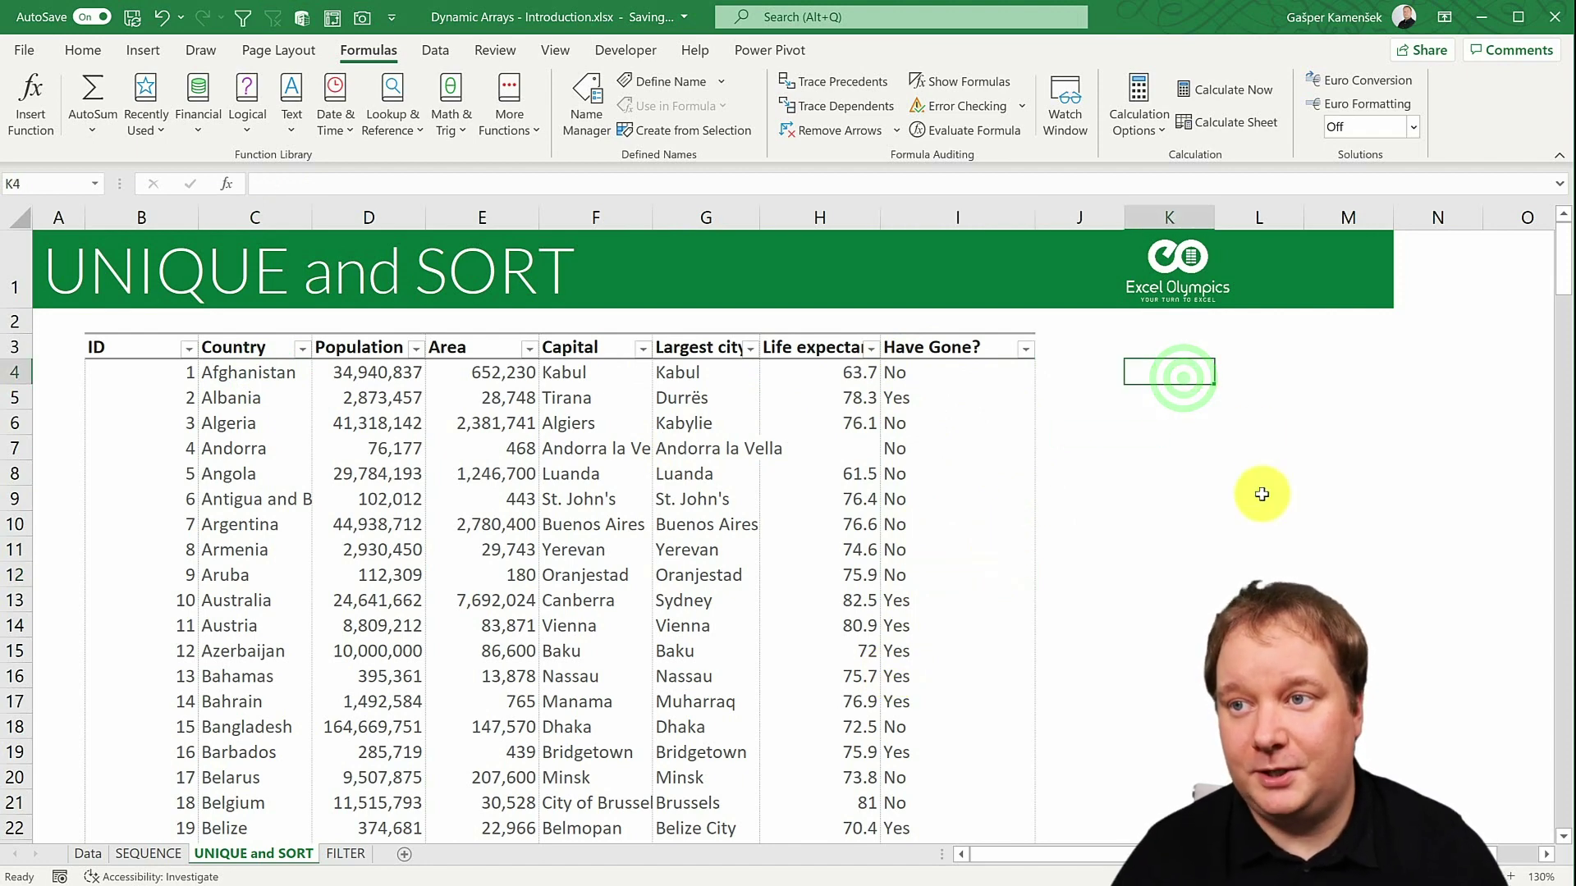
pyautogui.write('=uni')
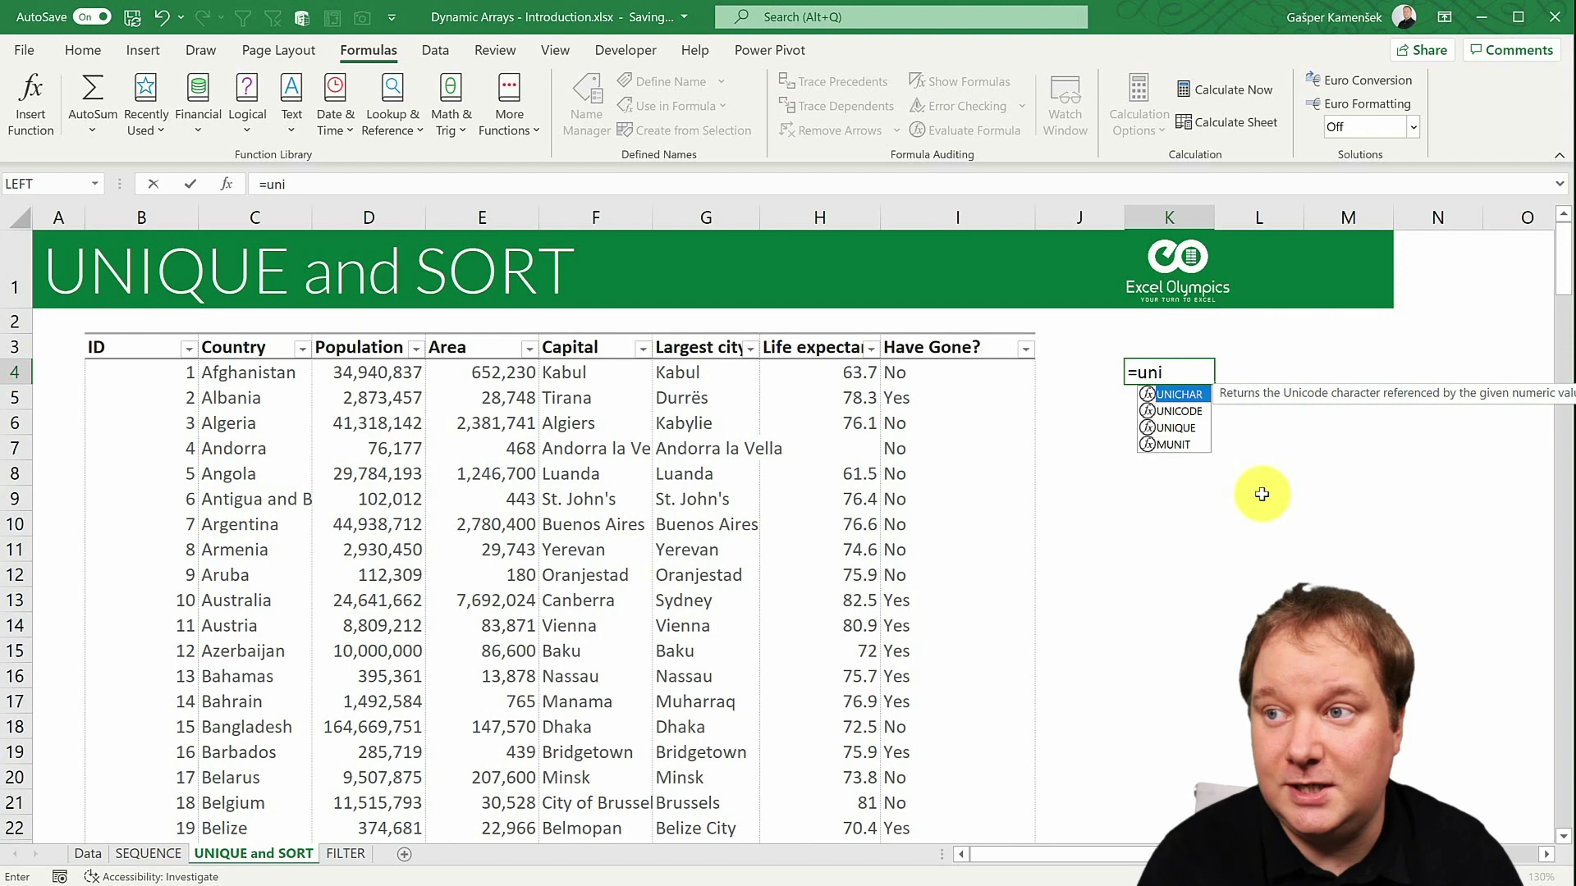
pyautogui.press('Down')
pyautogui.press('Down')
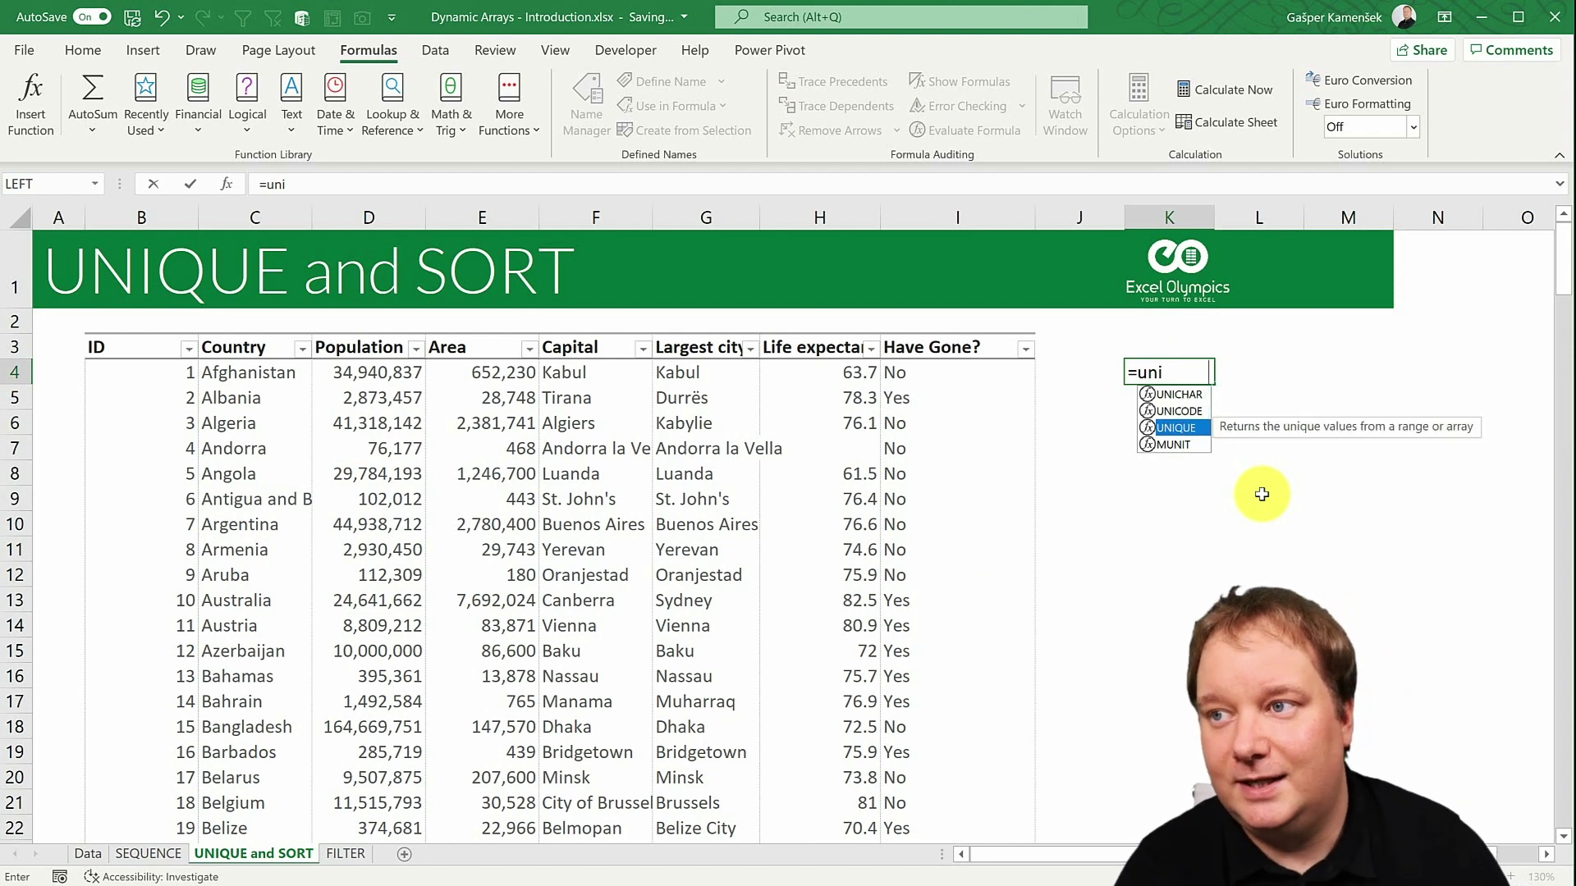
pyautogui.press('Tab')
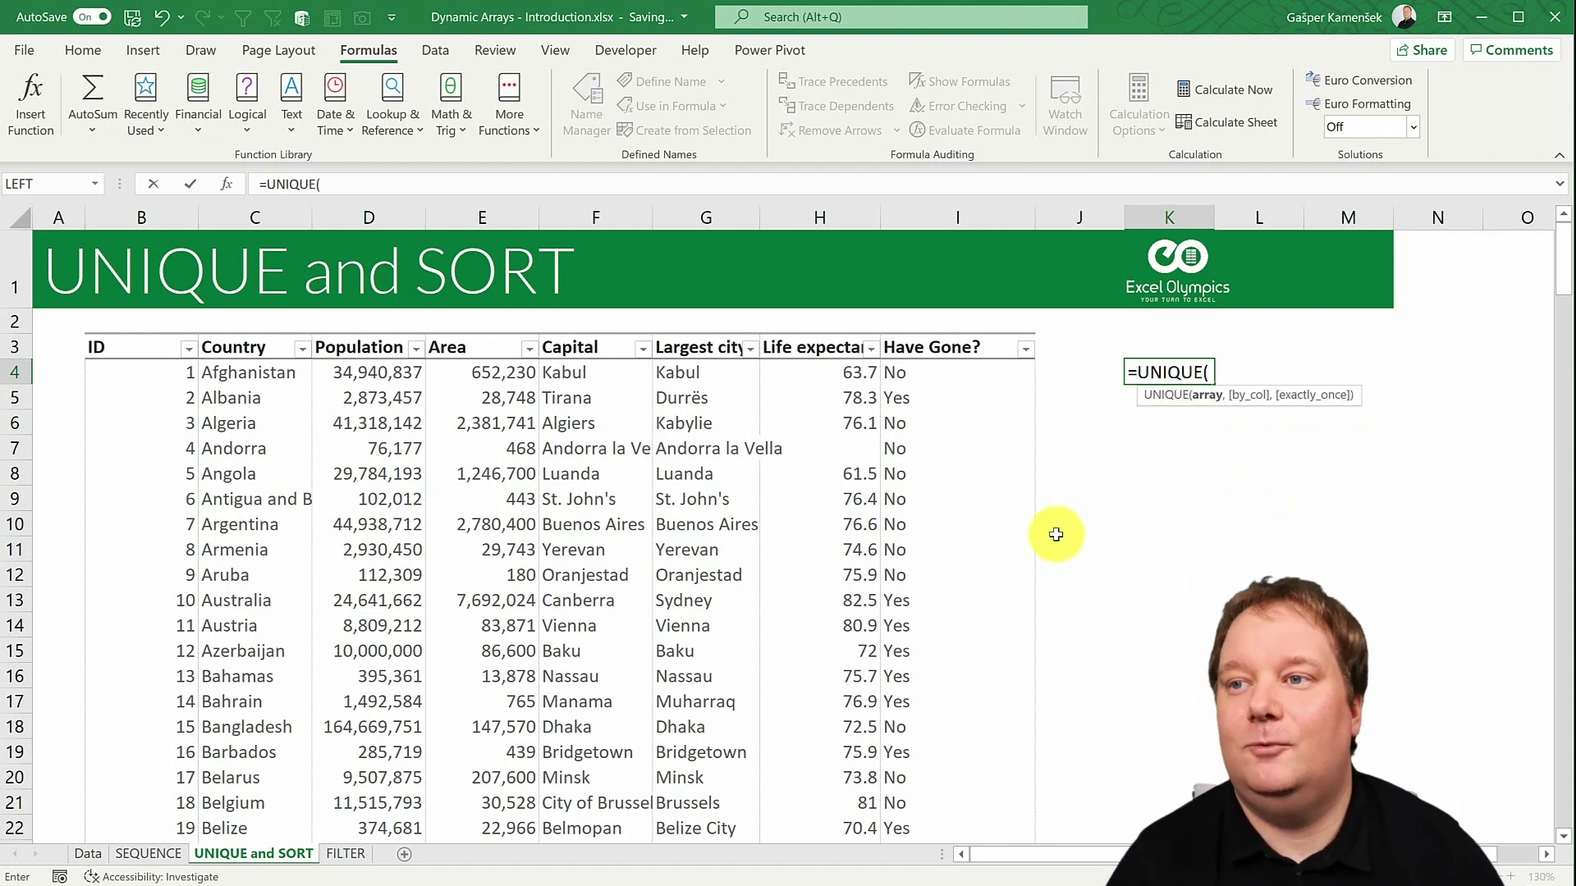
pyautogui.click(934, 333)
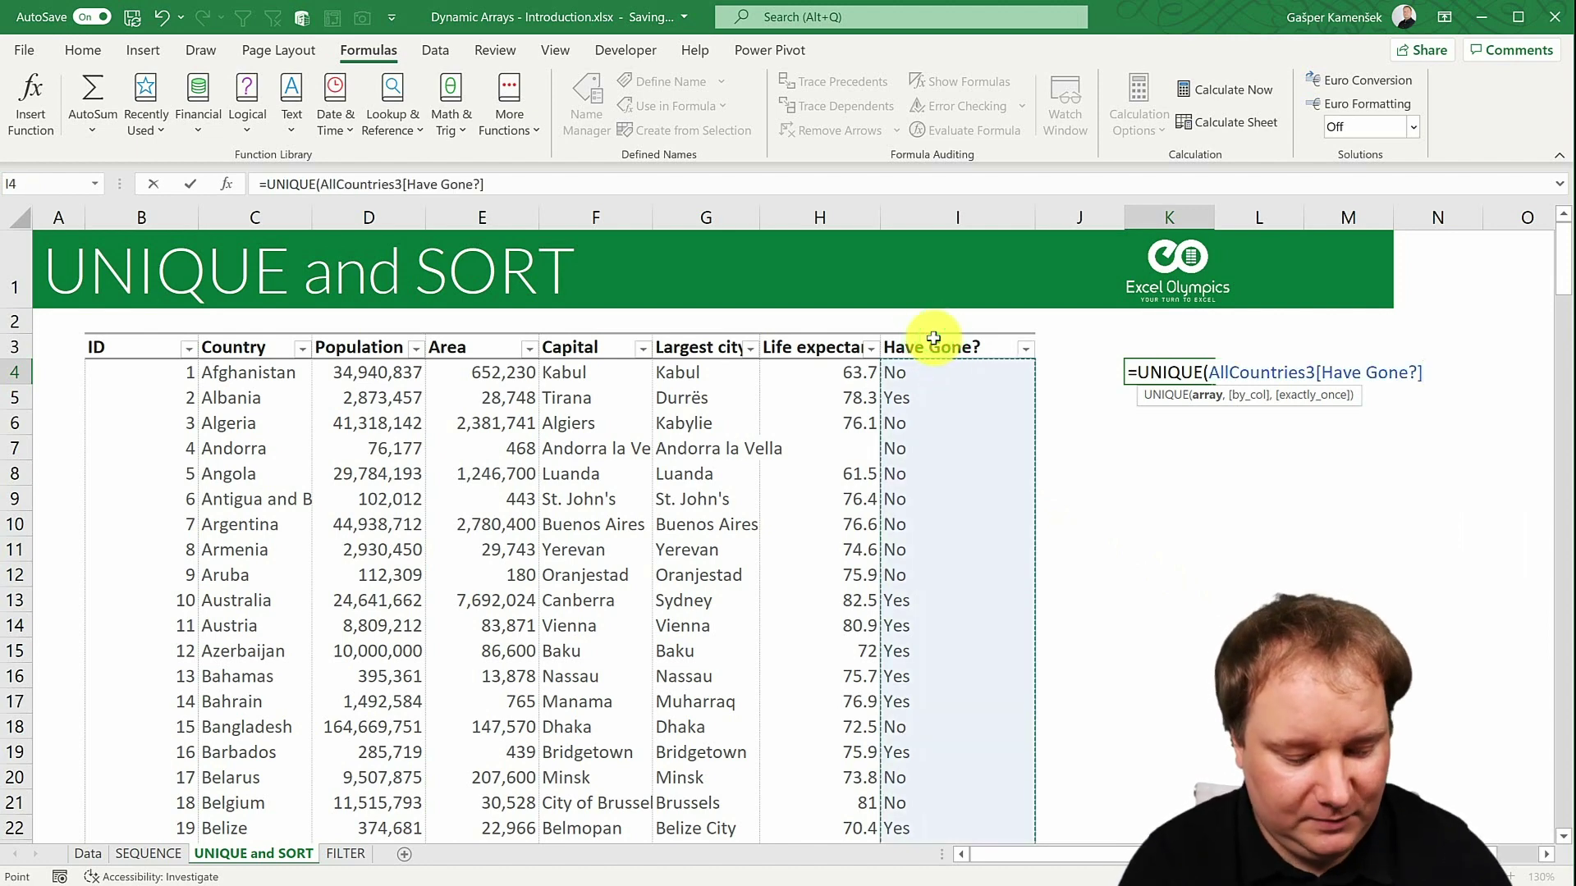
pyautogui.write(')')
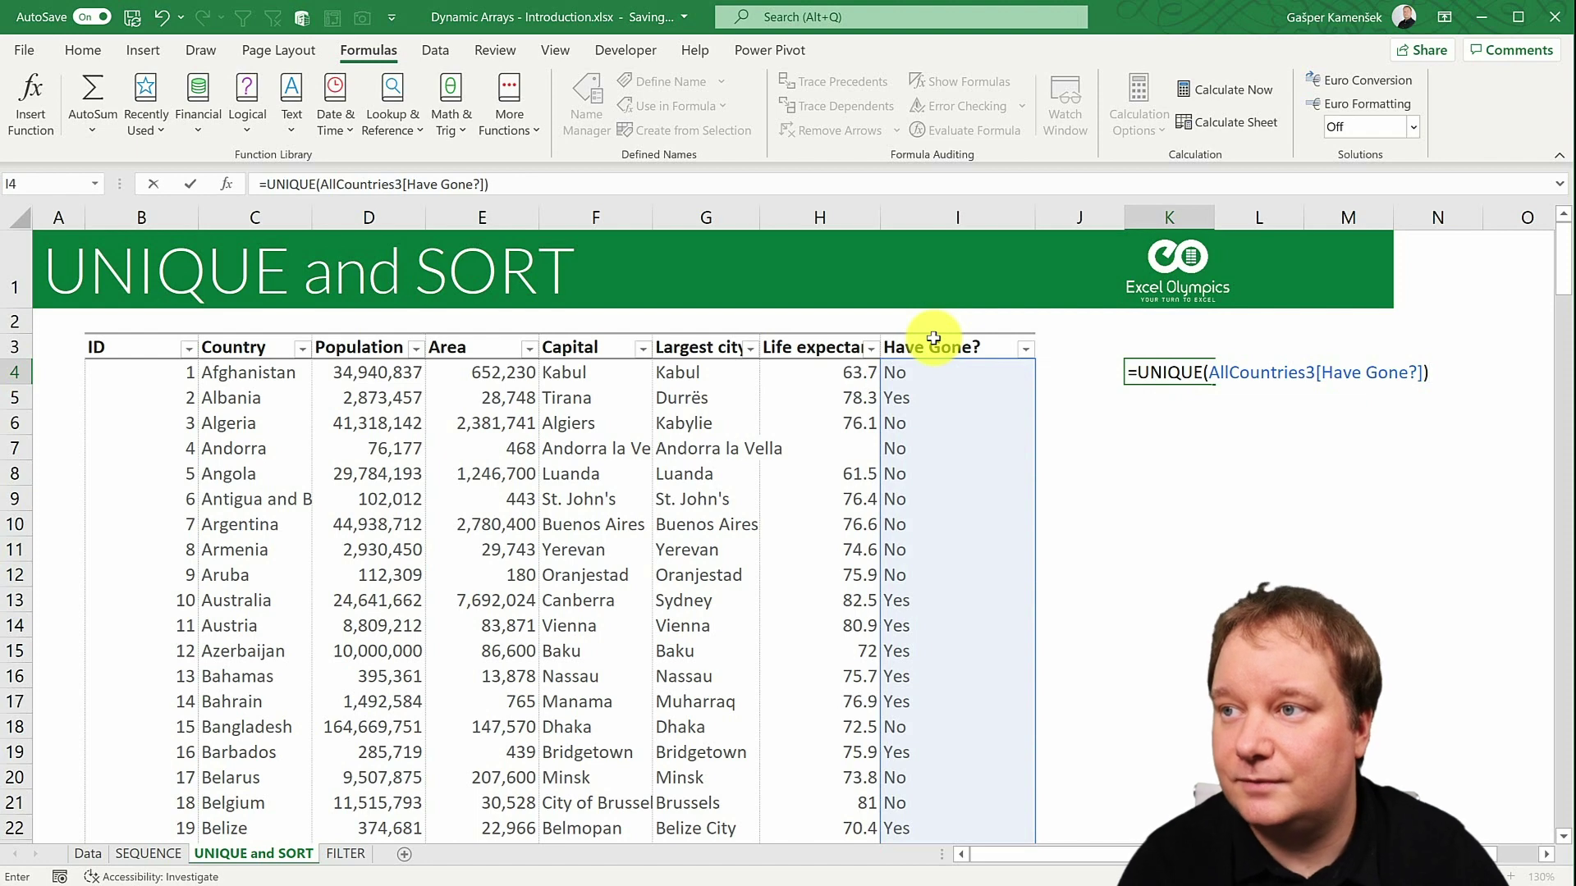
pyautogui.press('Return')
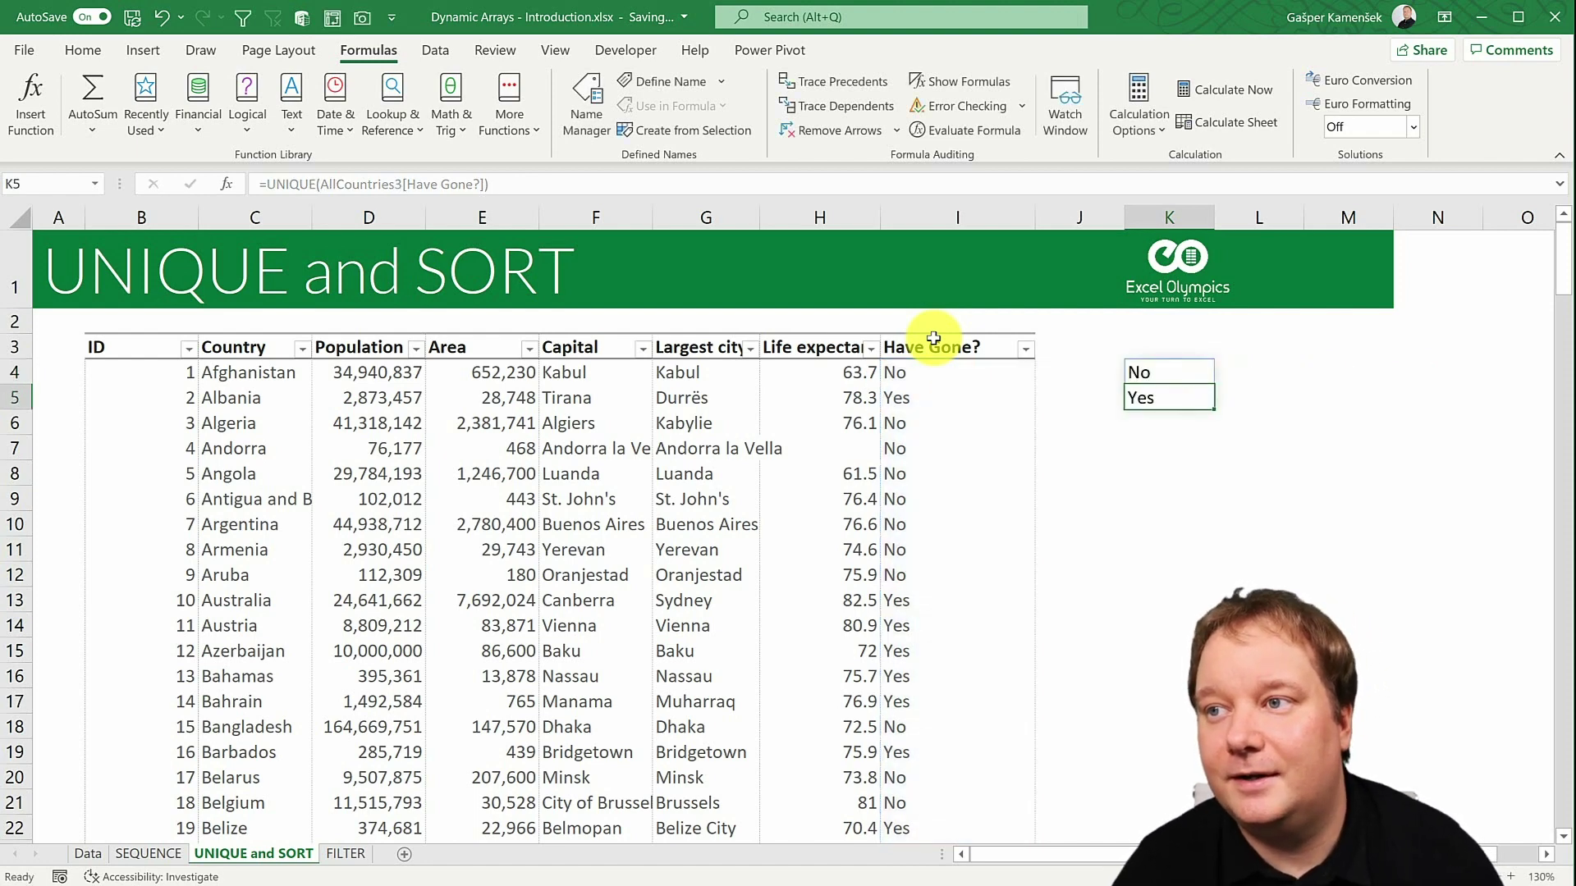
# - Change Aruba's Have Gone? value in the countries table to Wanna
pyautogui.click(1149, 371)
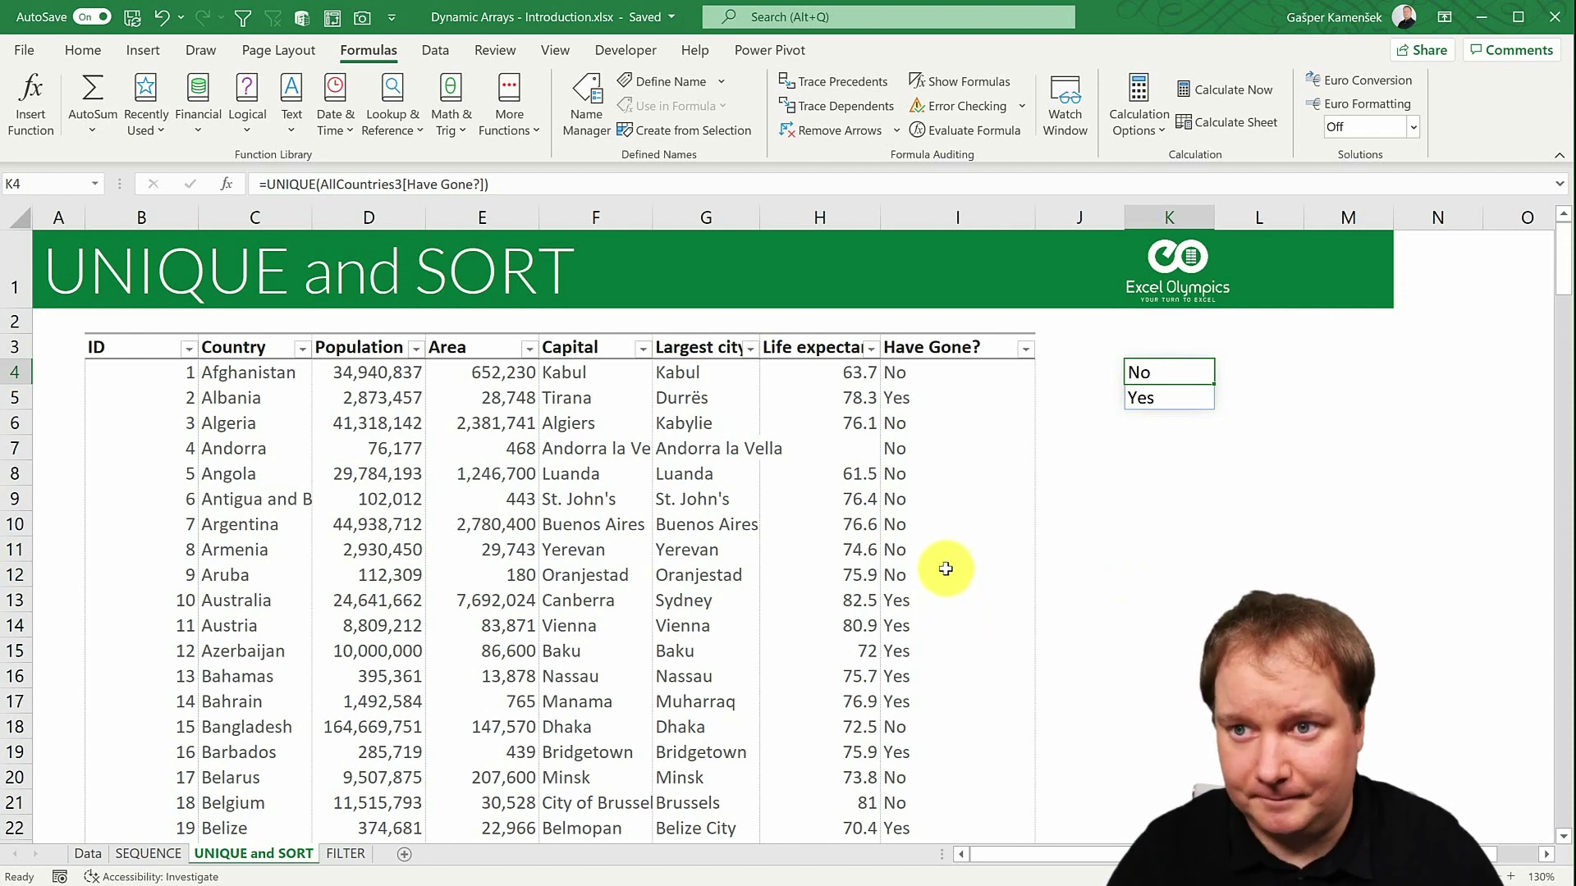
pyautogui.click(254, 576)
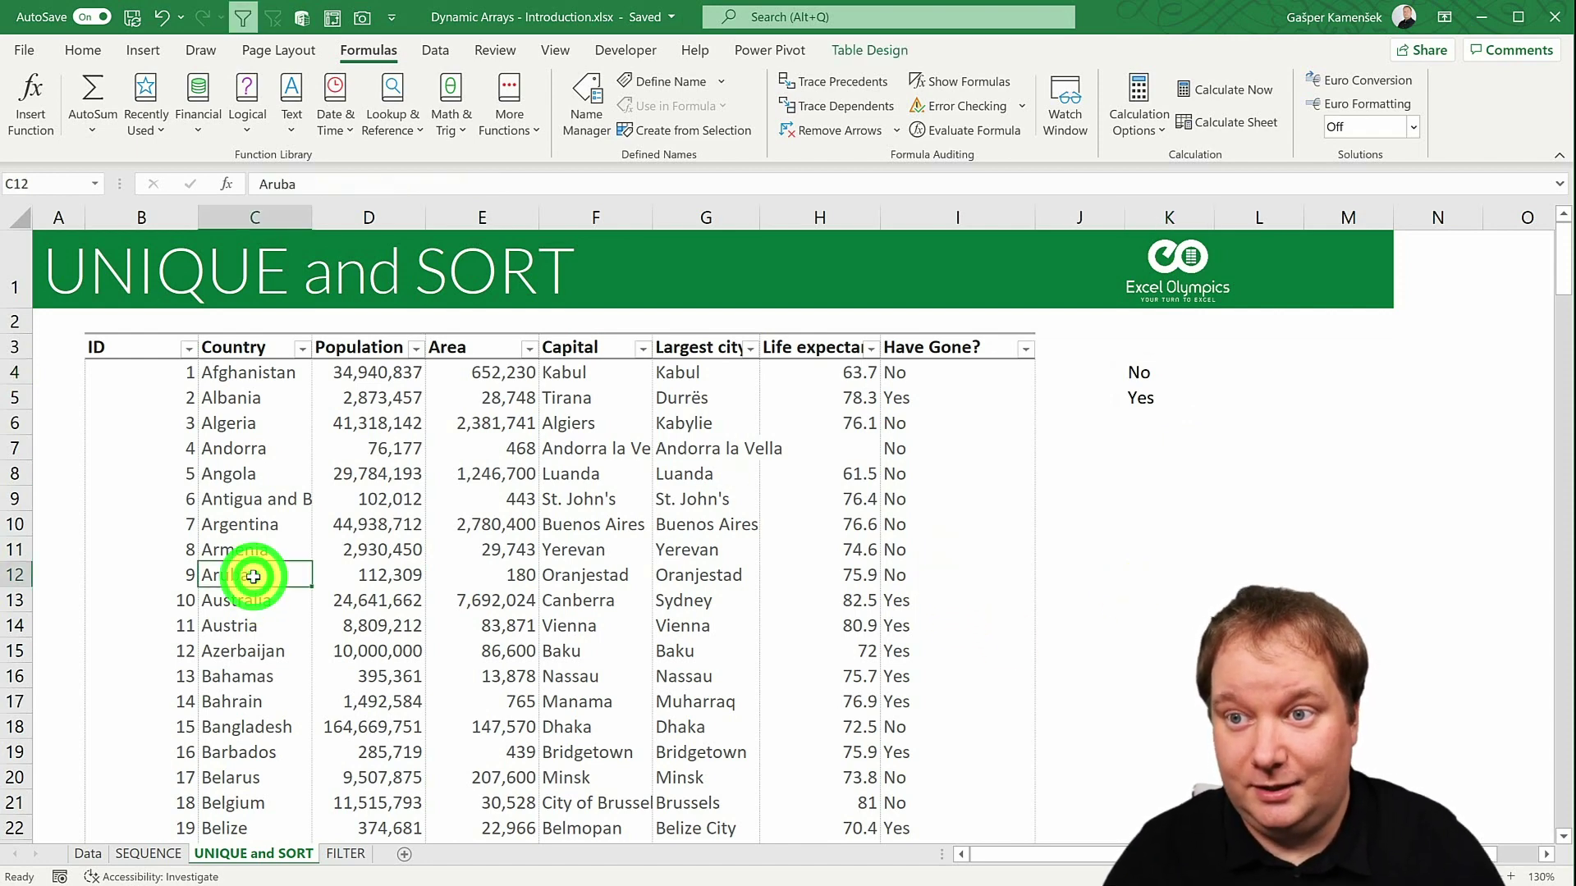
pyautogui.click(933, 572)
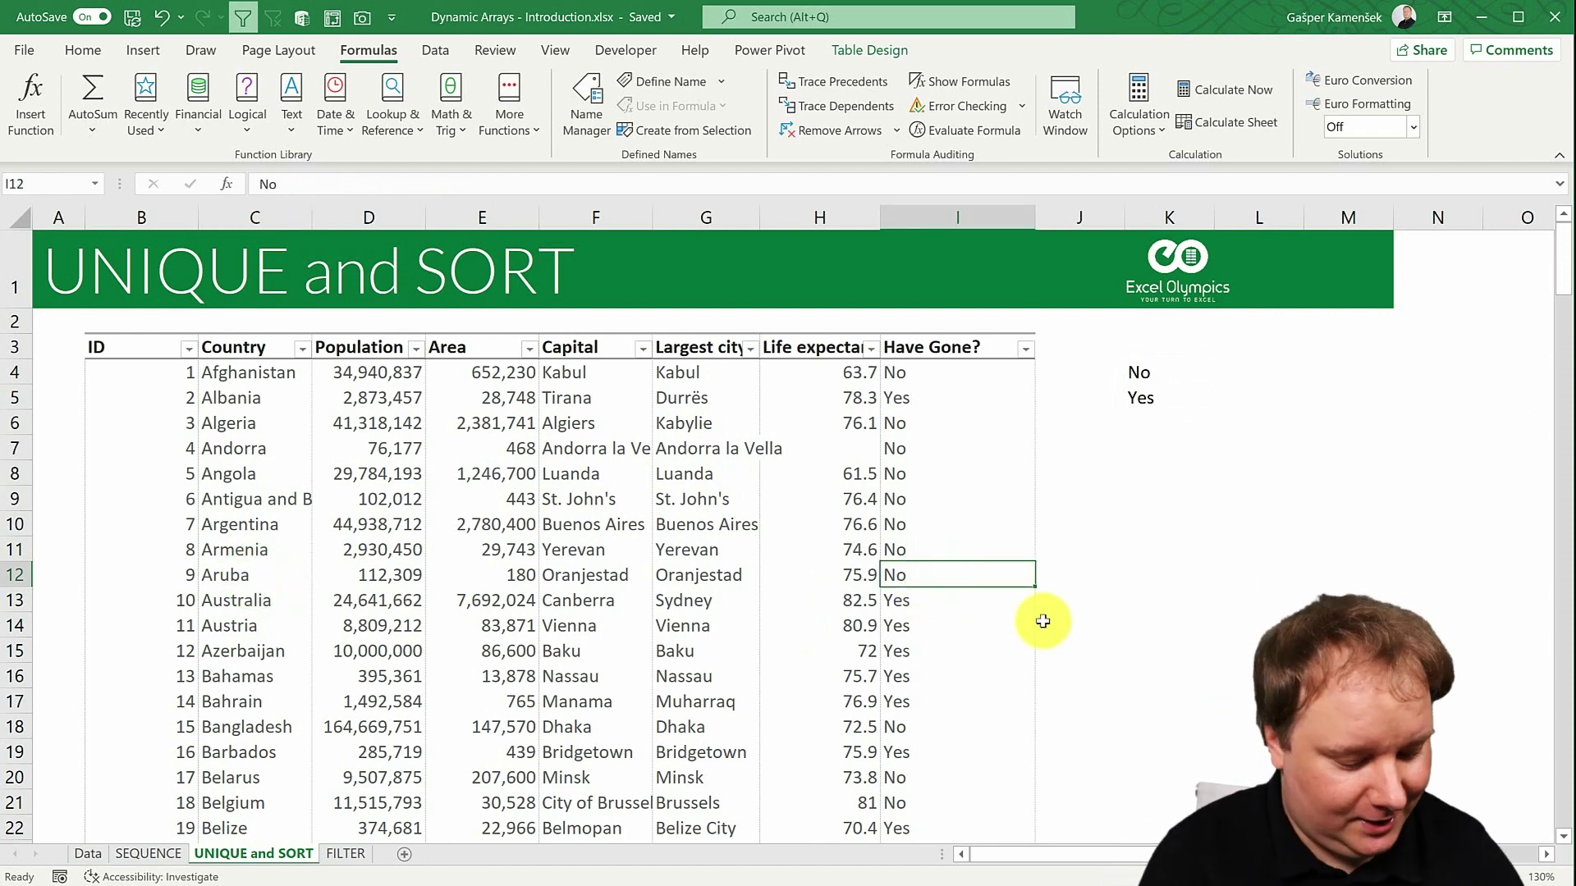
pyautogui.write('Wanna')
pyautogui.press('Return')
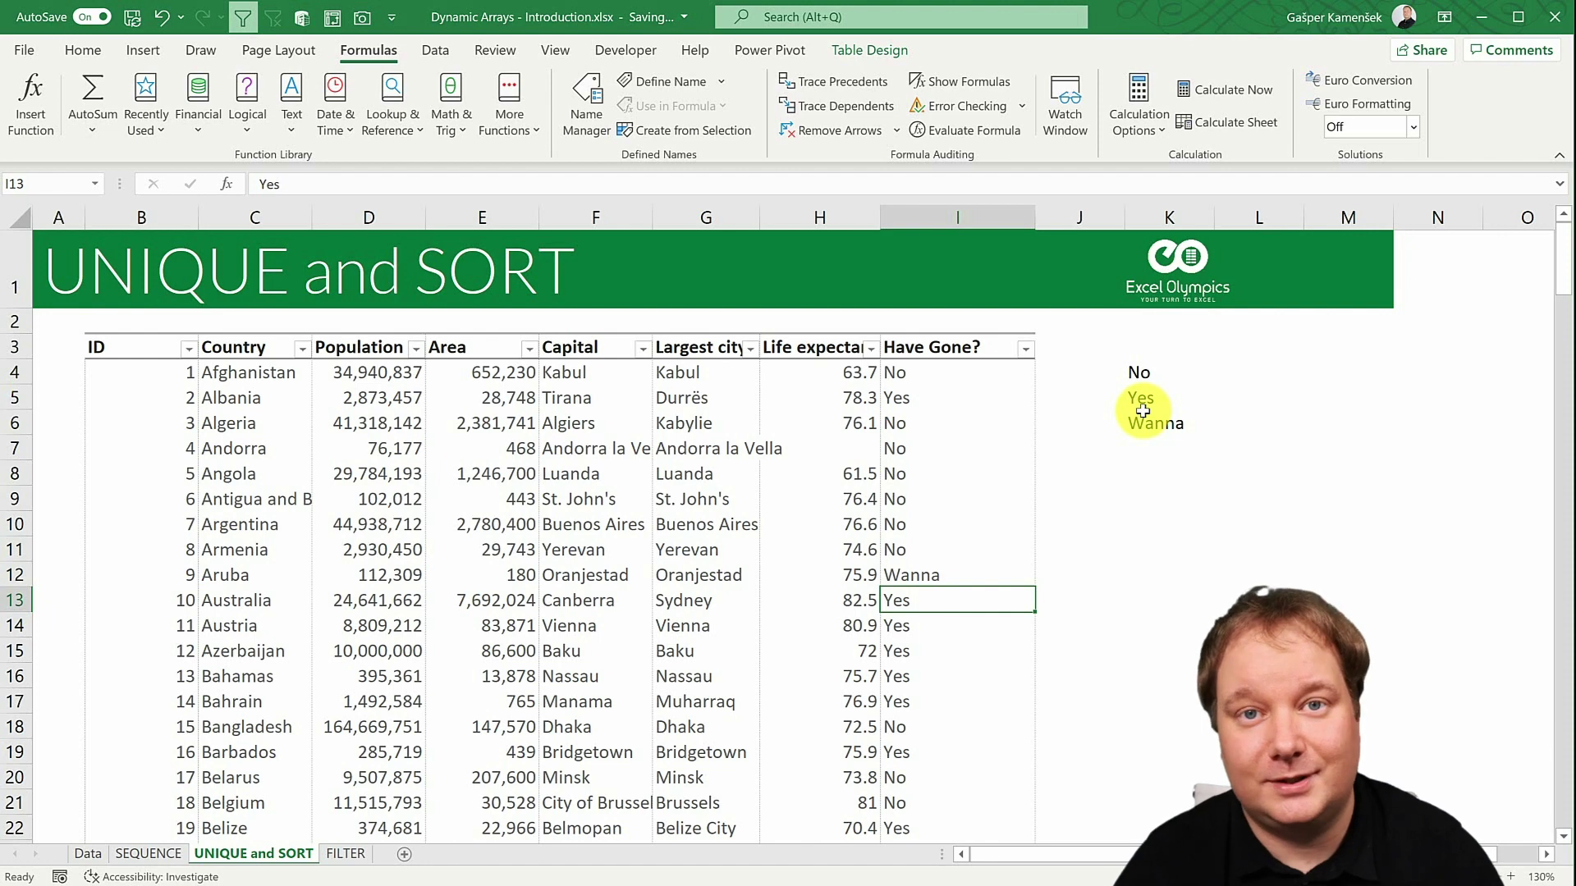
# - Wrap cell K4's UNIQUE formula in SORT, giving =SORT(UNIQUE(AllCountries3[Have Gone?]))
pyautogui.click(1139, 371)
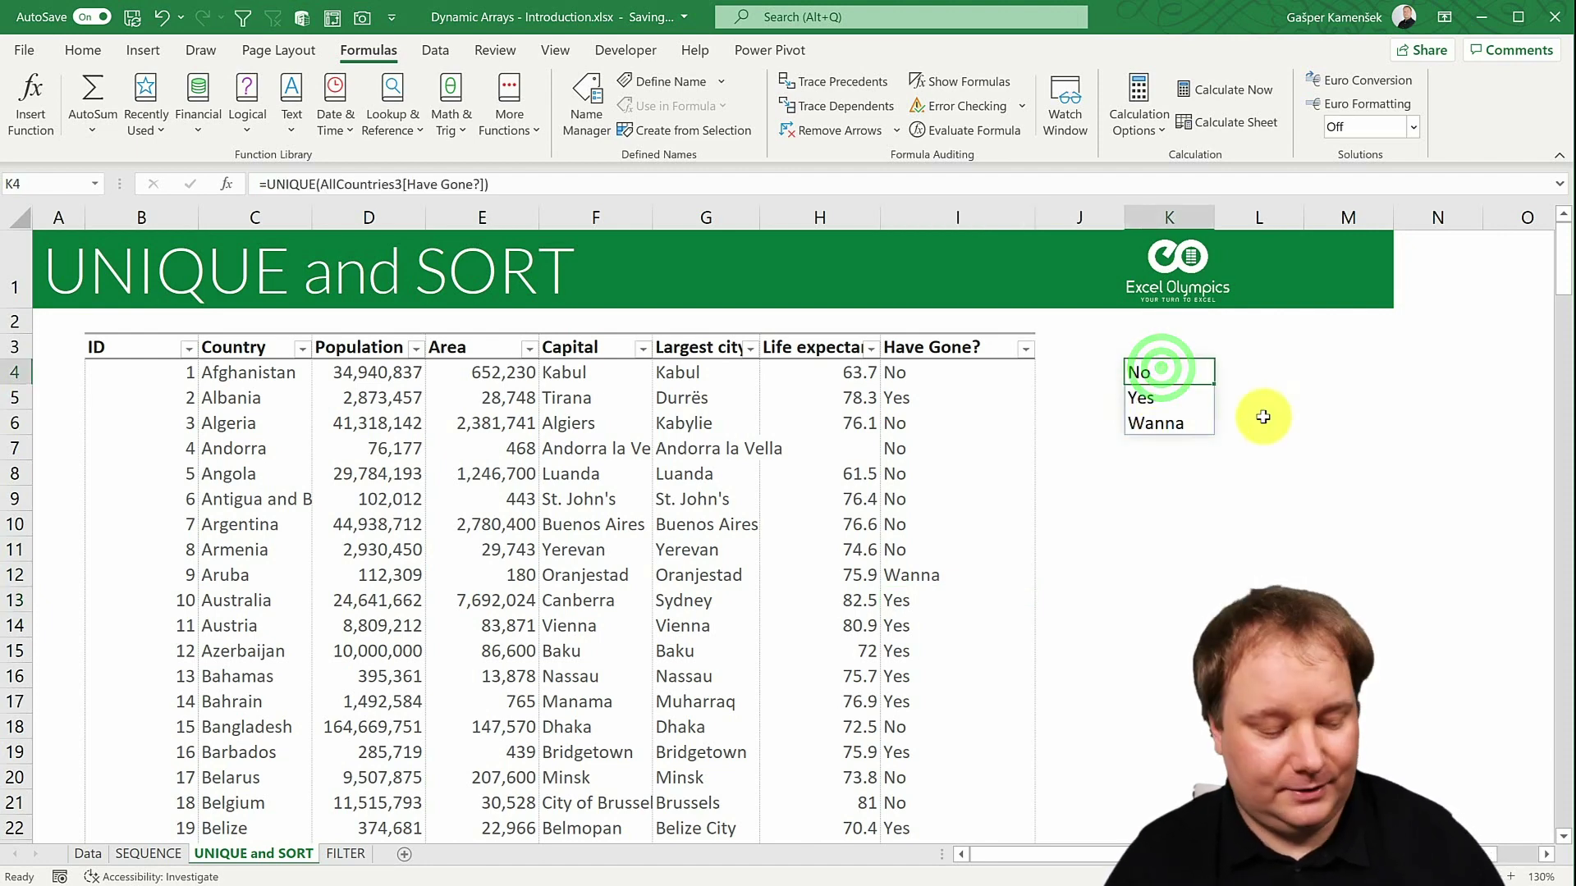
pyautogui.press('F2')
pyautogui.click(1141, 371)
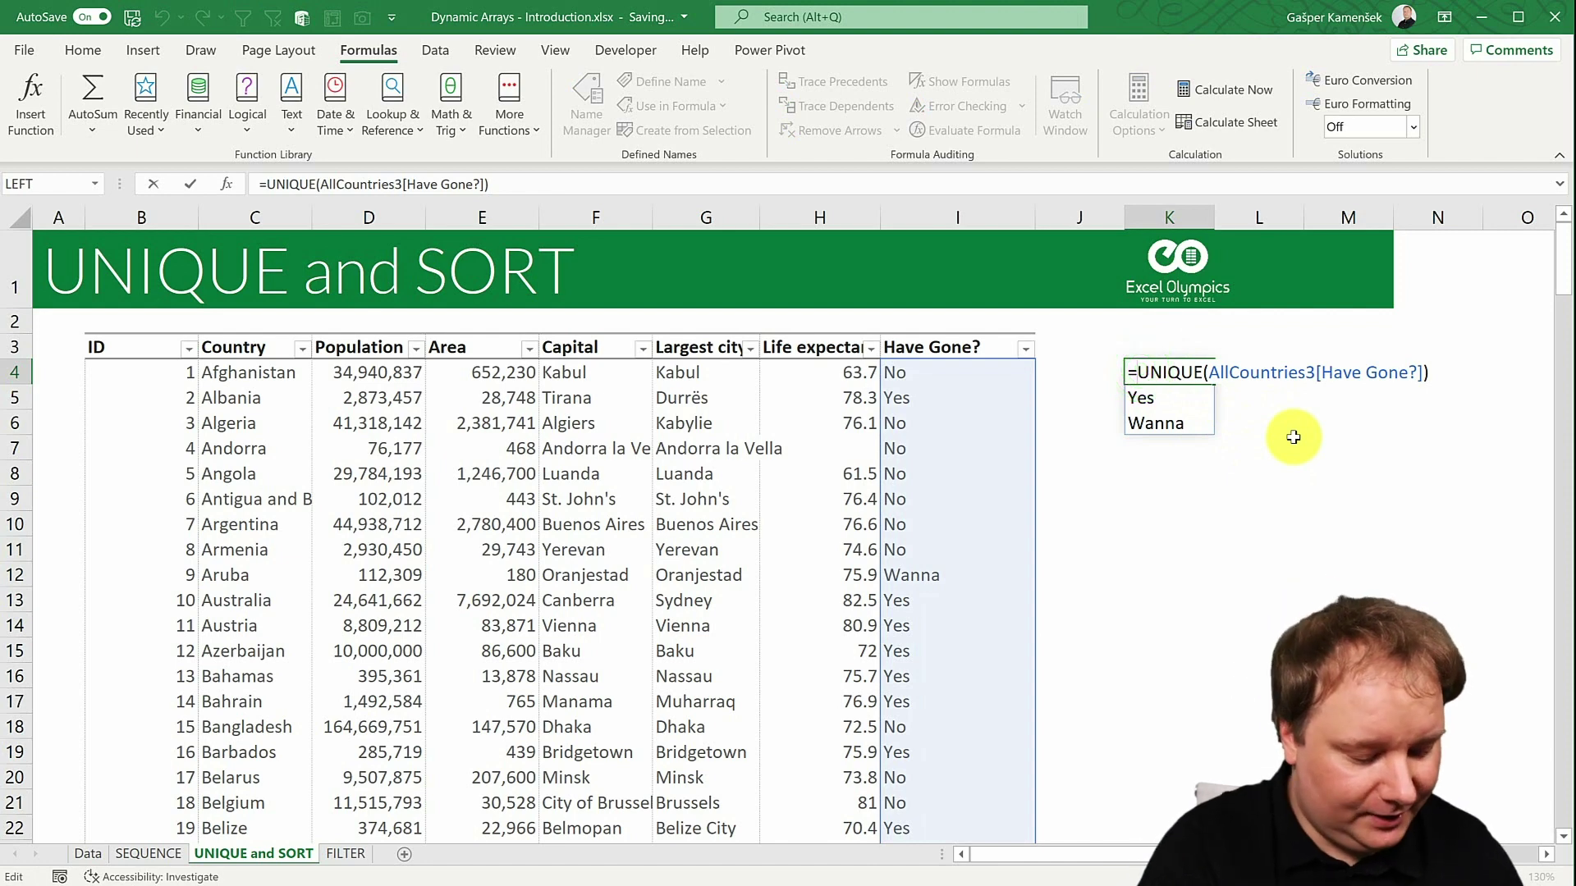
pyautogui.write('SORT(')
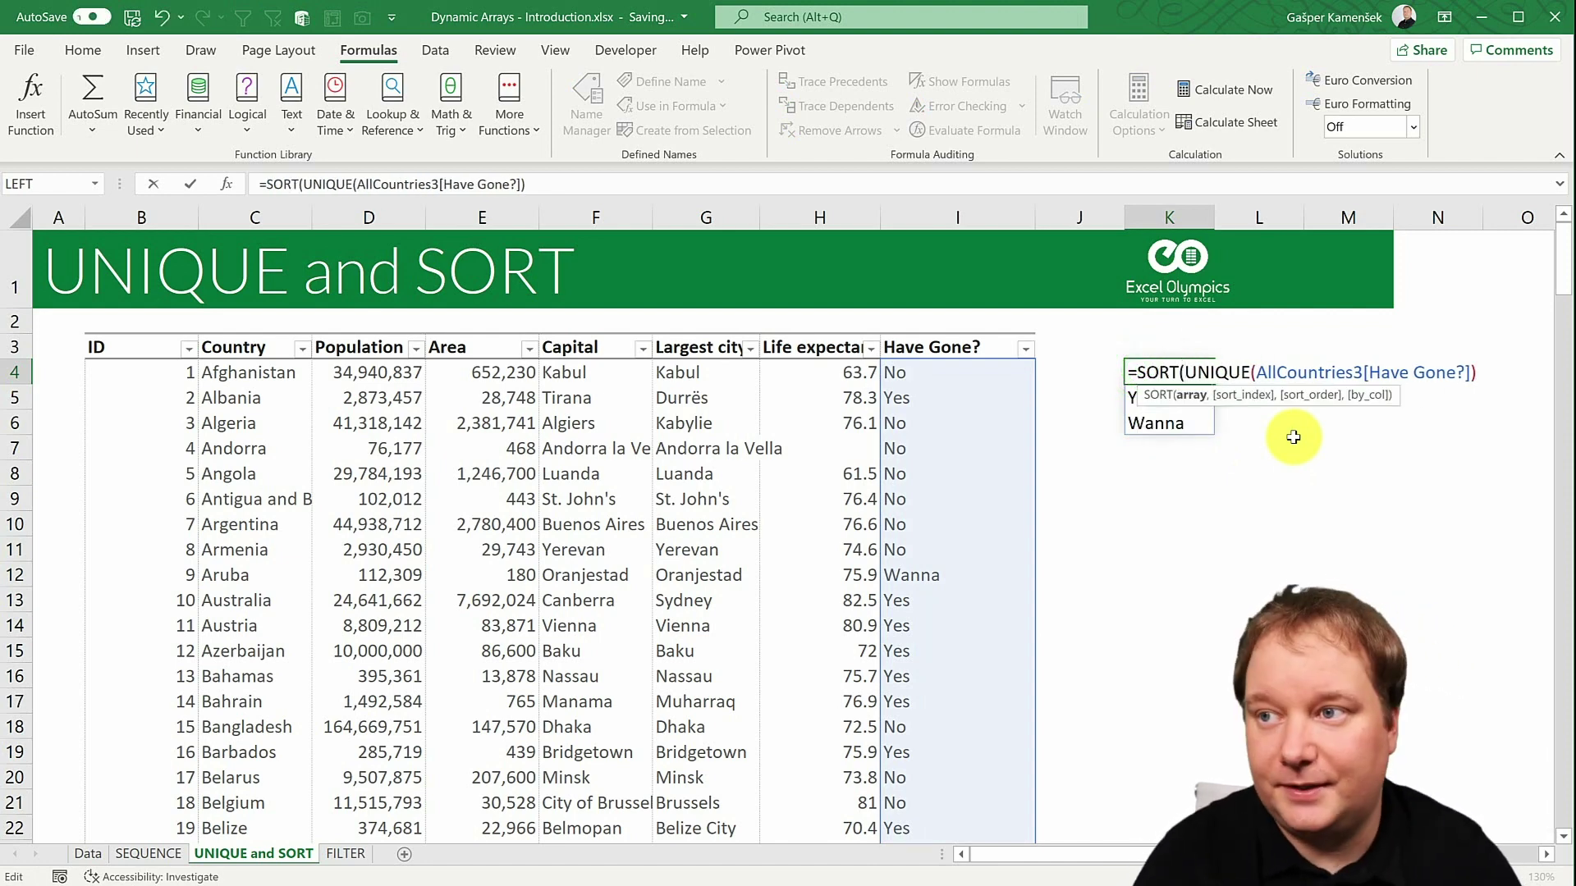
pyautogui.click(1480, 371)
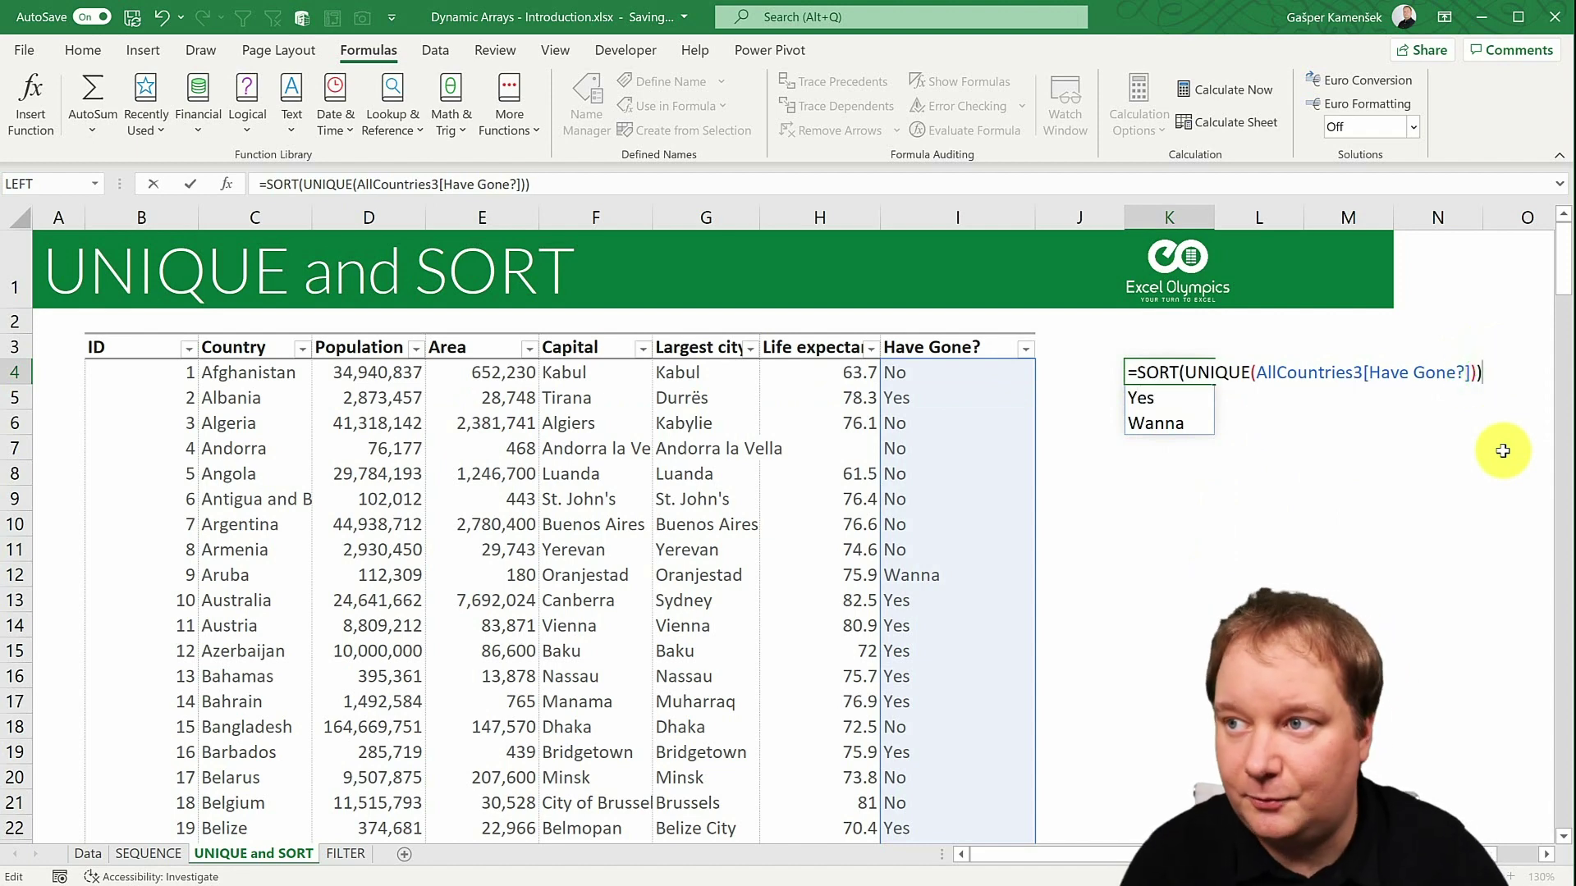
pyautogui.hotkey('ctrl', 'Return')
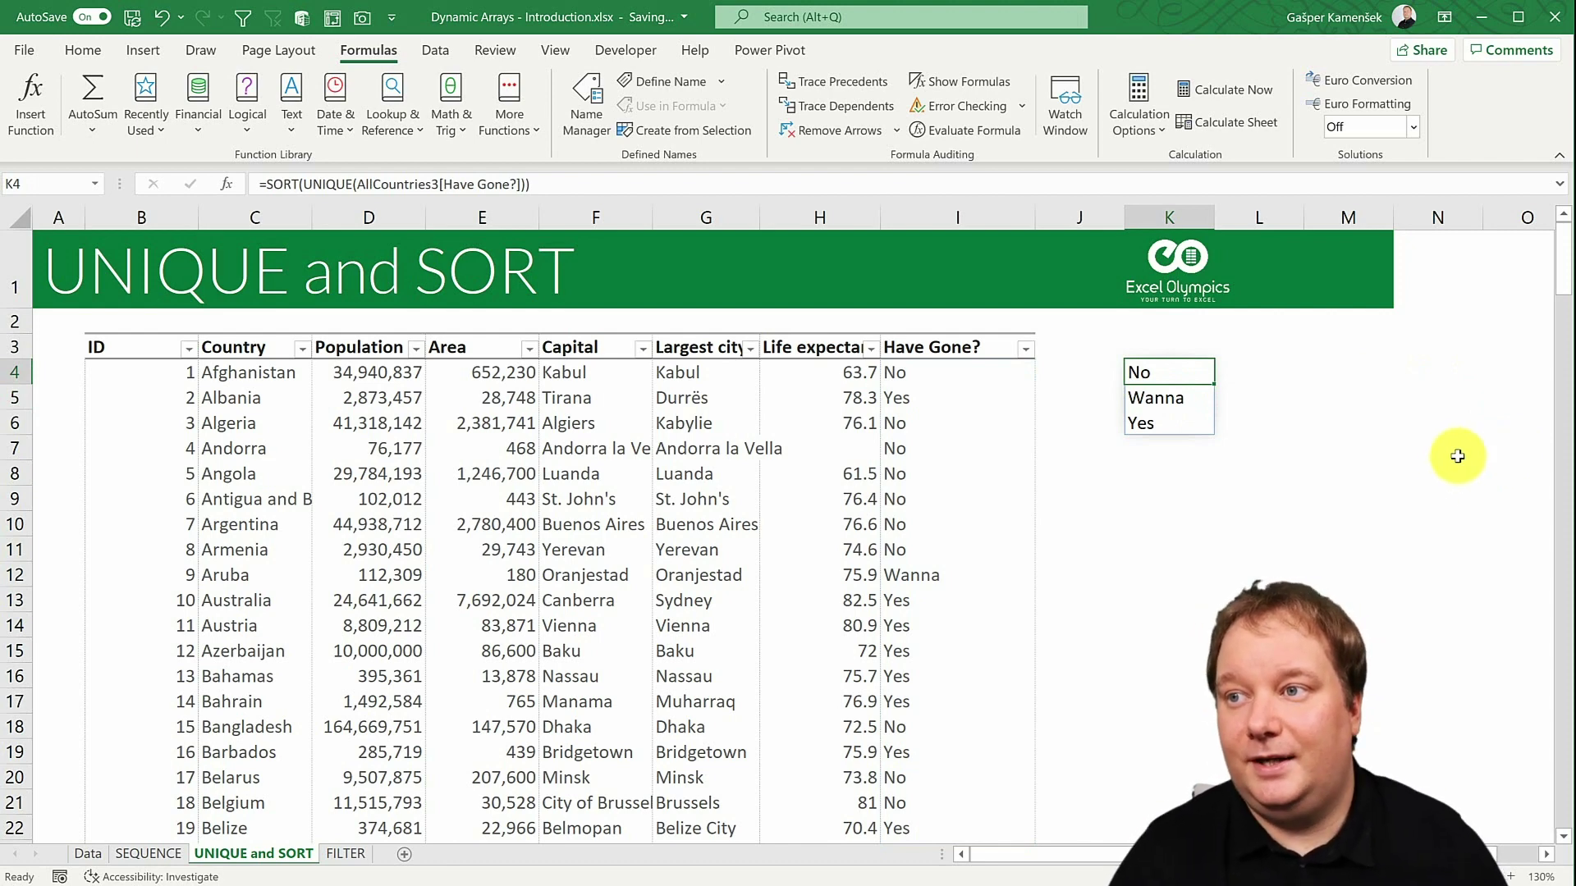
# - Change Andorra's Have Gone? value in cell I7 to A
pyautogui.press('F2')
pyautogui.press('Escape')
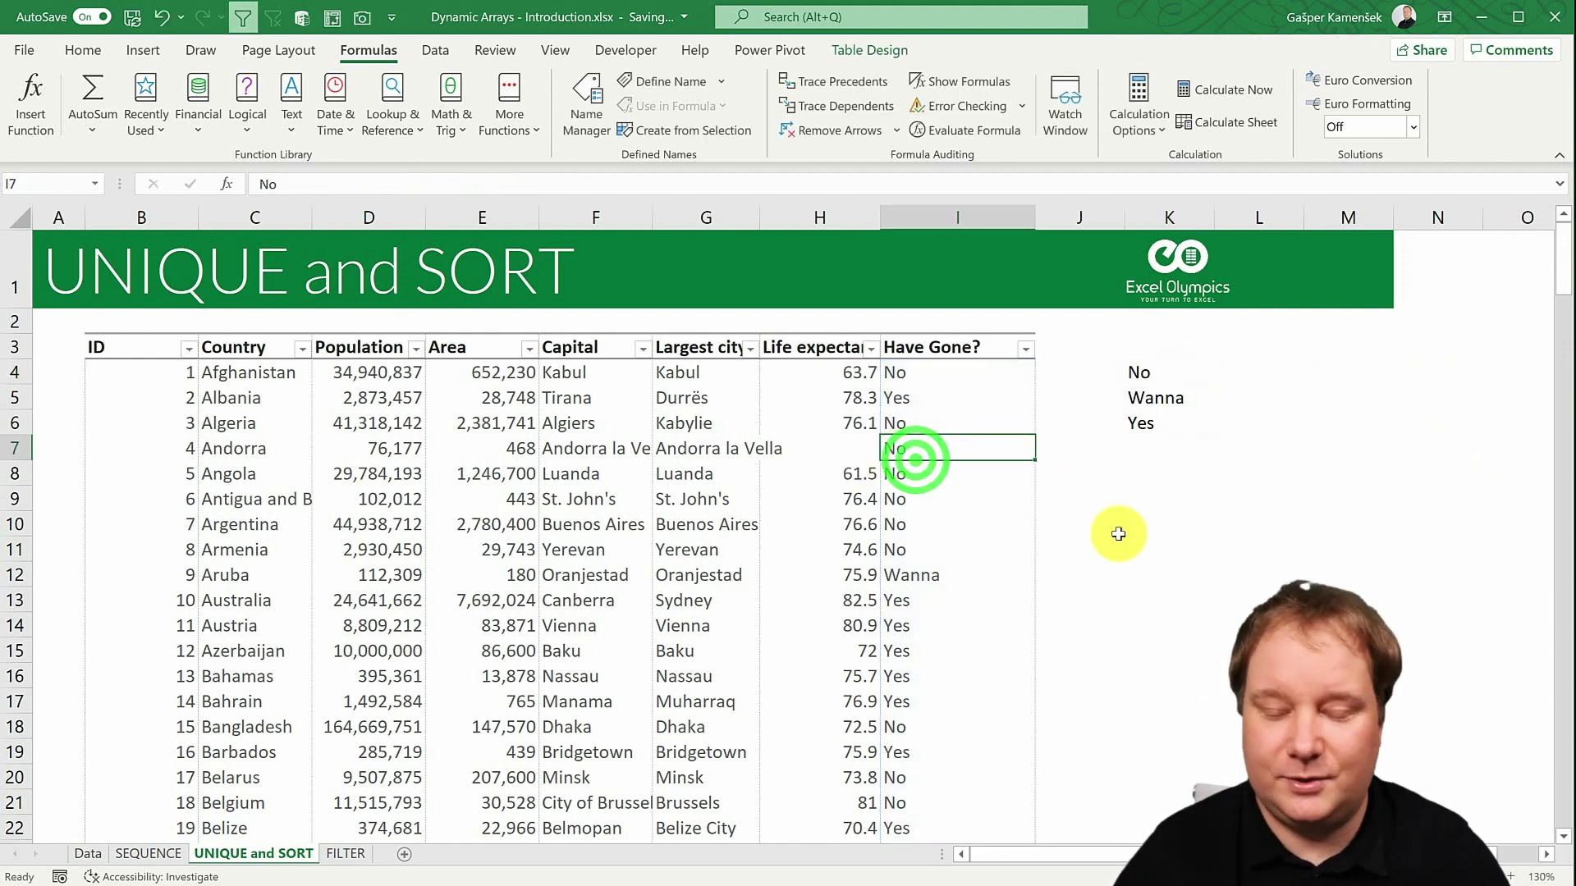
pyautogui.write('A')
pyautogui.press('Return')
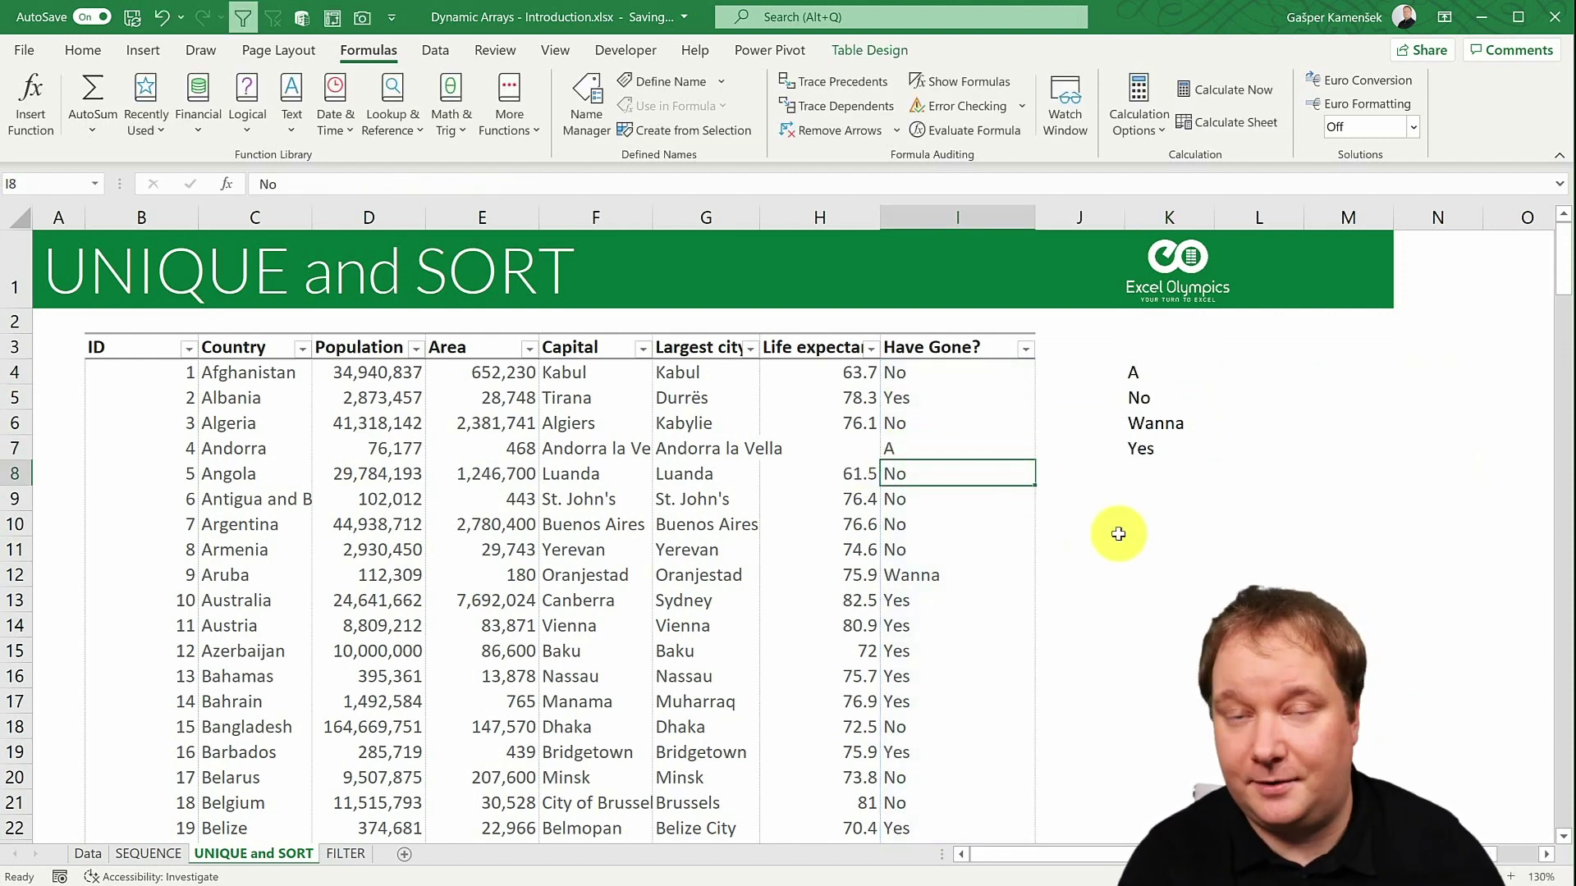
# - Undo the A entry for Andorra, the SORT wrapping in cell K4 and the Wanna entry for Aruba
pyautogui.hotkey('ctrl', 'z')
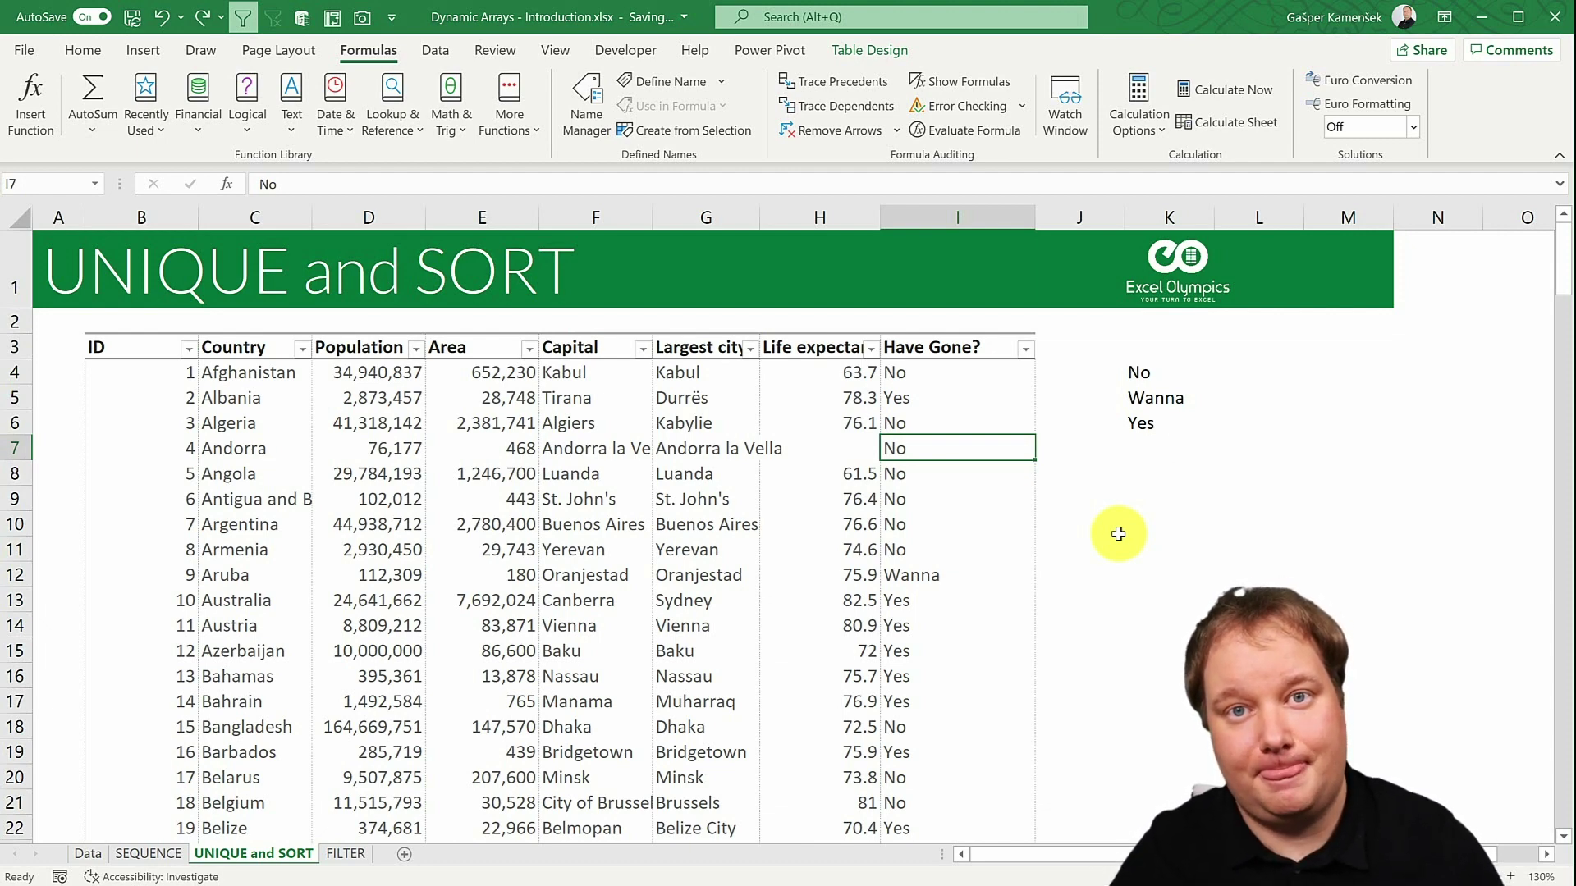
pyautogui.hotkey('ctrl', 'z')
pyautogui.hotkey('ctrl', 'z')
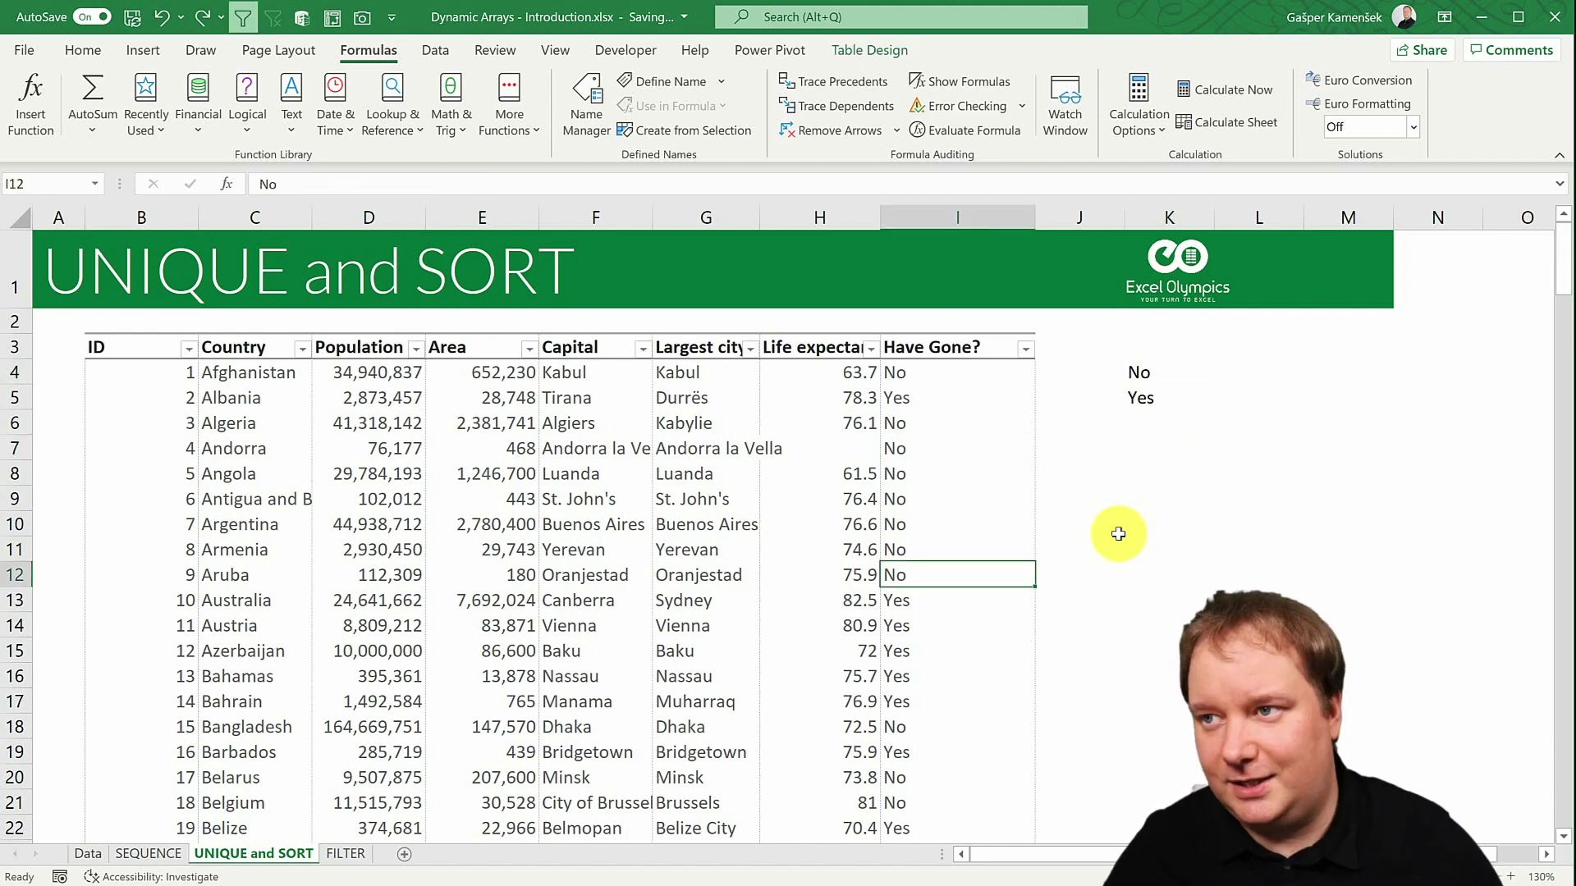
# - Edit cell K4's formula to =SORT(UNIQUE(AllCountries3[Have Gone?])) to sort the distinct Have Gone? values
pyautogui.click(1142, 374)
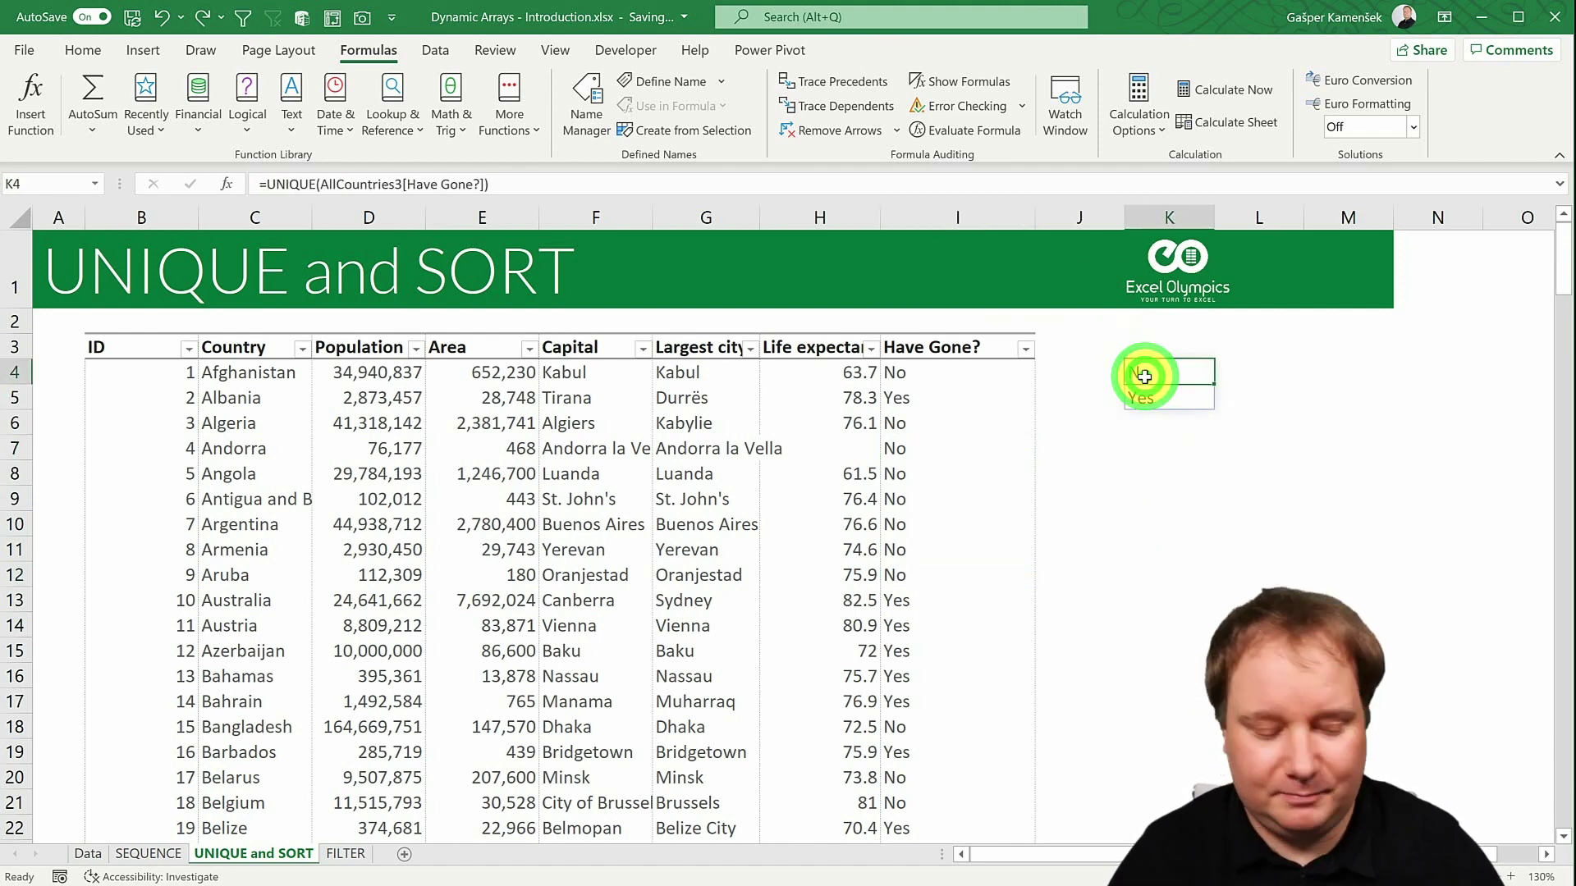
pyautogui.doubleClick(1145, 376)
pyautogui.click(1139, 371)
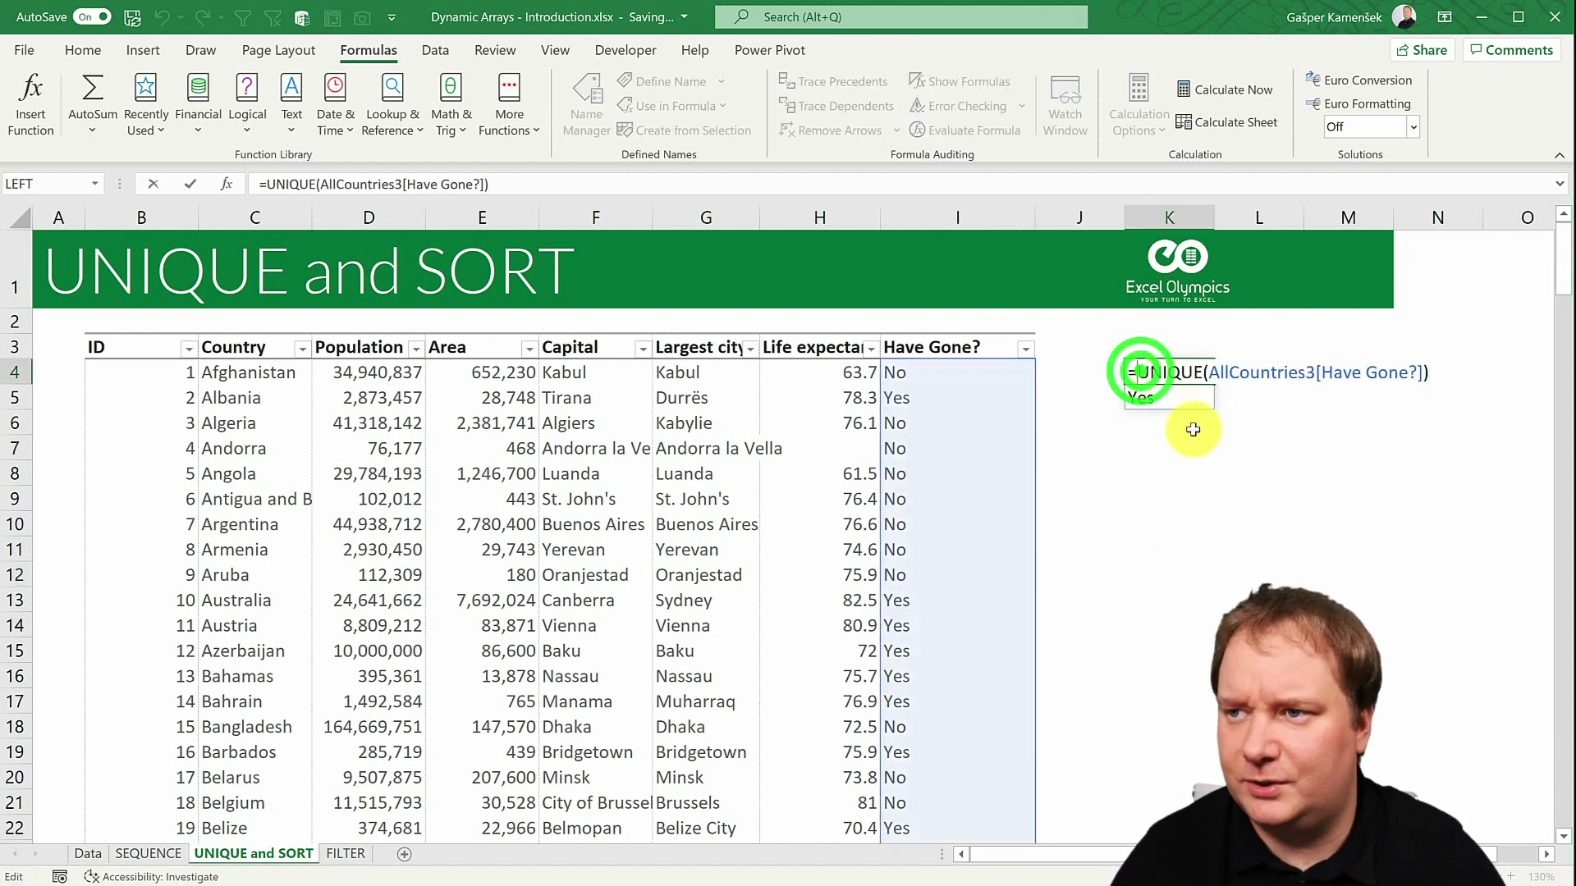
pyautogui.write('SOR')
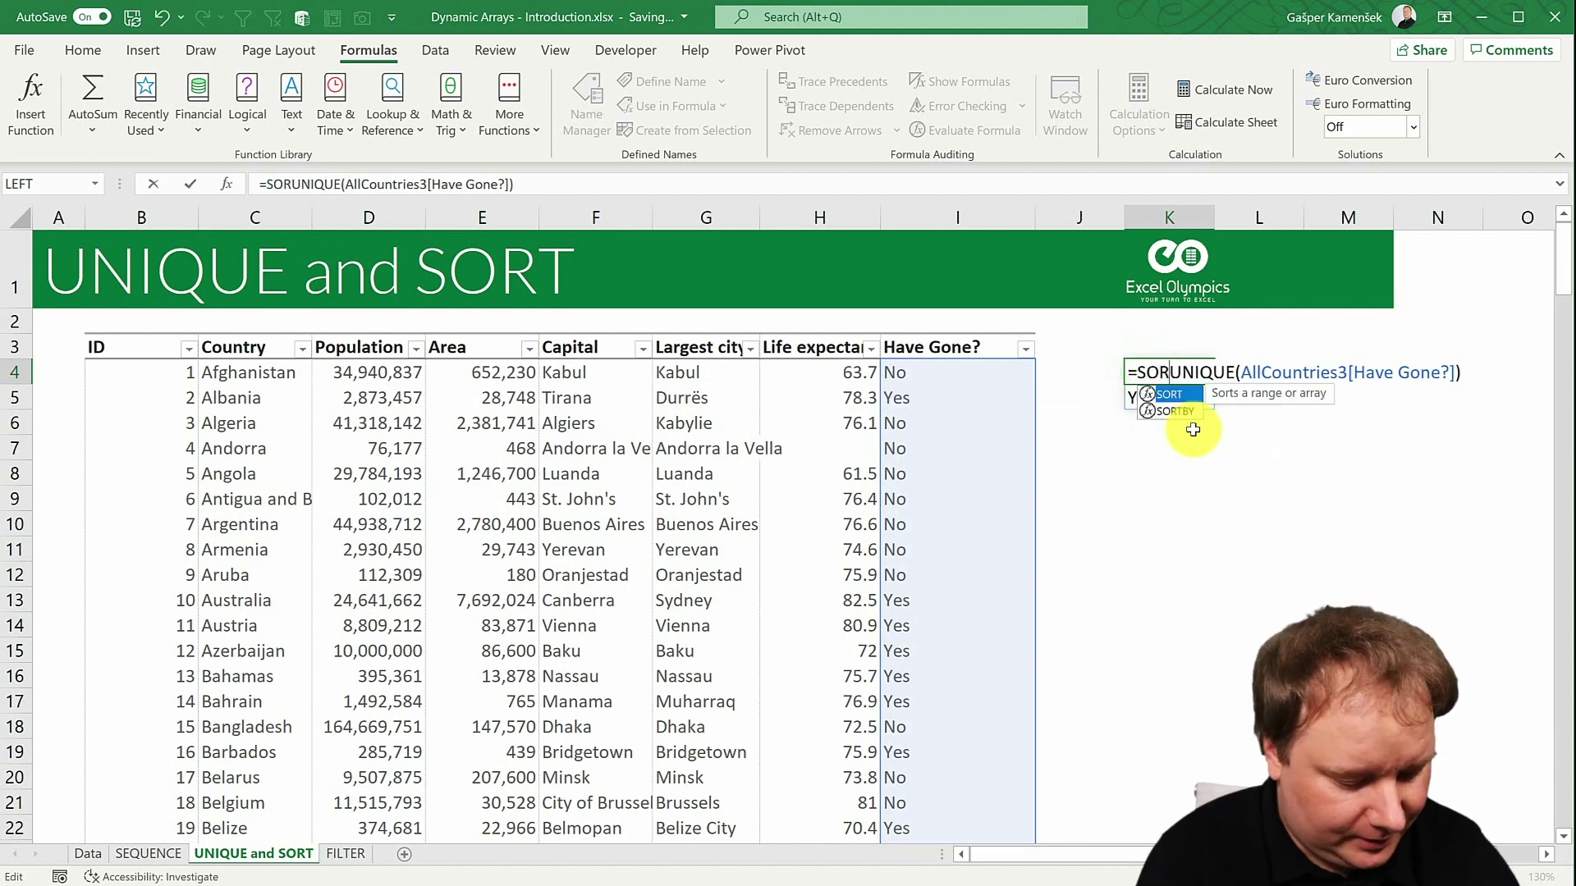
pyautogui.press('Tab')
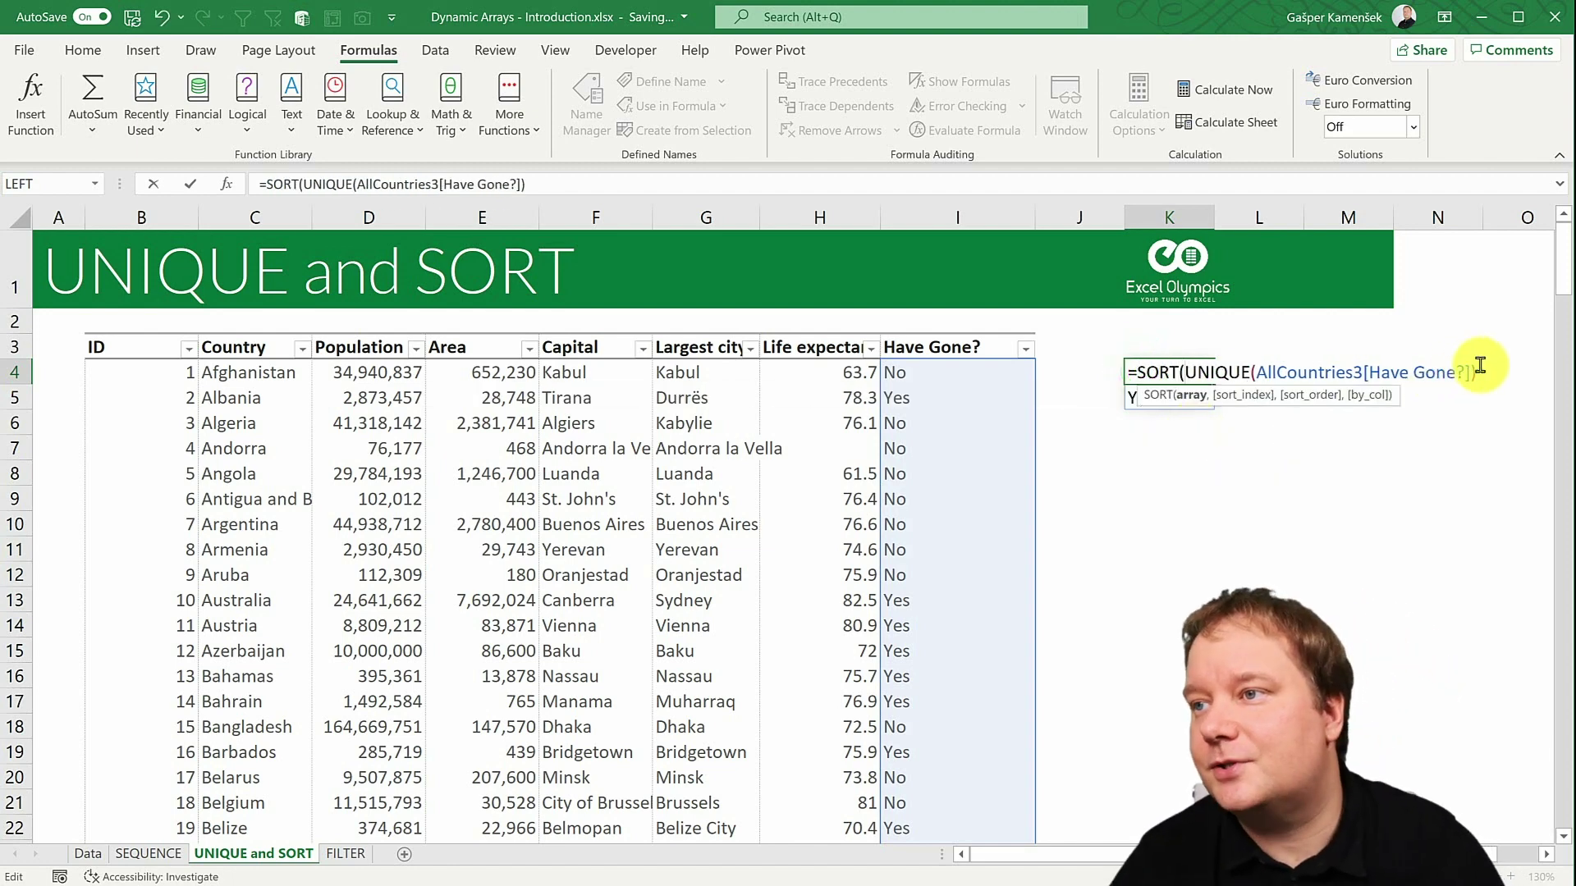
pyautogui.click(1478, 364)
pyautogui.write(')')
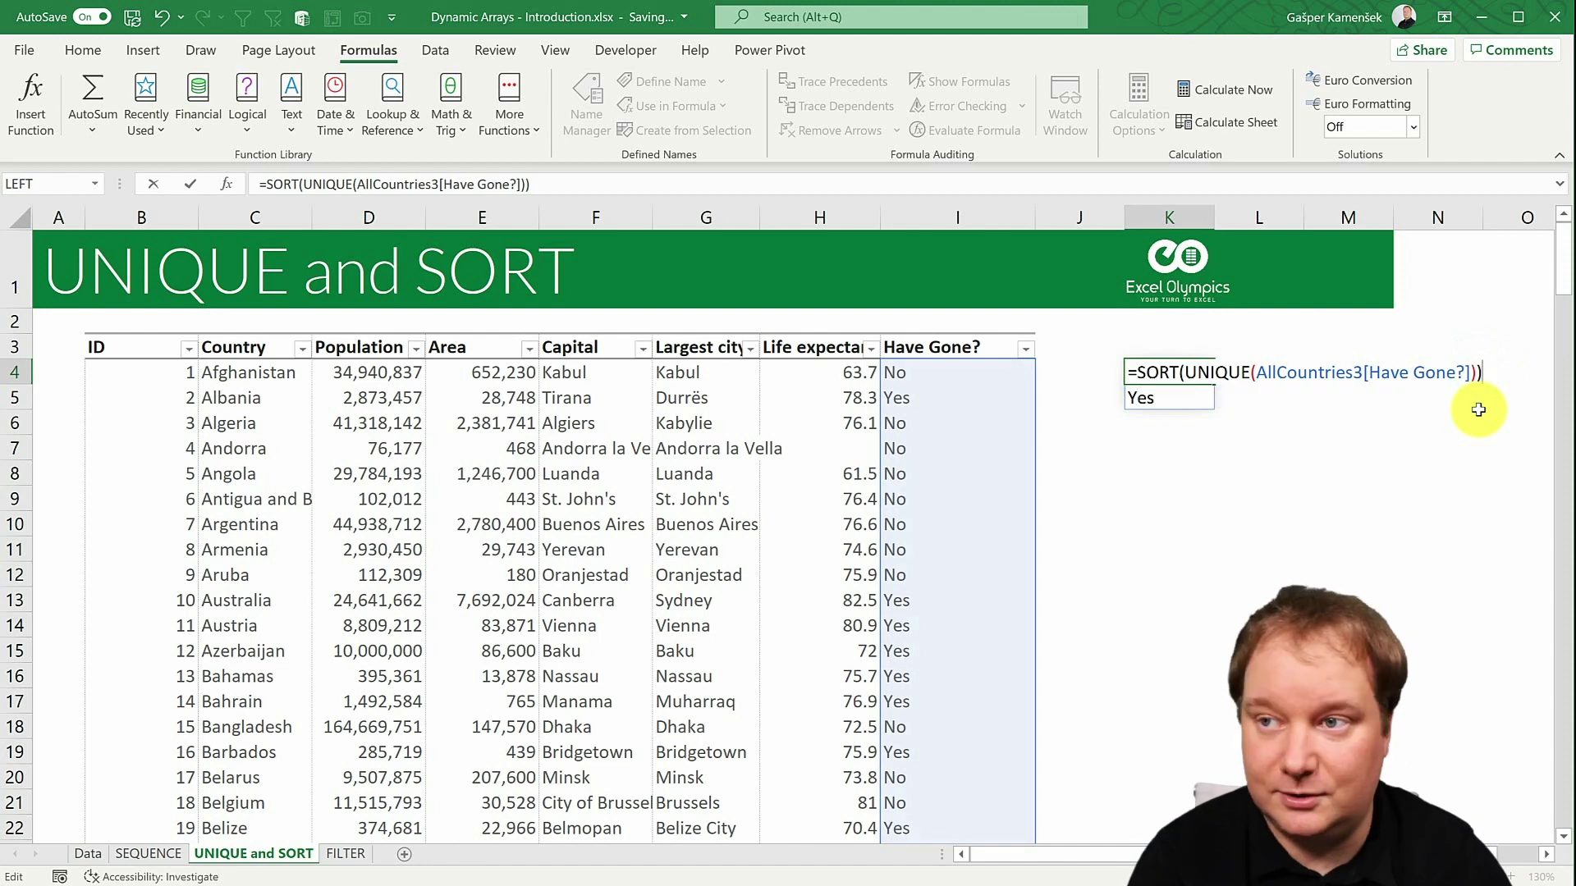
pyautogui.press('Return')
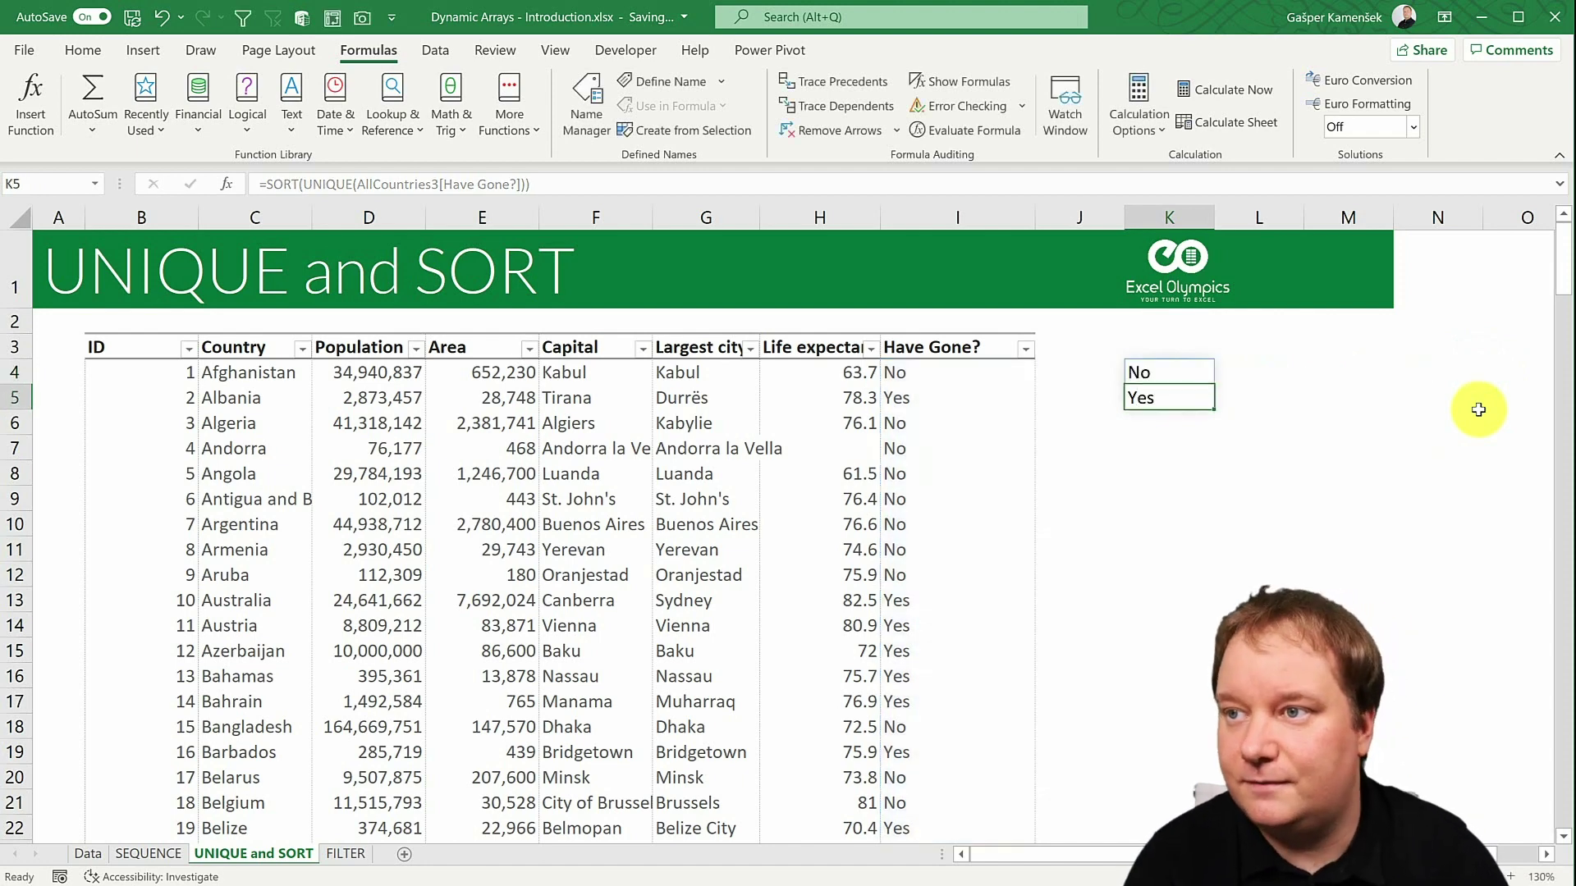
# - Add List data validation to cell K9 with the spilled range =$K$4# as its source
pyautogui.click(1160, 496)
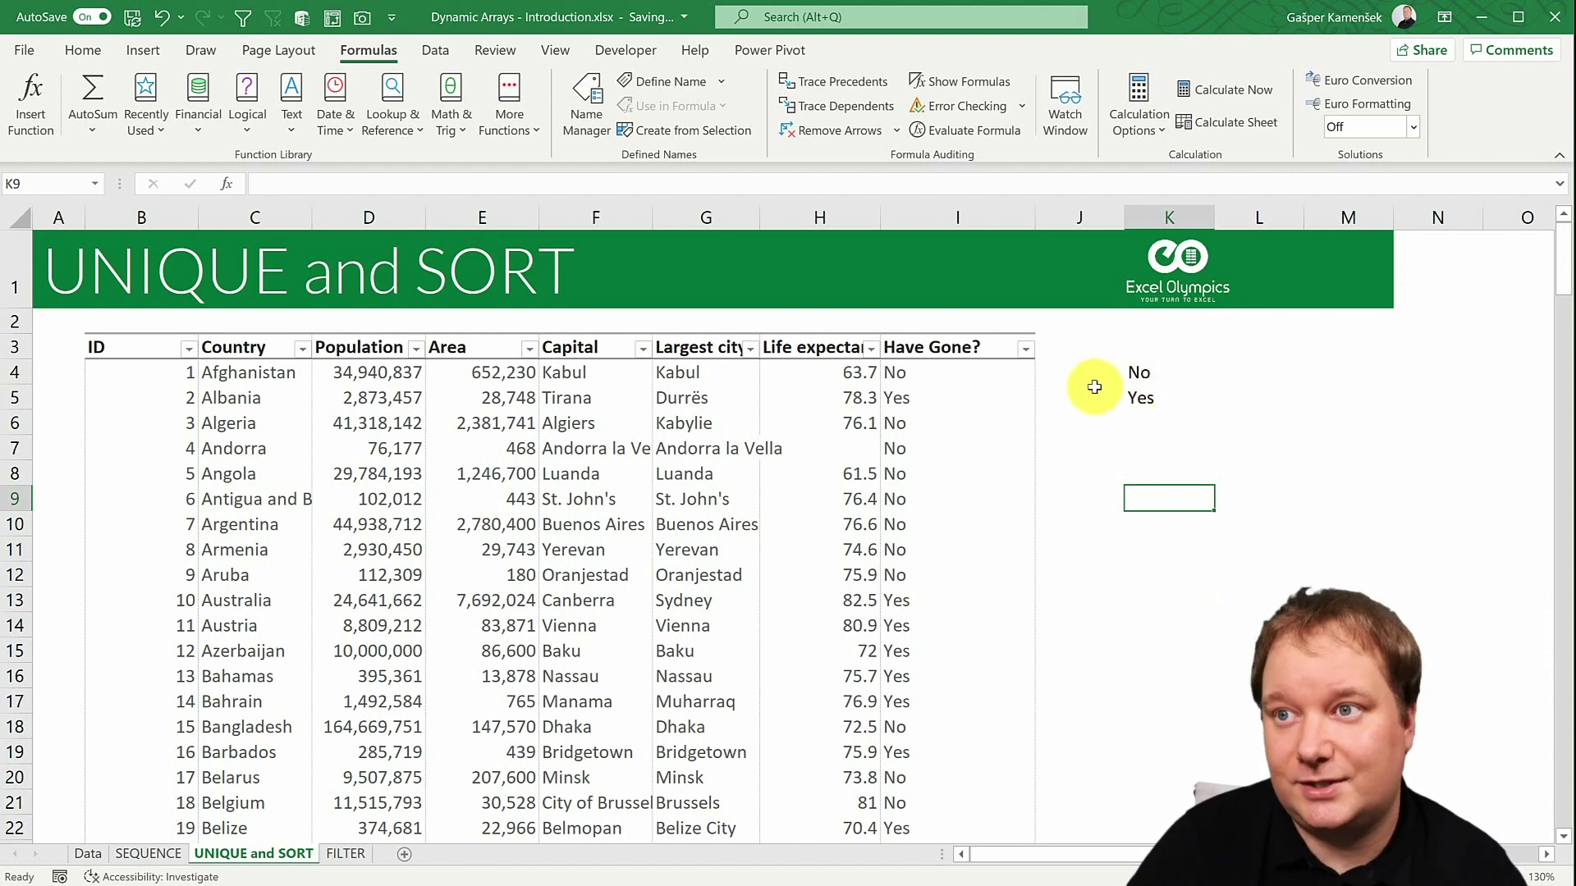
pyautogui.click(422, 48)
pyautogui.click(1006, 127)
pyautogui.click(588, 410)
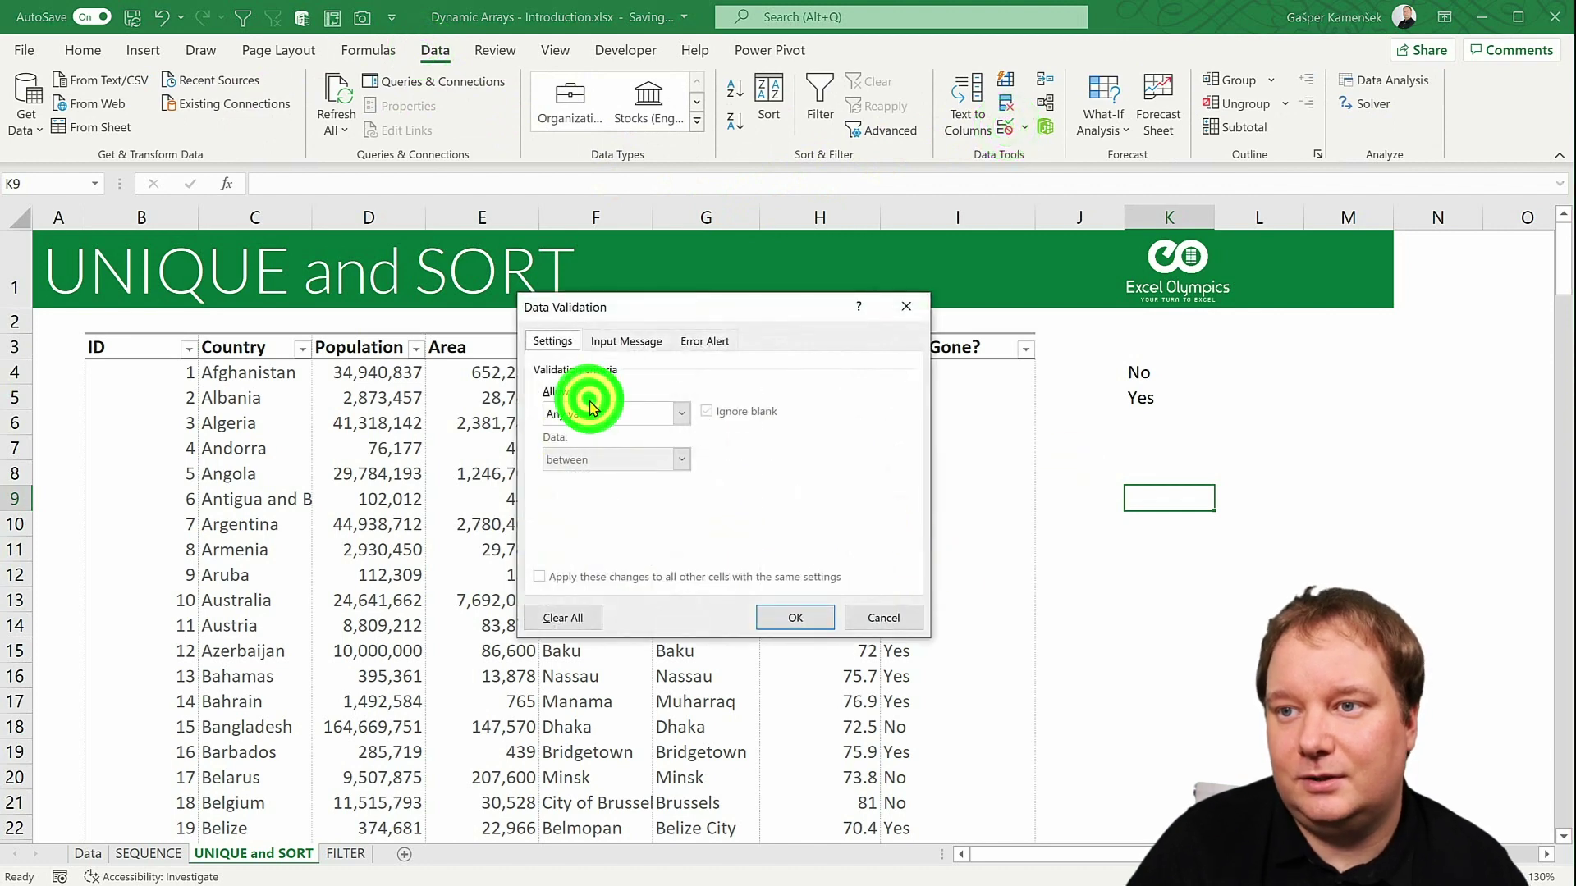
pyautogui.click(588, 477)
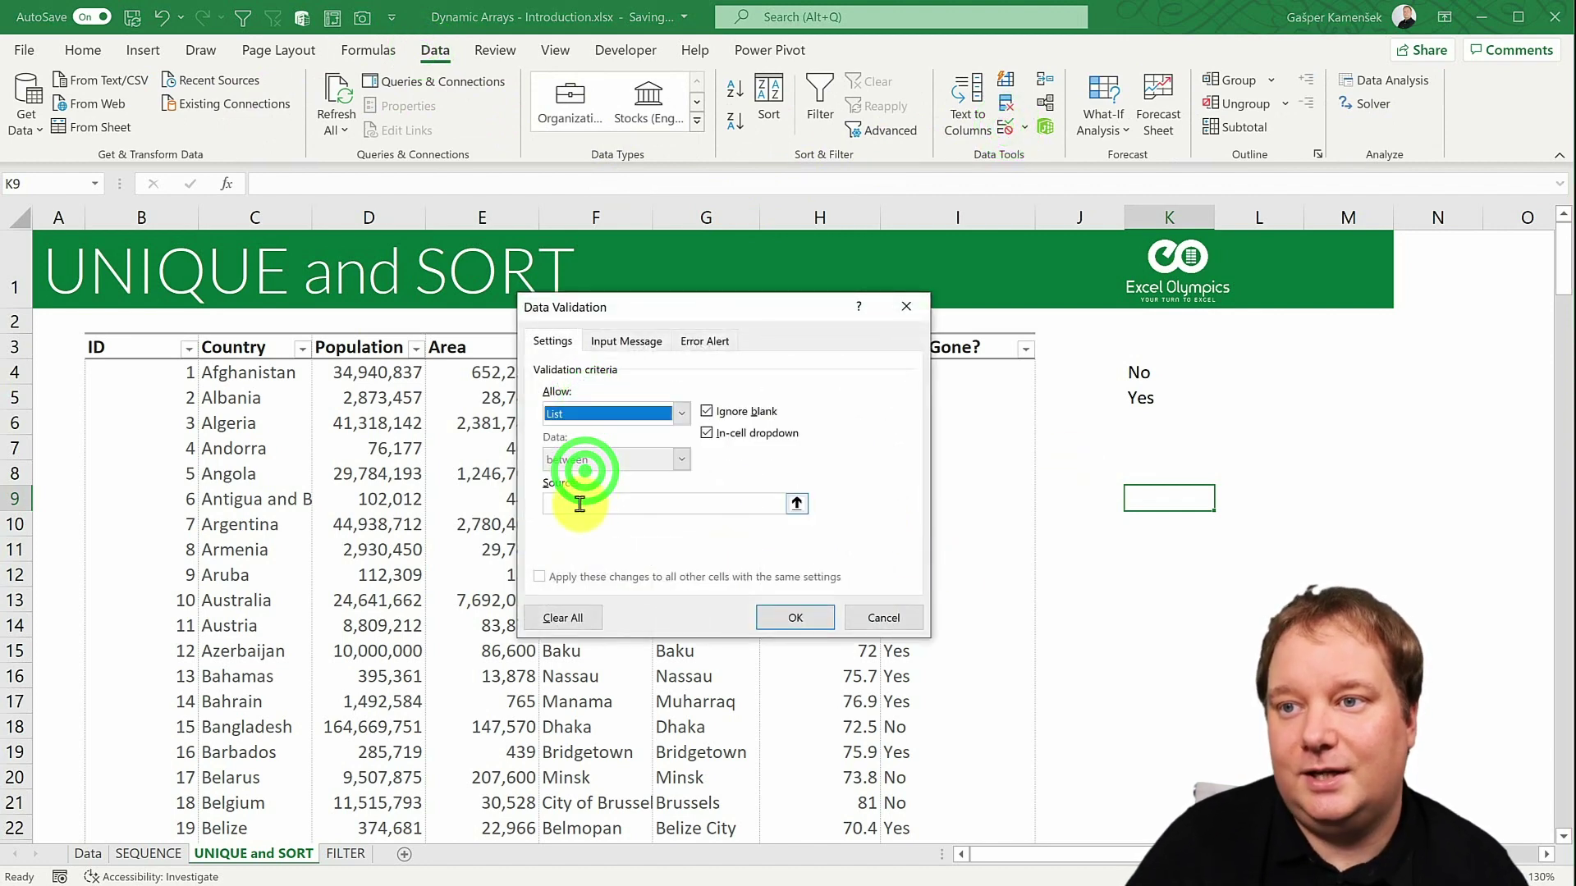
pyautogui.click(581, 502)
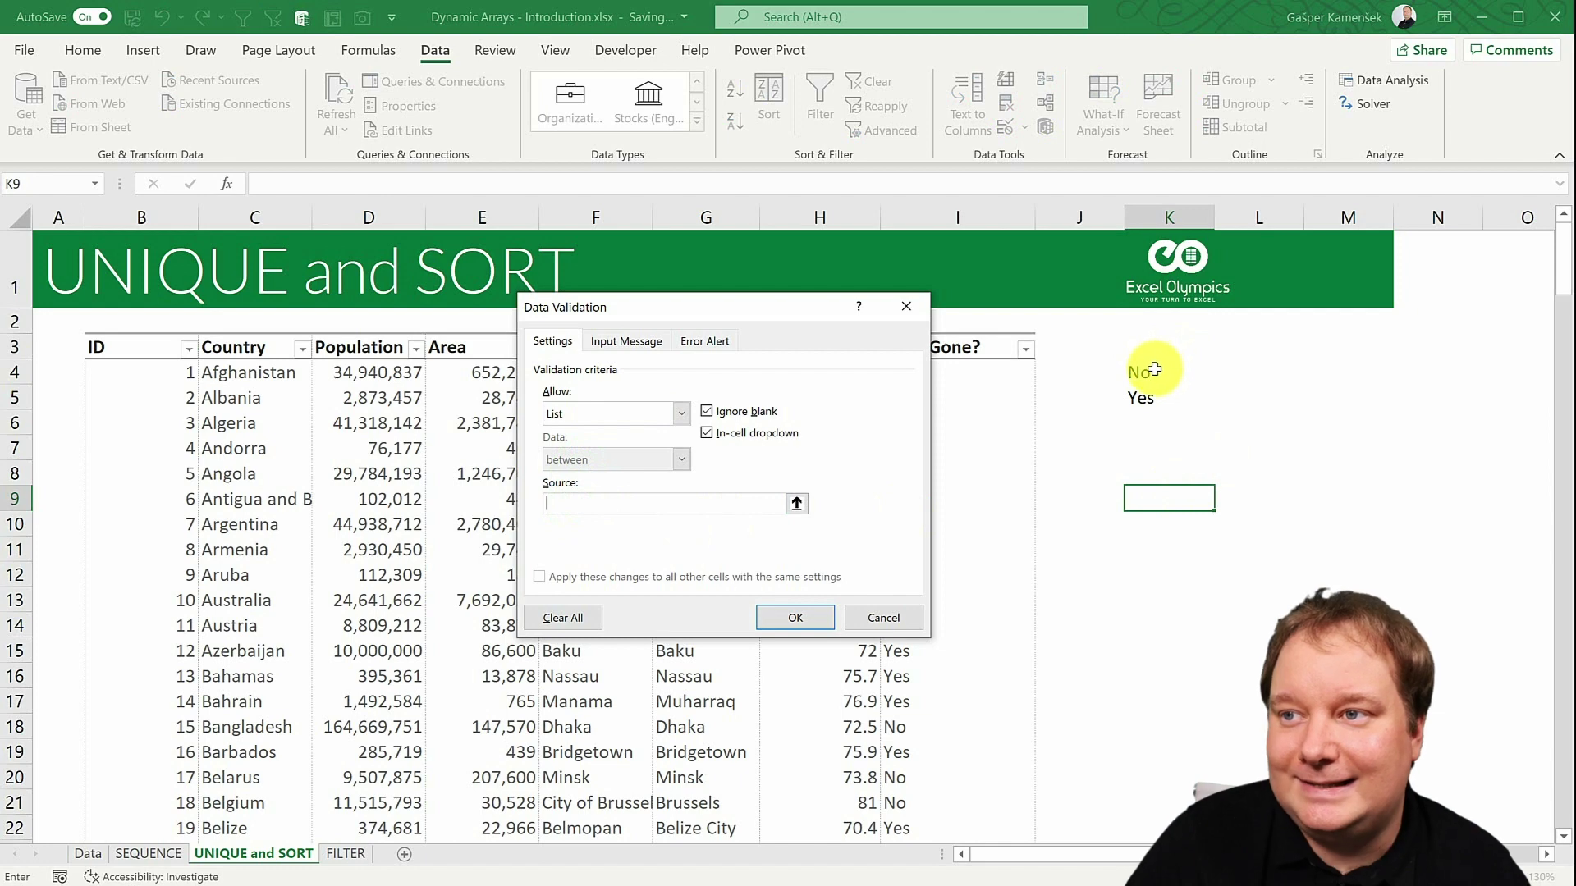
pyautogui.click(598, 500)
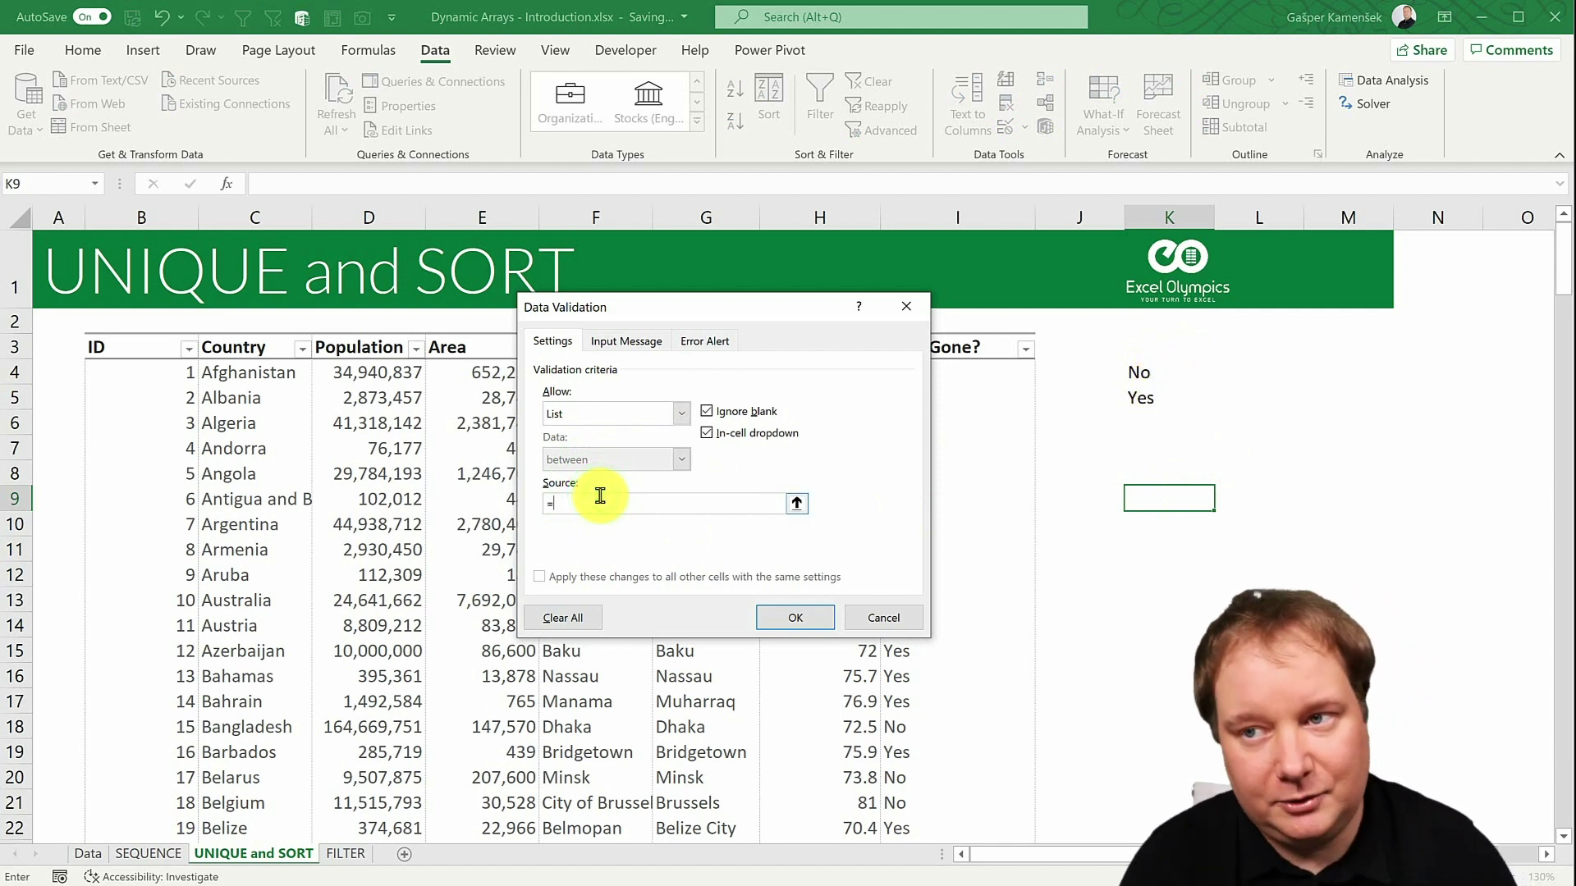
pyautogui.write('=')
pyautogui.click(1144, 373)
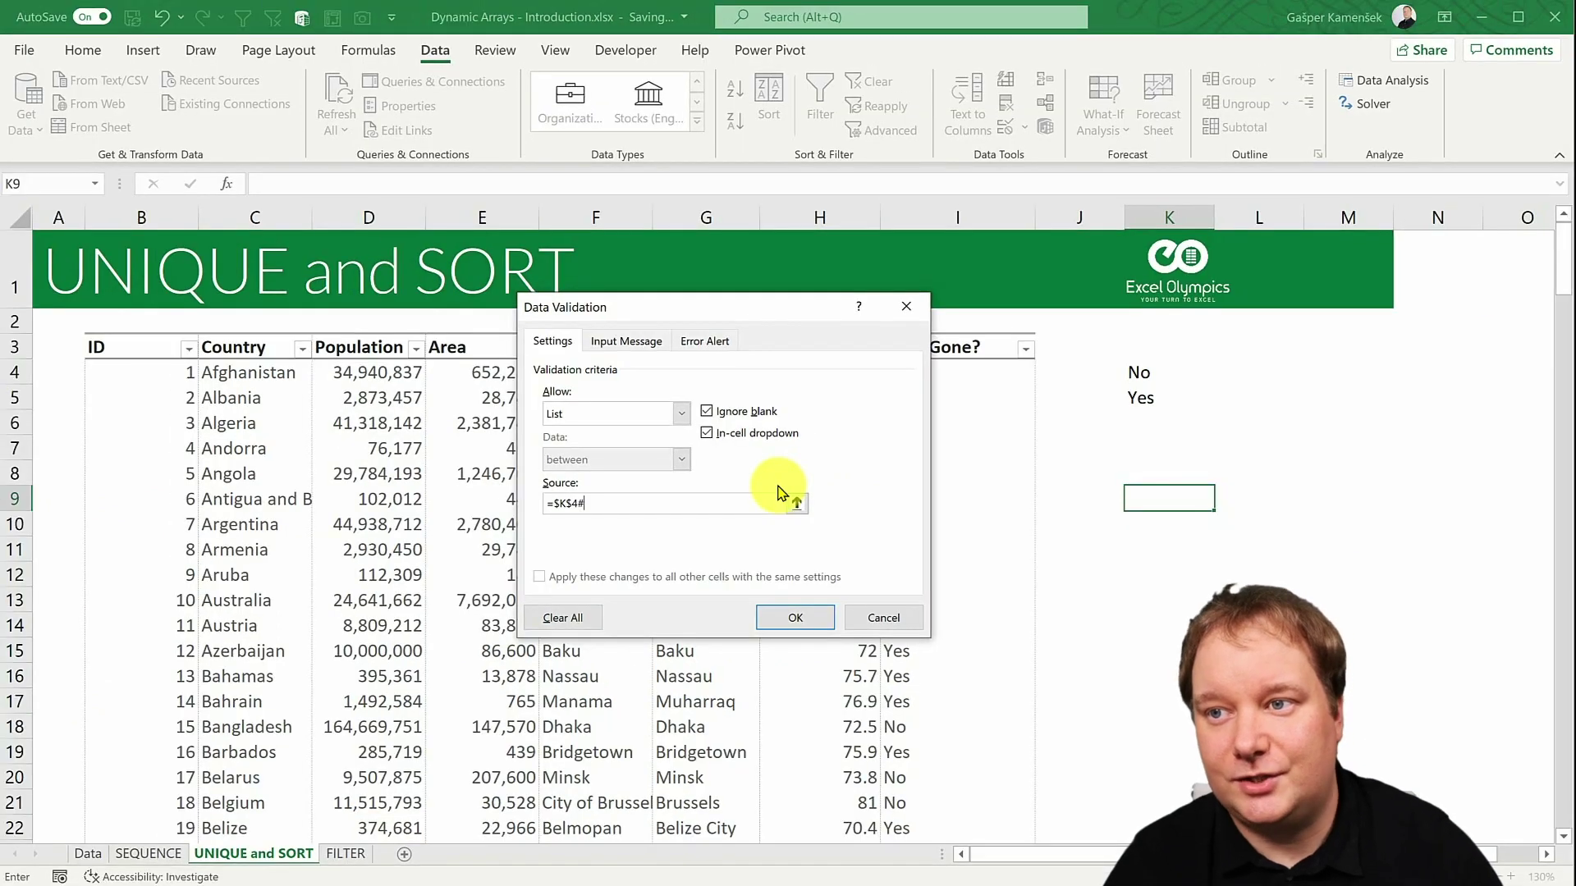
pyautogui.click(789, 607)
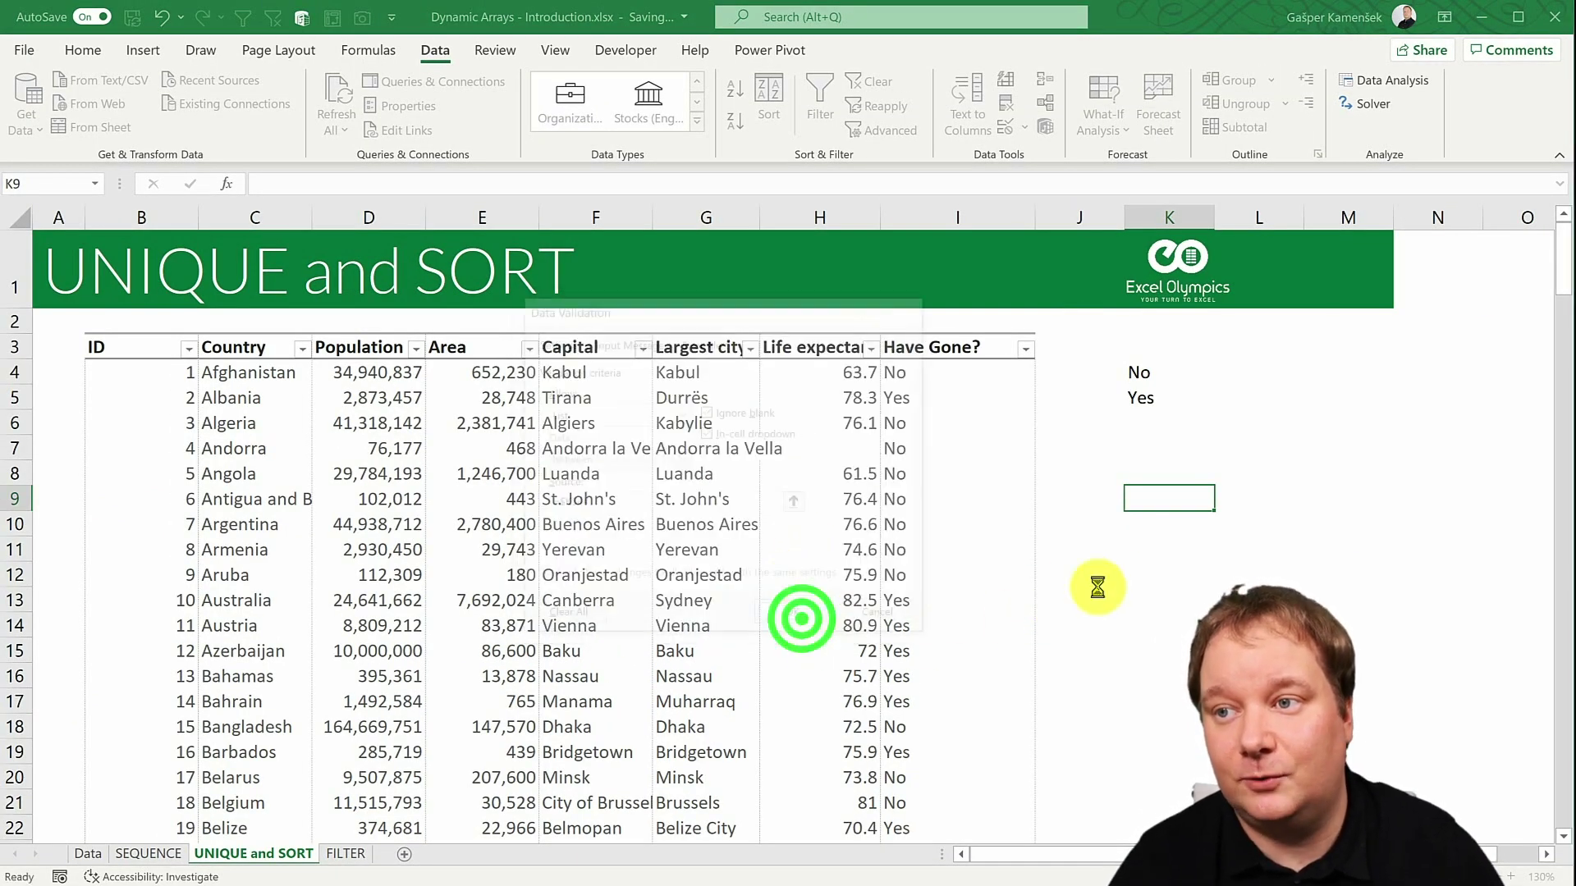
# - Try both choices in cell K9's drop-down list, finishing with Yes selected
pyautogui.click(1220, 502)
pyautogui.click(1199, 539)
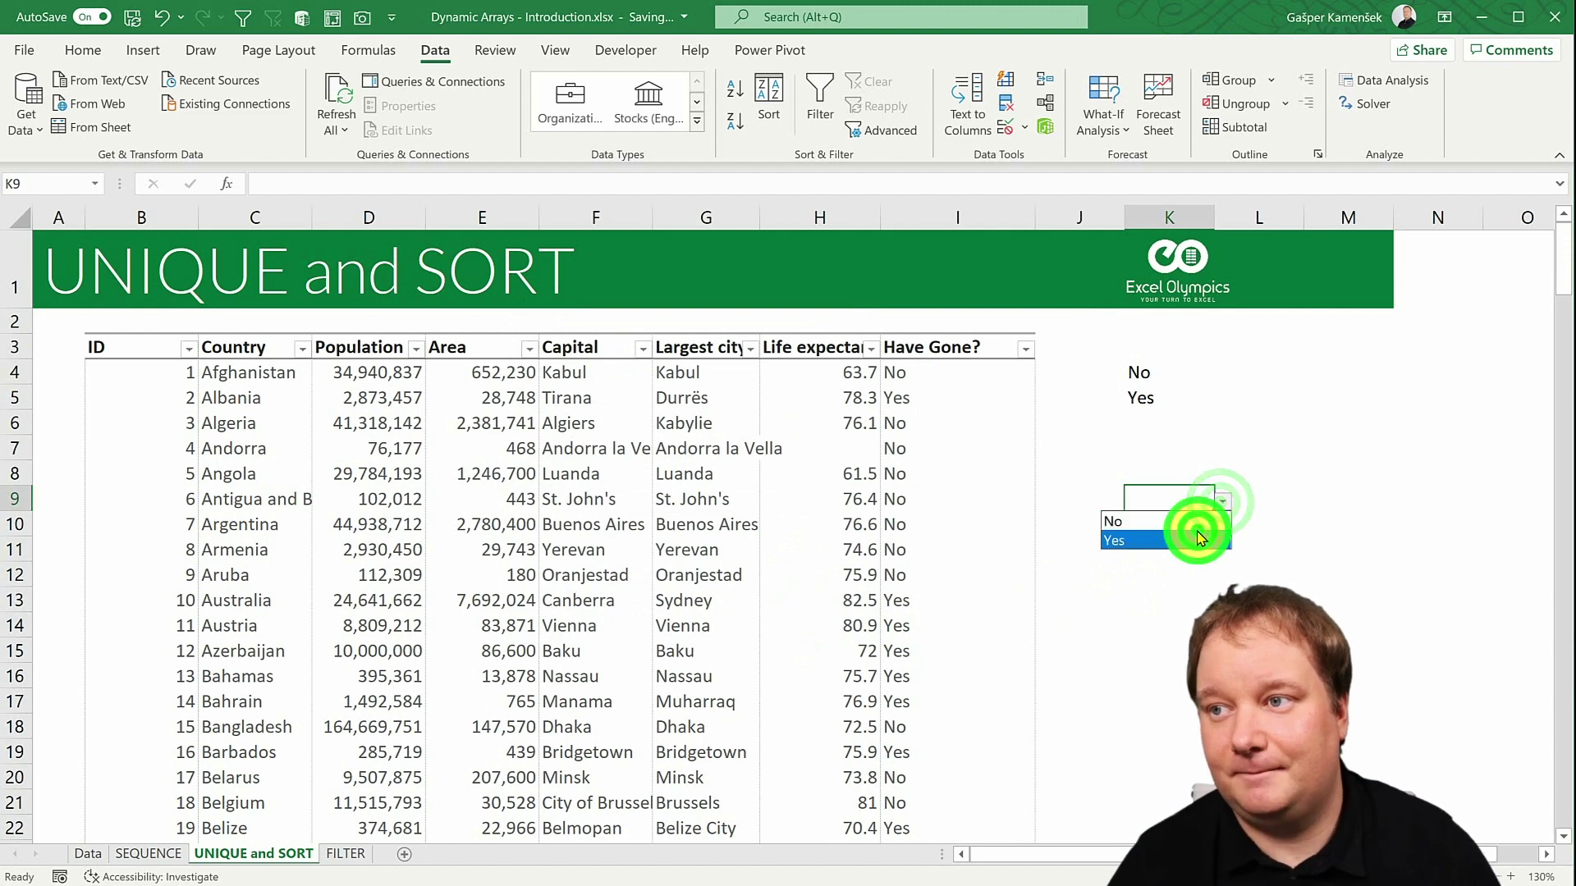
pyautogui.click(1224, 499)
pyautogui.click(1194, 522)
pyautogui.click(1223, 500)
pyautogui.click(1197, 539)
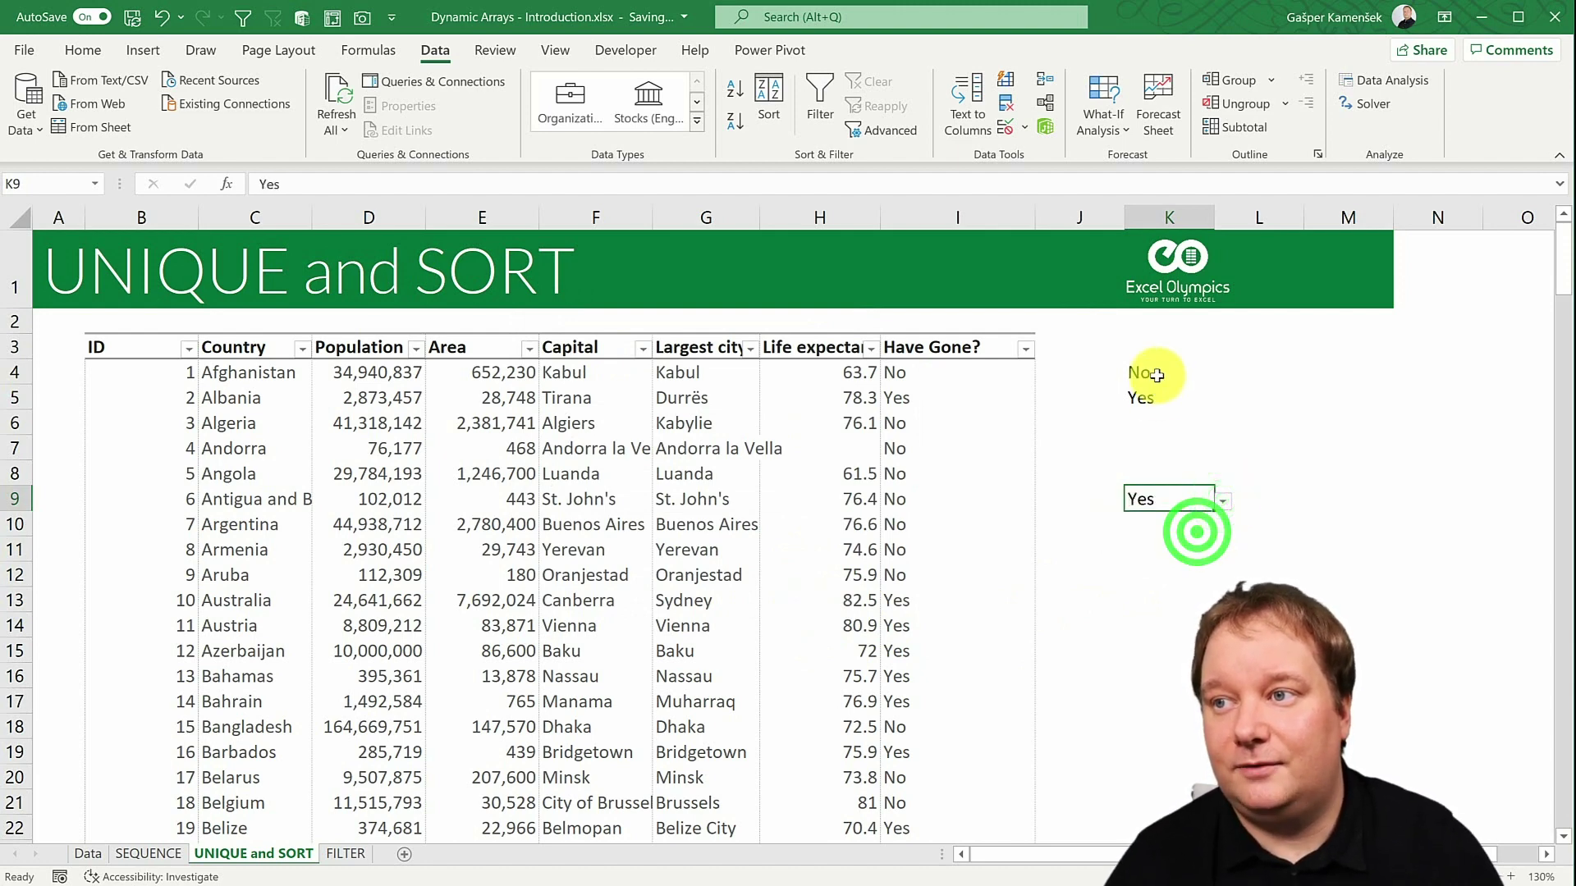
# - Try Wanna as Armenia's Have Gone? value, check cell K9's drop-down choices, and undo the entry
pyautogui.click(932, 536)
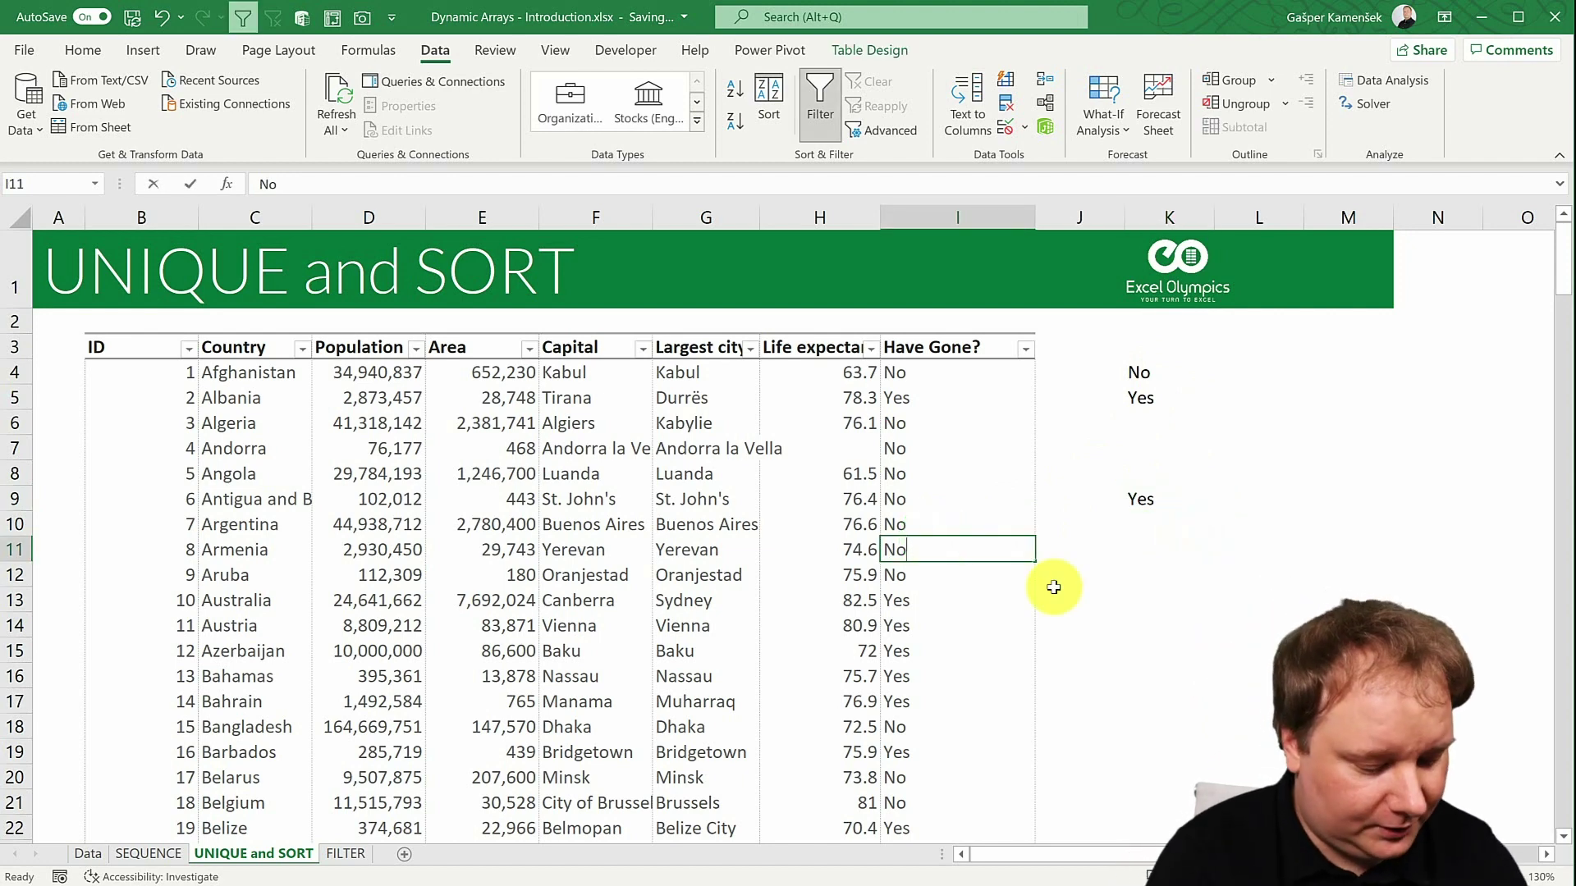
pyautogui.write('Wanna')
pyautogui.press('Return')
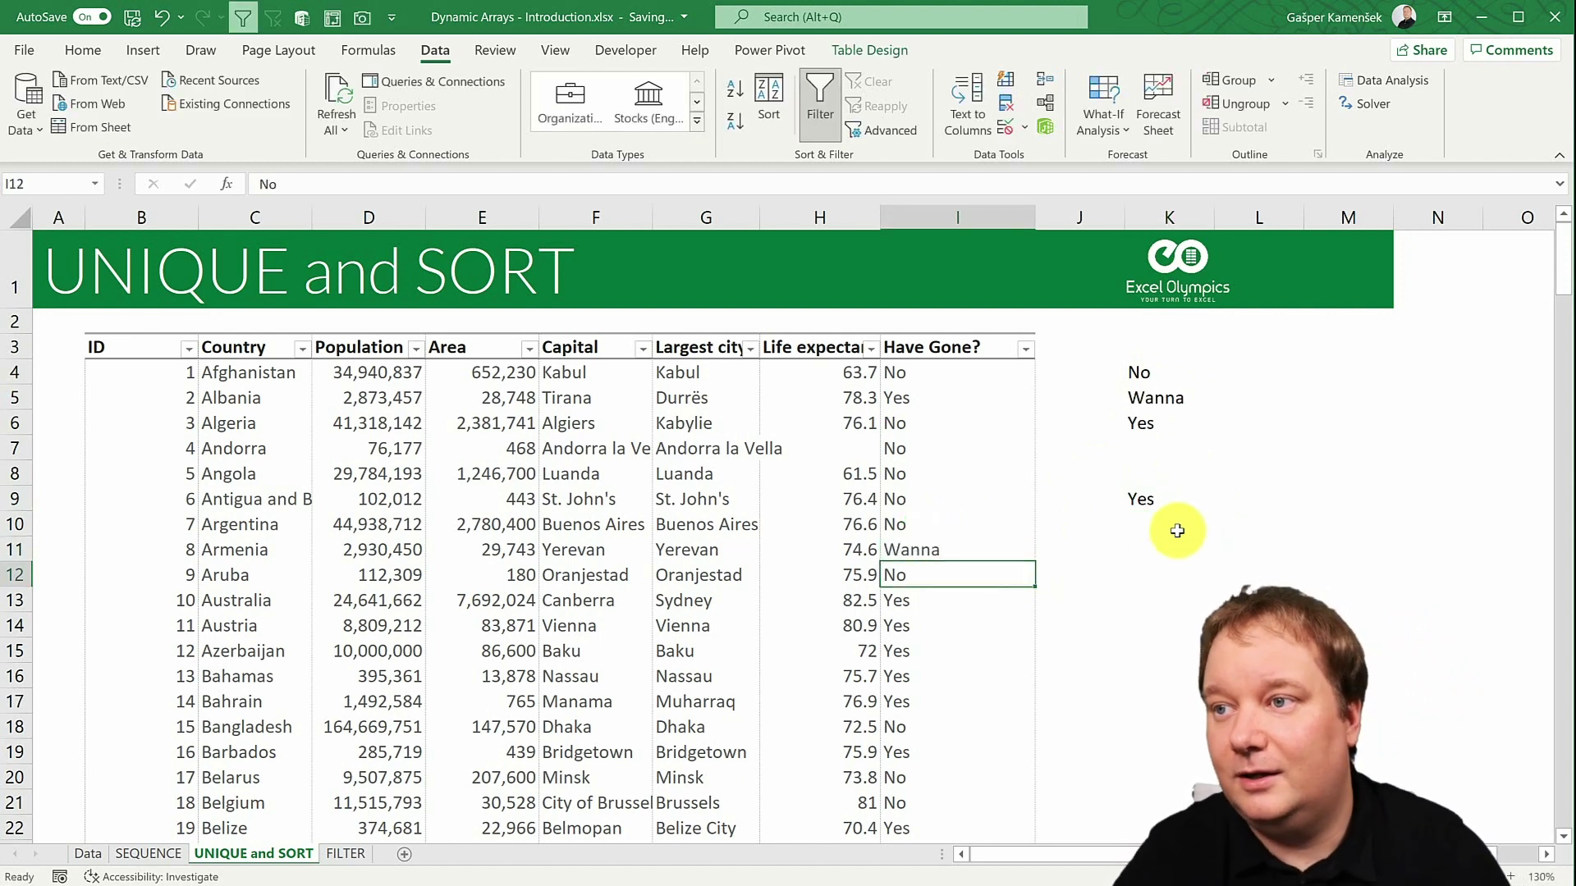
pyautogui.click(1182, 497)
pyautogui.click(1225, 500)
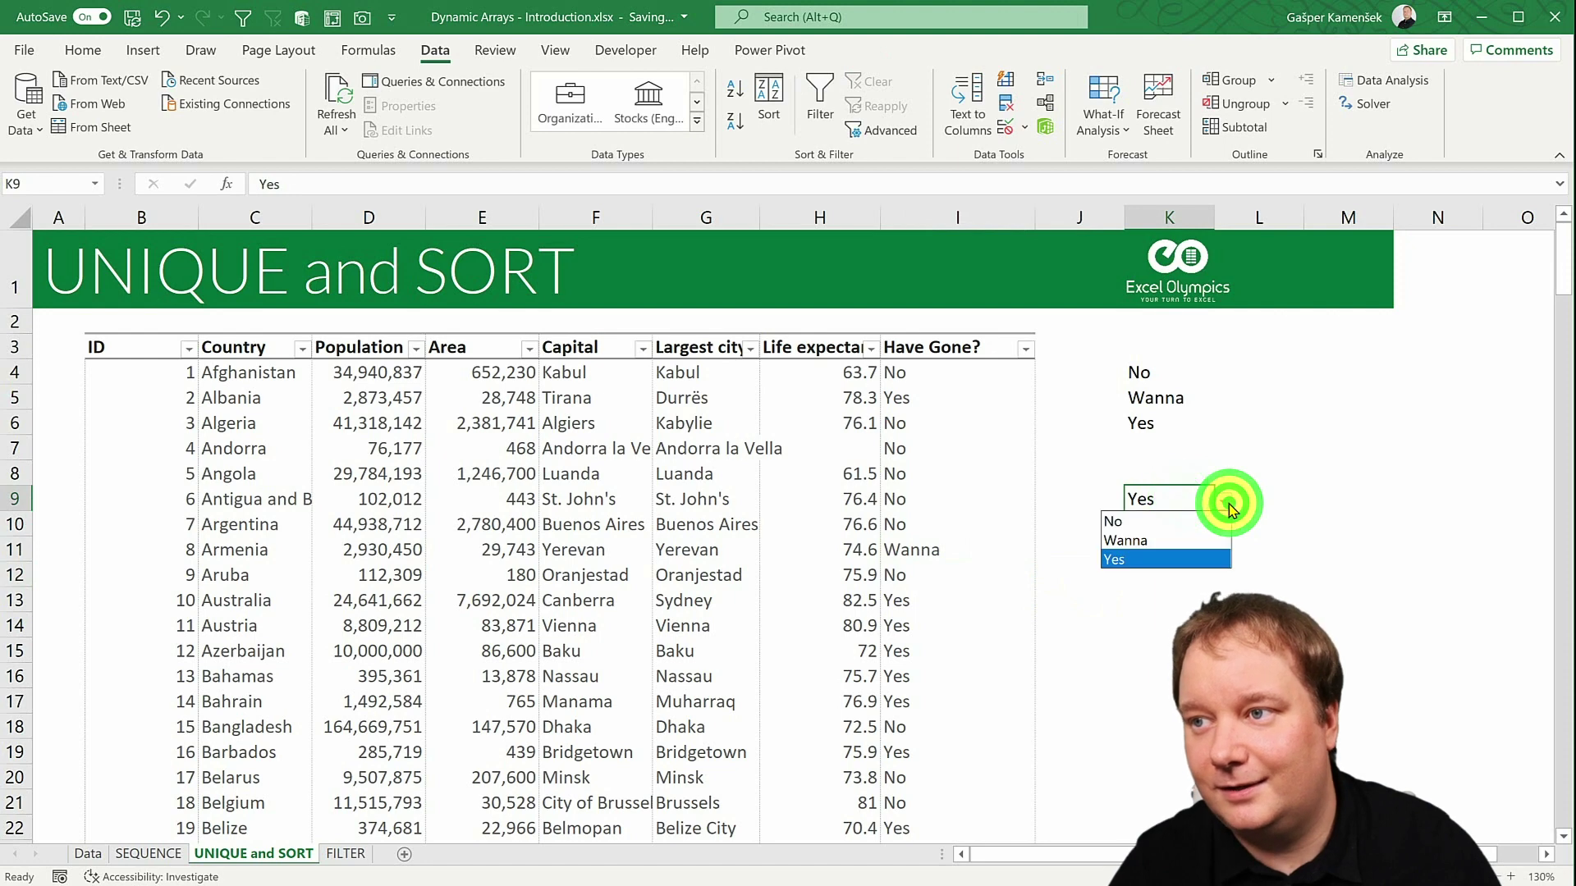
pyautogui.click(1229, 505)
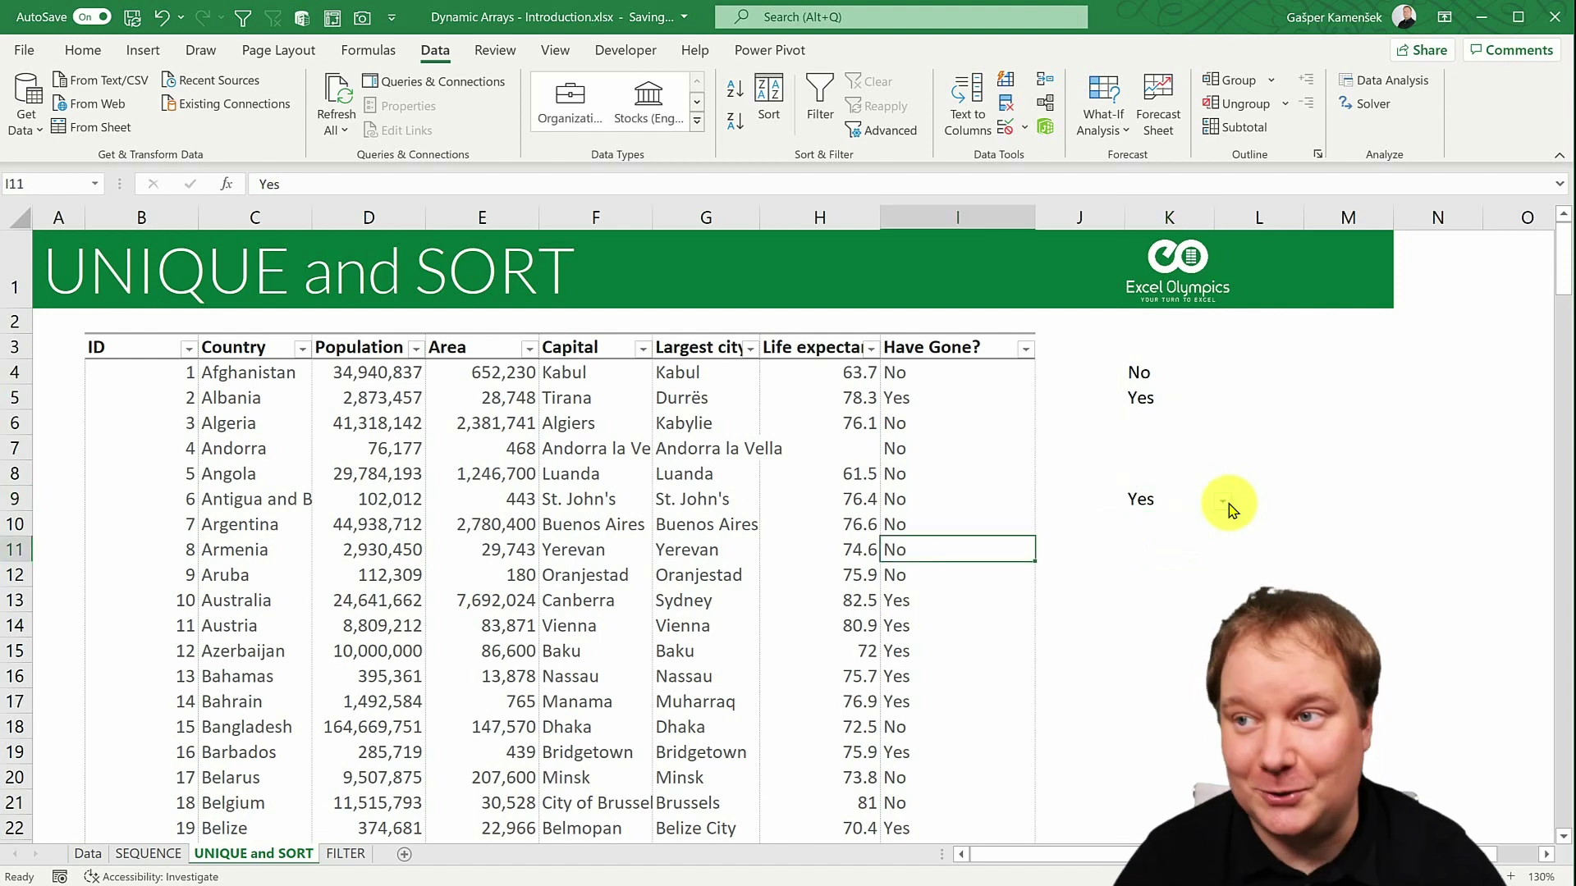
# - Switch cell K9's drop-down selection to No and back to Yes
pyautogui.click(1225, 501)
pyautogui.click(1171, 520)
pyautogui.click(1222, 502)
pyautogui.click(1194, 538)
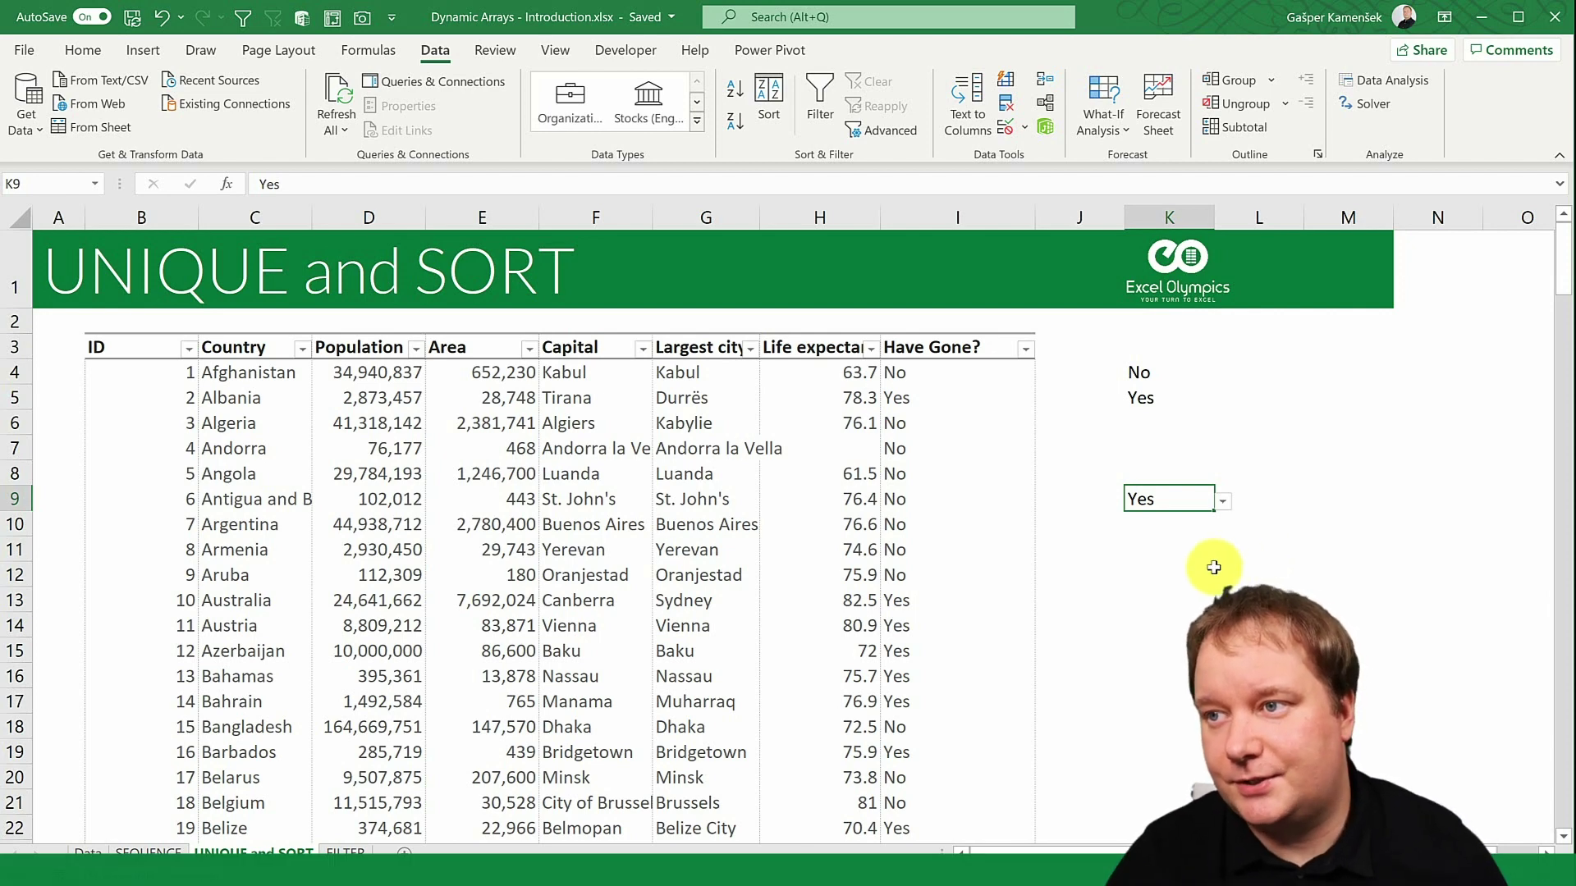
# - Name cell K9 HaveGone
pyautogui.click(42, 184)
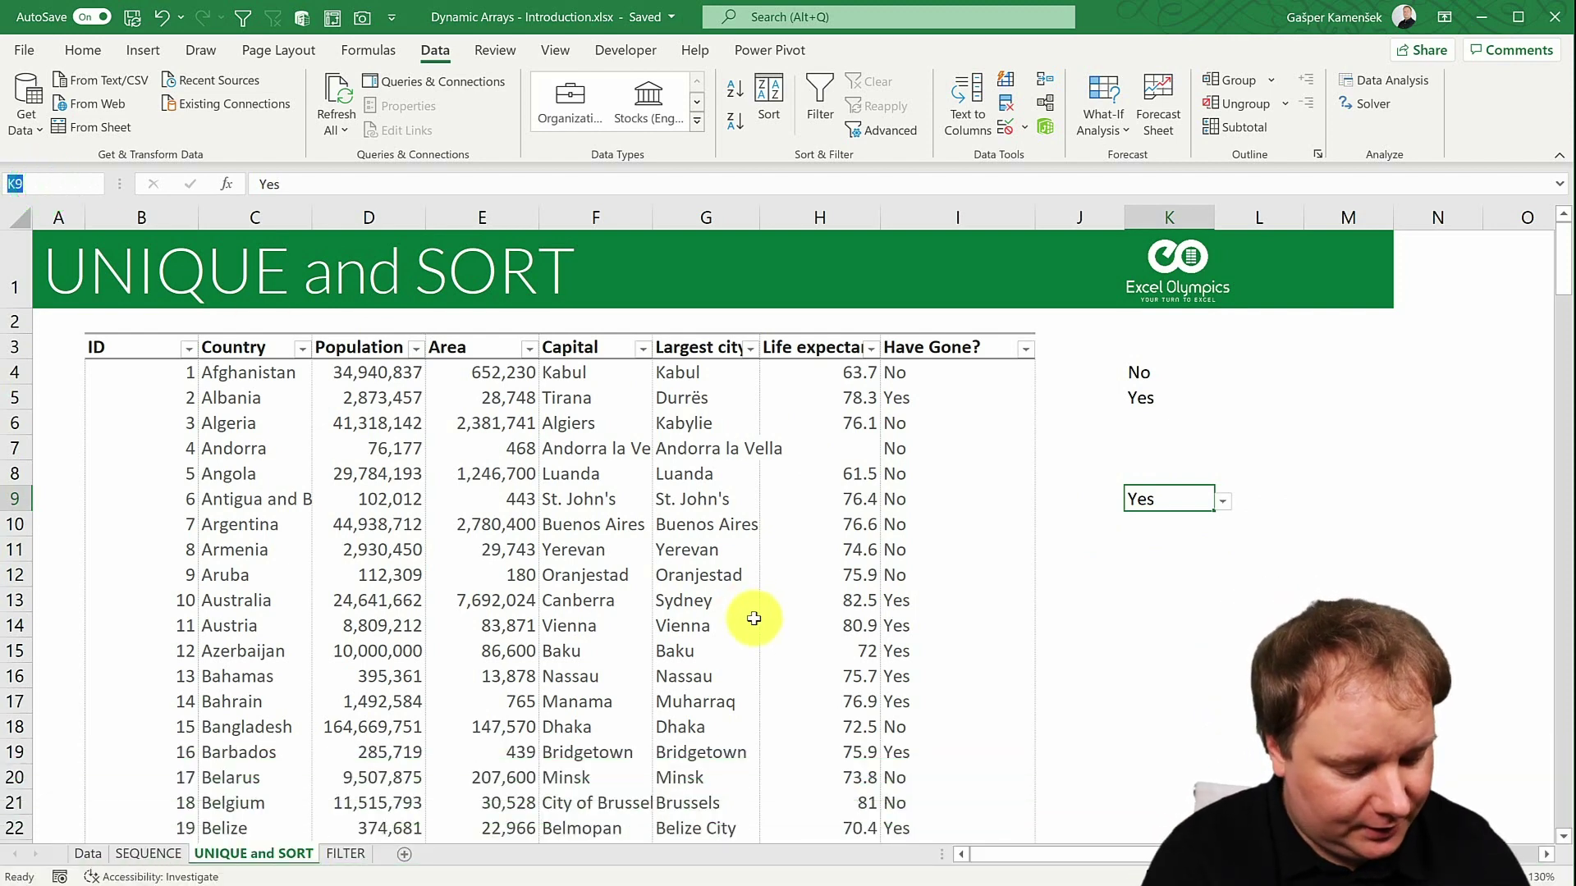
pyautogui.write('HaveGone')
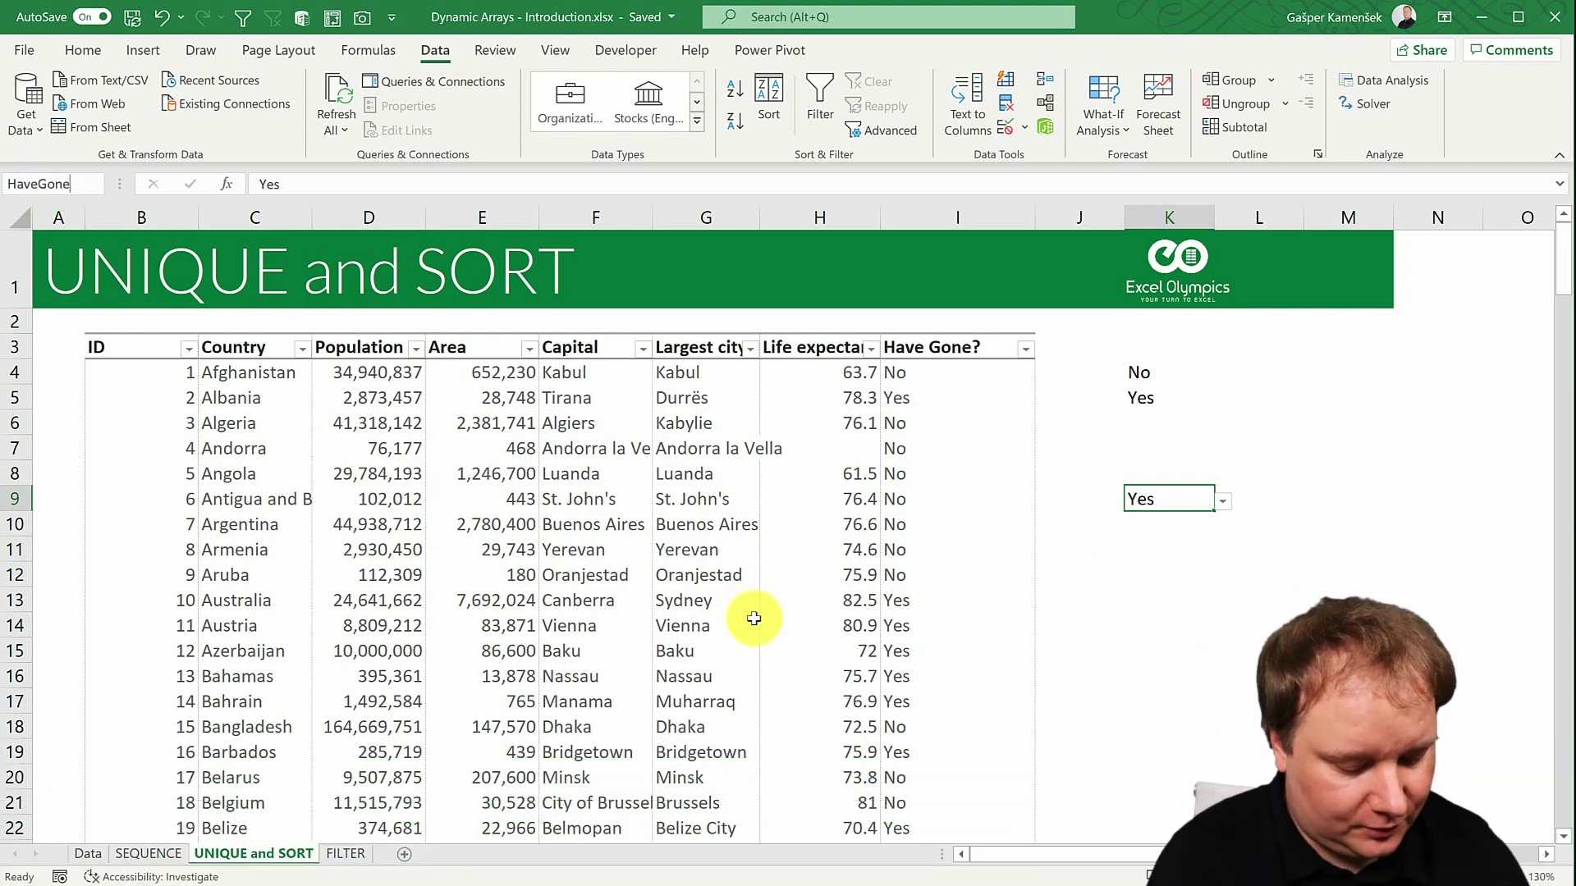
pyautogui.press('Return')
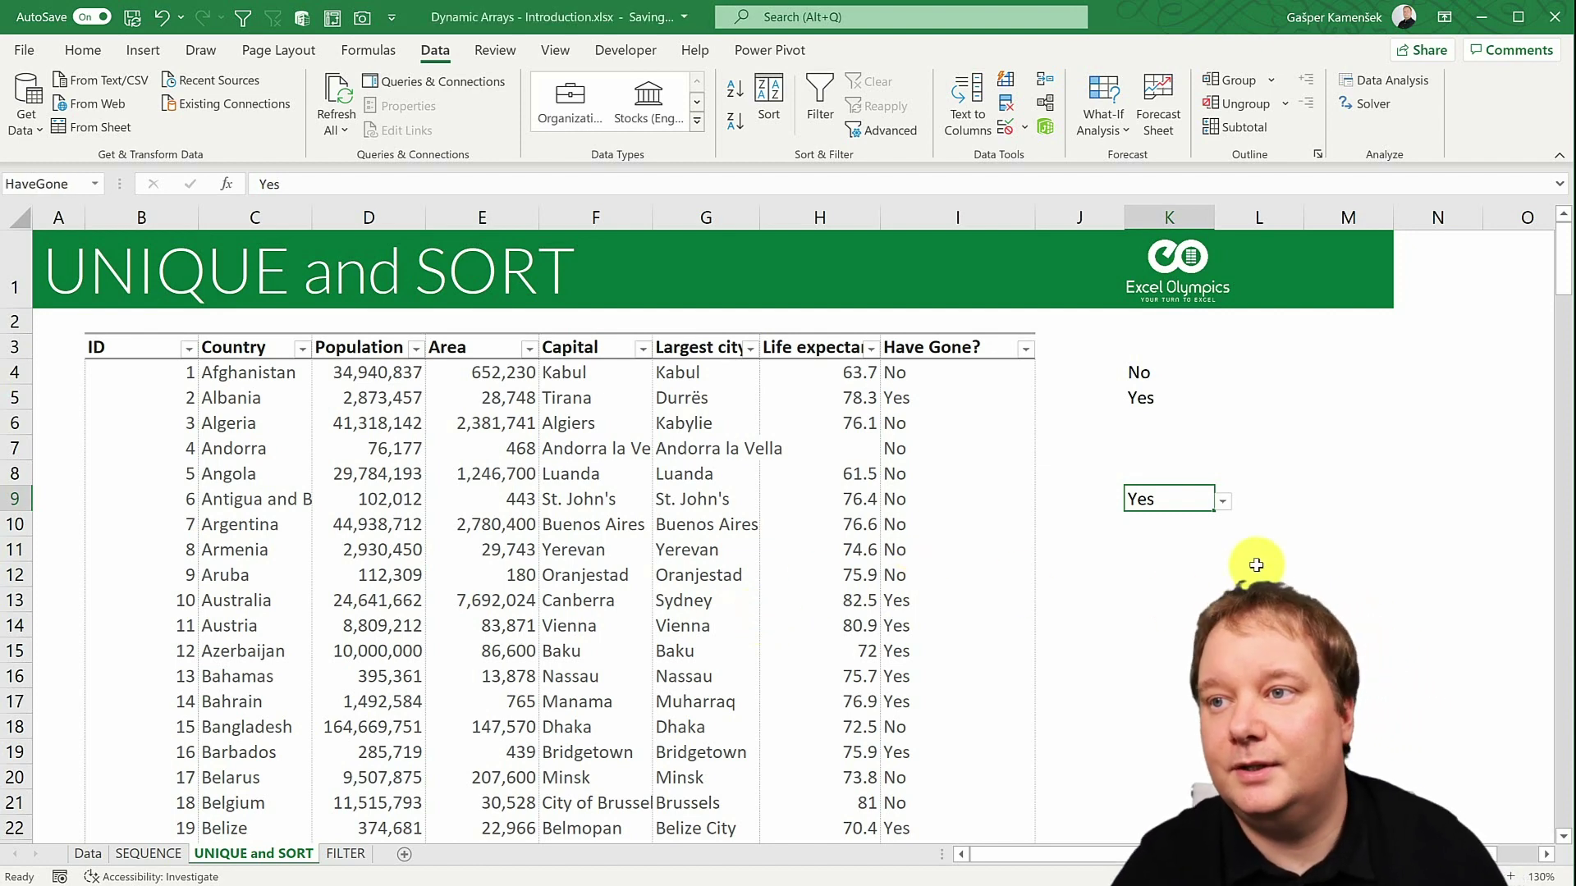
pyautogui.click(349, 857)
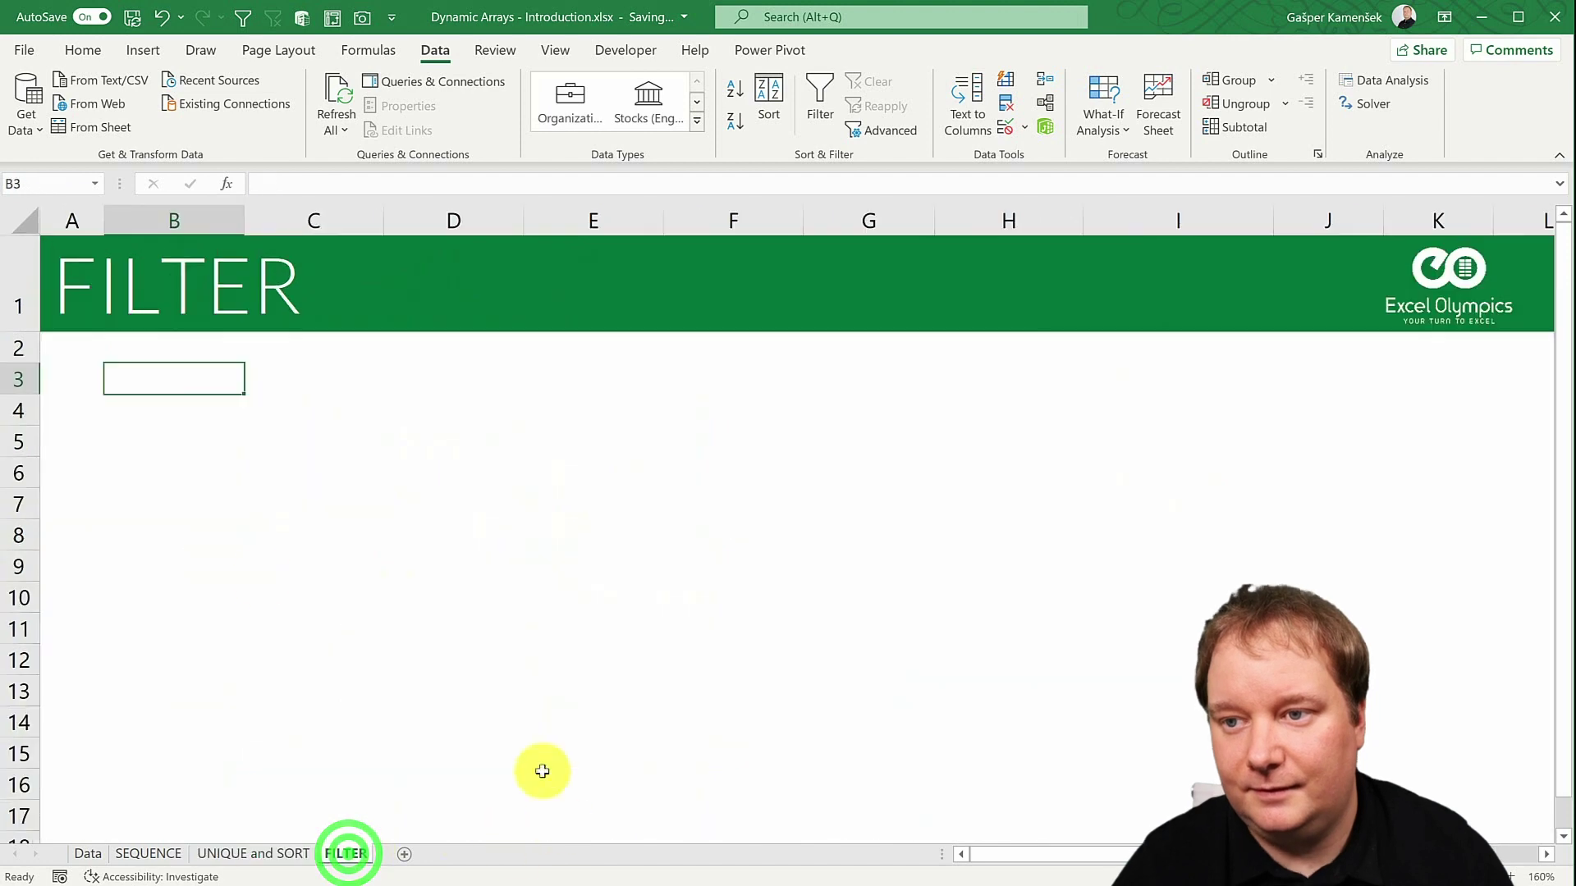
pyautogui.click(167, 427)
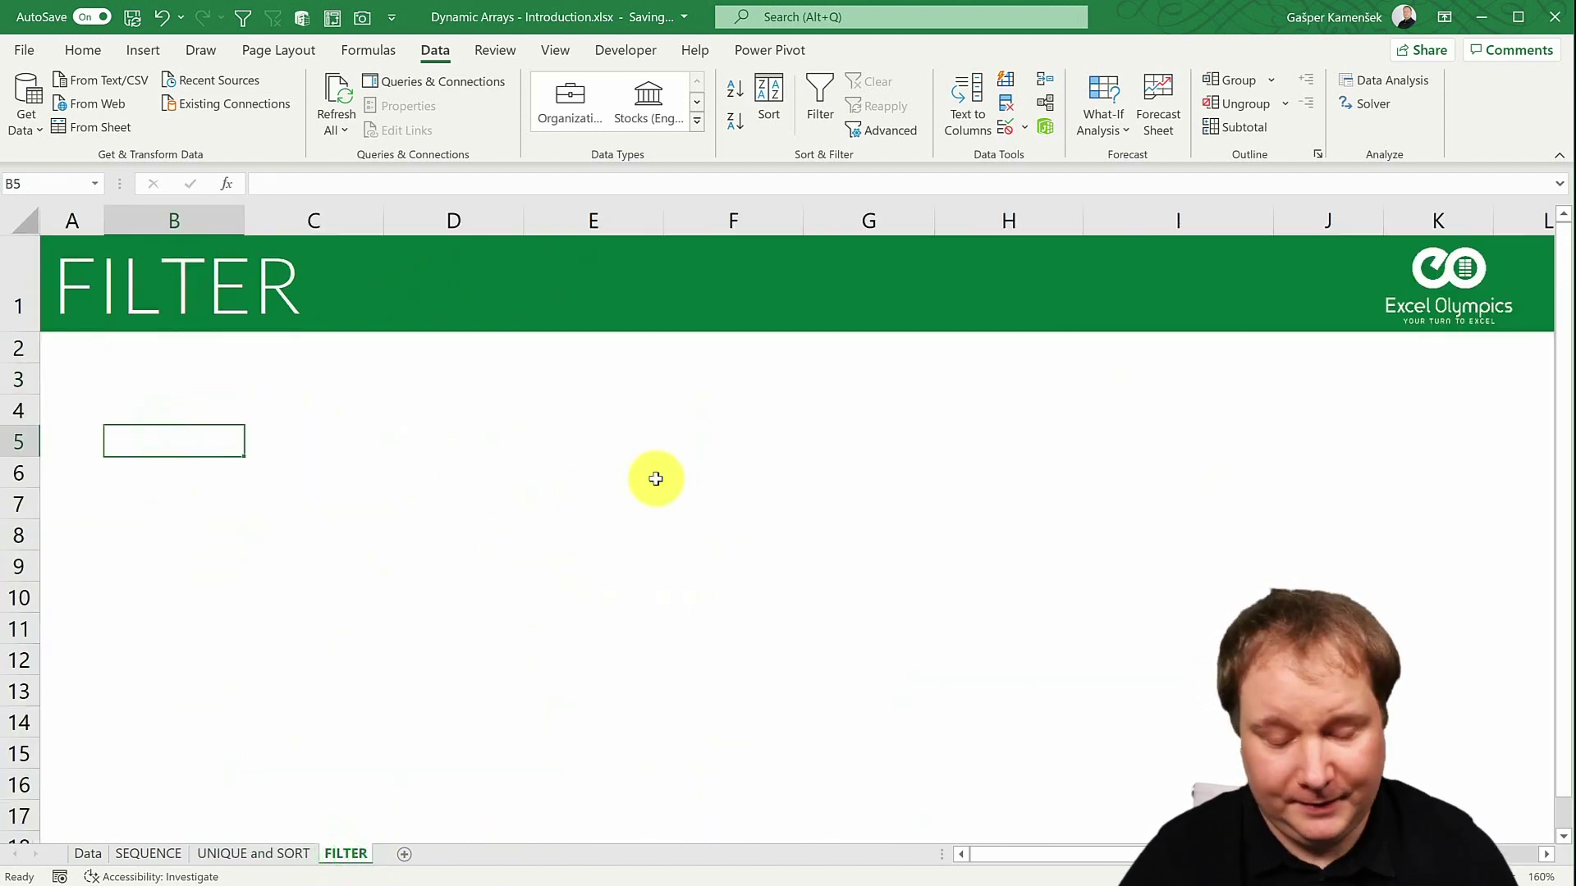
pyautogui.click(265, 854)
# - Enter =FILTER(AllCountries3,AllCountries3[Have Gone?]=HaveGone) in cell K11 of the UNIQUE and SORT sheet
pyautogui.click(1158, 557)
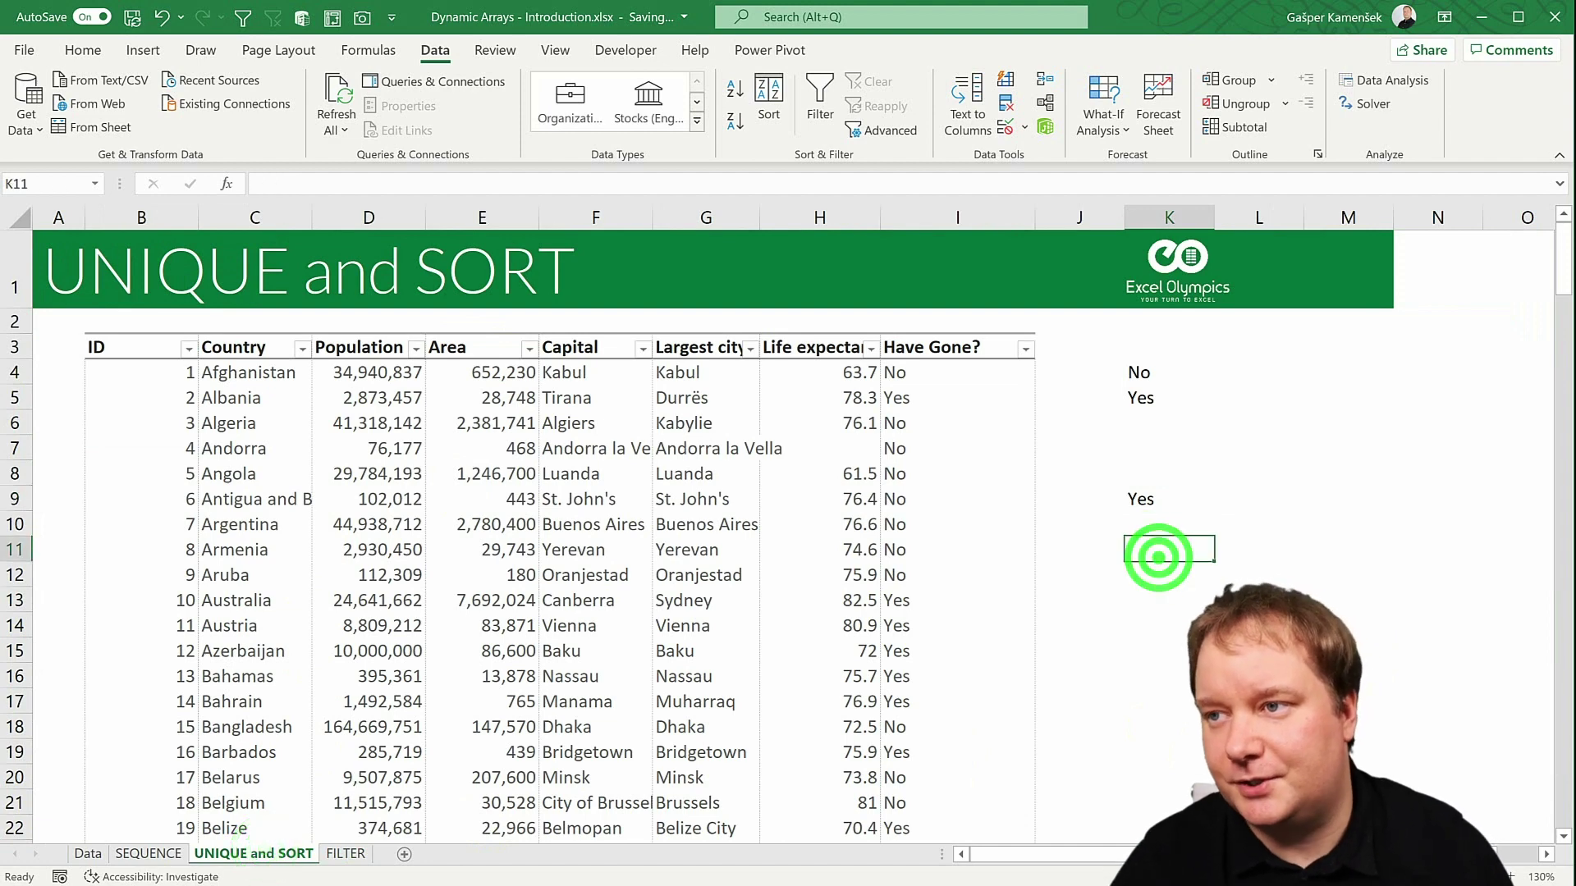
pyautogui.write('=filter')
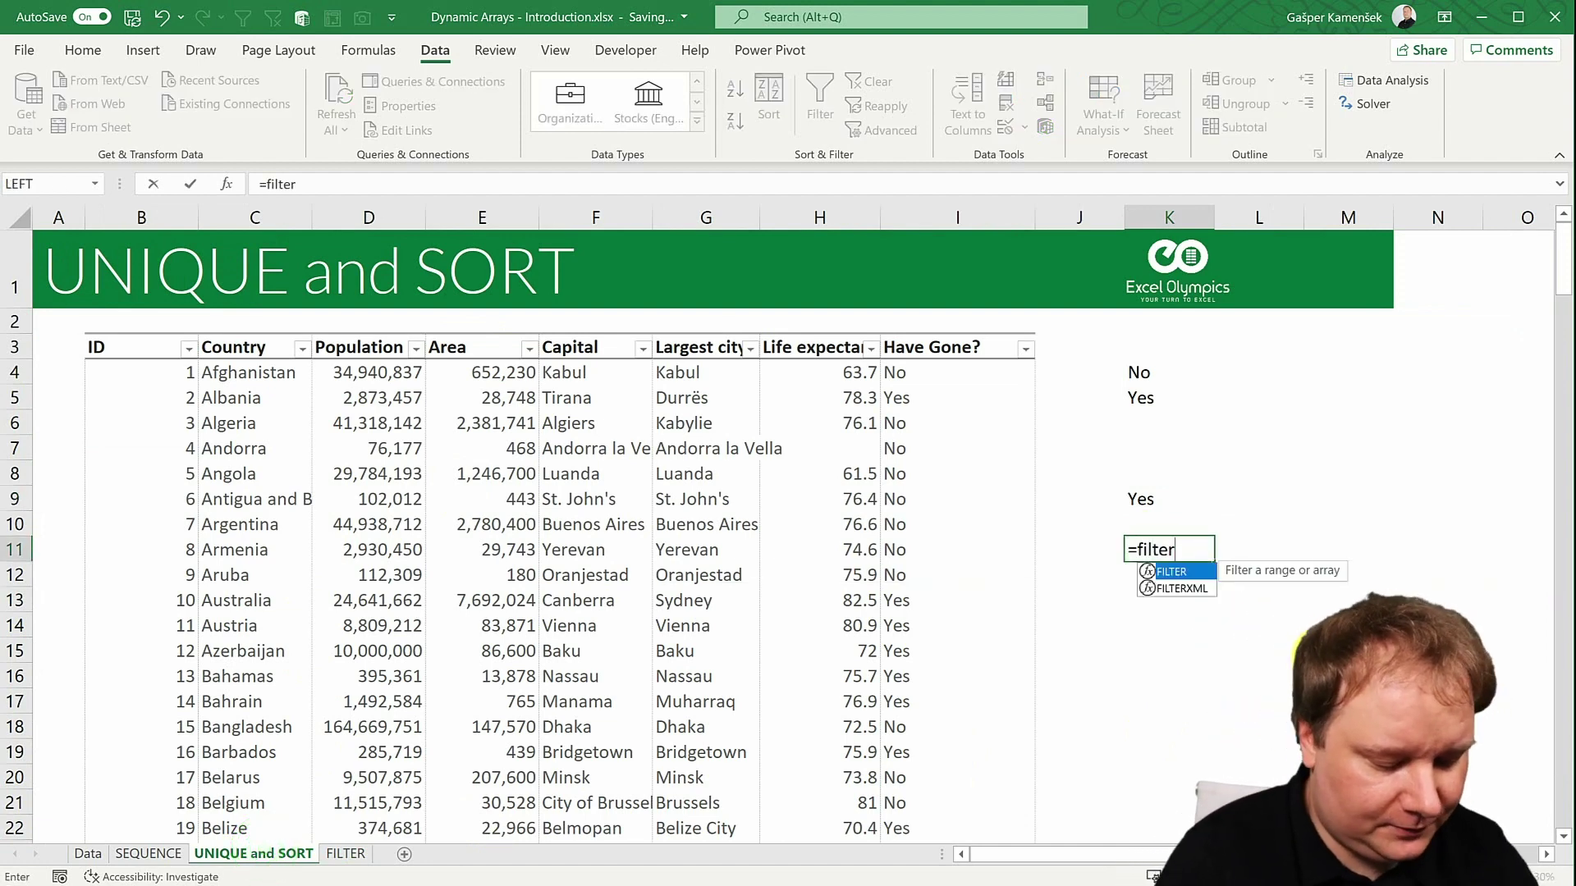
pyautogui.press('Tab')
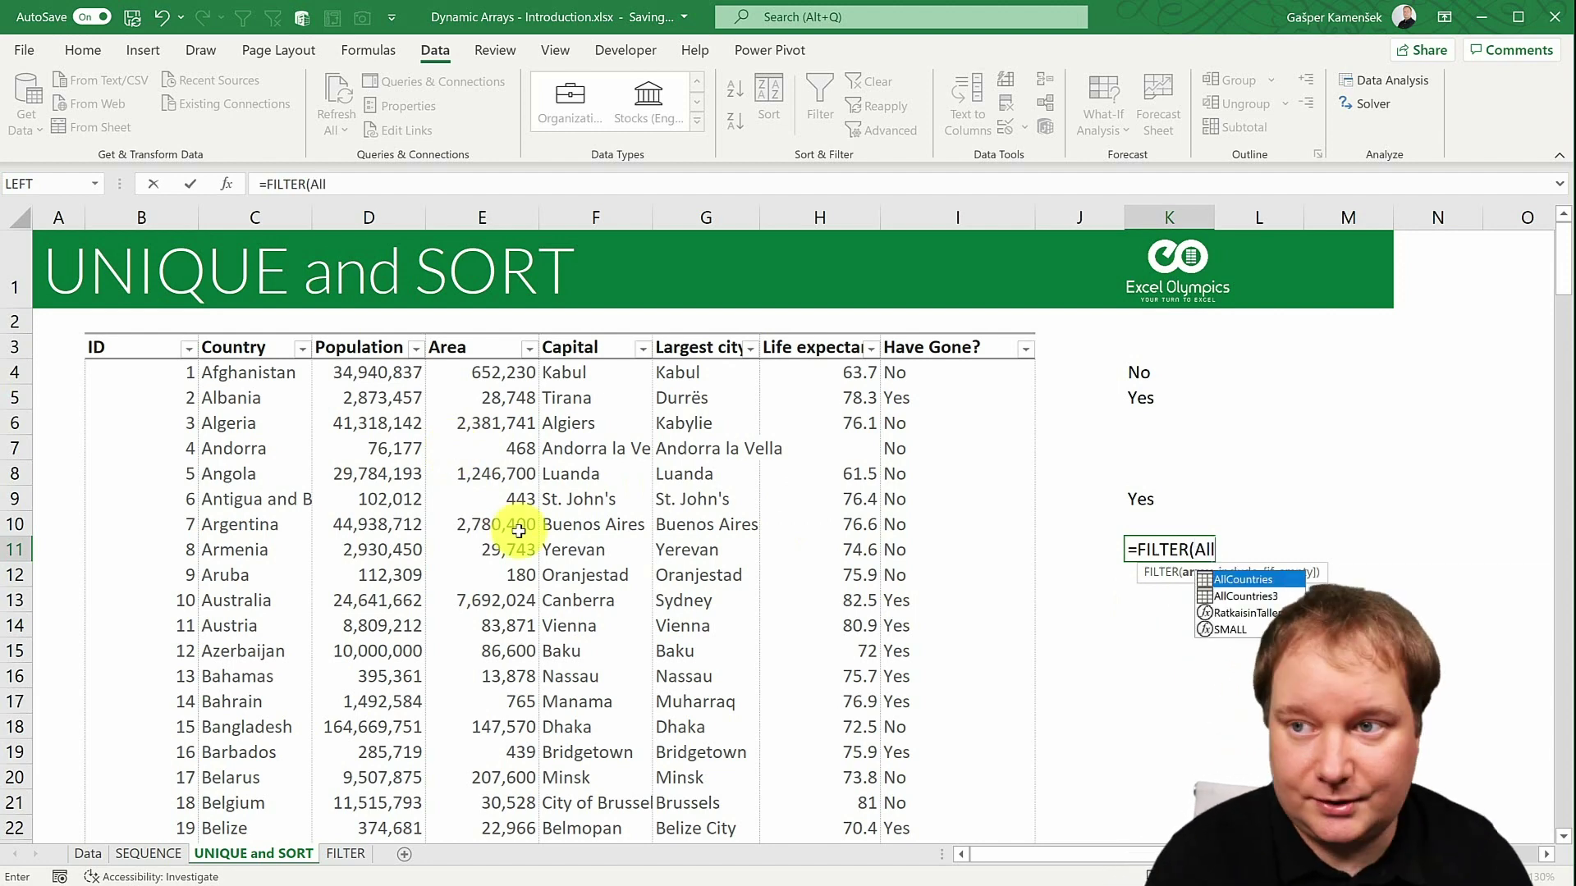
pyautogui.write('All')
pyautogui.press('Tab')
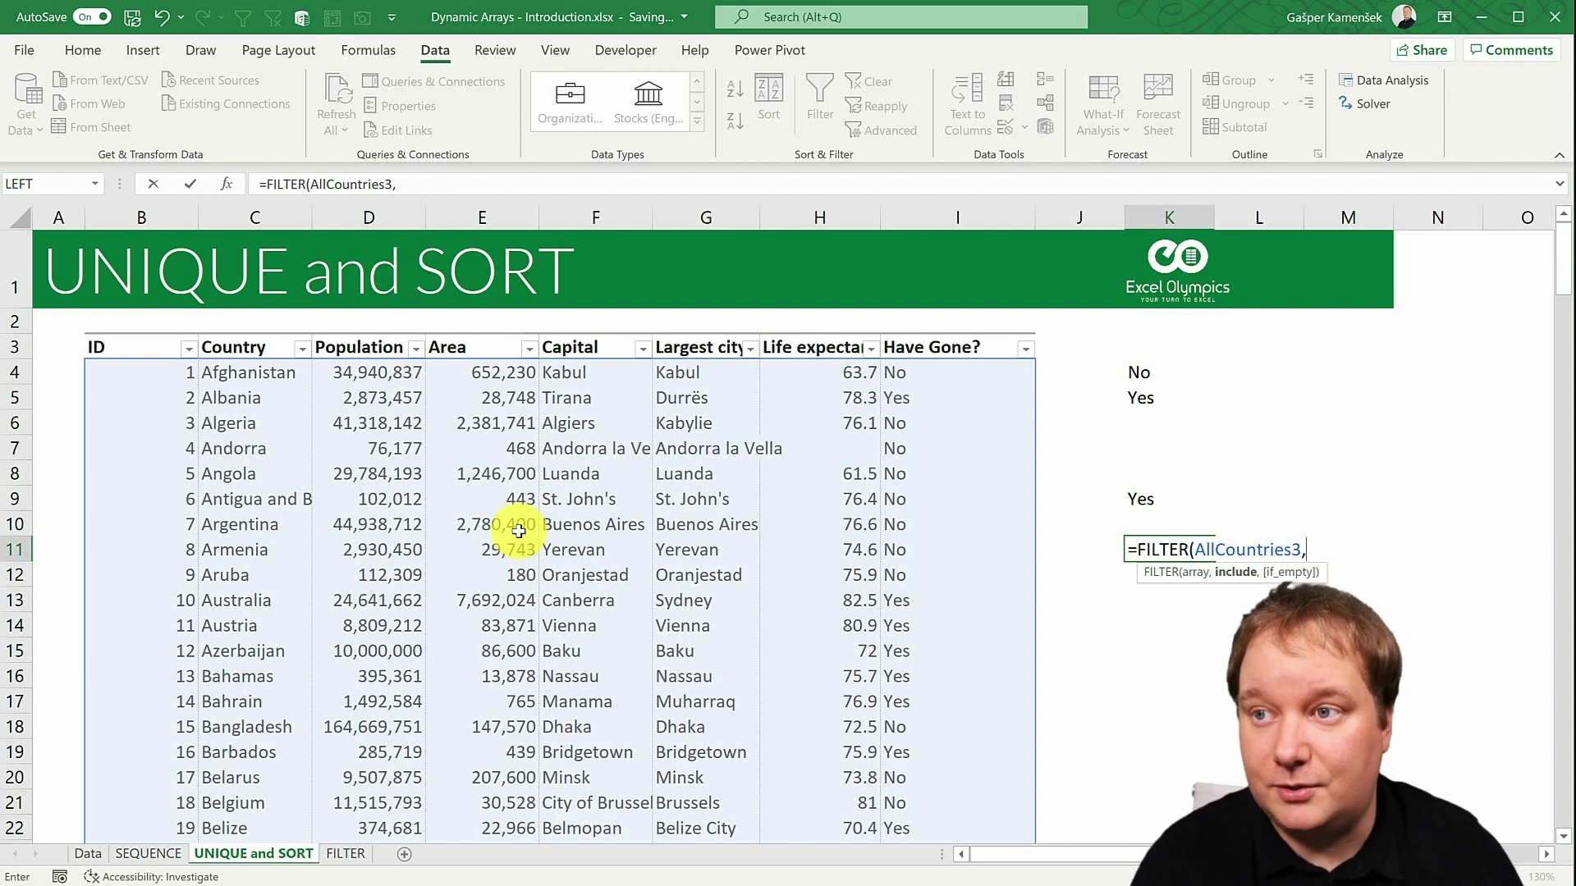
pyautogui.click(937, 333)
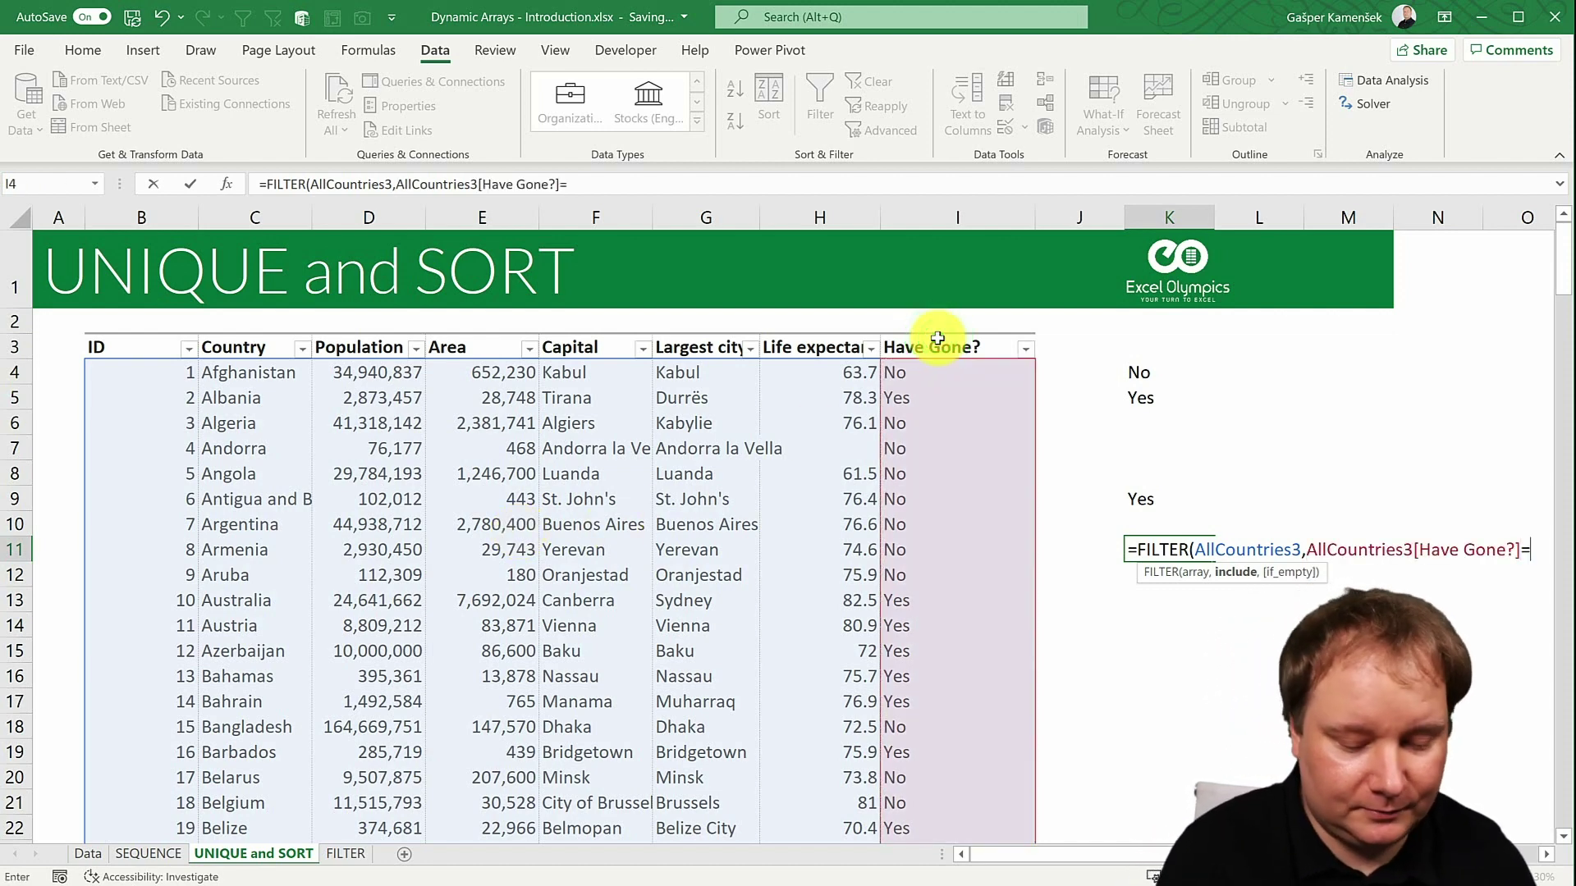
pyautogui.write('=')
pyautogui.click(1150, 499)
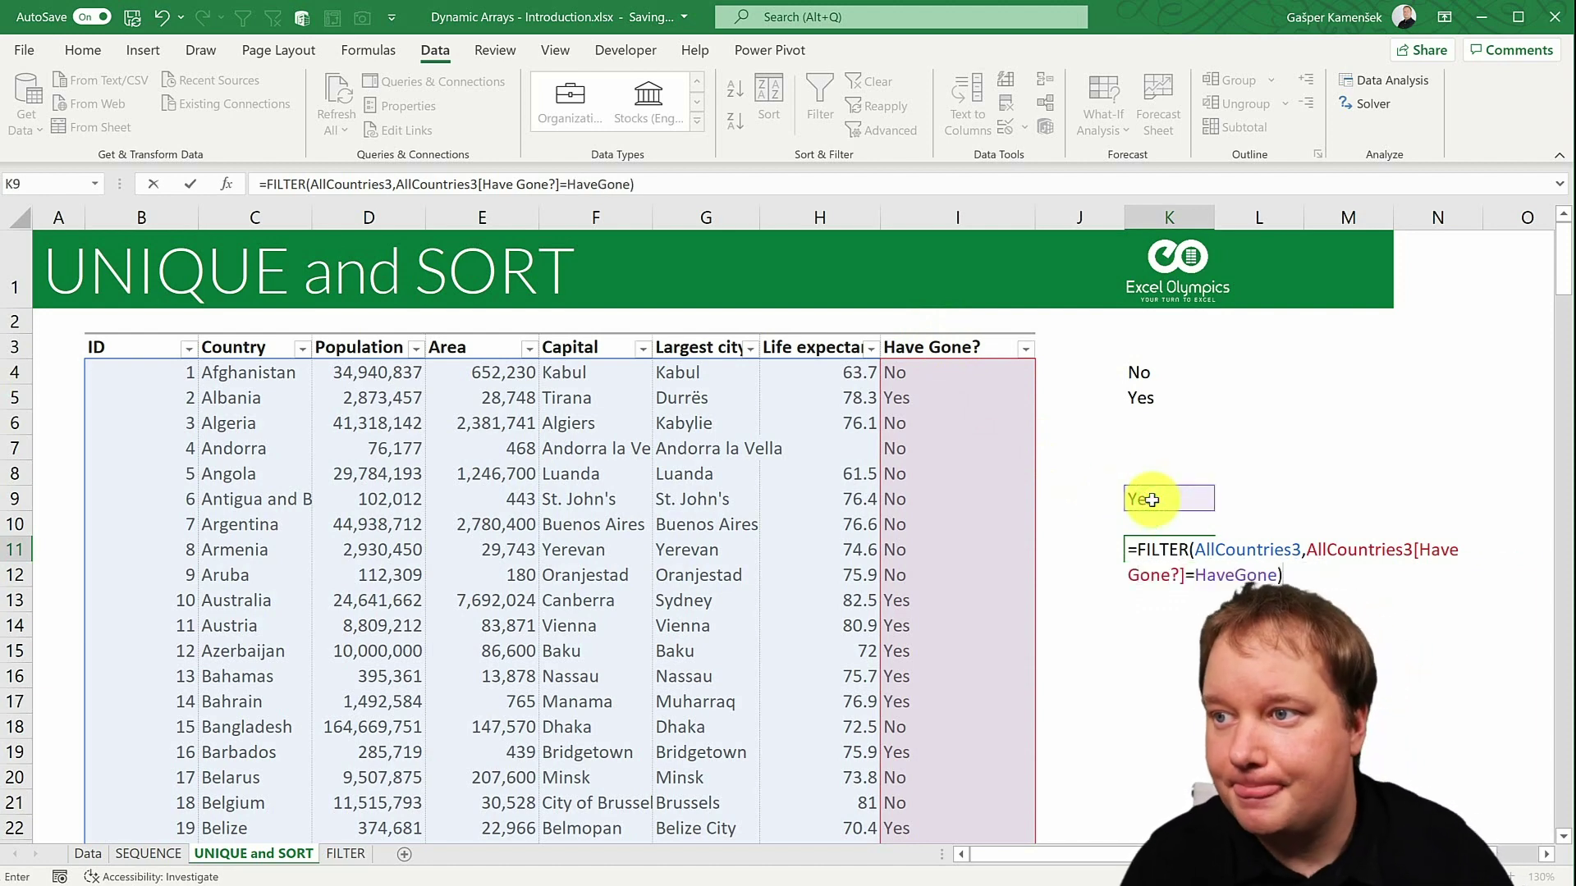
pyautogui.write(')')
pyautogui.press('Return')
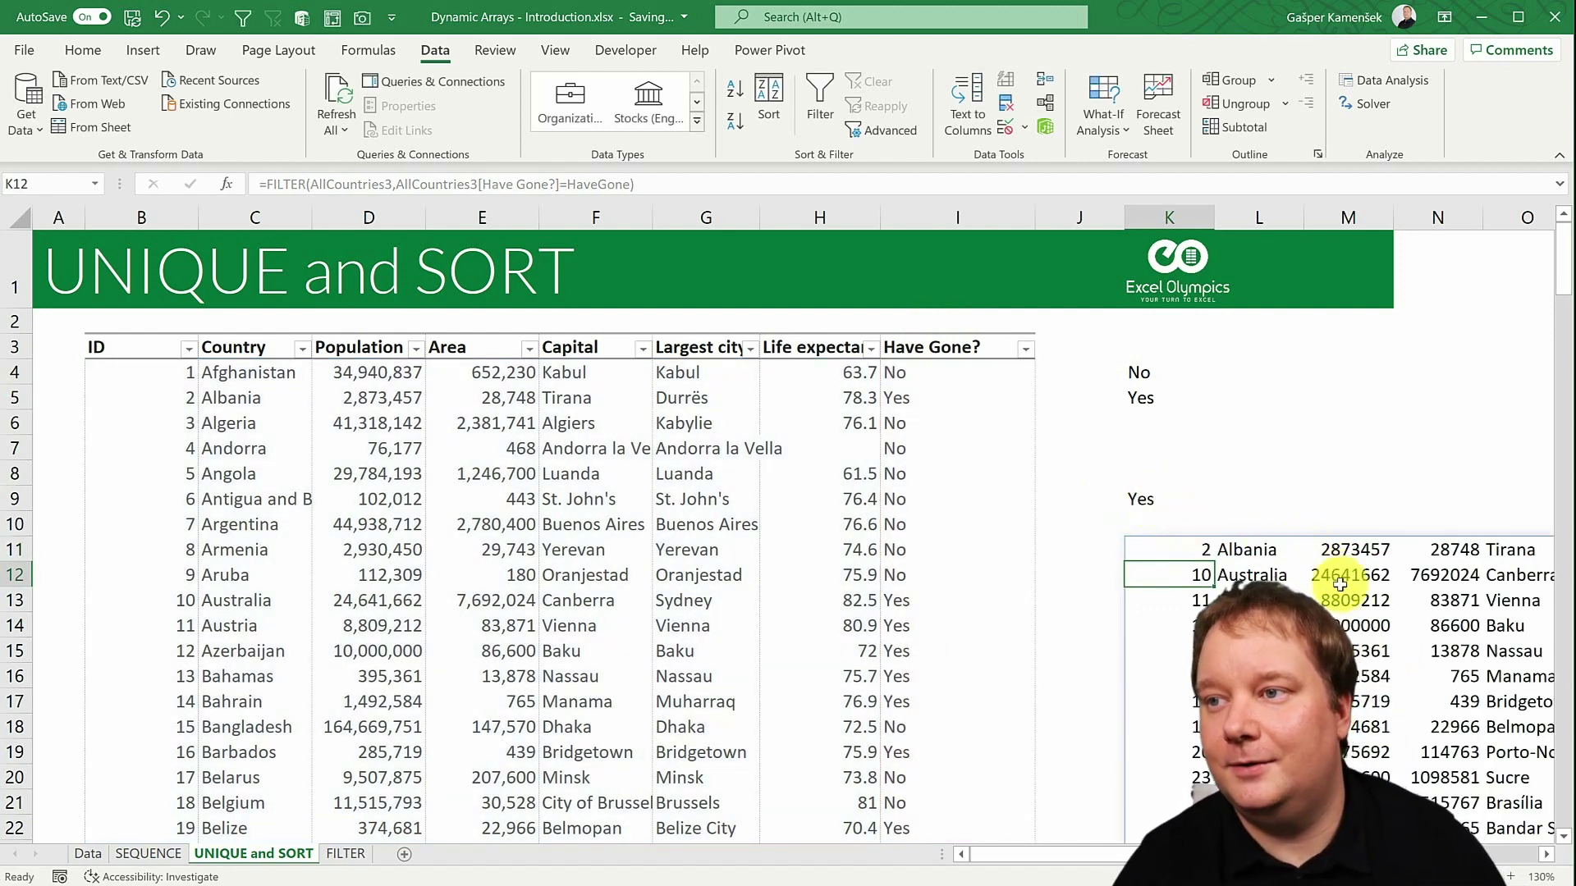
# - Test the FILTER formula by switching cell K9's drop-down to No, back to Yes, and to No again
pyautogui.scroll(-1, 1339, 584)
pyautogui.scroll(-1, 1339, 584)
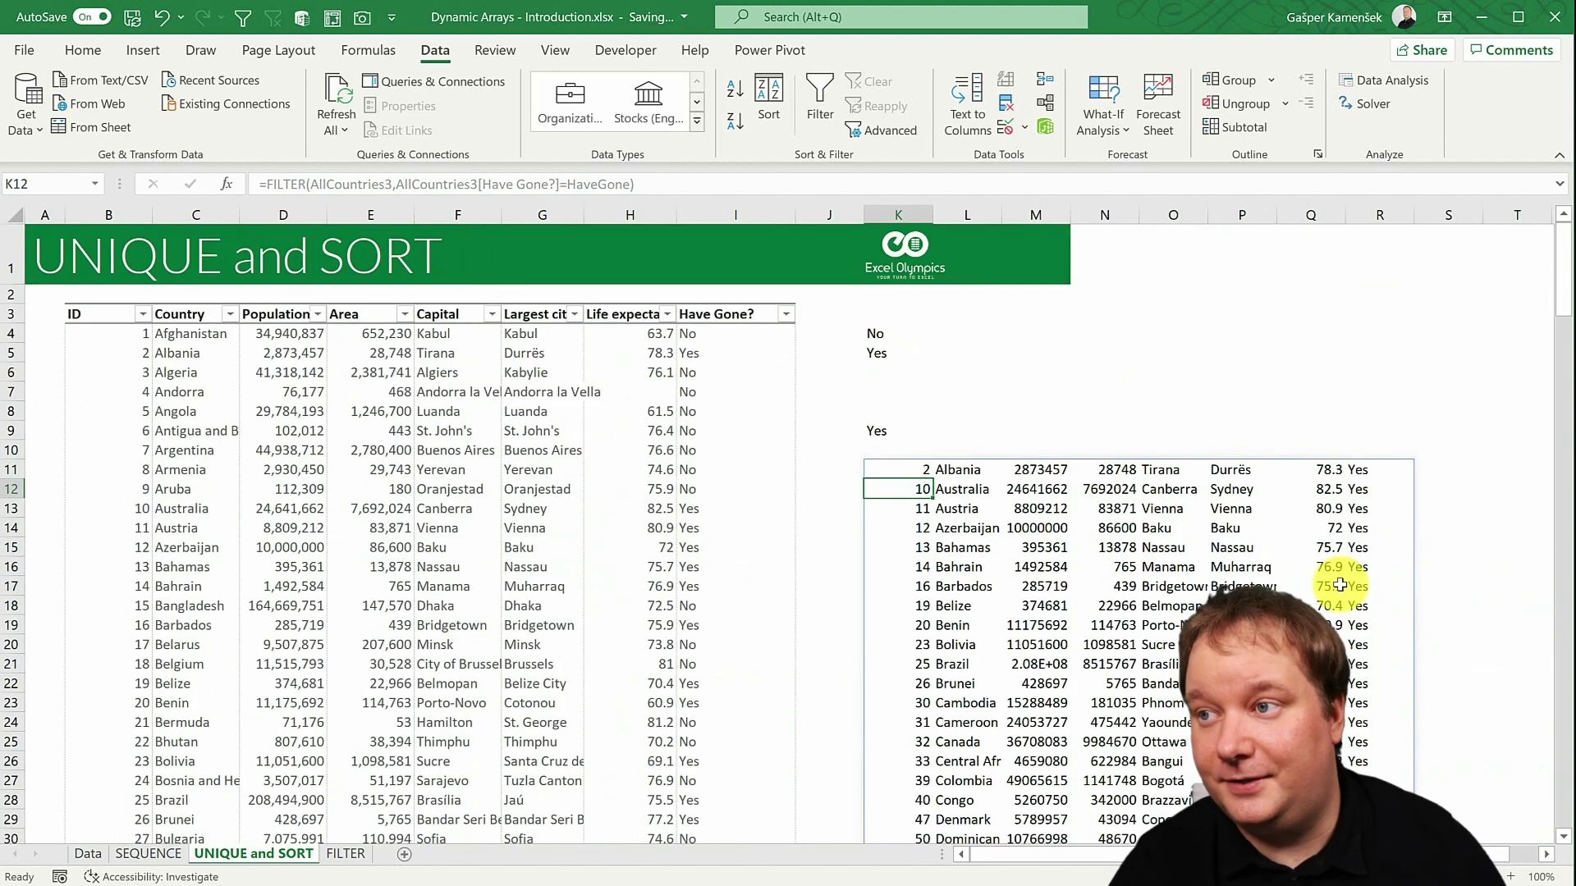
pyautogui.click(887, 430)
pyautogui.click(941, 433)
pyautogui.click(915, 448)
pyautogui.click(941, 431)
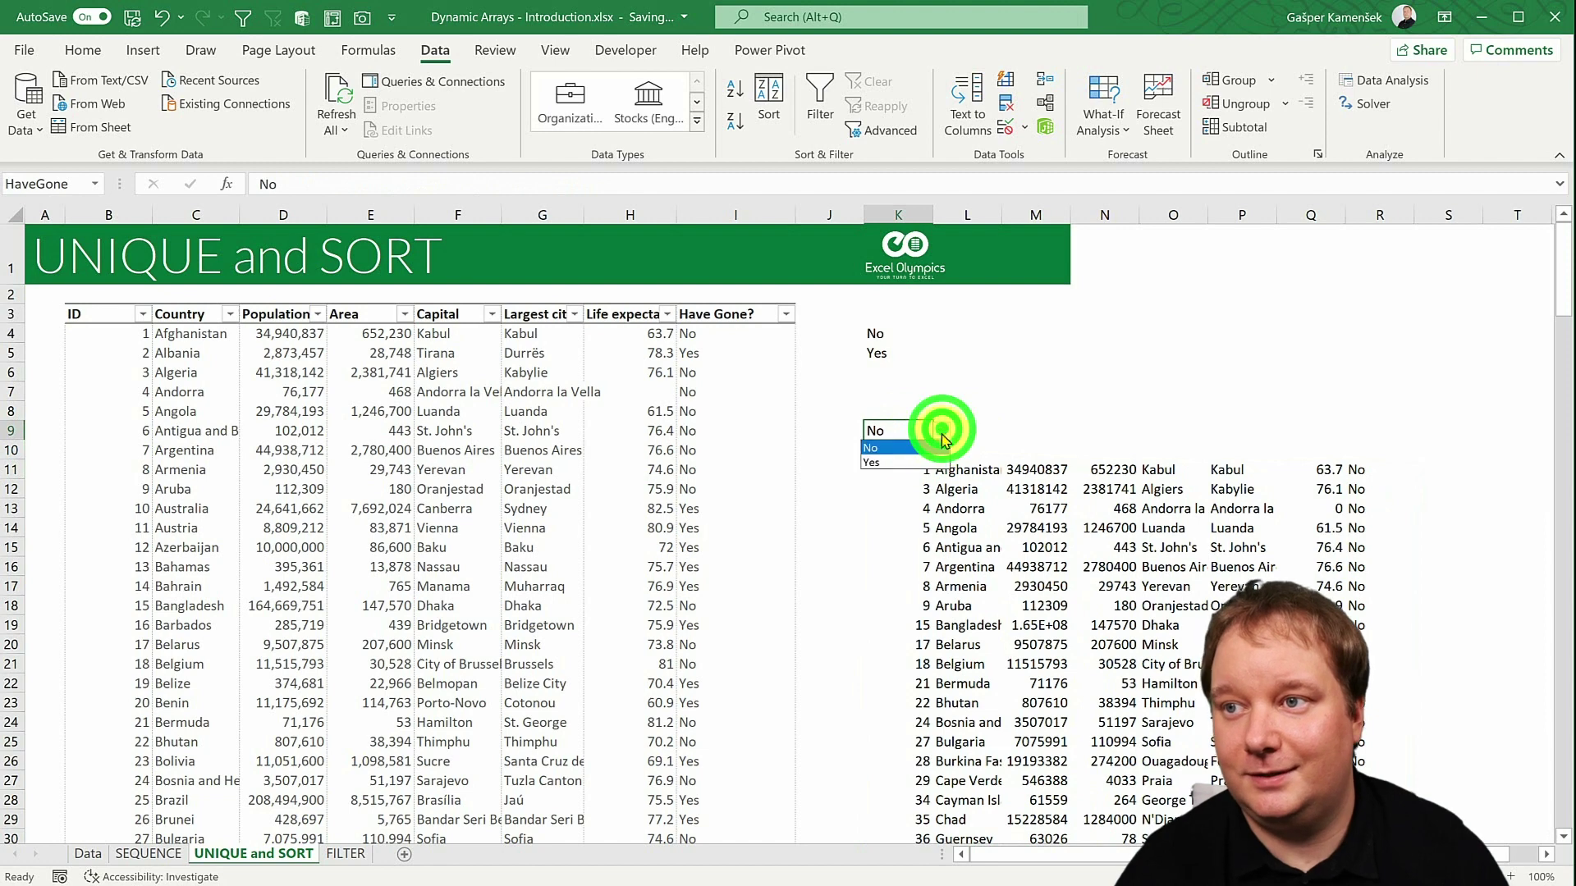
pyautogui.click(925, 457)
pyautogui.click(941, 431)
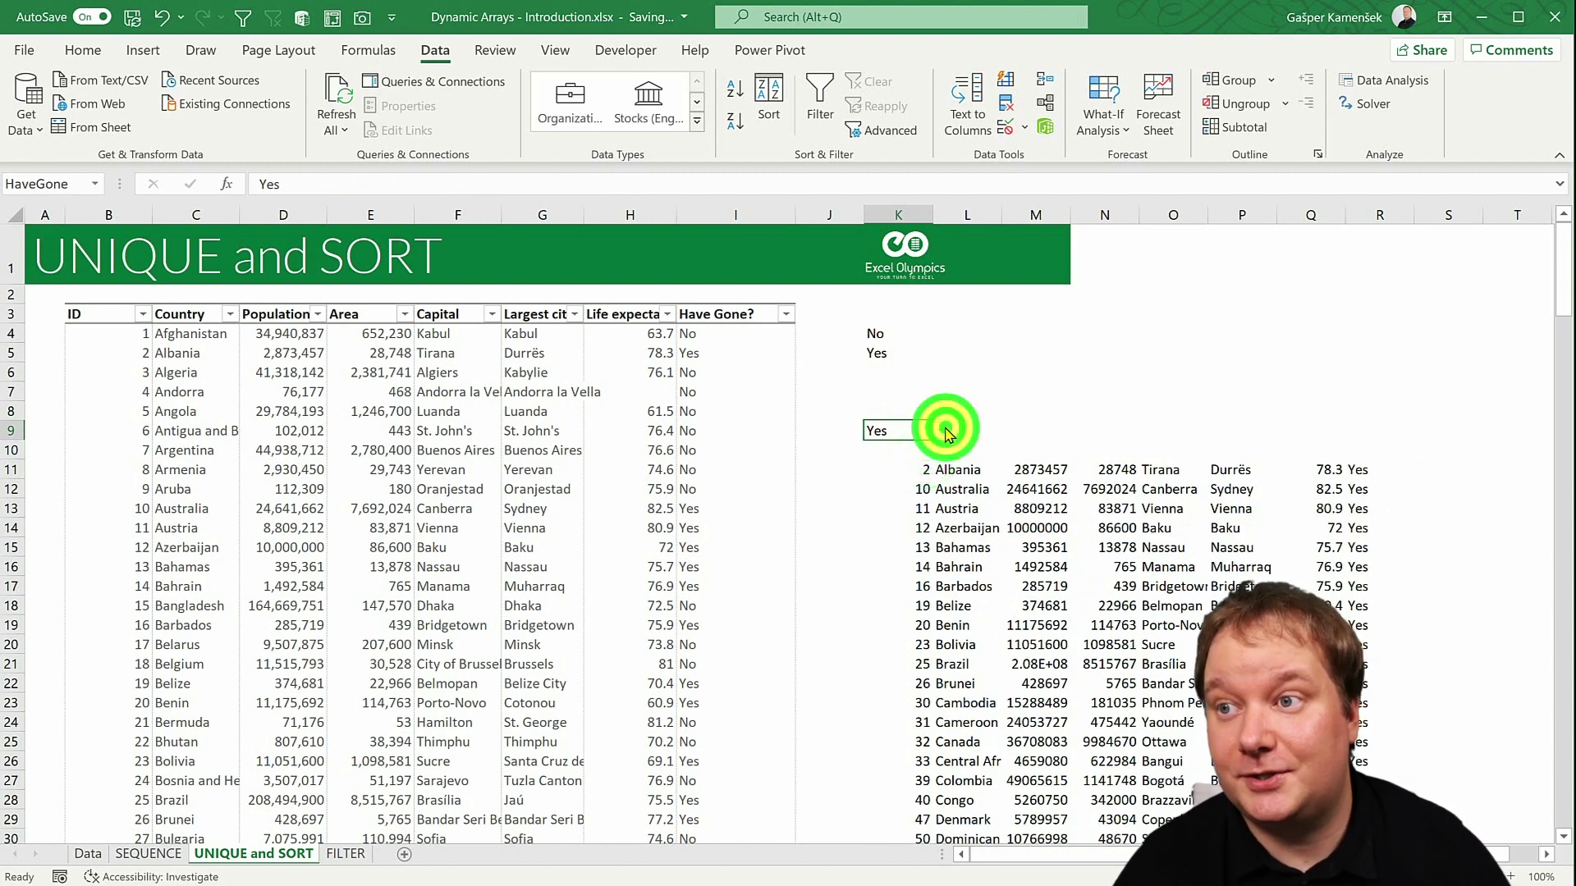
pyautogui.click(917, 449)
# - Review the references in cell K11's FILTER formula without changing it, and return to cell K9
pyautogui.click(921, 469)
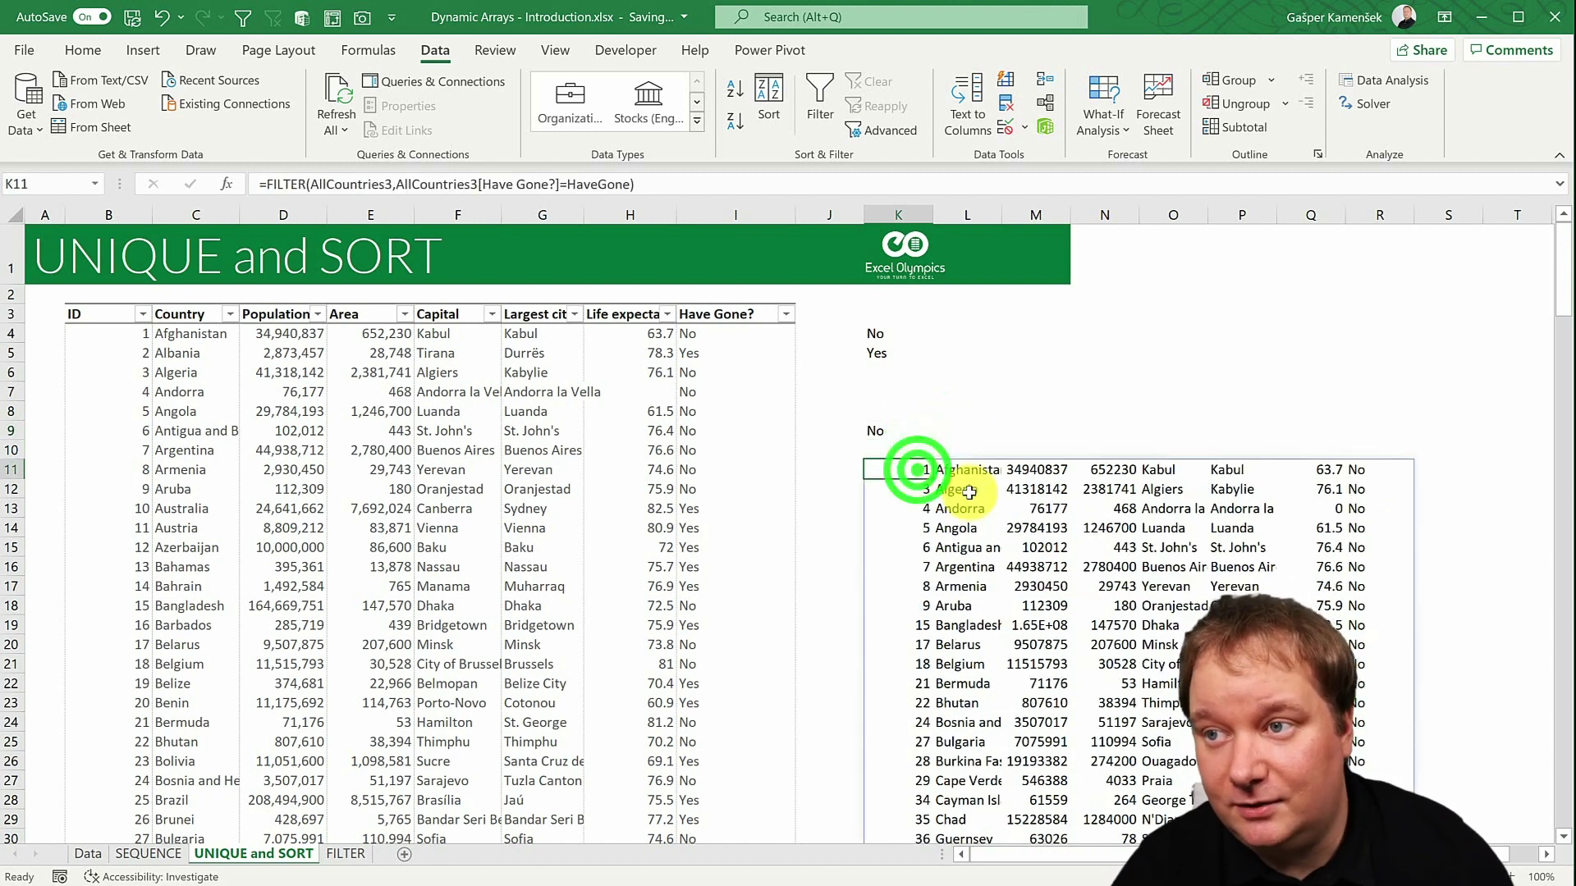
pyautogui.press('F2')
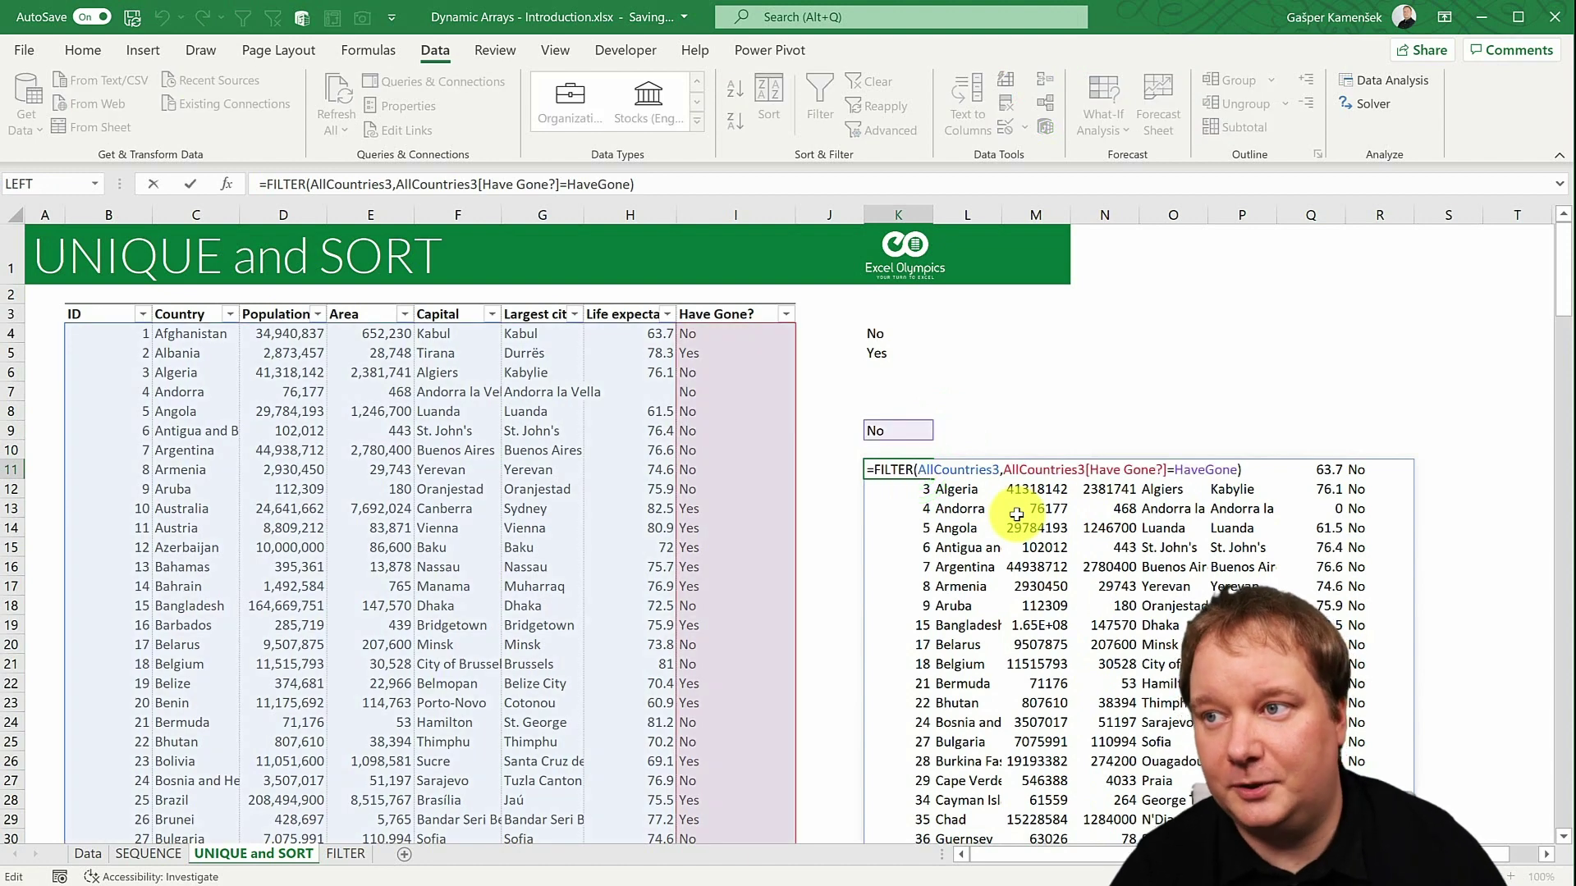
pyautogui.press('Escape')
pyautogui.click(920, 425)
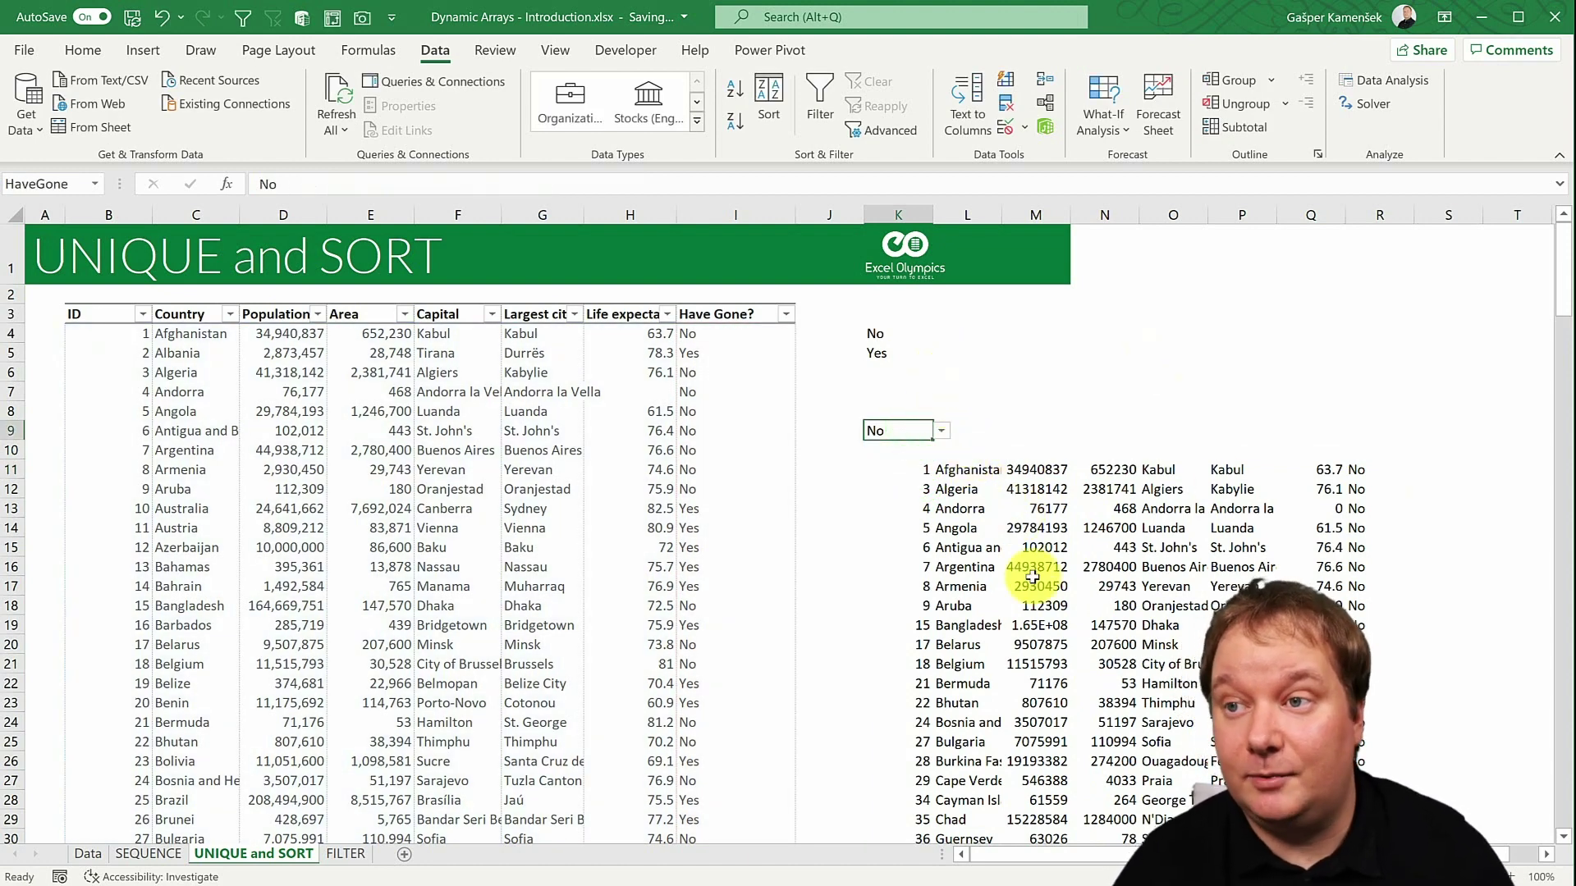
# - Enter Wanna as Aruba's Have Gone? value and choose Wanna in cell K9's drop-down list
pyautogui.click(733, 489)
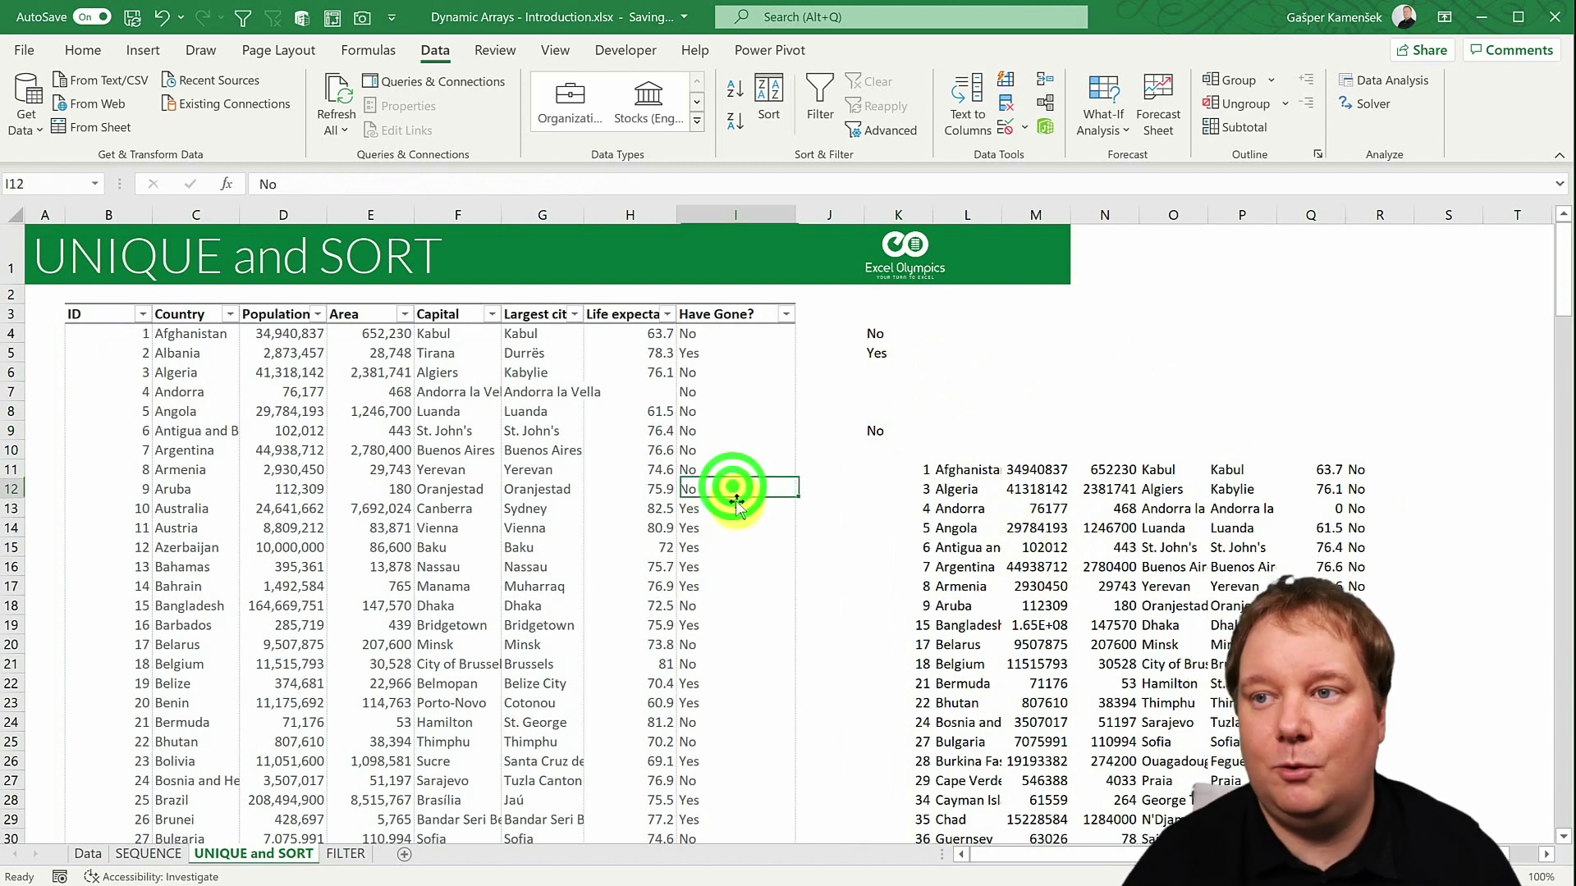
pyautogui.write('Wanna')
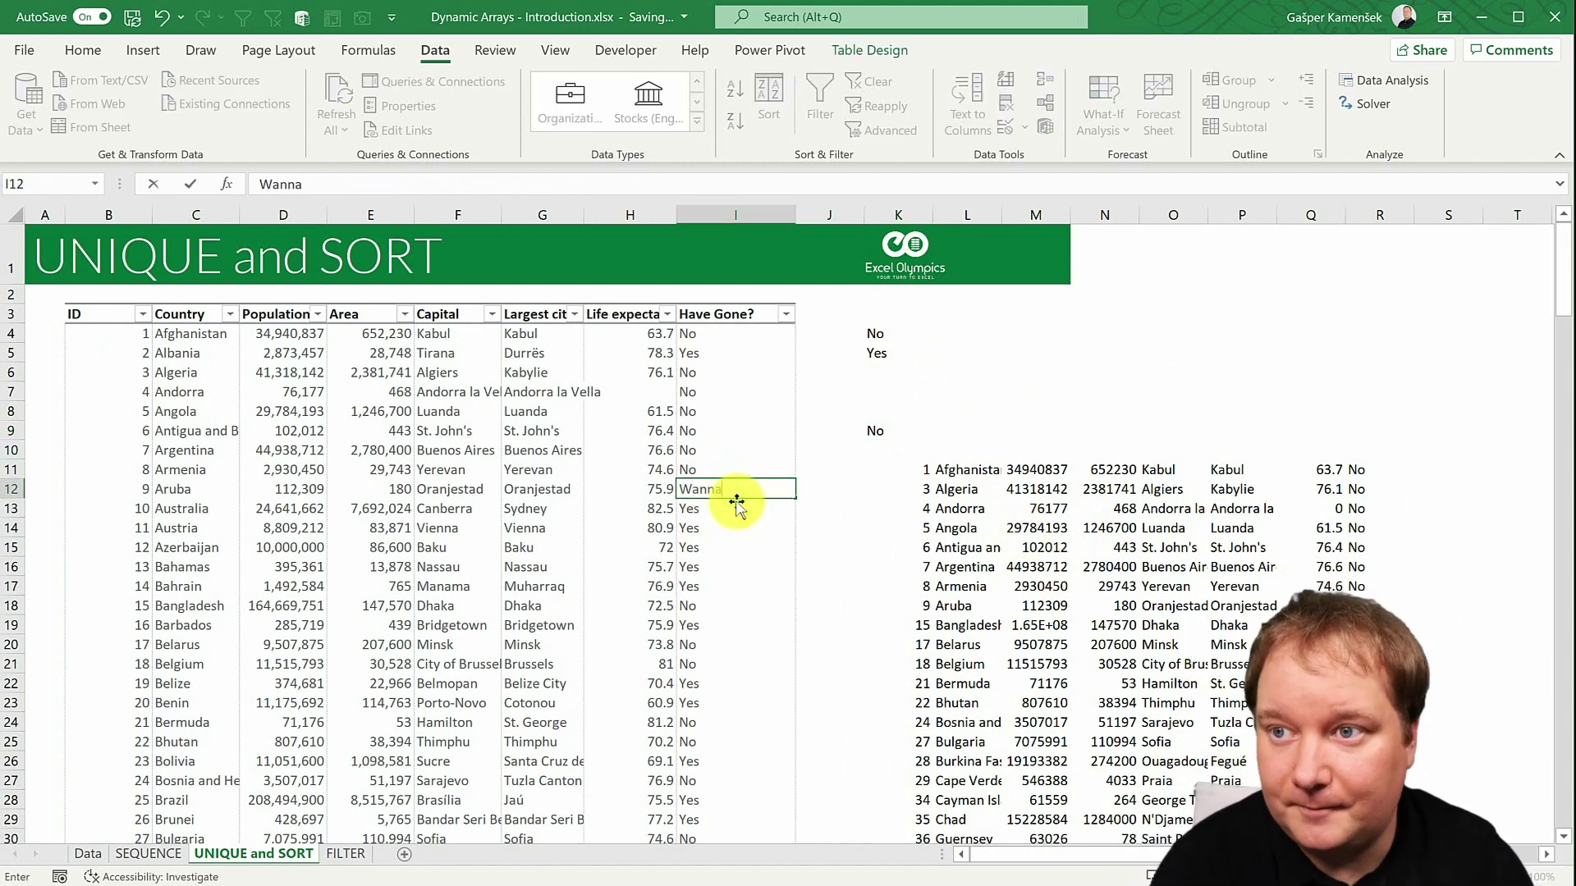
pyautogui.press('Return')
pyautogui.click(888, 357)
pyautogui.click(903, 430)
pyautogui.click(938, 432)
pyautogui.click(883, 462)
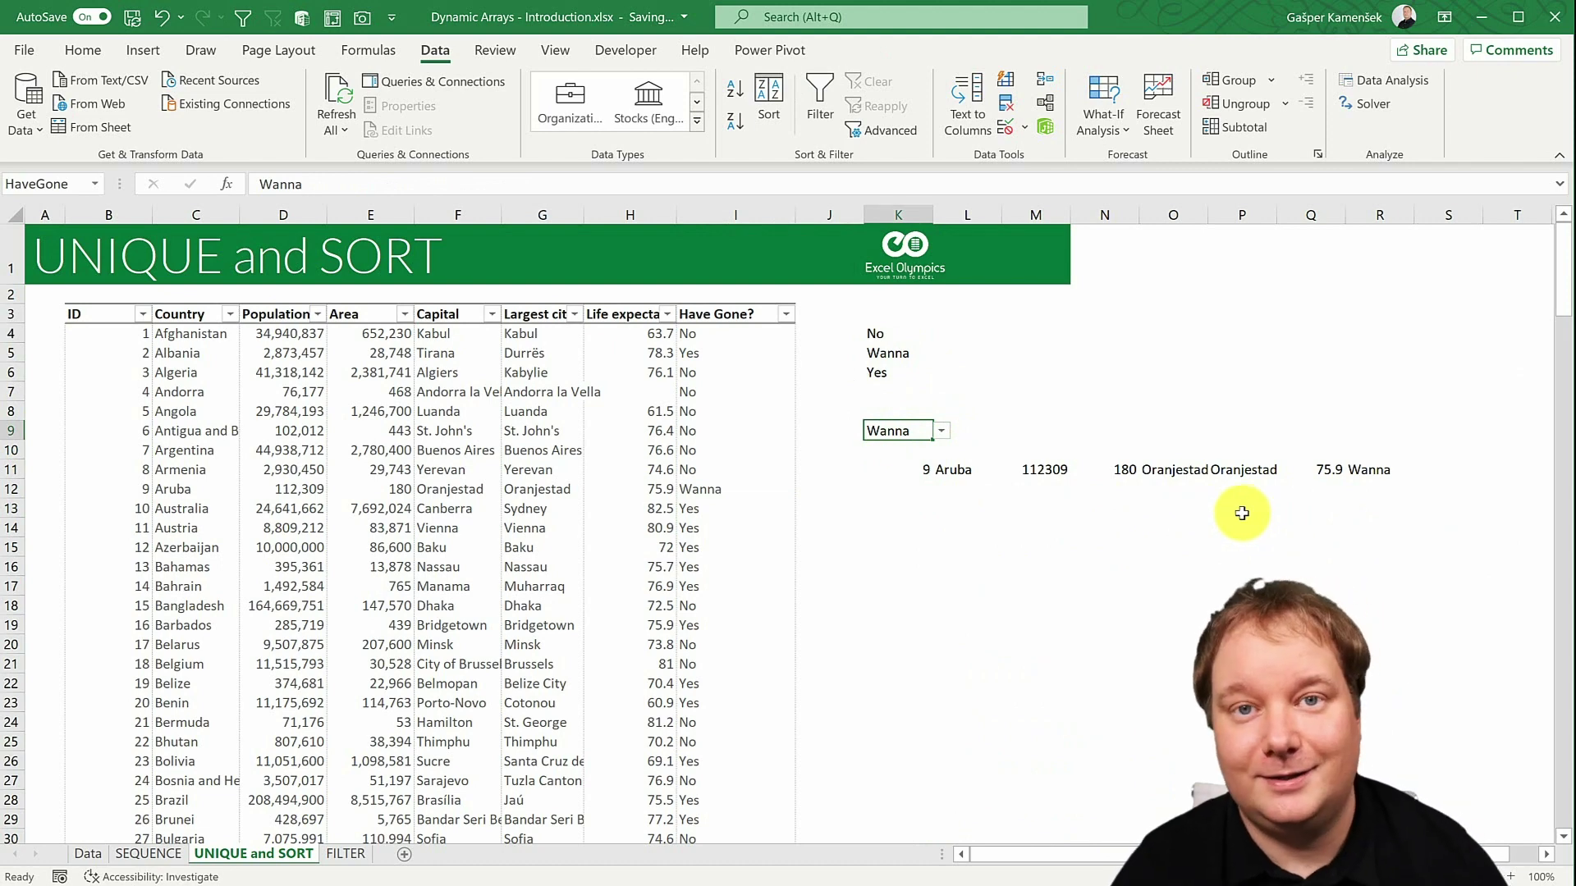
# - Set cell K9's drop-down selection to No and open the Data sheet
pyautogui.click(943, 431)
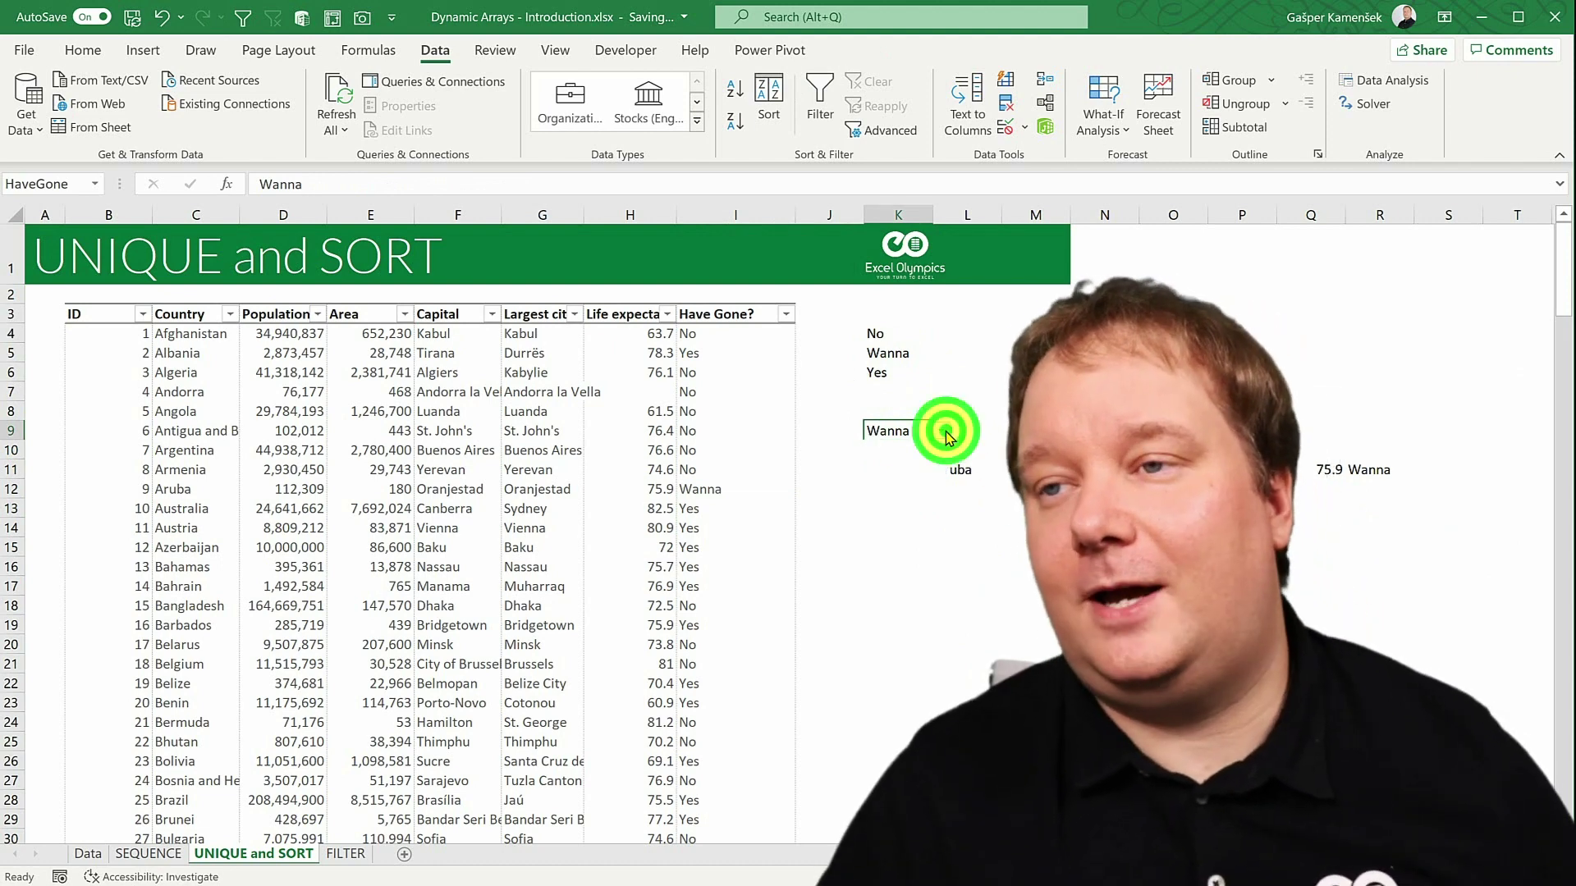
pyautogui.click(928, 449)
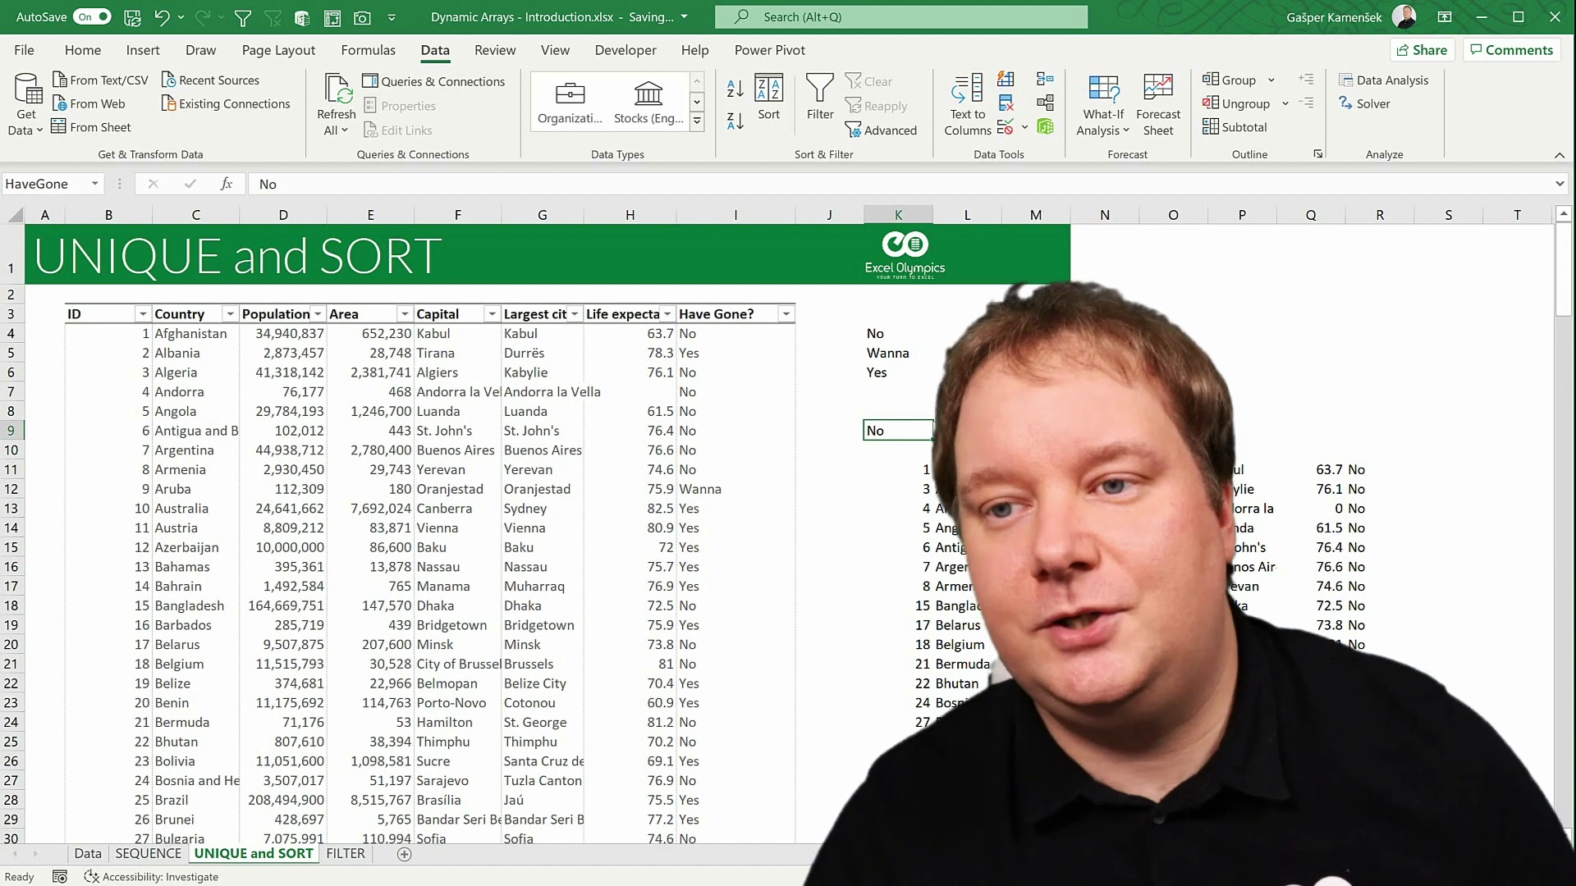
pyautogui.click(88, 854)
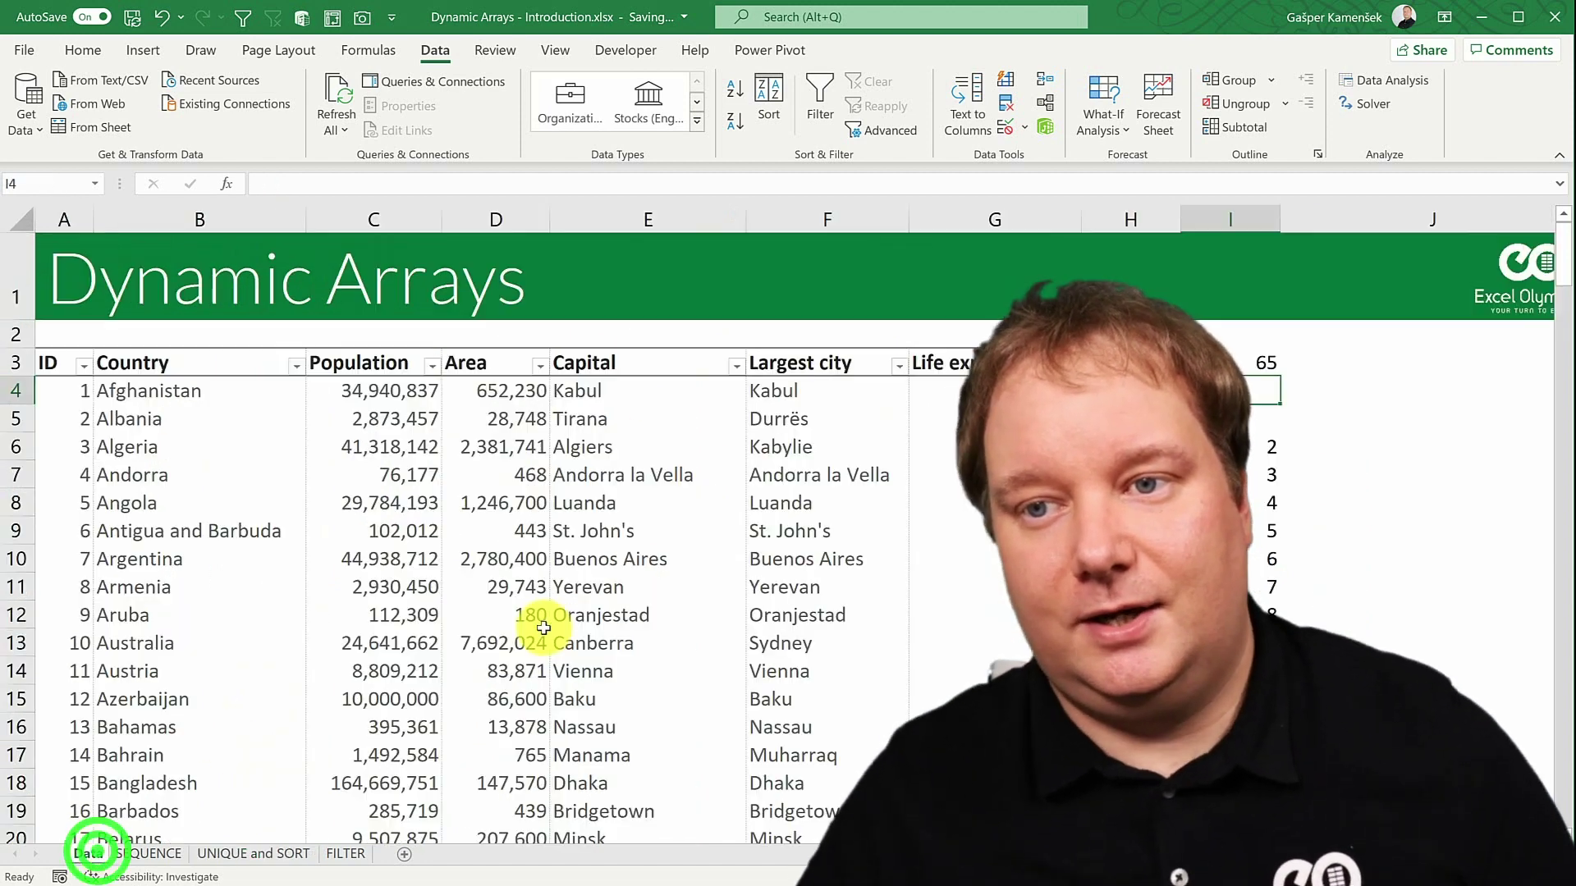